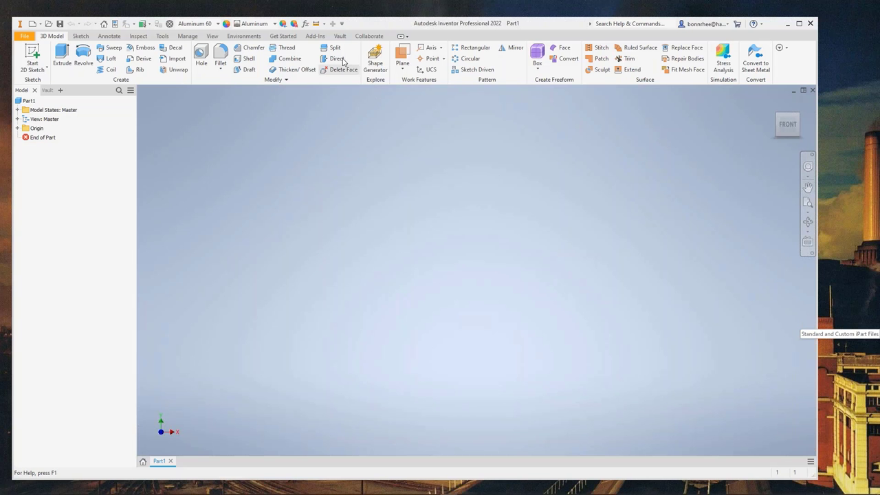
left_click_drag(384, 27, 395, 18)
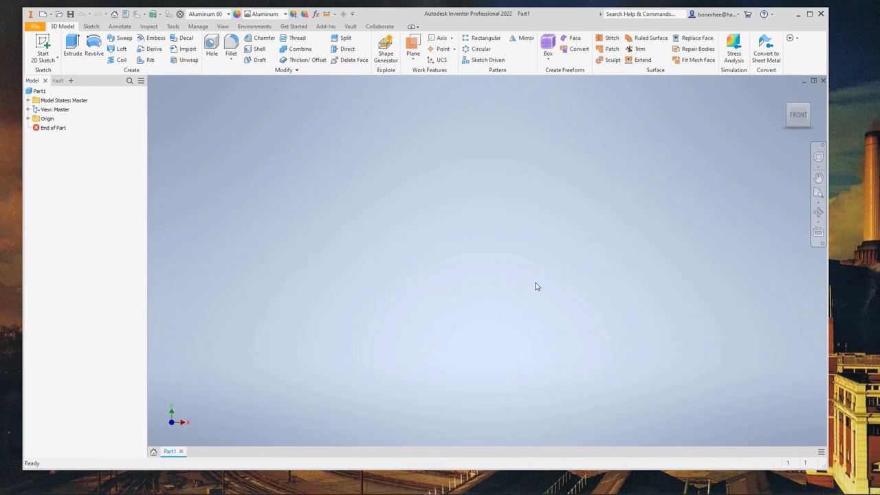
left_click_drag(830, 471, 846, 474)
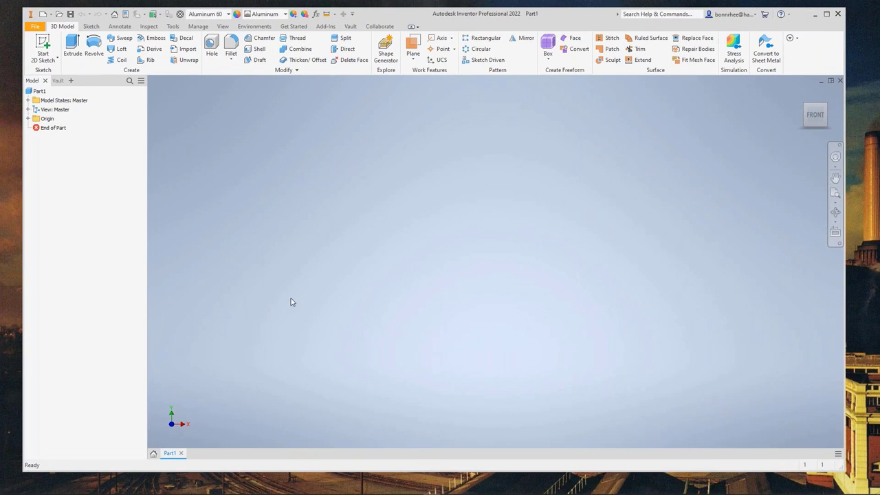
Start a 2D sketch on the XY plane and draw a two-point center rectangle about 1.38 in wide from the origin
left_click(43, 45)
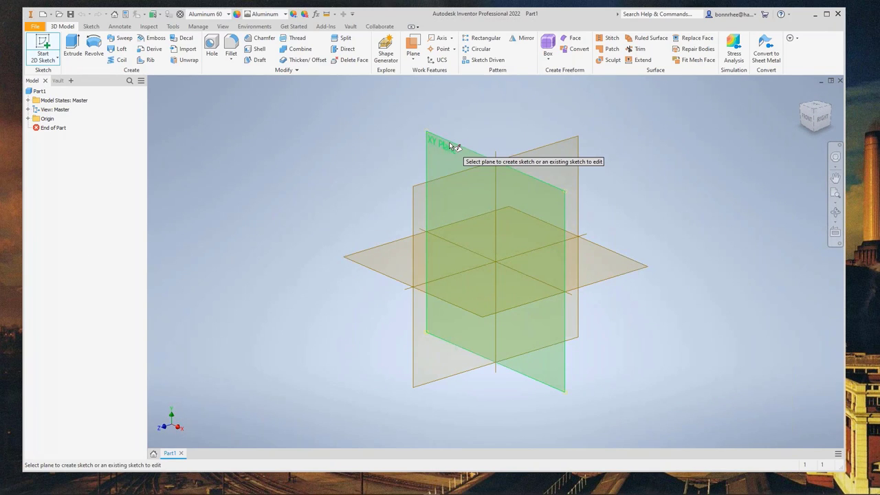
left_click(450, 146)
left_click(458, 255)
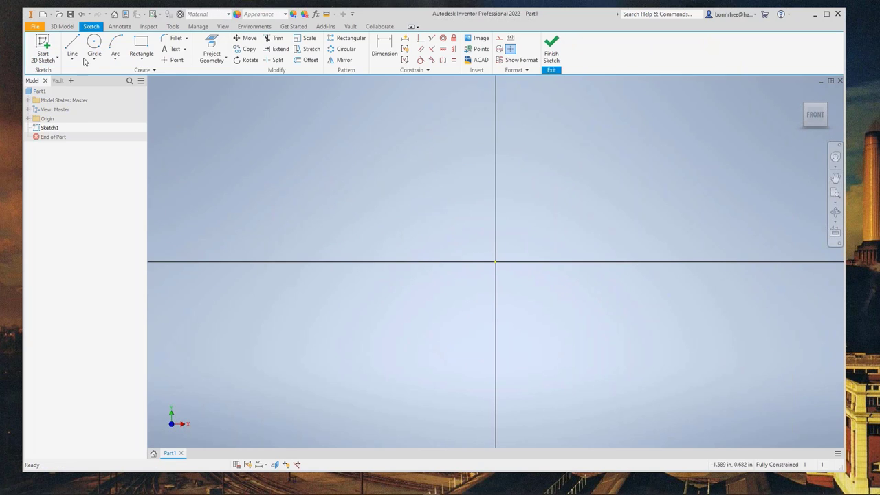
left_click(142, 60)
left_click(153, 123)
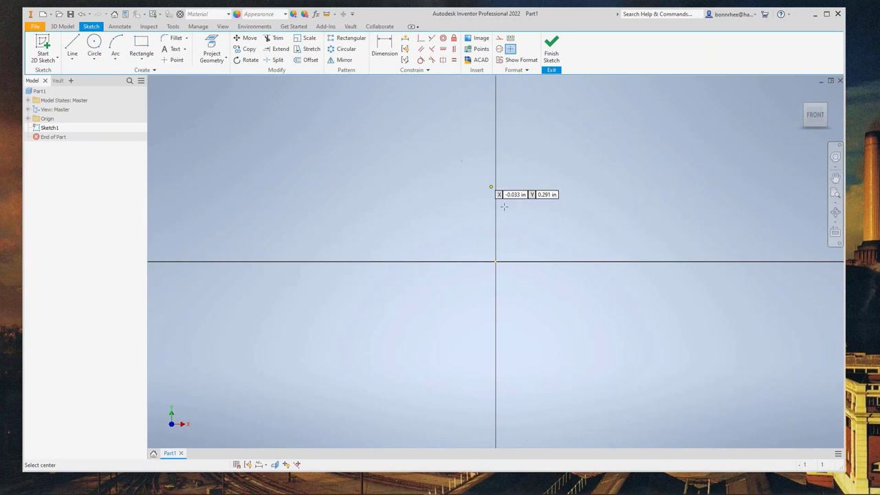
left_click(495, 261)
left_click(684, 142)
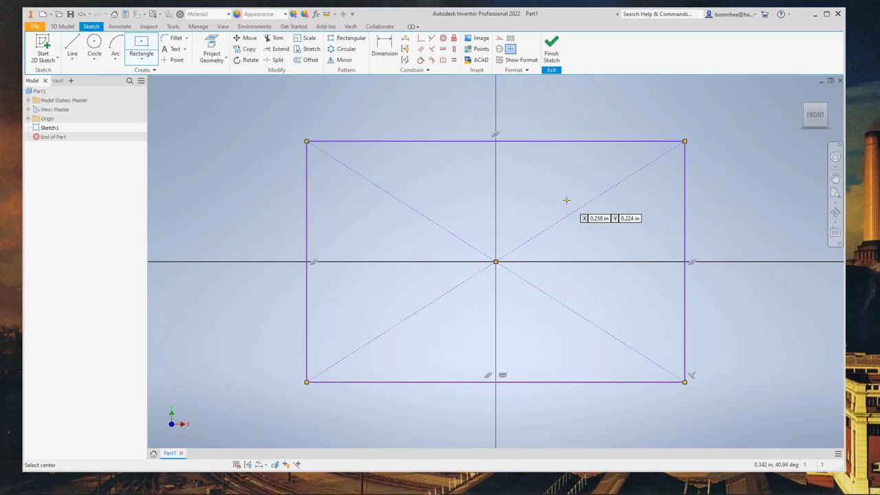
Dimension the rectangle's horizontal edge with a named parameter, Length=5
key("d")
left_click(511, 143)
left_click(539, 125)
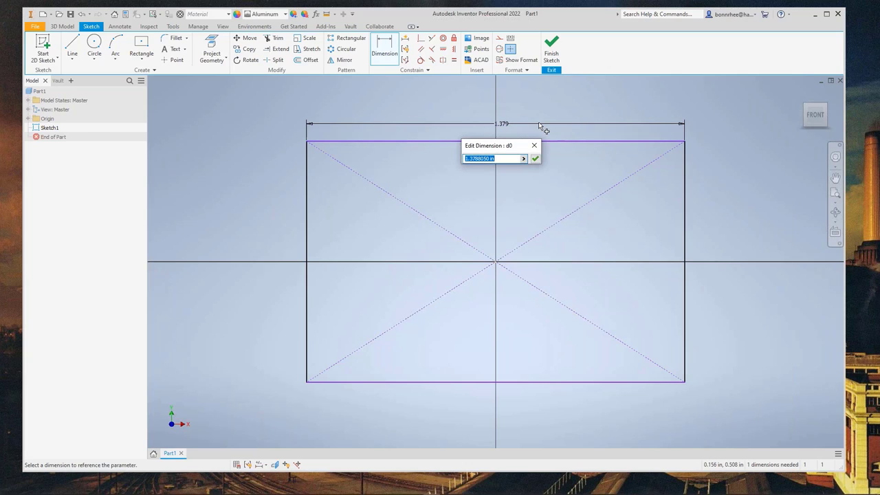
type("L")
type("ength=5")
key("Return")
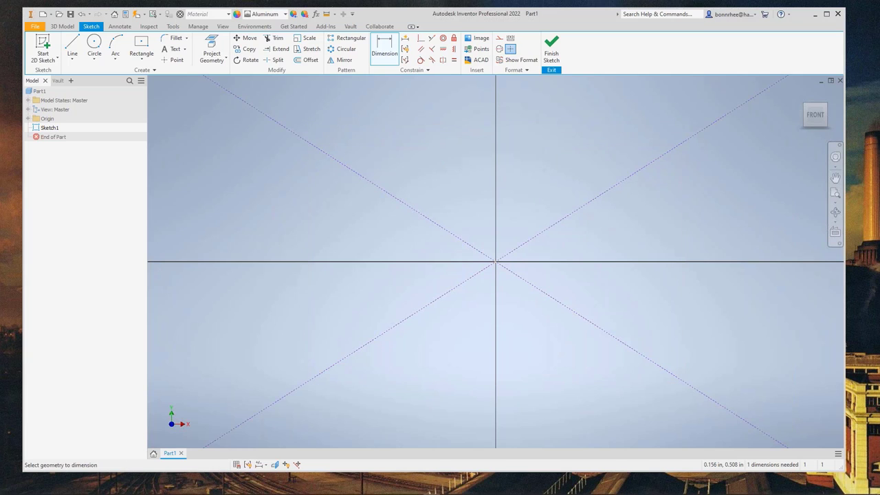
Dimension the rectangle's vertical edge with a named parameter, Width=4
scroll(500, 228, "down", 10)
scroll(499, 228, "up", 5)
left_click(595, 232)
left_click(648, 232)
type("Wi")
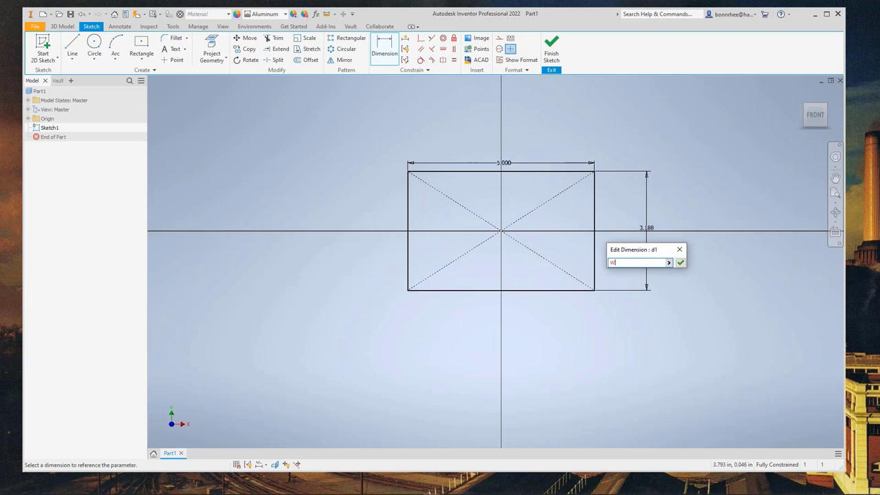
type("dth 4")
key("Return")
left_click(679, 280)
left_click(629, 263)
key("Left")
key("BackSpace")
key("shift+End")
type("4")
key("Return")
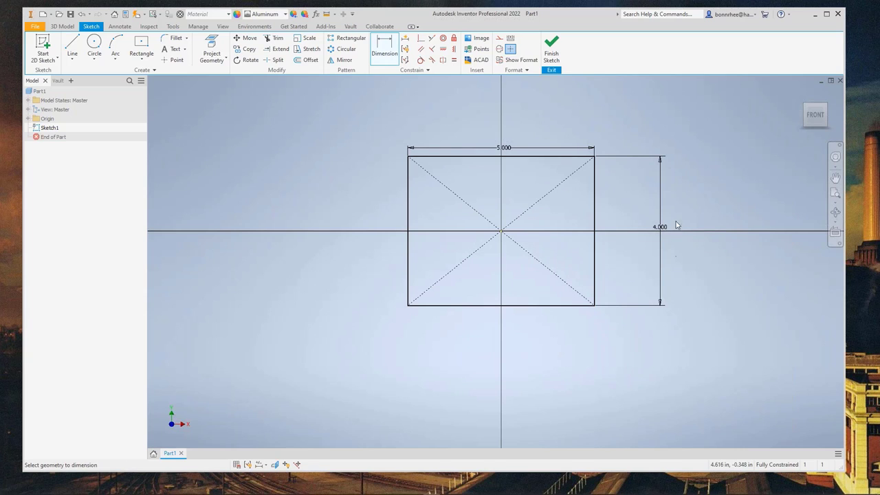
right_click(684, 201)
key("Escape")
Finish the sketch and extrude the rectangle as a new solid with the named distance Thick=2
left_click(552, 50)
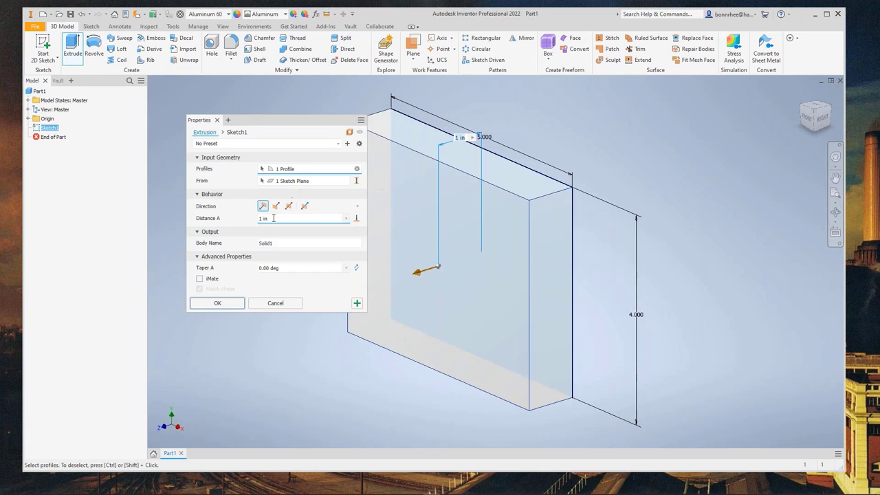
type("Thick=2")
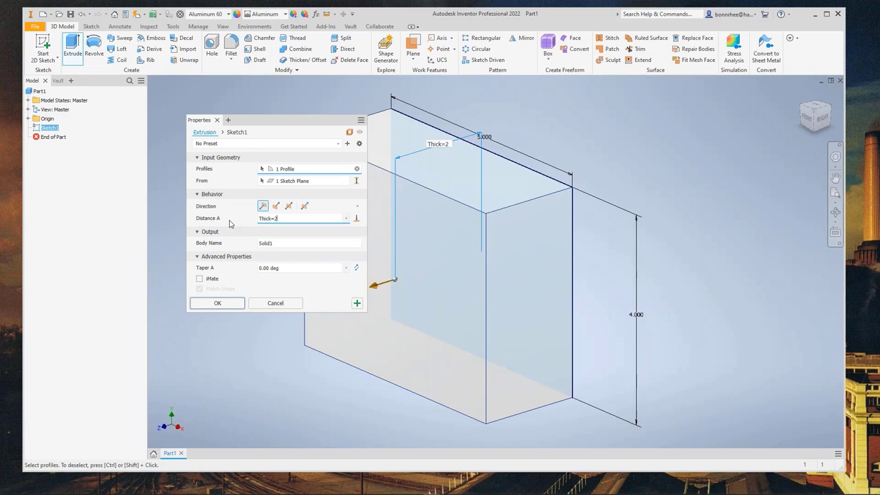
key("Return")
scroll(241, 227, "down", 3)
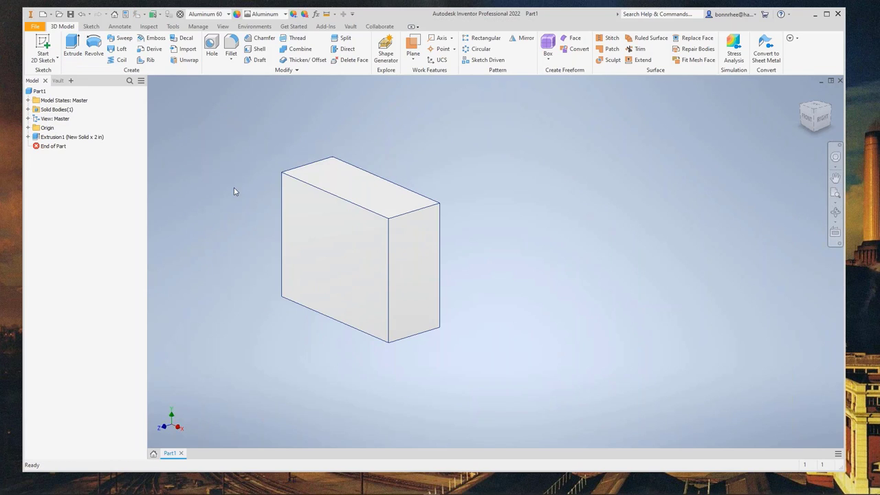
Save the part as iPart in the workspace folder DemoVault
left_click(70, 13)
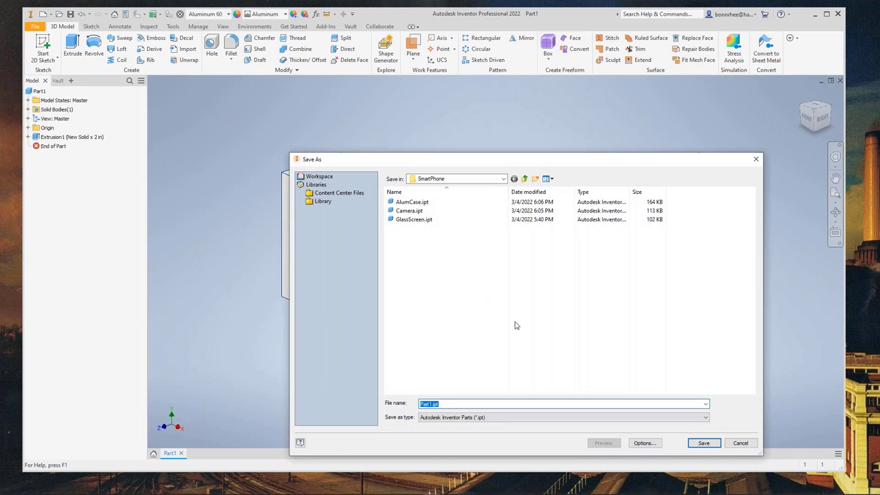
left_click(319, 176)
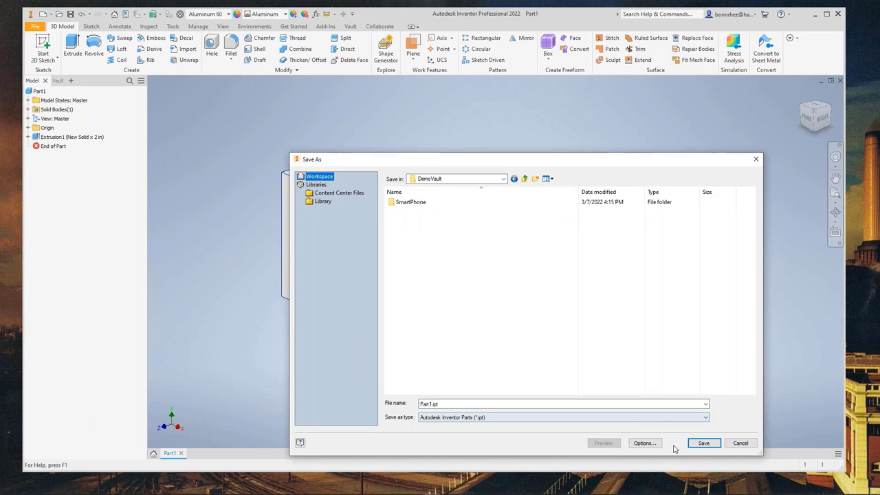
left_click(483, 404)
type("iPar")
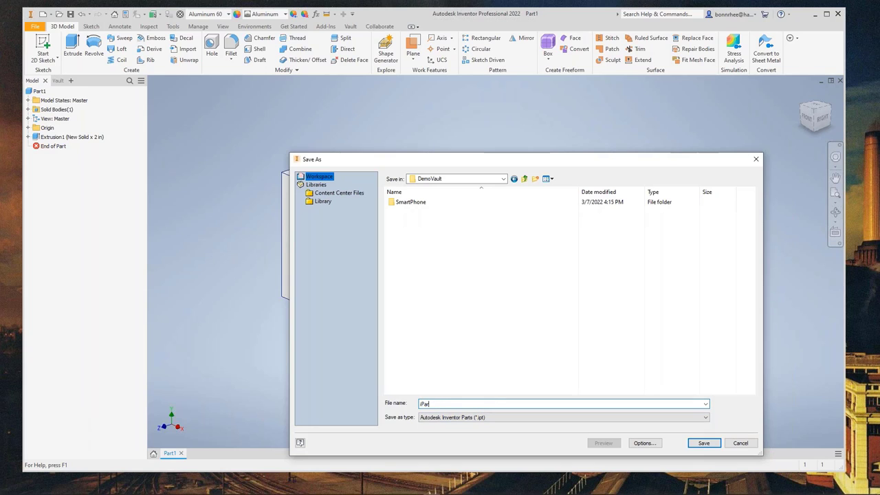
key("Return")
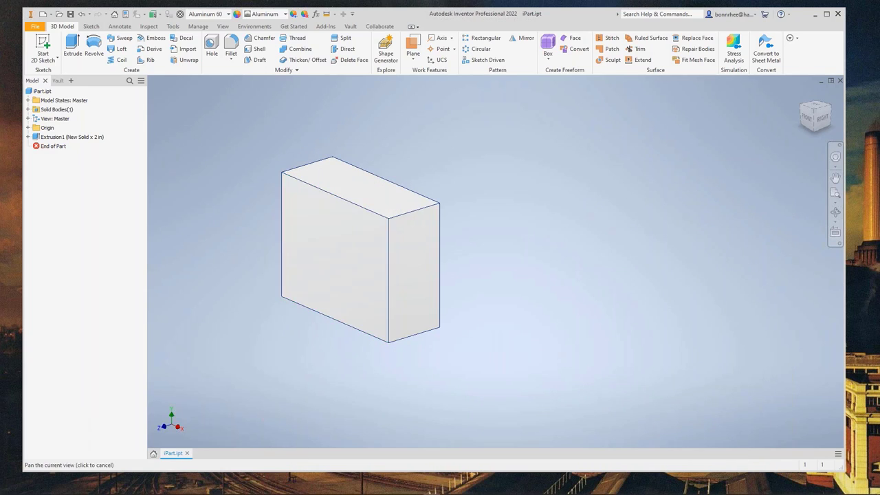
Start creating an iPart from the block and insert three member rows, iPart-02 to iPart-04, in its table
middle_click_drag(295, 292, 400, 294)
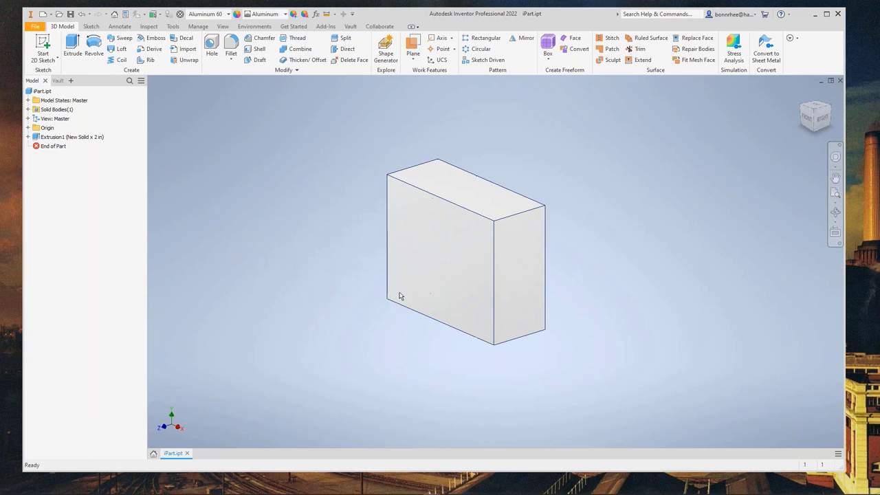
left_click(198, 27)
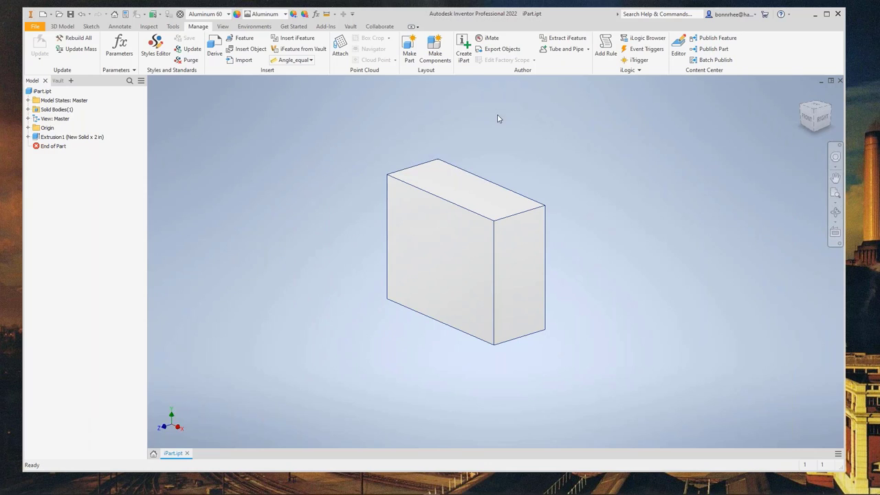
left_click(462, 55)
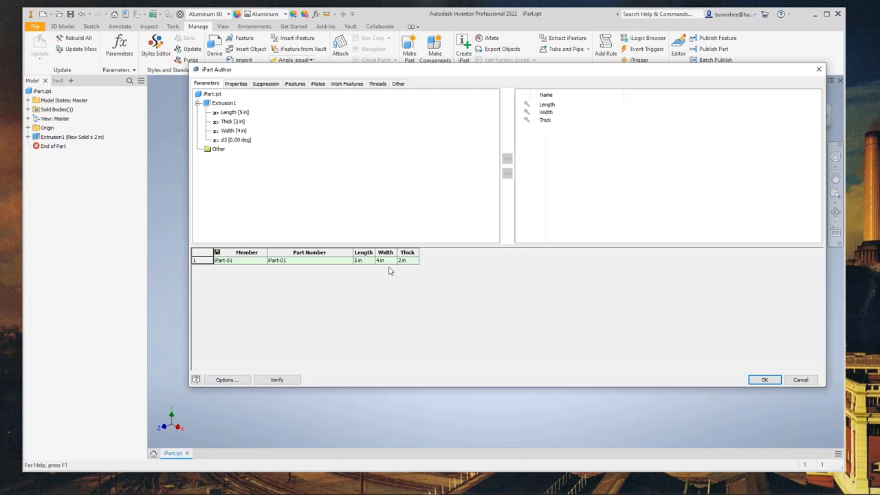
left_click_drag(357, 72, 347, 73)
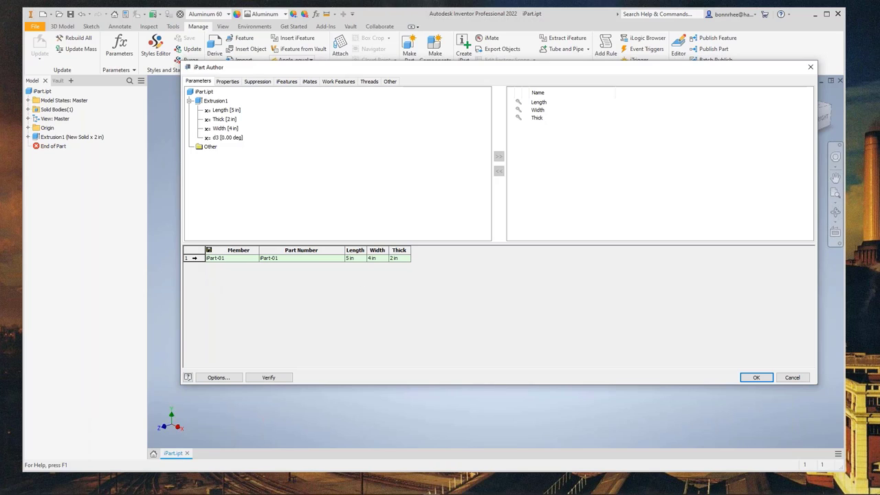
left_click(200, 258)
right_click(200, 258)
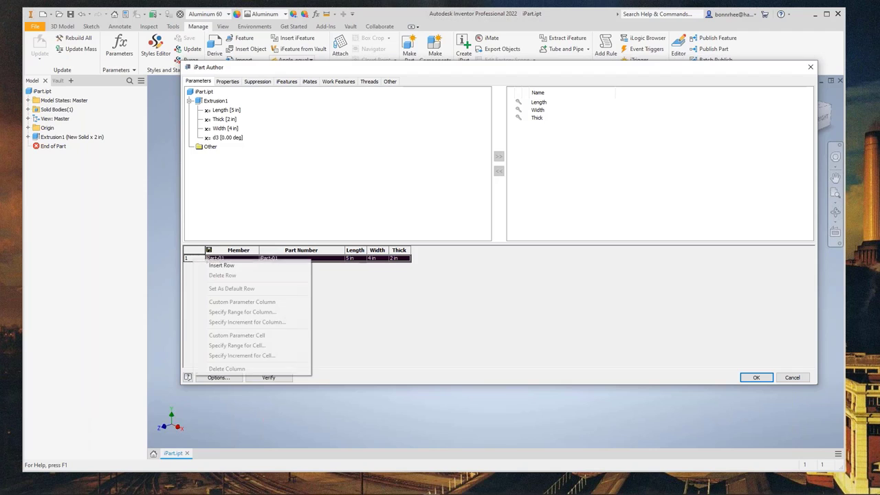
left_click(220, 265)
left_click(199, 265)
right_click(200, 266)
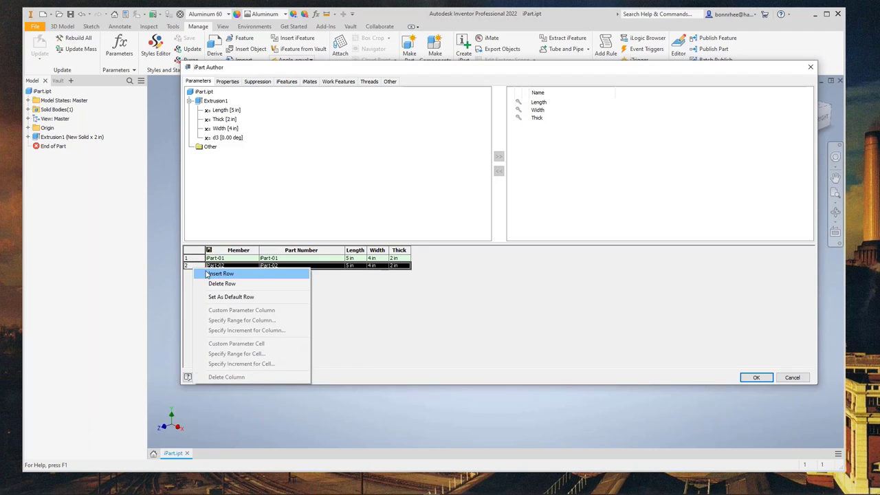
left_click(202, 273)
left_click(200, 273)
right_click(201, 273)
left_click(220, 281)
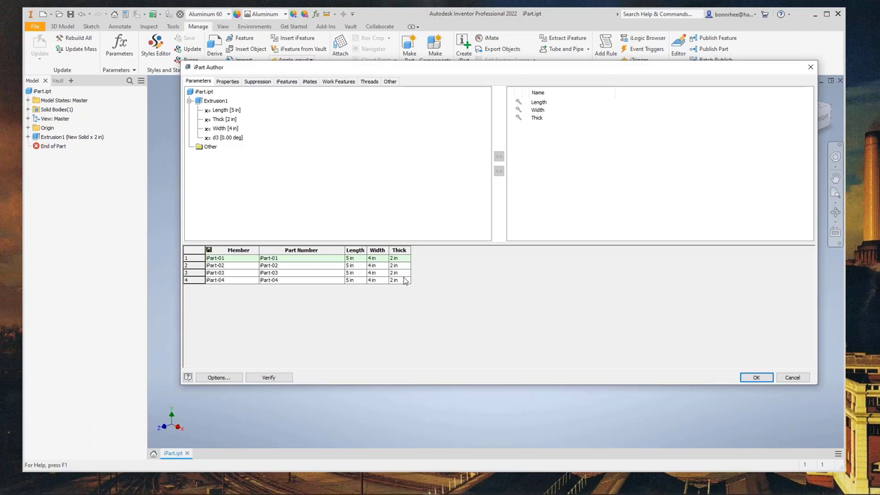
Set the Length of members iPart-02, iPart-03 and iPart-04 to 6, 7 and 8
left_click(354, 250)
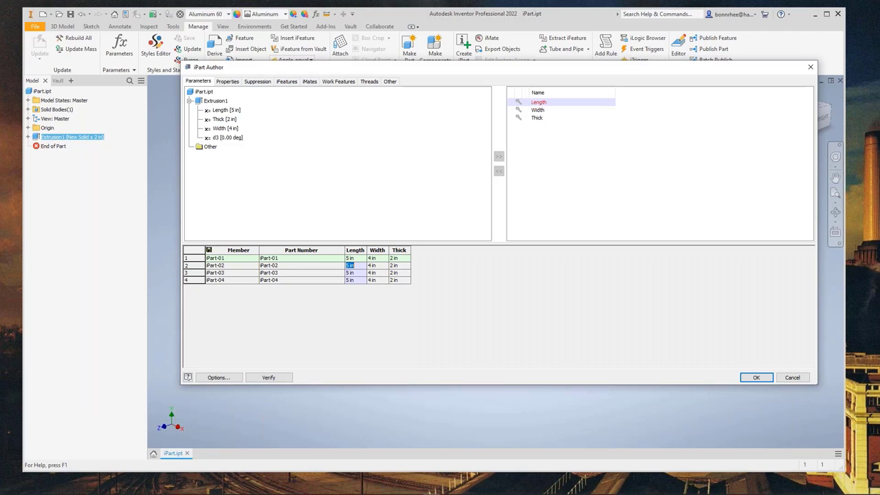
key("Return")
type("7")
key("Return")
type("8")
Set the Width of members iPart-02, iPart-03 and iPart-04 to 6, 8 and 10
left_click(379, 259)
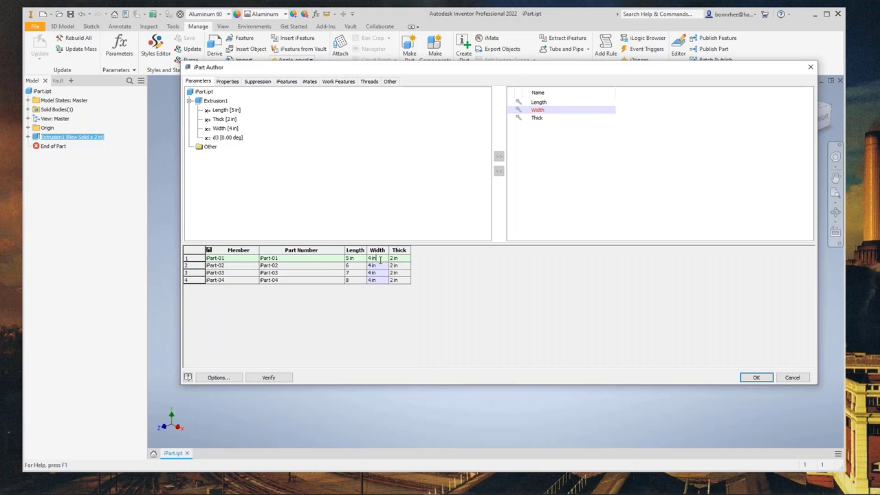
key("Return")
type("6")
key("Return")
type("8")
key("Return")
type("10")
Set the Thick value of iPart-02, iPart-03 and iPart-04 to 3, 4 and 5, and verify the table
left_click(394, 265)
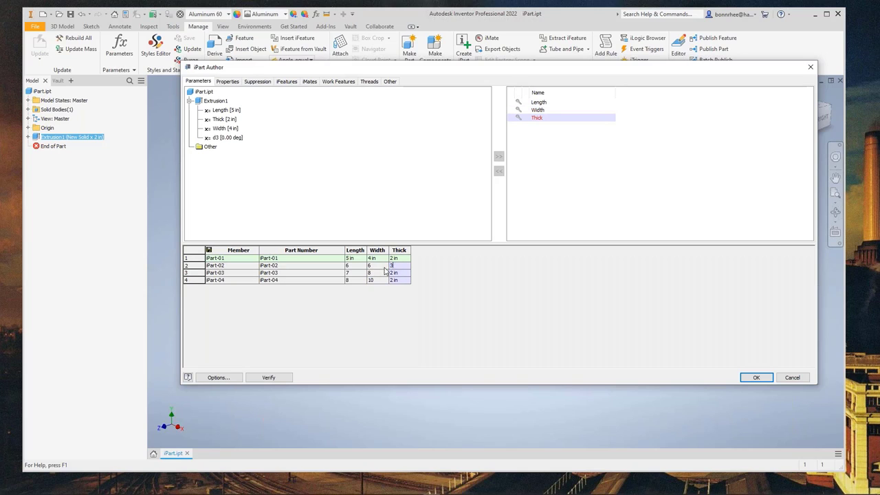
double_click(396, 274)
type("4")
double_click(398, 280)
left_click(273, 379)
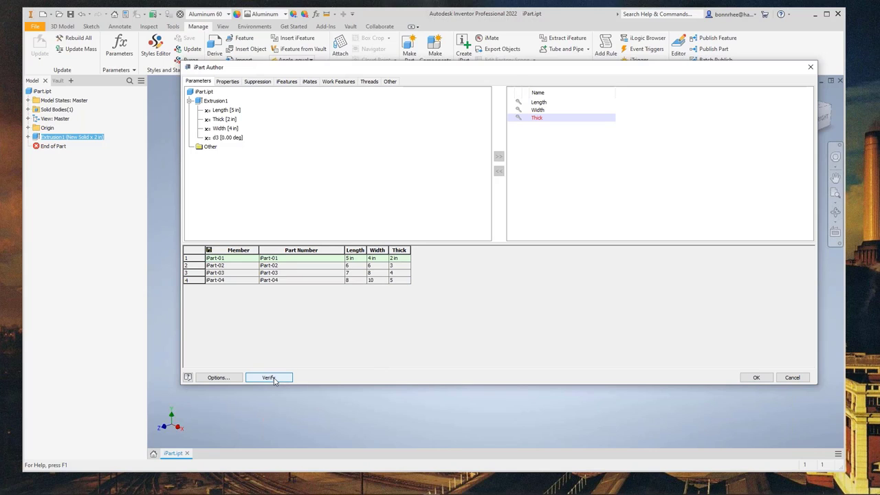
Test the table verification with the invalid Thick entry 2 inx for iPart-01, and restore the entry to 2 in
double_click(400, 259)
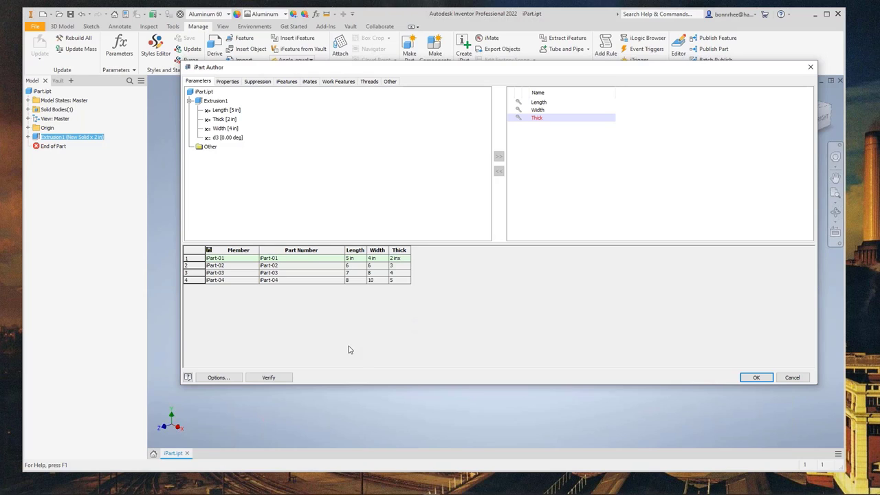
left_click(279, 379)
double_click(400, 258)
Accept the iPart table and activate members iPart-02, iPart-03 and iPart-04 in turn, leaving iPart-04 active
left_click(751, 380)
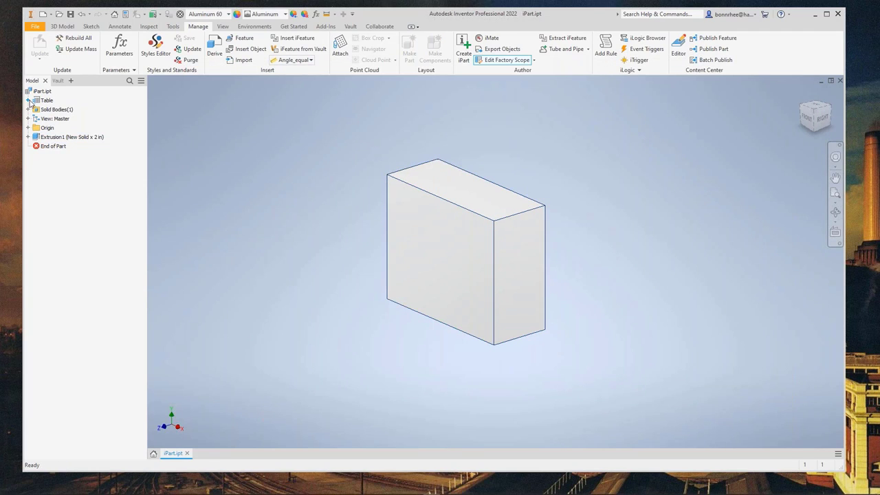
left_click(48, 112)
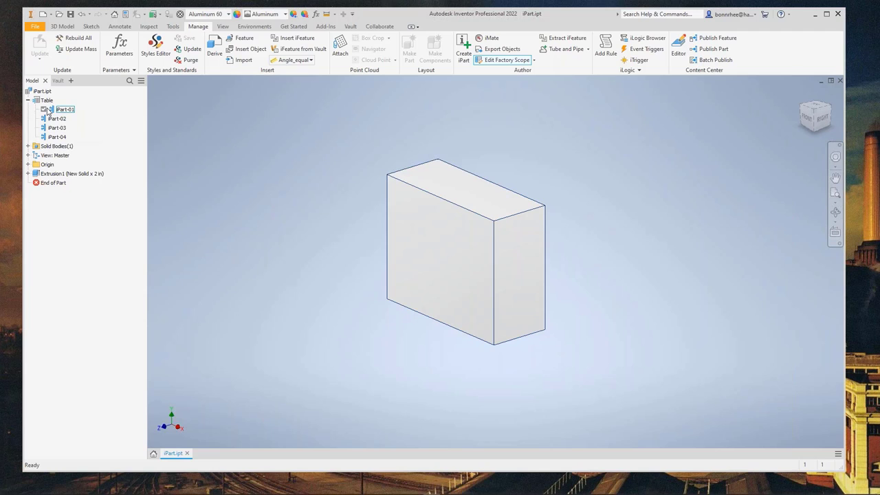
left_click(57, 121)
left_click(39, 101)
left_click(55, 120)
double_click(55, 120)
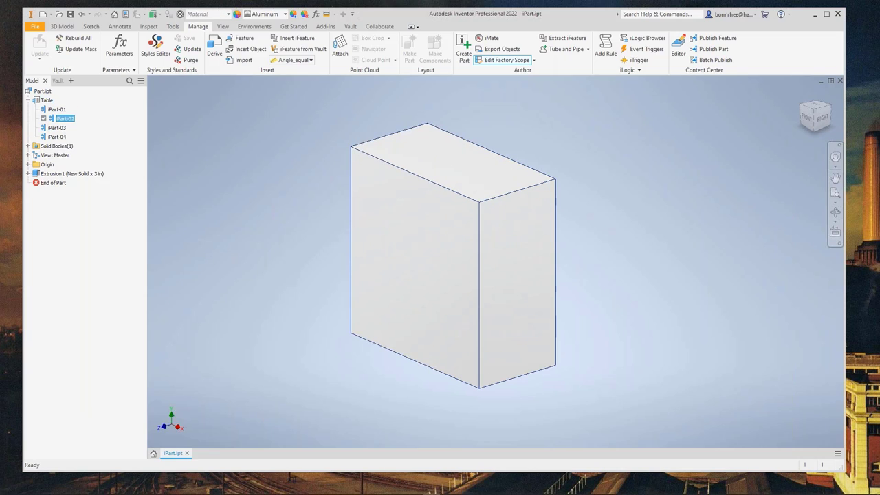
double_click(58, 129)
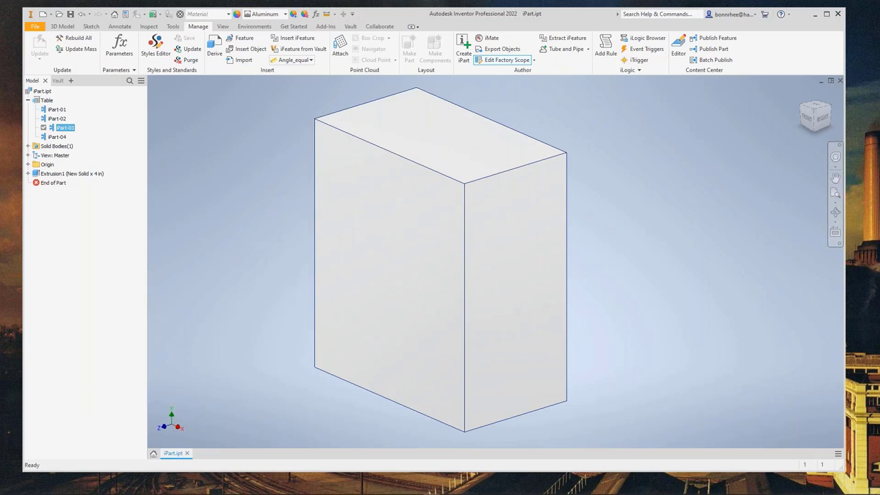
double_click(57, 137)
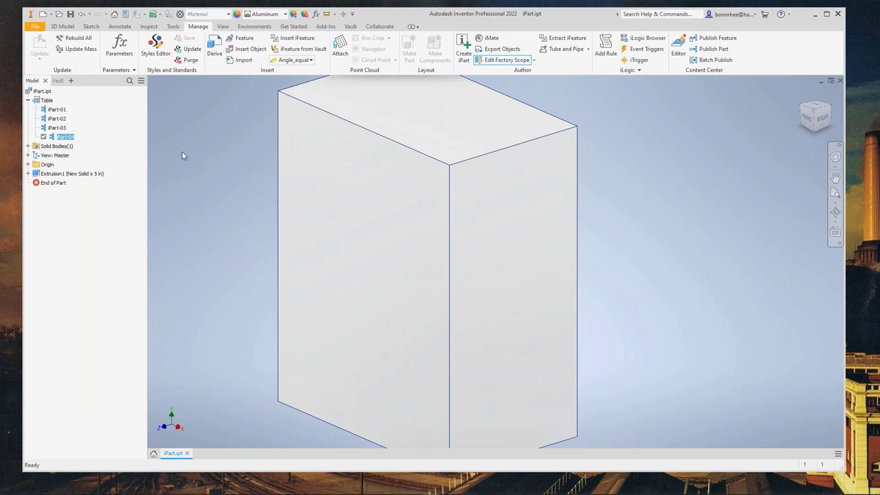
scroll(207, 160, "down", 4)
left_click(45, 101)
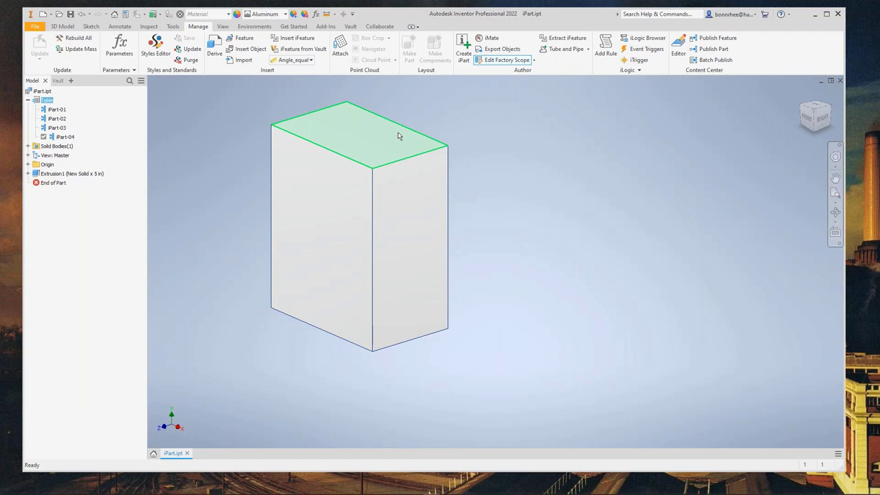
left_click(56, 110)
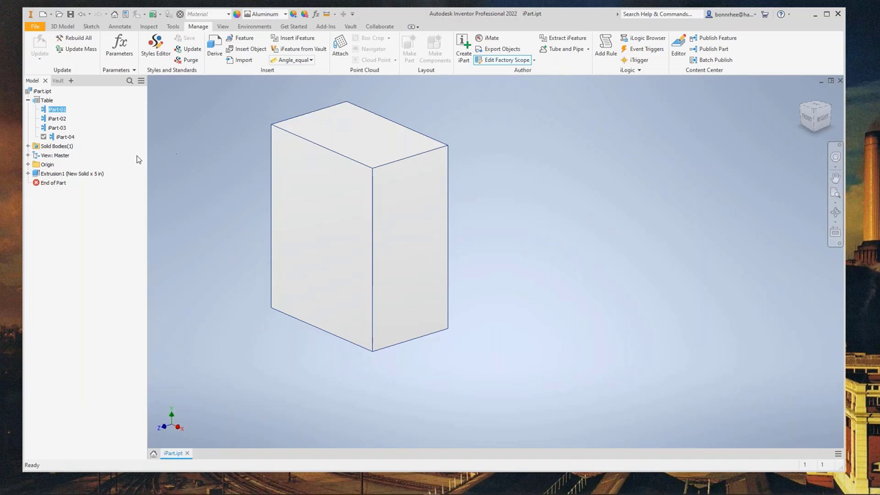
left_click(63, 137, "shift")
right_click(59, 120)
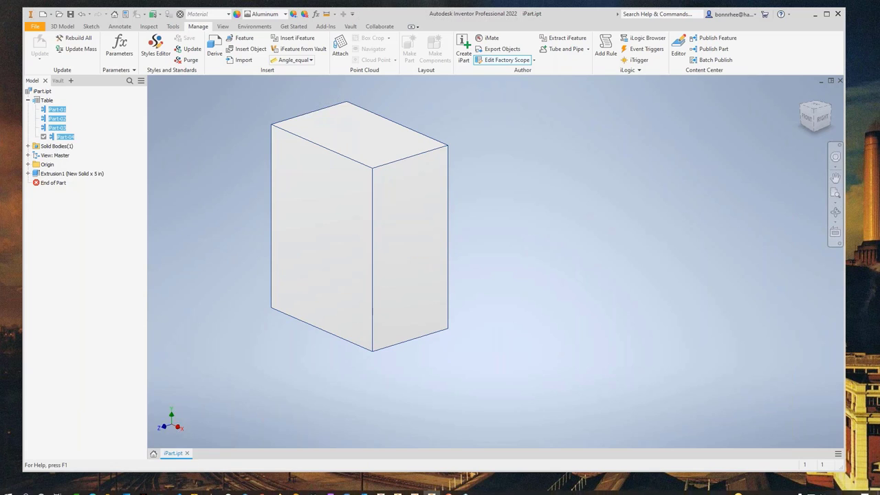
left_click(216, 321)
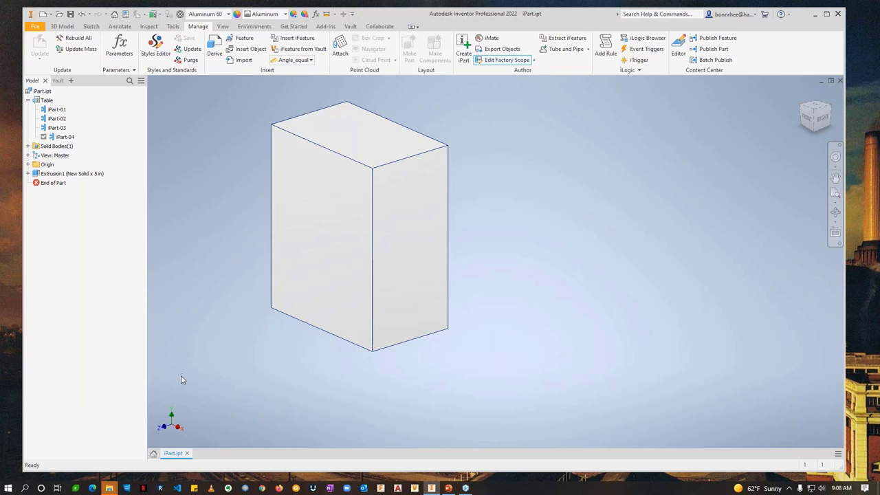
Switch to File Explorer and look in the C:\Vault\DemoVault folder for the iPart.ipt file
left_click(110, 488)
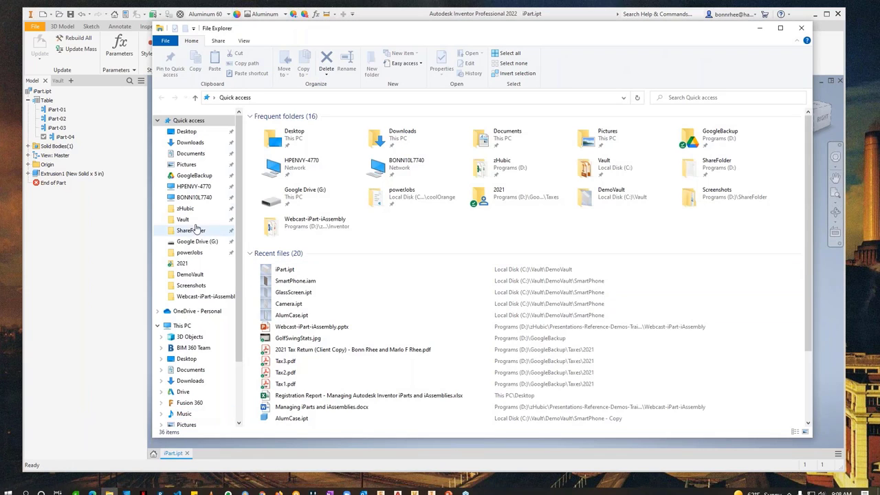
left_click(227, 220)
left_click(285, 167)
double_click(285, 168)
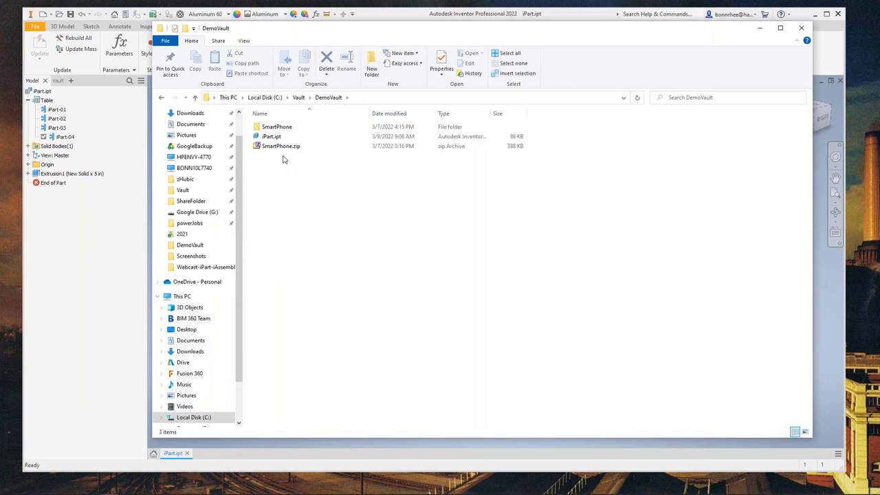
left_click(272, 141)
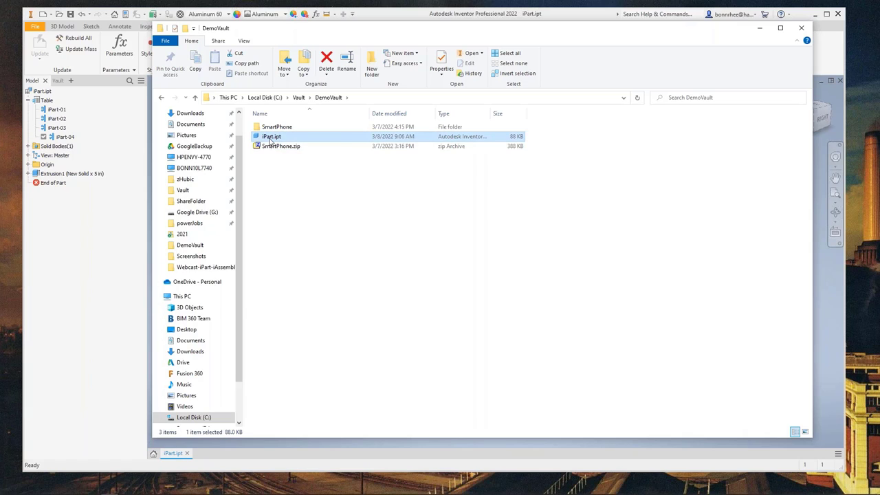
left_click(294, 190)
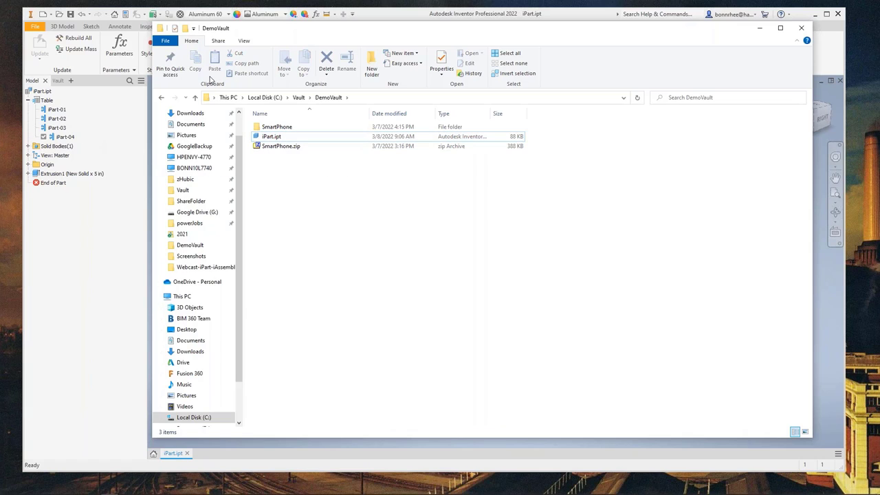
Back in Inventor, generate the member files for iPart-01 through iPart-04
left_click(53, 115)
left_click(65, 137, "shift")
right_click(65, 137)
left_click(90, 162)
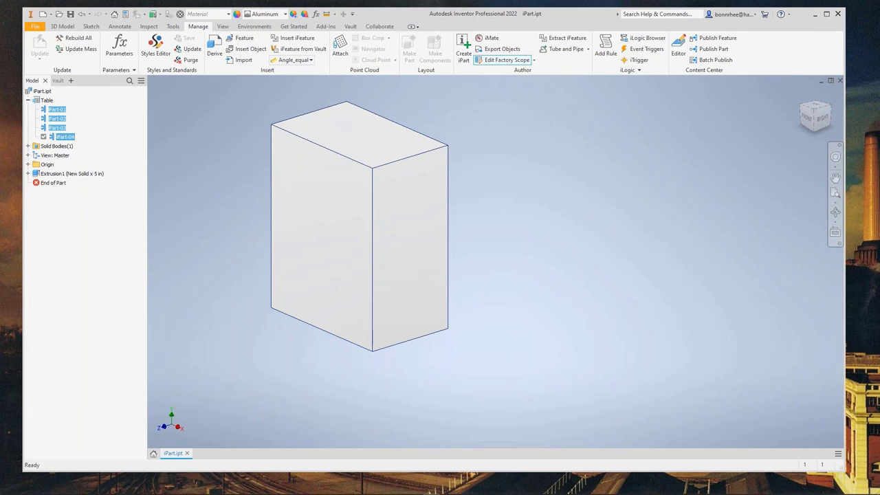
left_click(533, 172)
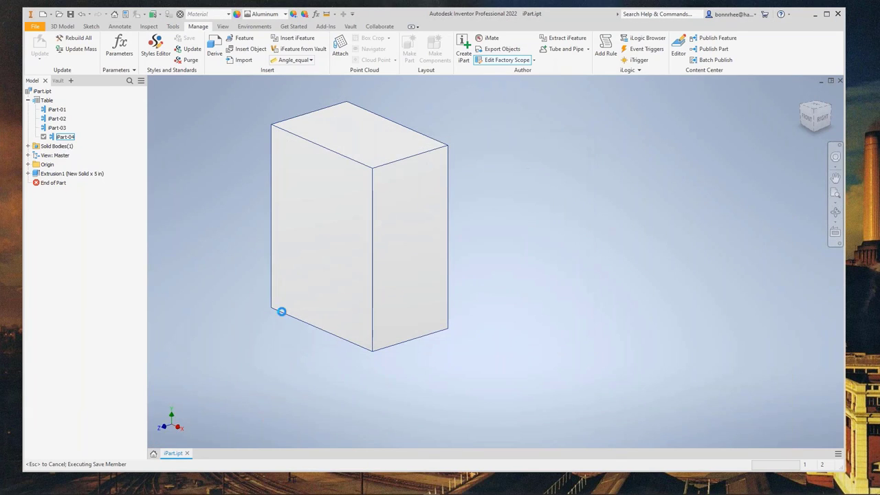
Switch to File Explorer and examine the contents of the iPart folder in DemoVault
left_click(110, 488)
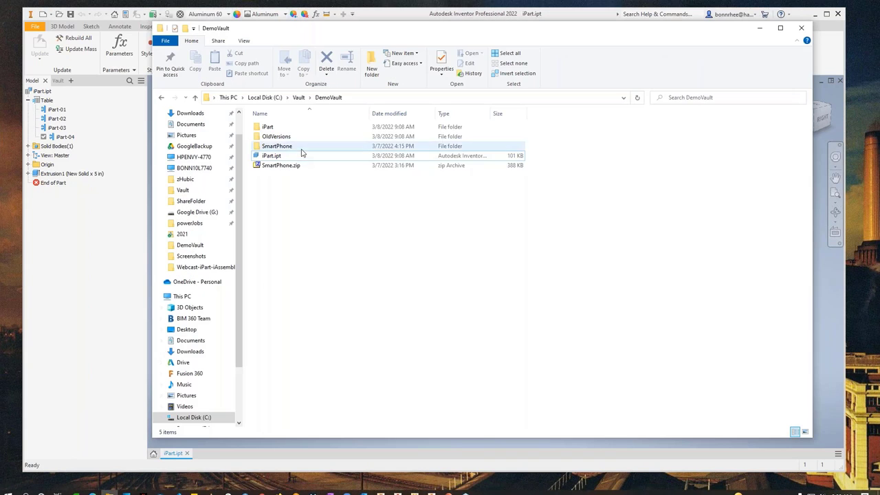
left_click(268, 129)
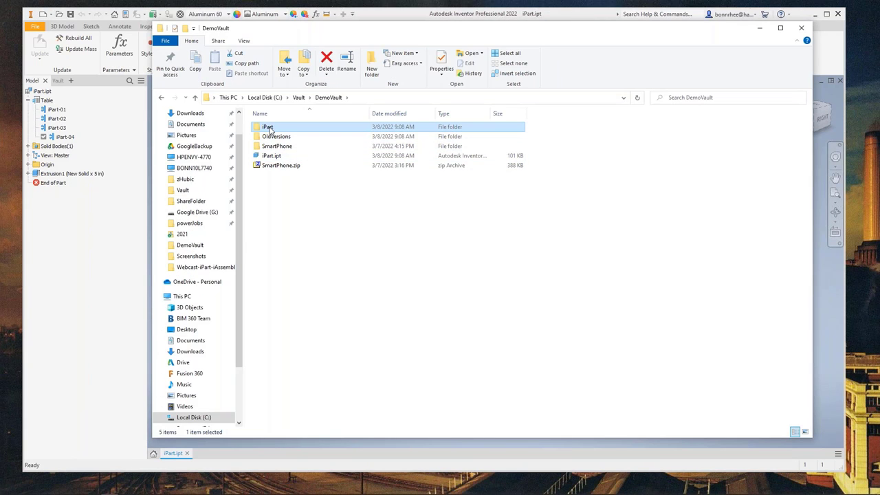
double_click(268, 129)
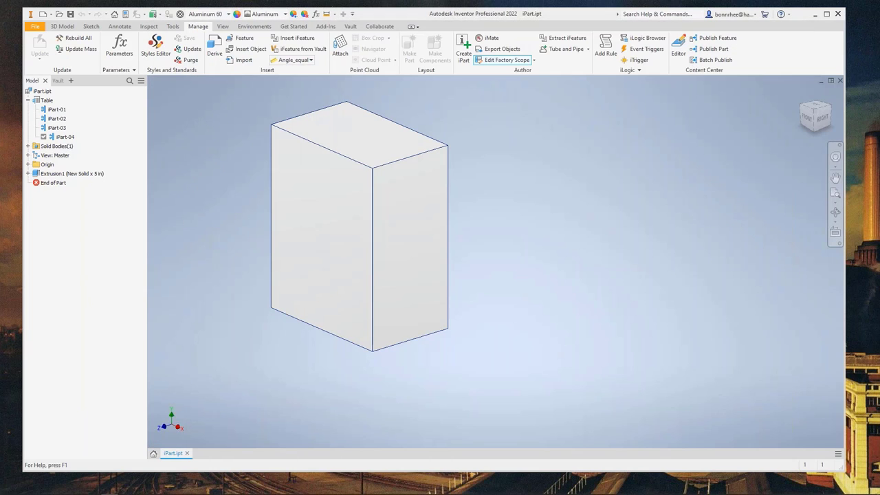
Open the iPart table in Inventor for editing and add the Project property Description as a column
left_click(44, 92)
right_click(43, 92)
key("Escape")
right_click(48, 101)
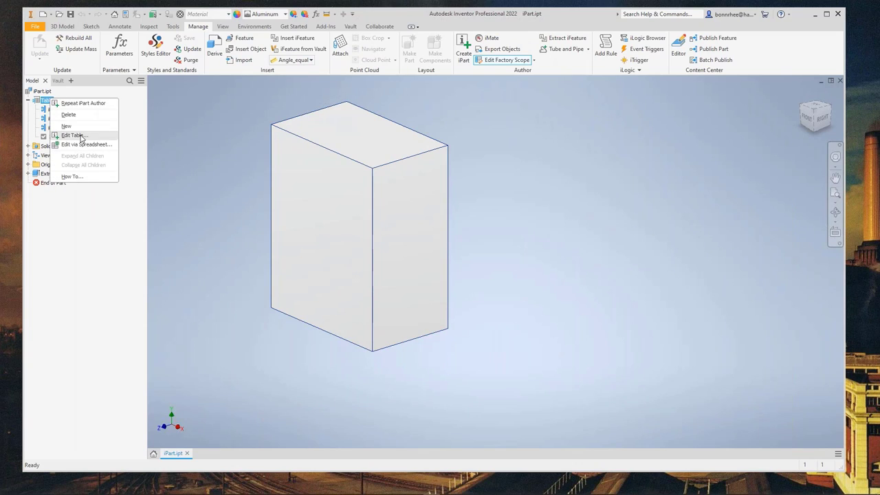
left_click(74, 135)
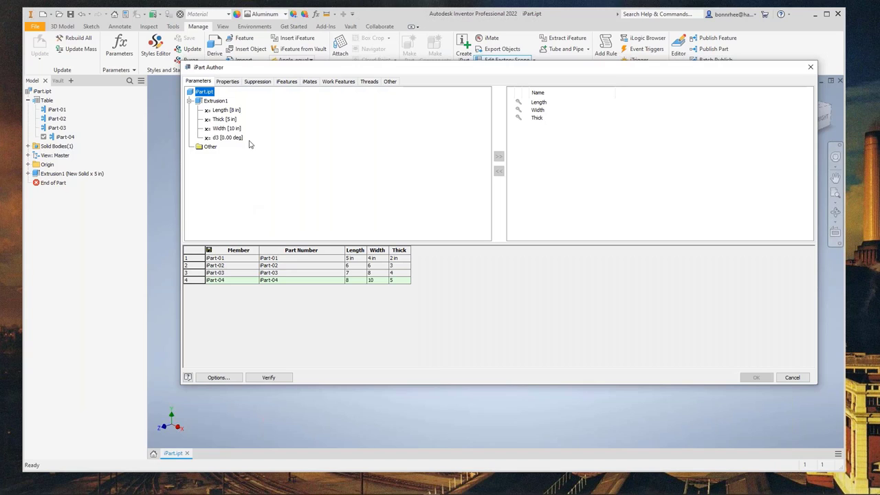
left_click(228, 82)
left_click(189, 195)
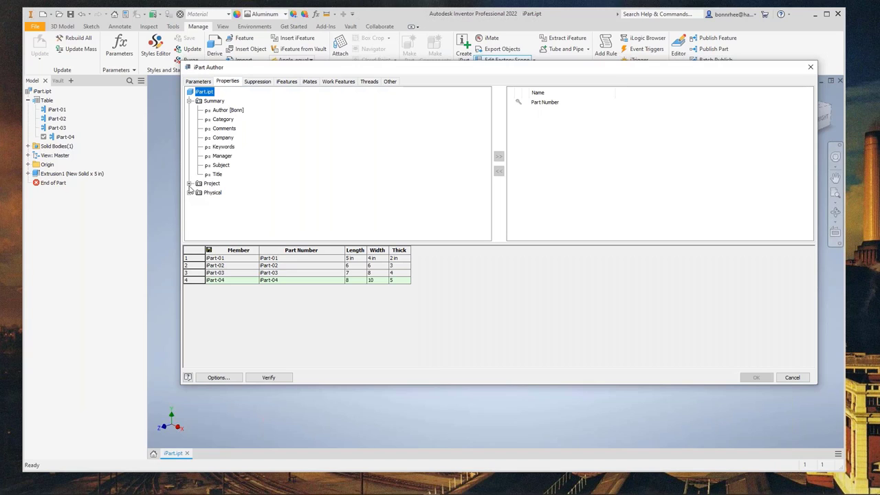
left_click(189, 183)
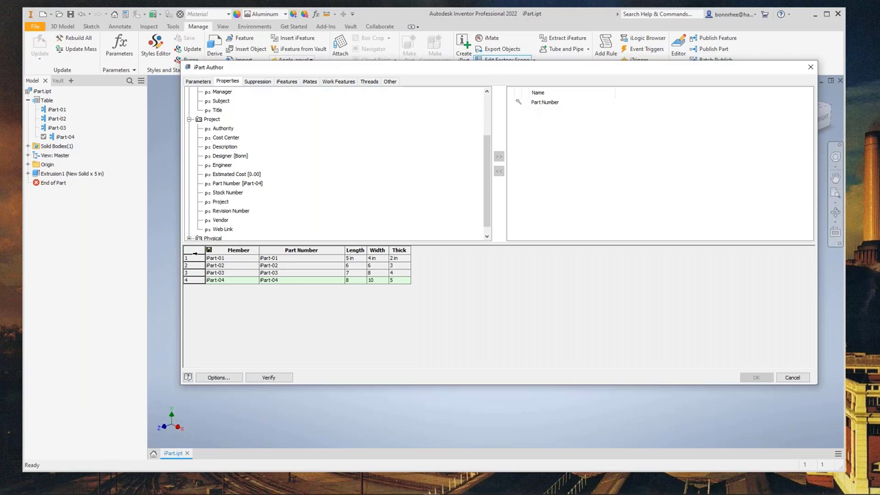
left_click(226, 147)
left_click(499, 156)
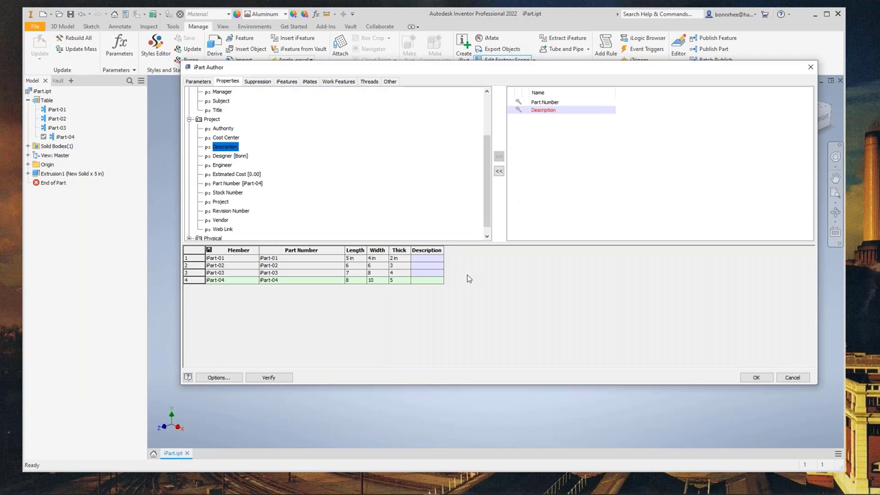
Enter the descriptions 5x4x2, 6x6x3, 7x8x4 and 8x10x5 for iPart-01 to iPart-04 and accept the table
left_click(427, 259)
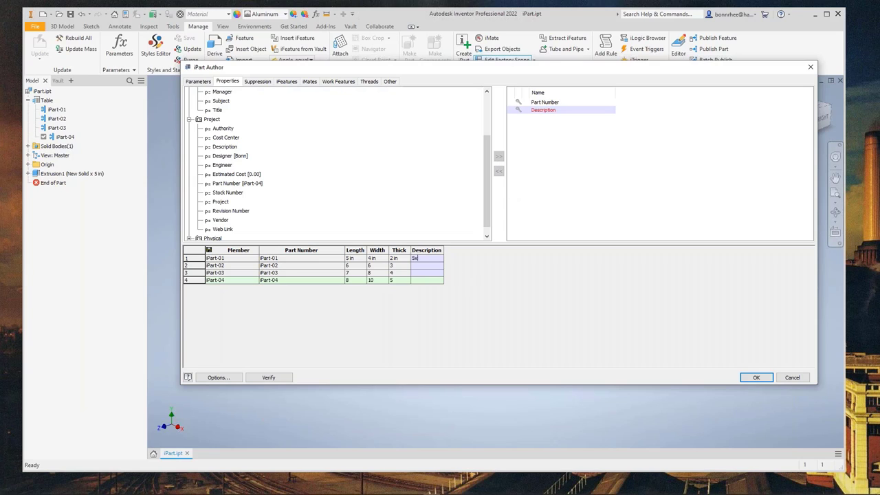
type("5x4x2")
left_click(432, 267)
type("6x6x3")
left_click(426, 274)
key("Return")
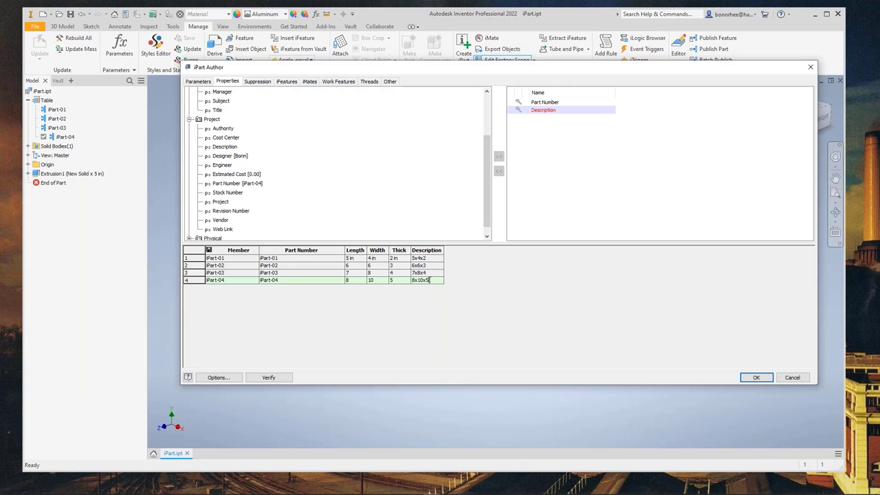
left_click(758, 378)
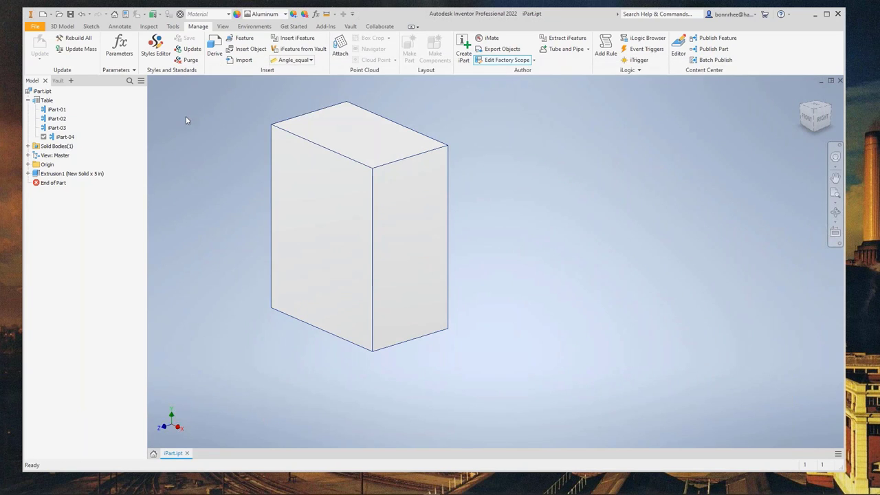
Check the Description of the active member iPart-04 in the Project iProperties
left_click(125, 14)
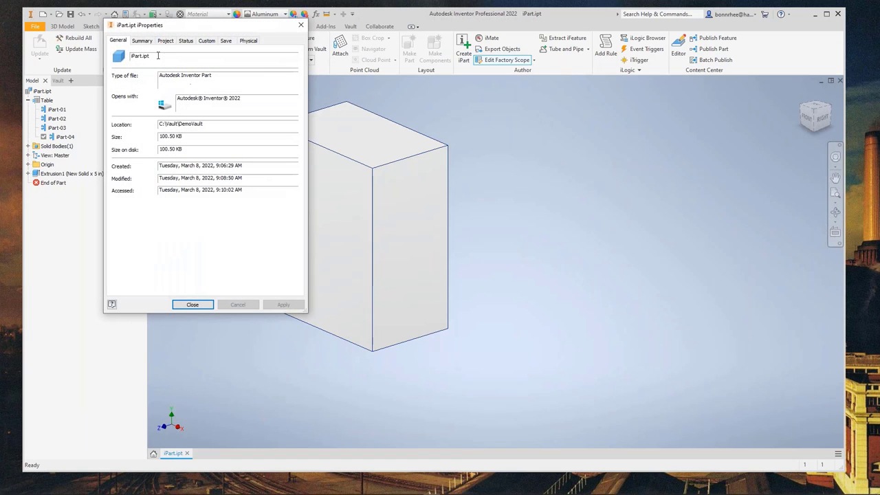
key("ctrl+Tab")
key("ctrl+Tab")
left_click_drag(192, 102, 160, 102)
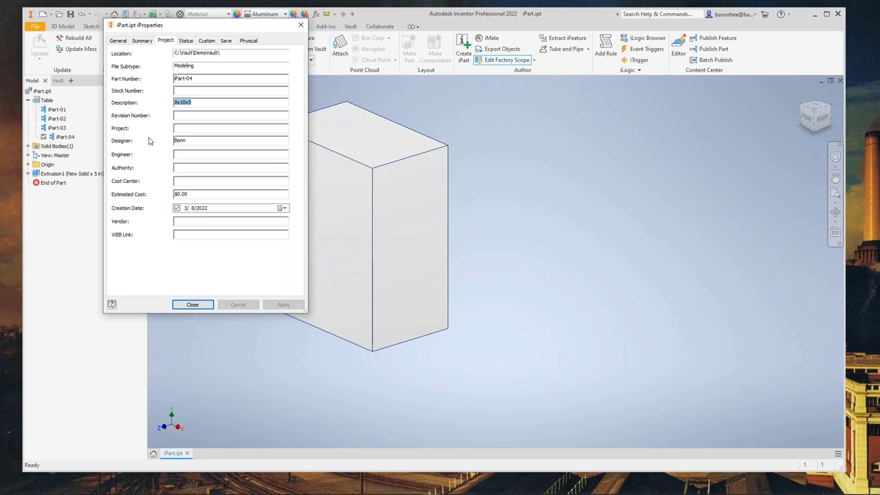
left_click(192, 304)
Activate member iPart-02 and check its Description in the Project iProperties
double_click(58, 119)
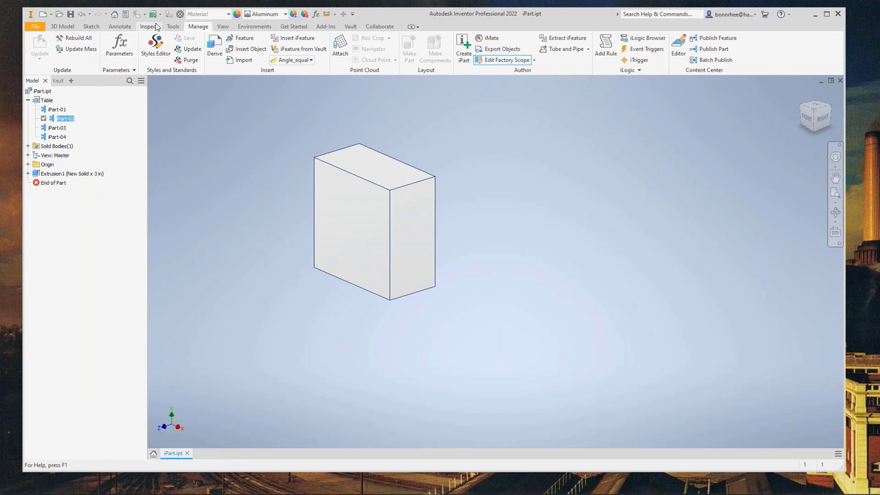
left_click(125, 14)
left_click(163, 40)
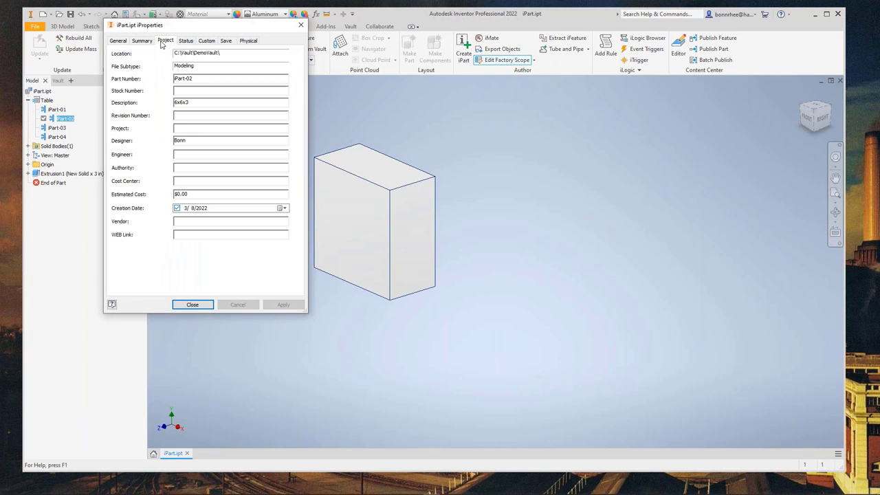
left_click(192, 306)
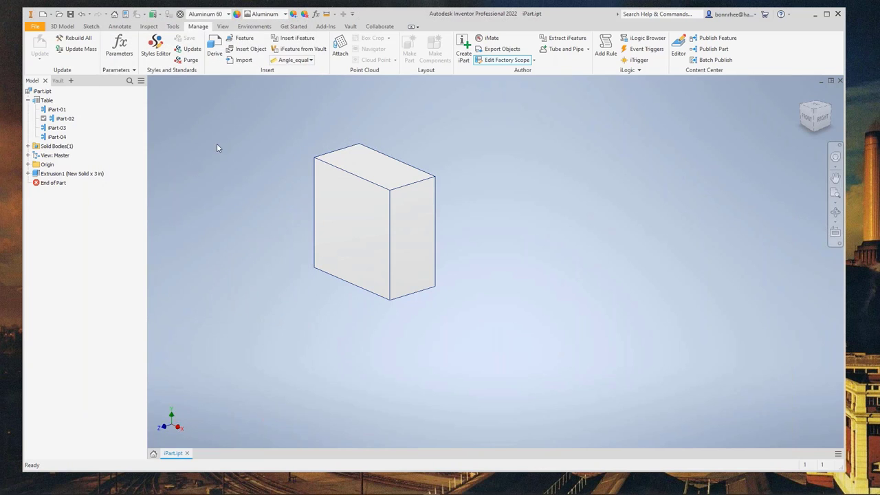
Start a 2D sketch on the block's front face and draw a 1 in diameter circle centred on the origin
left_click(62, 26)
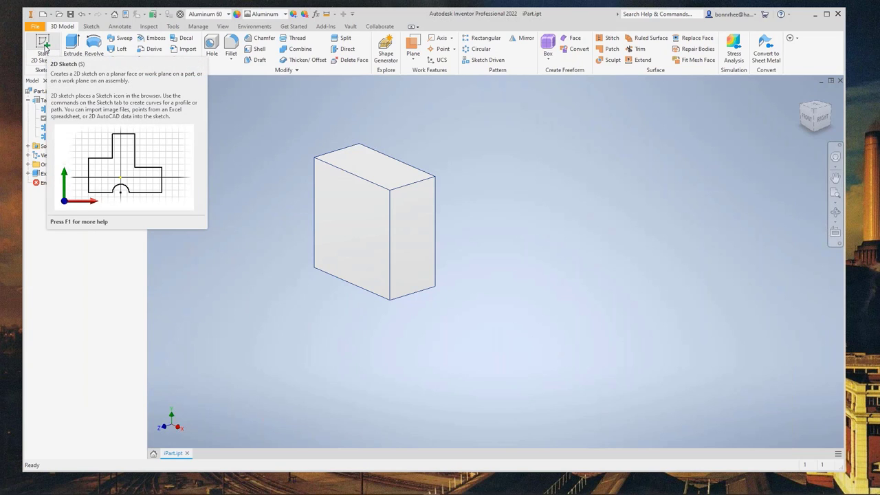
left_click(42, 43)
left_click(353, 206)
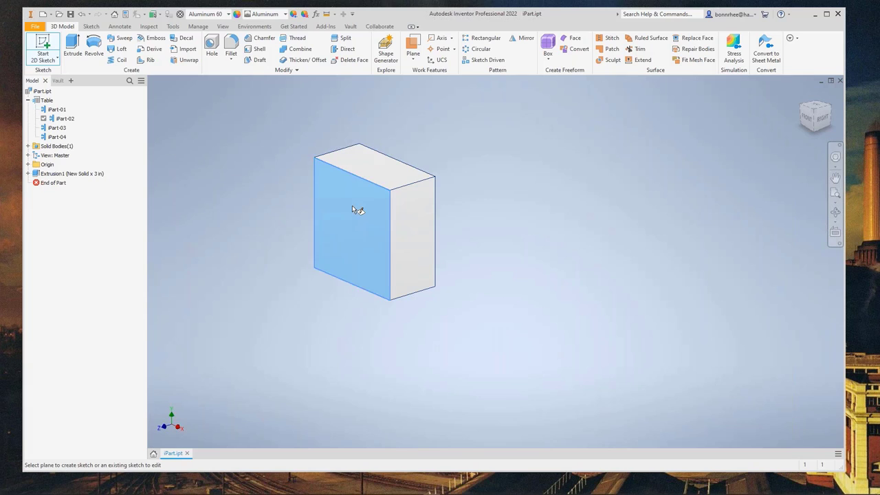
left_click(94, 45)
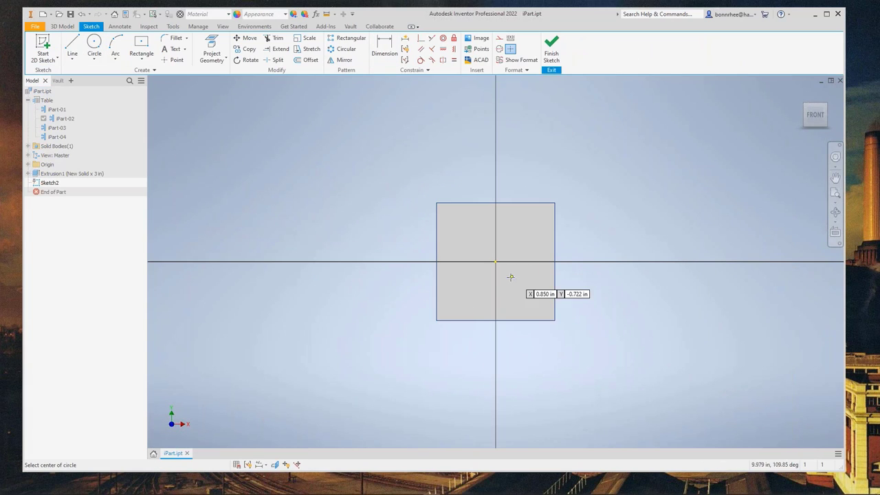
left_click(494, 261)
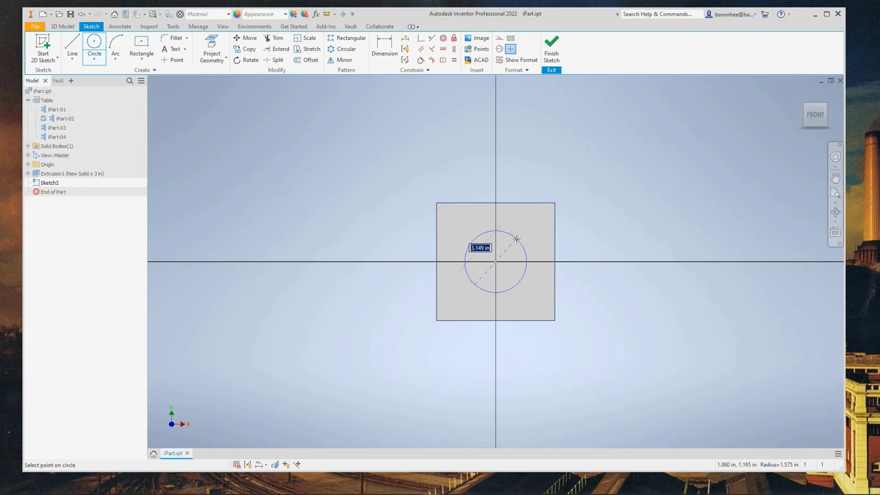
type("1")
key("Return")
Extrude the circle 2 in outward from the front face, joined to the block
scroll(553, 256, "down", 2)
middle_click_drag(554, 256, 457, 291, "shift")
key("e")
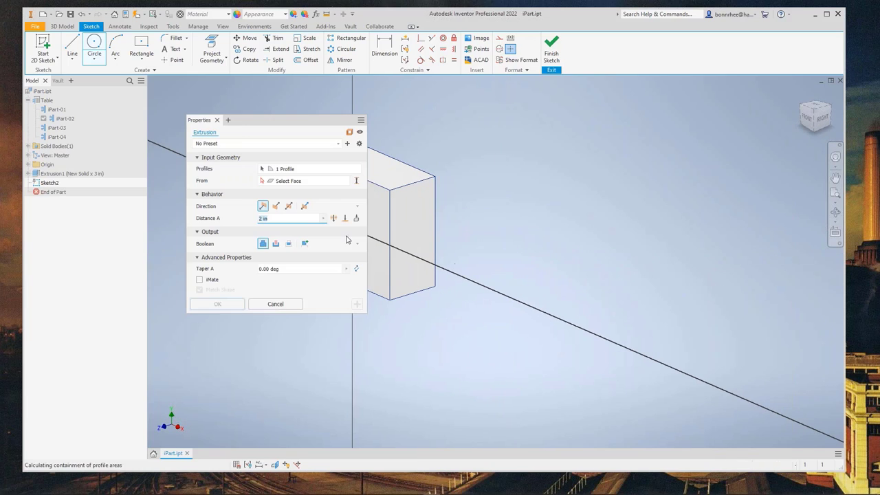
left_click_drag(281, 126, 501, 124)
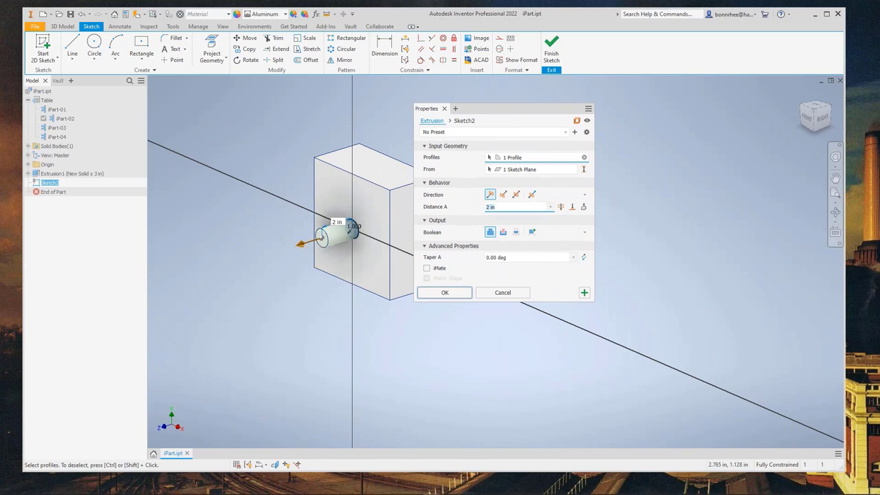
left_click(457, 296)
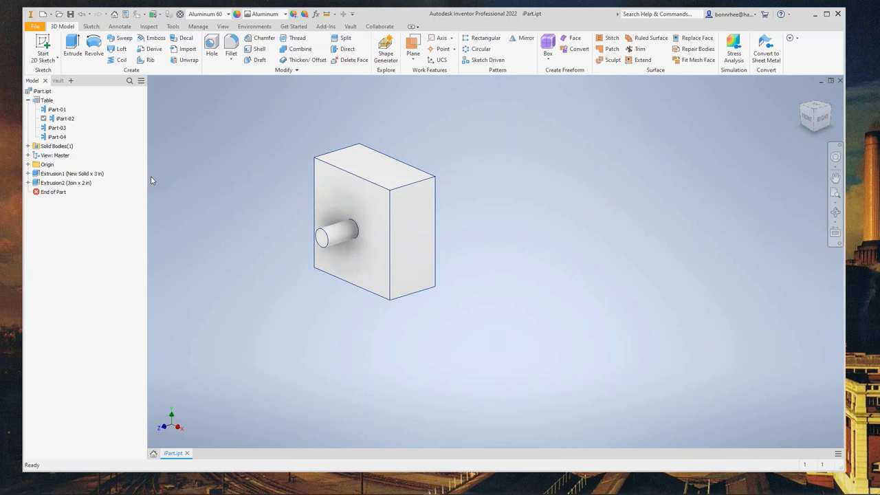
Open the iPart table for editing and add the boss extrusion's distance parameter d5 as a column
left_click(43, 101)
right_click(43, 104)
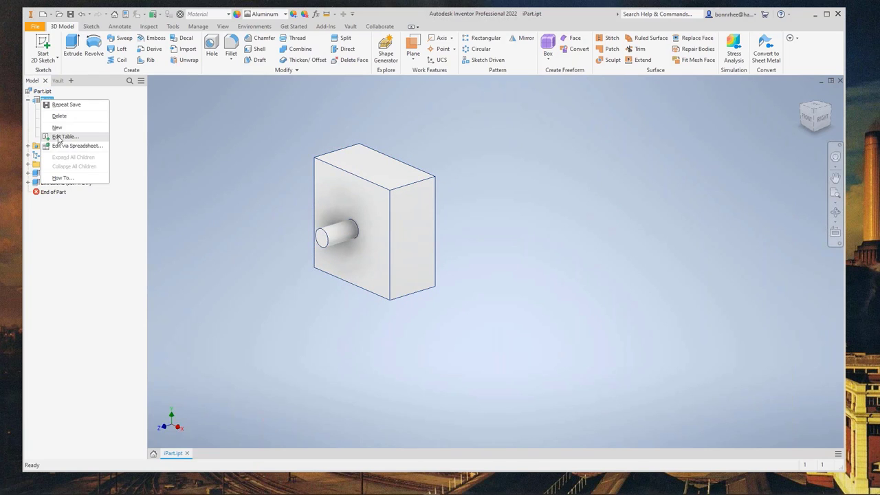
left_click(59, 136)
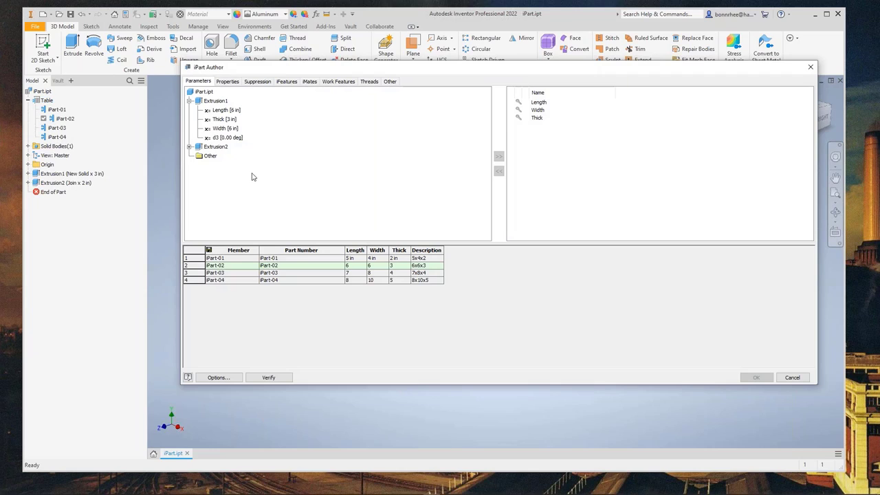
left_click(189, 147)
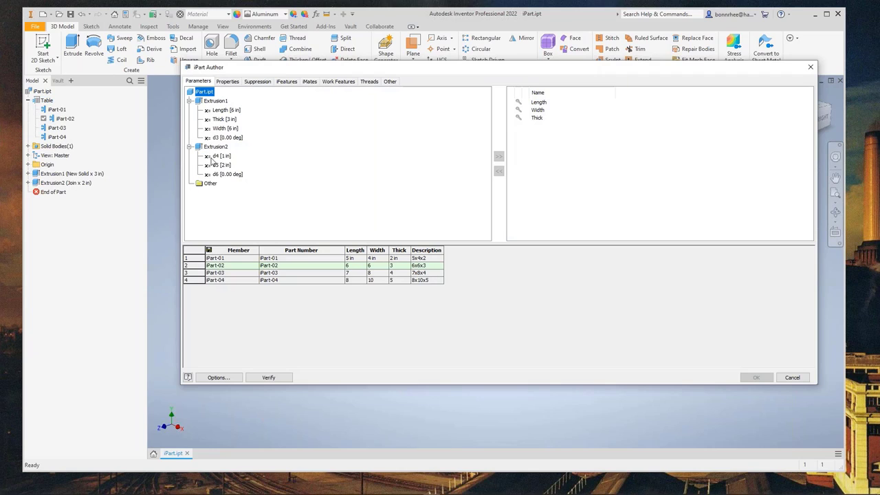
left_click(216, 147)
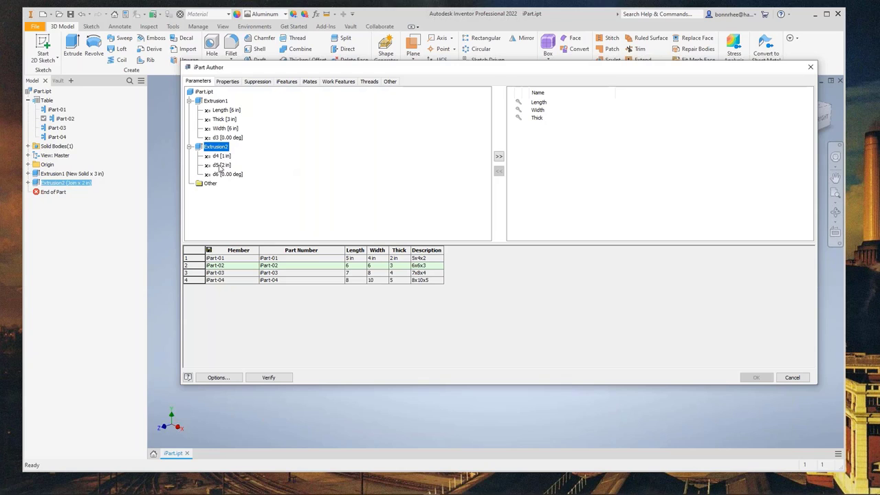
left_click(220, 157)
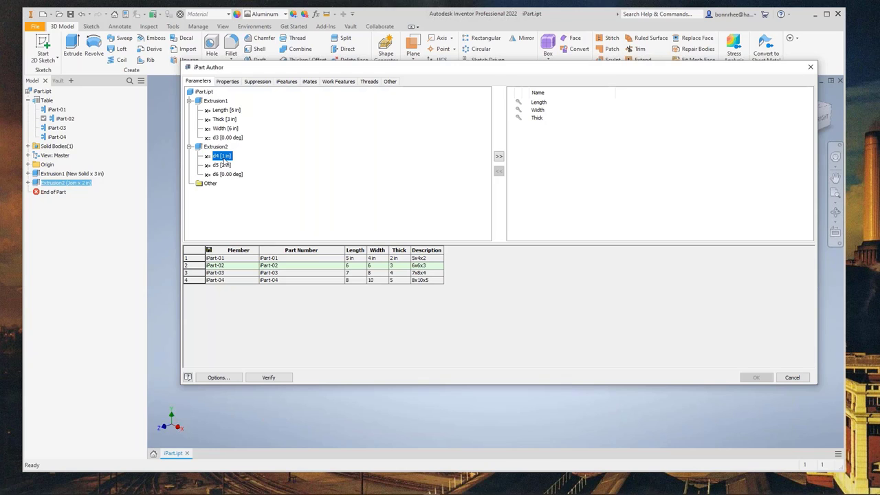
left_click(222, 167)
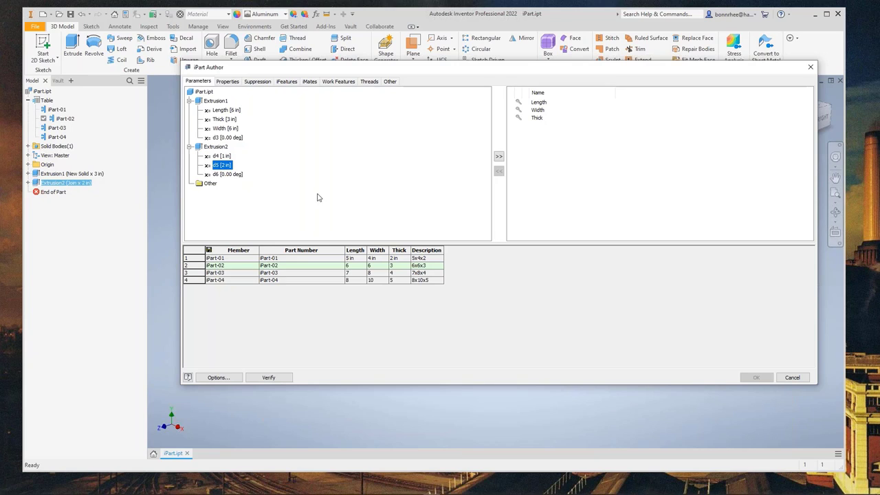
left_click(499, 157)
Set d5 to 3 for iPart-02, 4 for iPart-03 and 5 for iPart-04, and accept the table
left_click(451, 266)
type("3")
key("Return")
type("4")
key("Return")
type("5")
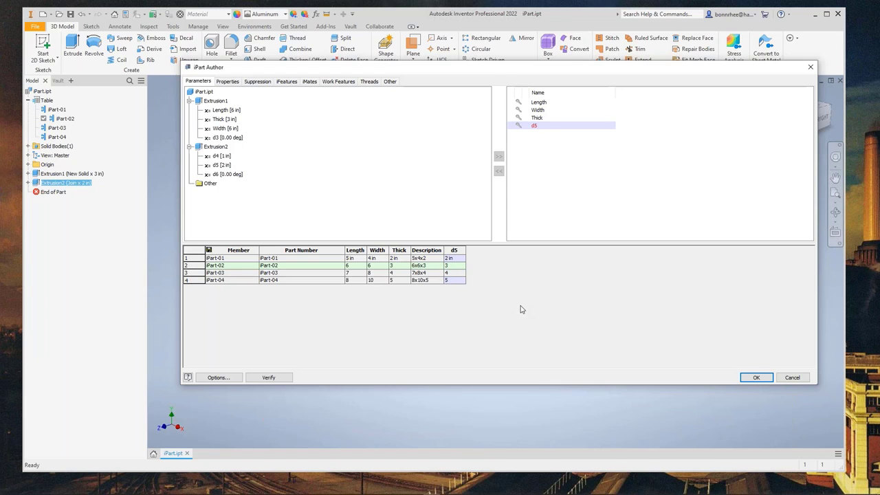
left_click(756, 377)
Activate members iPart-04, iPart-03 and iPart-02 in turn to check the boss length of each
double_click(57, 137)
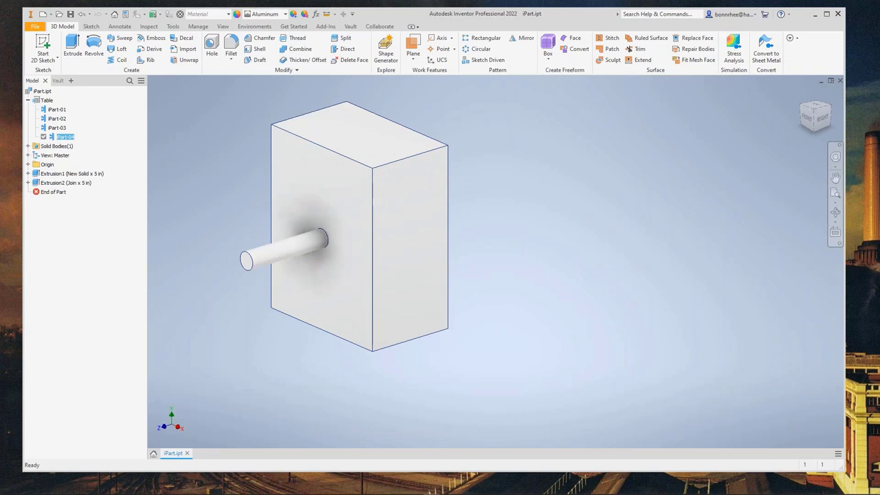
double_click(58, 128)
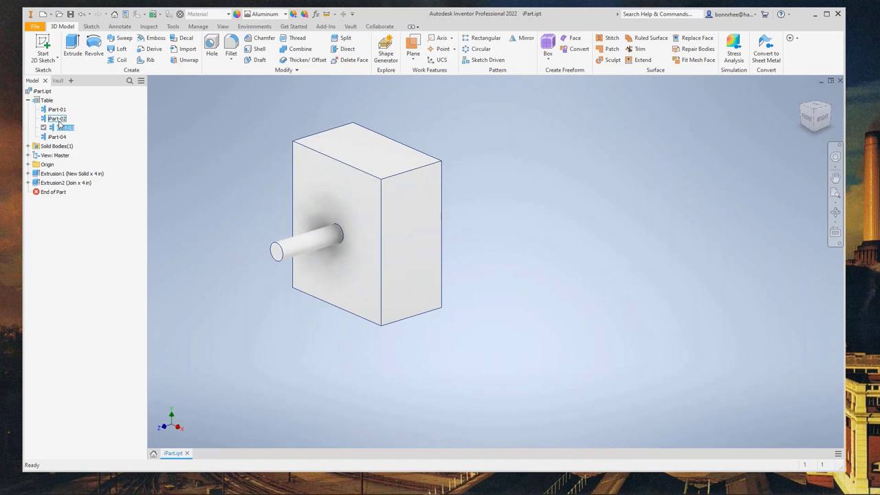
double_click(58, 119)
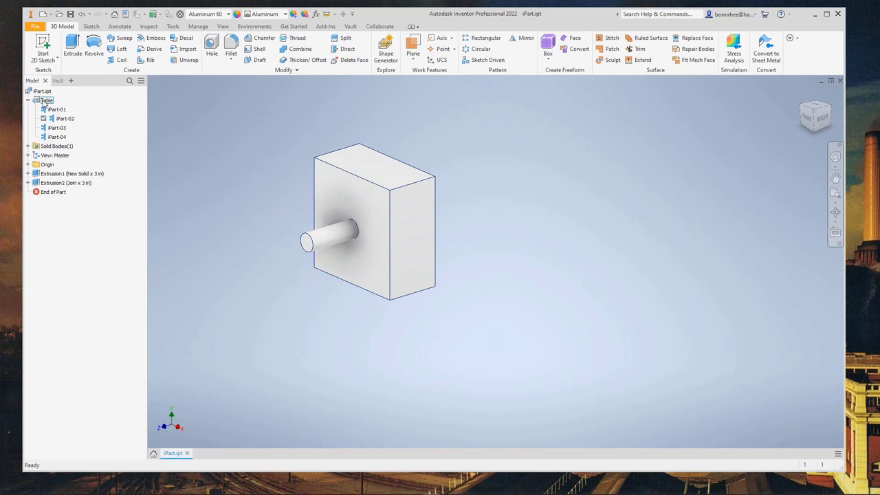
Reopen the iPart table and add Extrusion2 as a suppression column
right_click(44, 103)
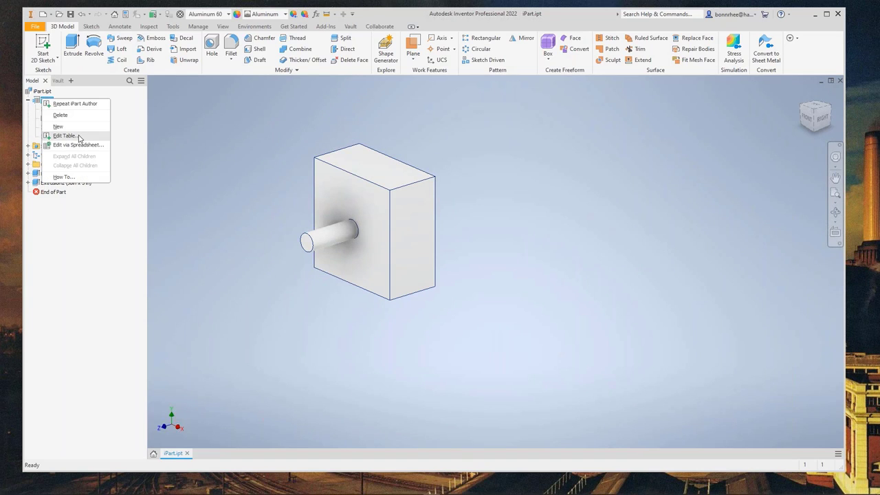
left_click(65, 135)
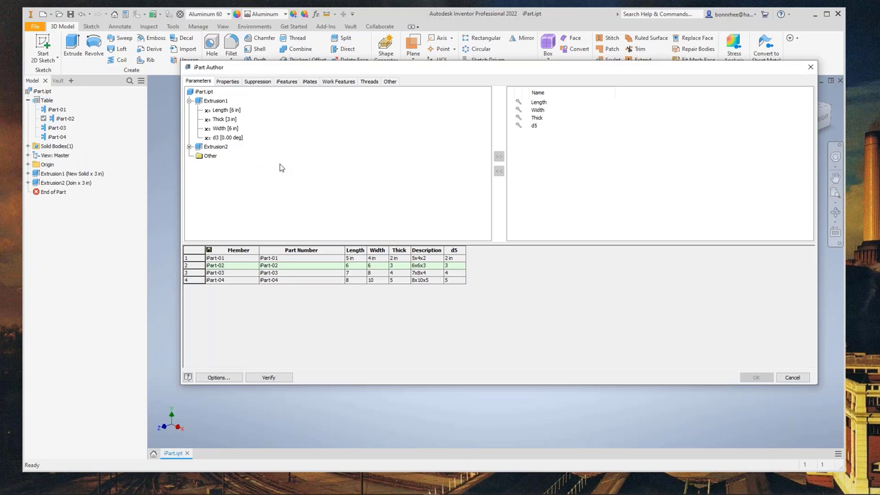
left_click(256, 82)
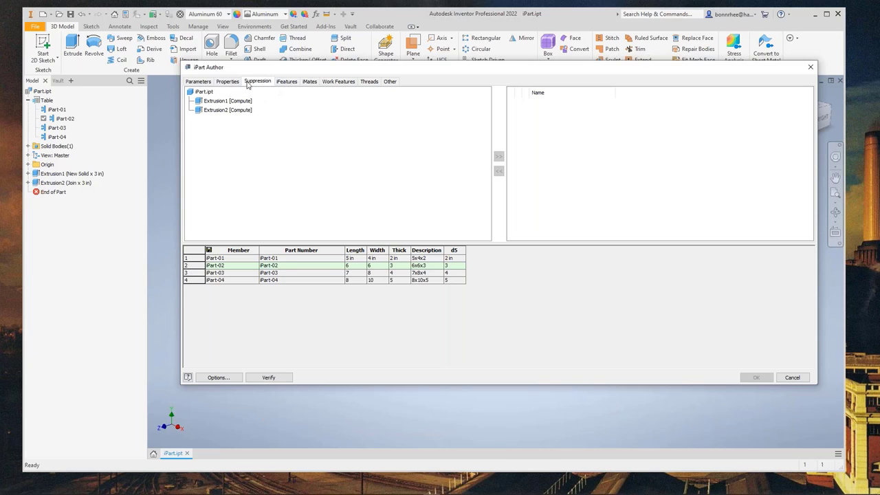
left_click(210, 112)
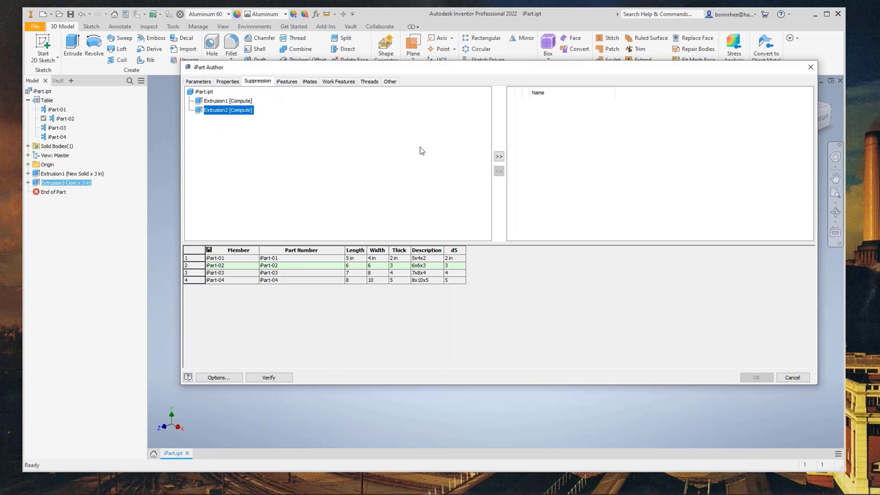
left_click(499, 157)
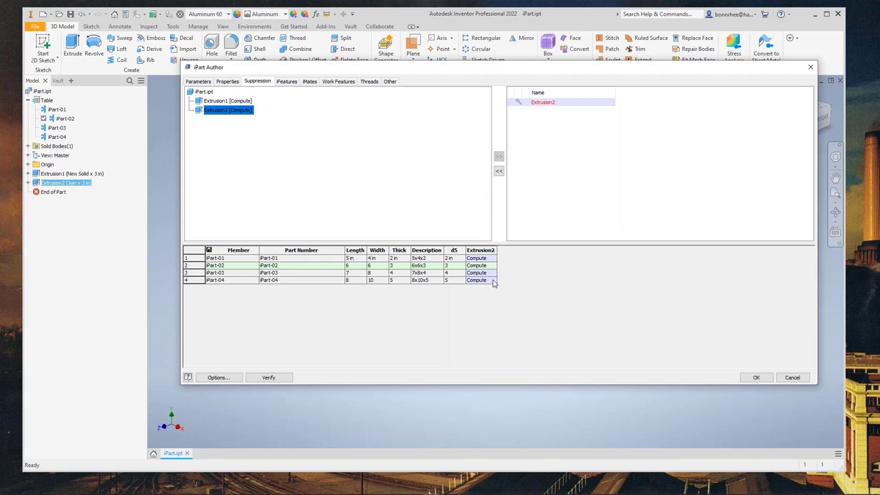
left_click(491, 280)
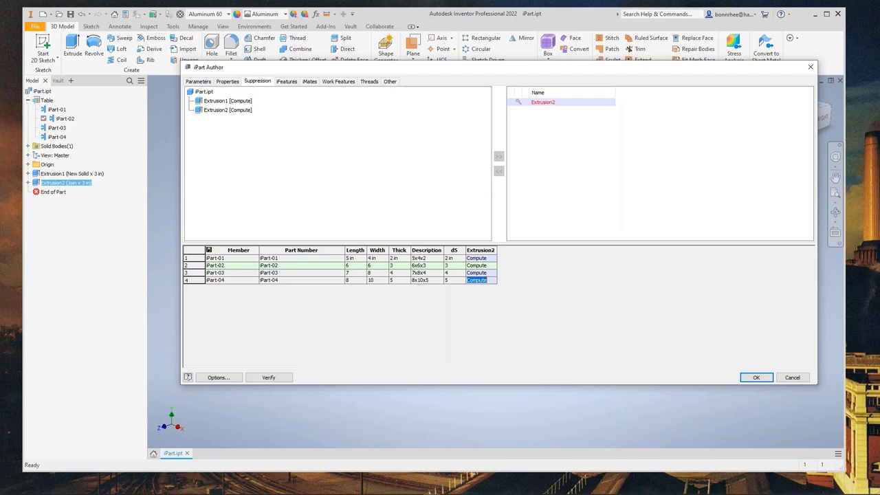
left_click(487, 258, "shift")
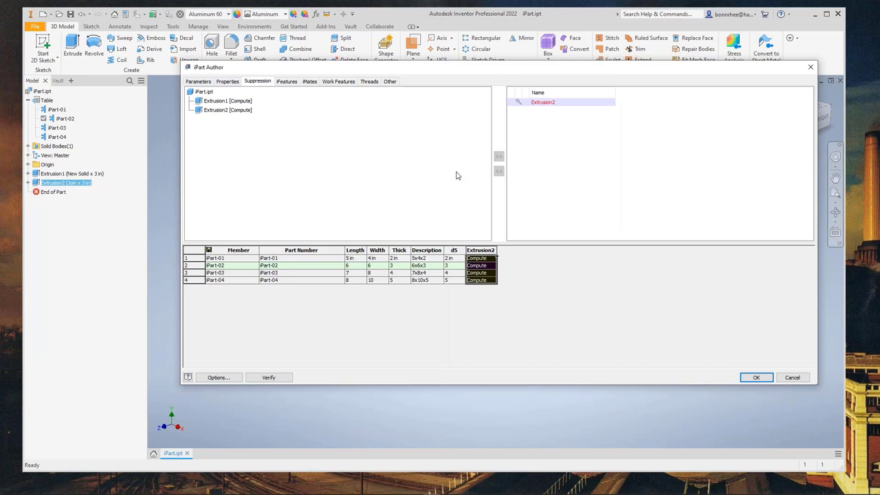
left_click(489, 265)
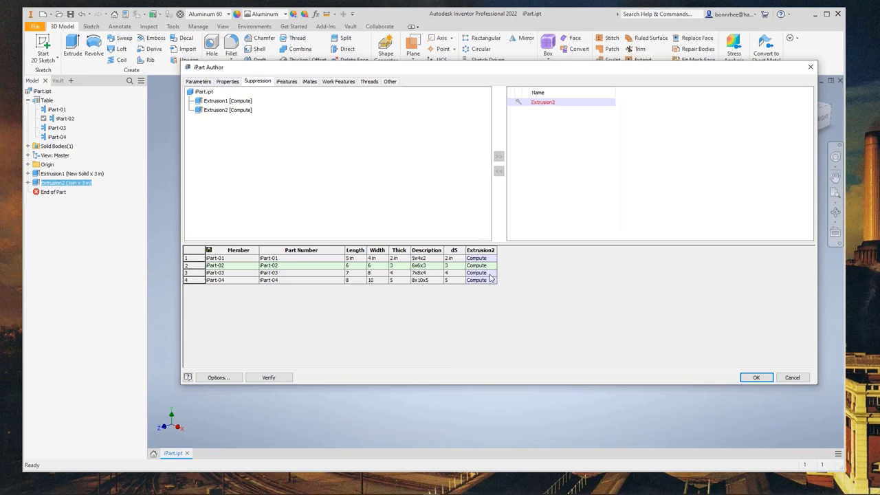
Set the Extrusion2 suppression value to 1 for iPart-03 and 0 for iPart-04
double_click(487, 272)
type("1")
key("Return")
type("0")
key("Return")
Set the Extrusion2 value of iPart-02 to Suppress and verify the table
left_click_drag(492, 268, 465, 272)
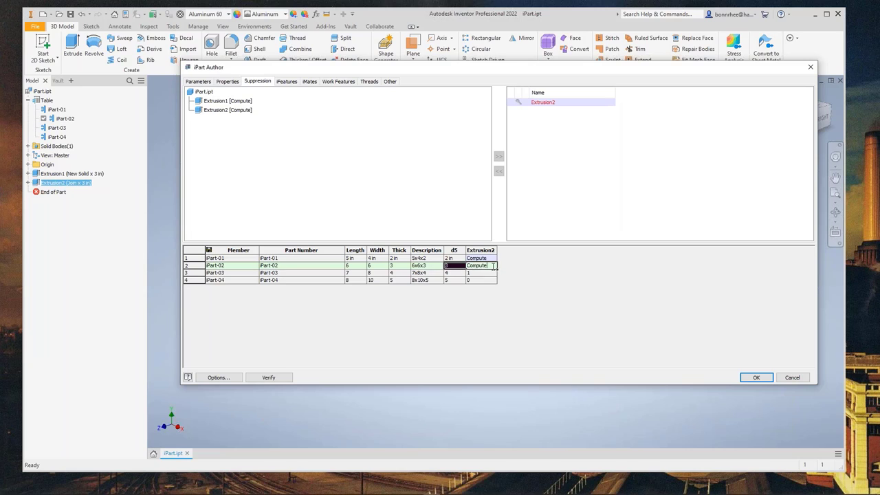
double_click(479, 266)
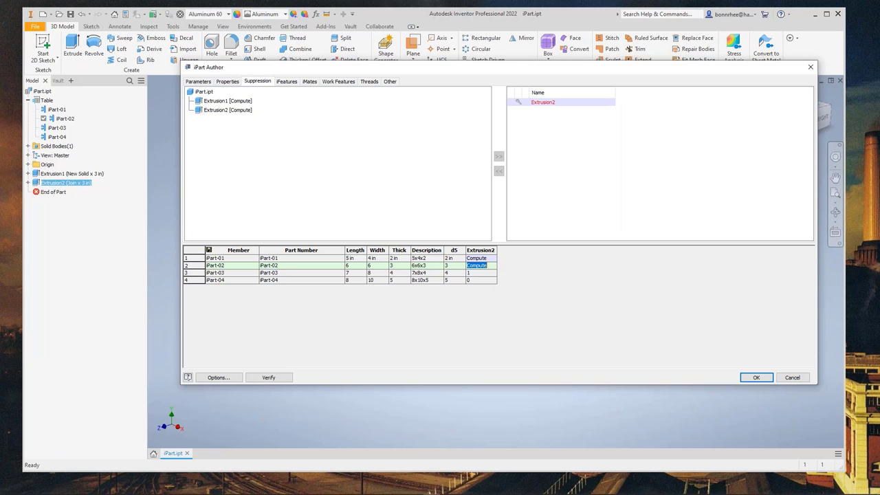
type("su")
left_click(284, 377)
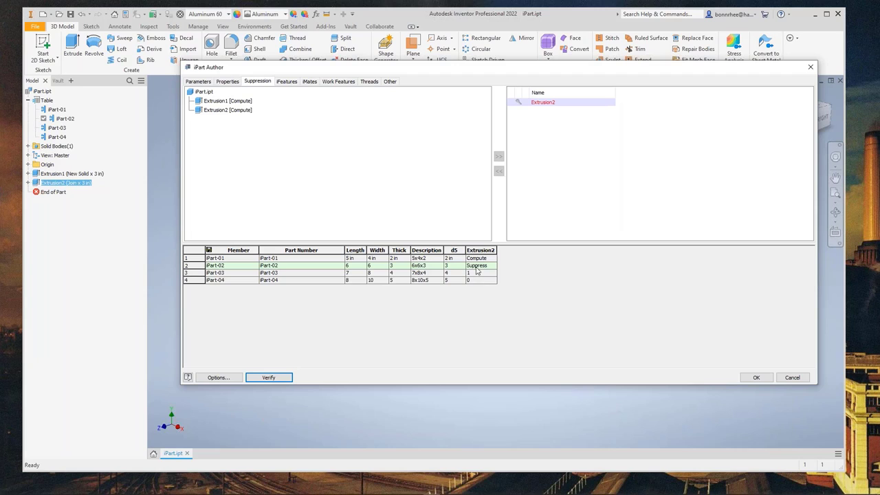
Try the invalid Extrusion2 value 0x for iPart-04, verify the table, and restore the value to 0
left_click(477, 280)
type("x")
left_click(285, 377)
left_click(481, 281)
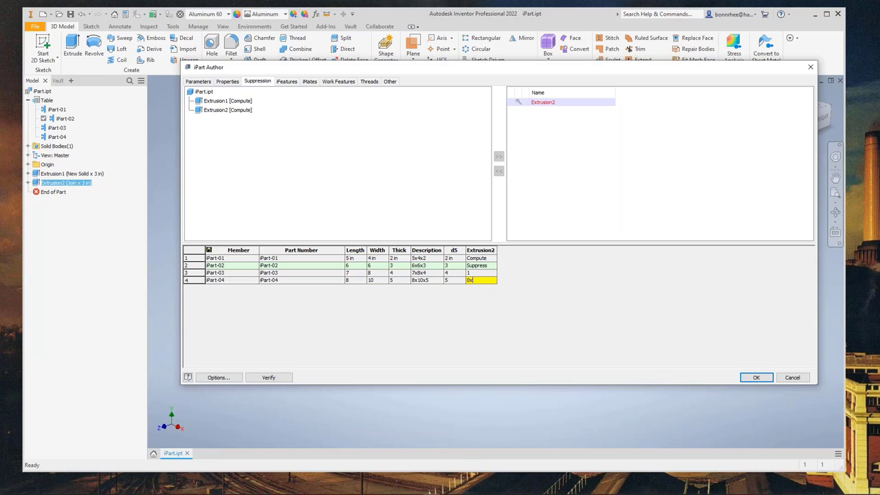
left_click(470, 273)
Accept the table and activate iPart-03, iPart-04 and iPart-02 in turn to check the boss suppression
left_click(759, 380)
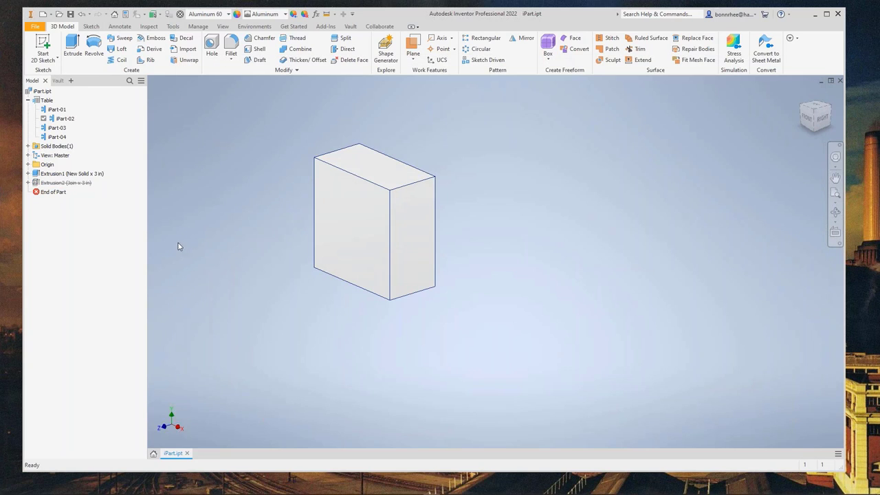
left_click(63, 119)
double_click(58, 128)
left_click(62, 138)
double_click(63, 139)
double_click(62, 120)
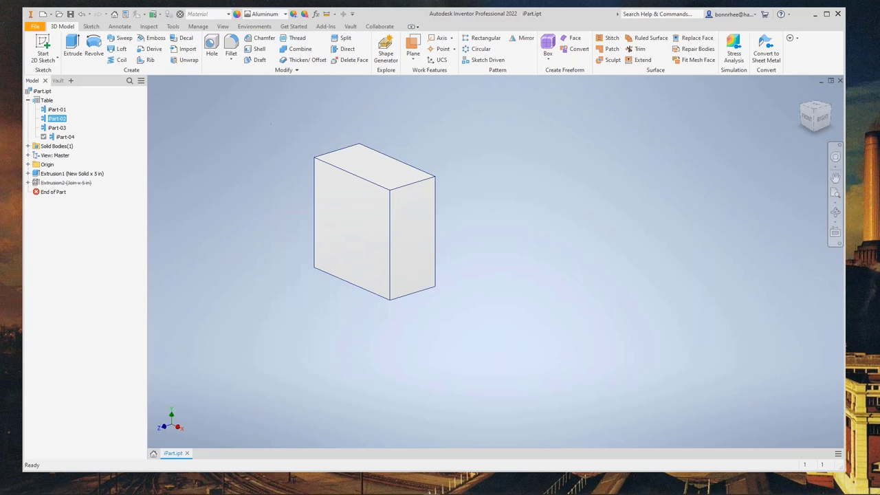
Add the physical Material property as a column in the iPart table and accept the table
right_click(47, 103)
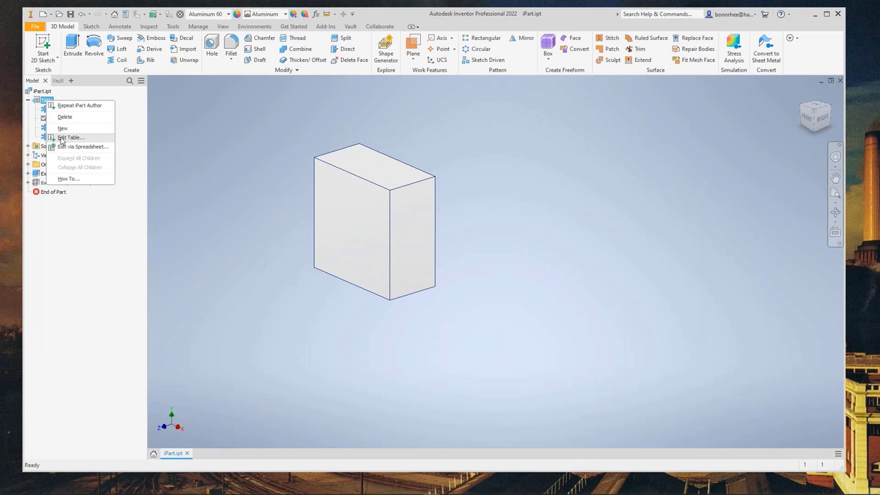
left_click(61, 139)
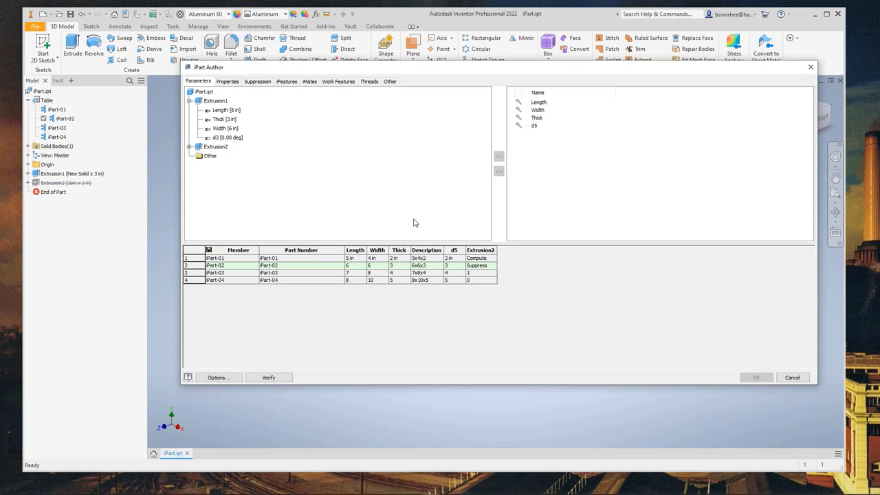
left_click(227, 81)
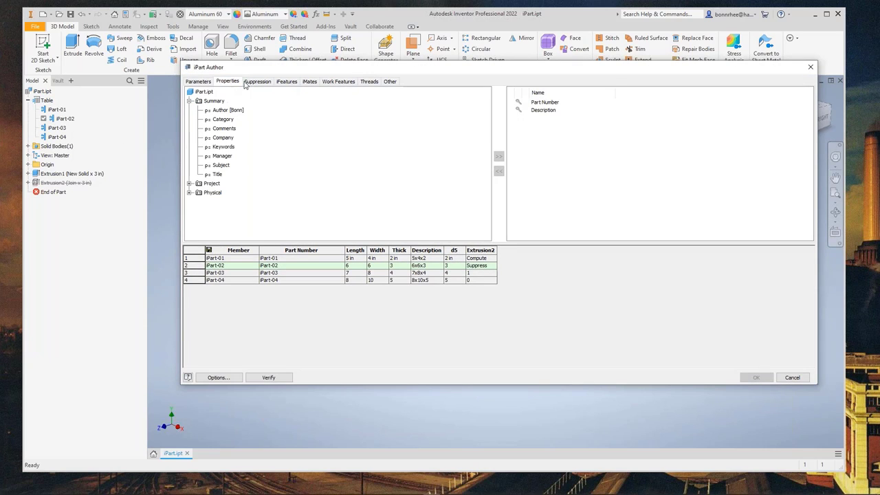
left_click(189, 193)
double_click(241, 201)
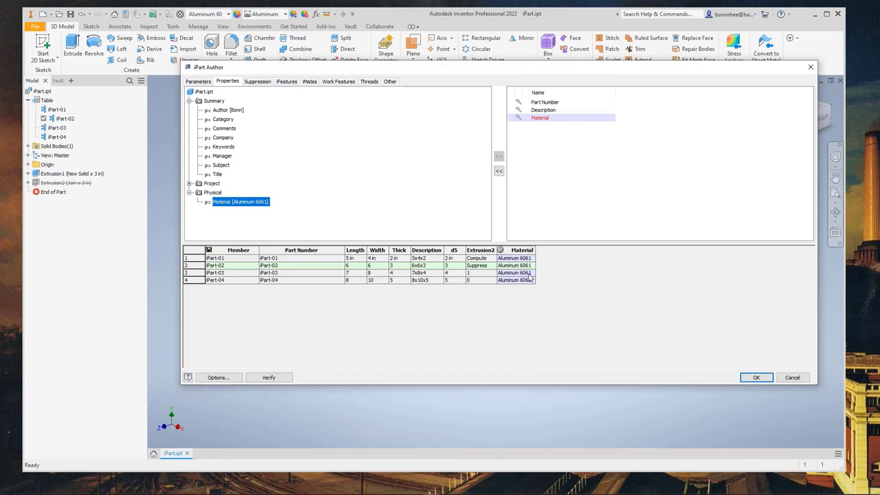
left_click(753, 378)
Look up the exact material name, set iPart-04's Material to "Copper, Alloy" in the iPart table, and verify it
left_click(228, 14)
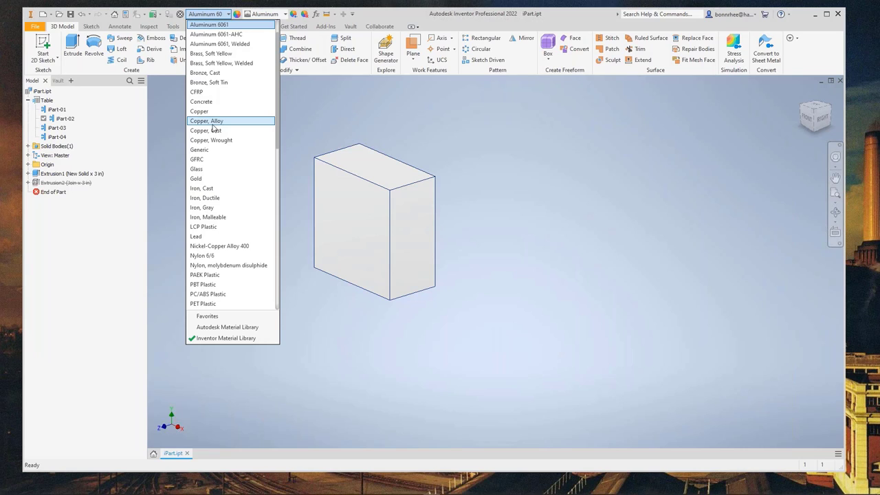
right_click(51, 101)
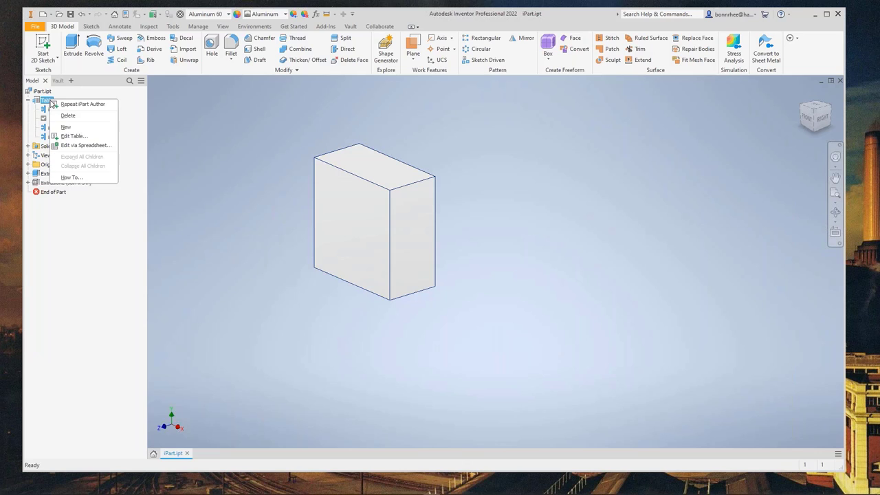
left_click(72, 136)
left_click(515, 273)
left_click(516, 280)
type("Copper, Alloy")
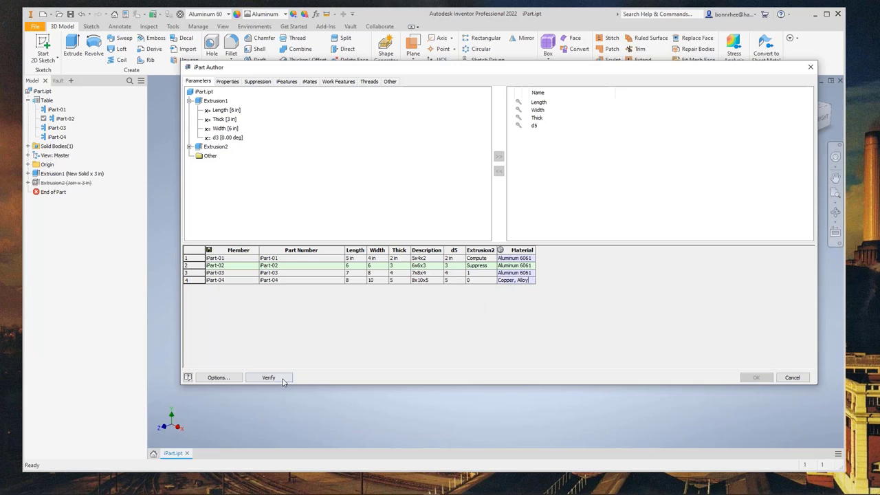
left_click(279, 378)
Try iPart-04's Material as "Copper,Alloy" without the space and verify the table
left_click(518, 280)
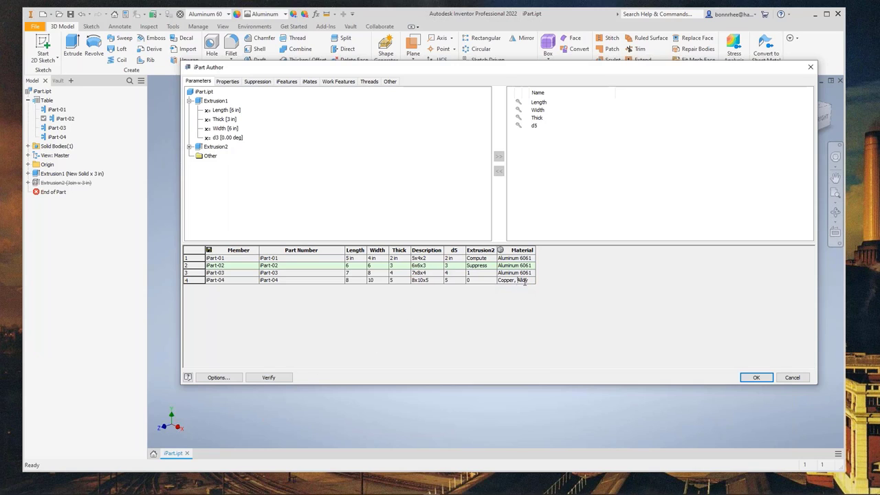
key("BackSpace")
left_click(282, 377)
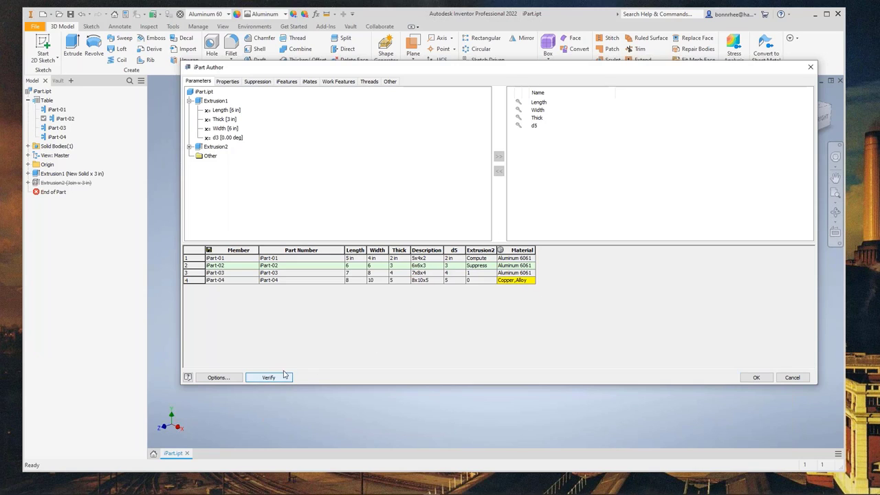
left_click(517, 279)
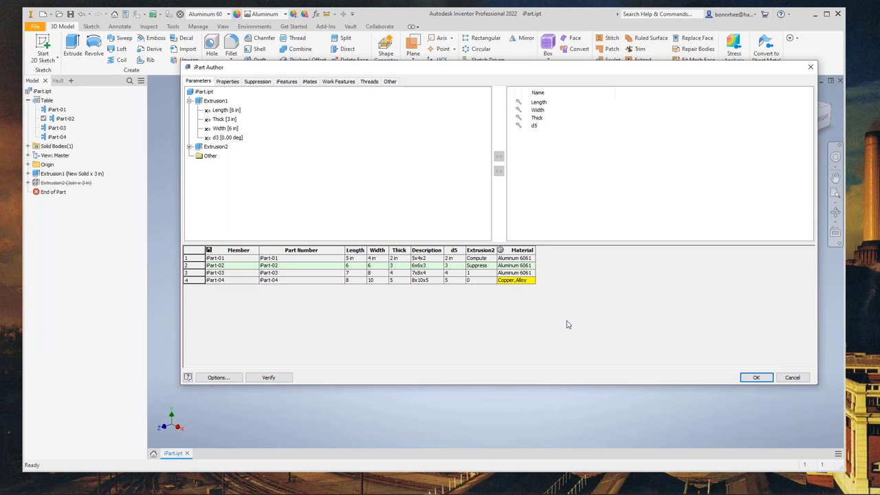
Accept the iPart table and activate member iPart-04 to apply its copper material
left_click(756, 377)
left_click(58, 138)
double_click(57, 137)
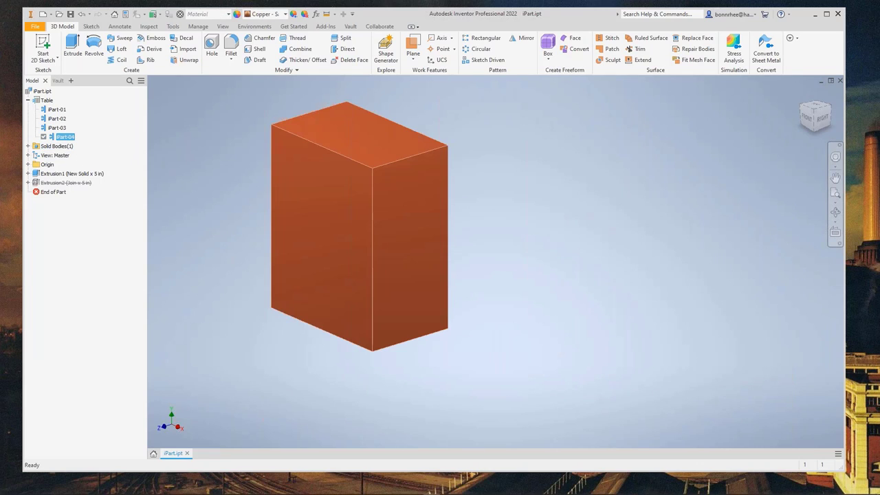
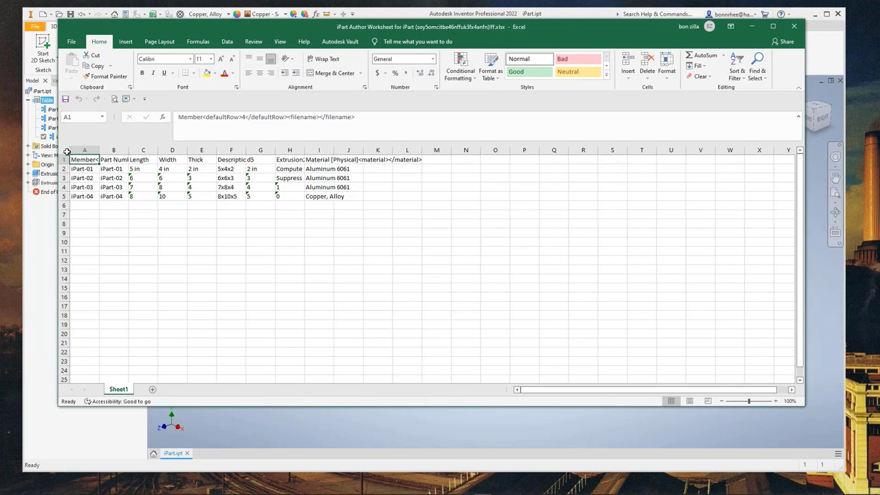
Fit all column widths of the iPart worksheet to their contents and select the four members' Extrusion2 values
left_click(66, 150)
double_click(96, 150)
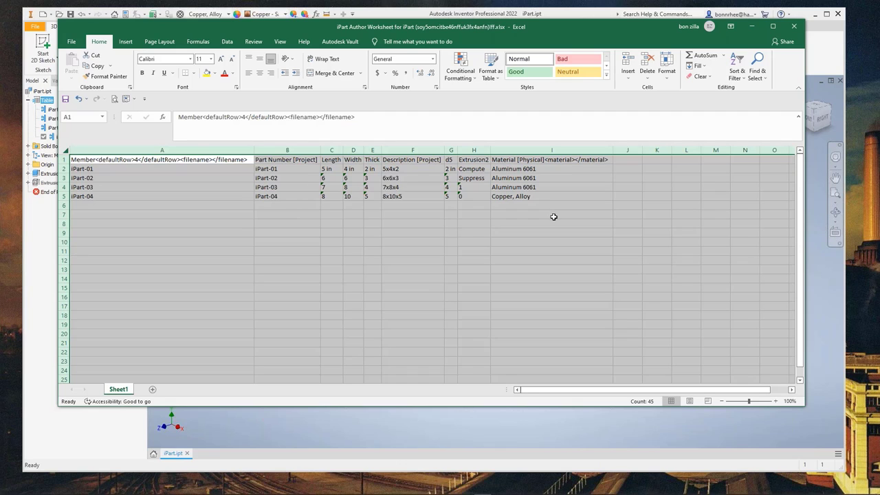
left_click(426, 256)
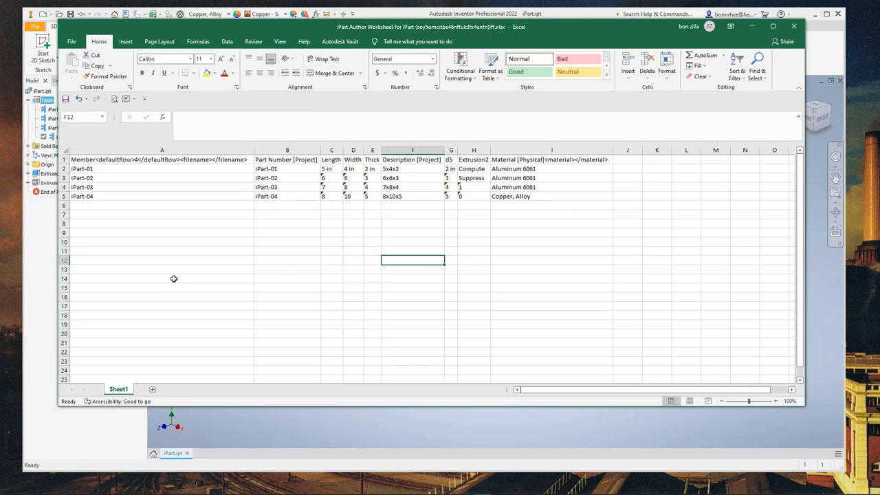
left_click(173, 278)
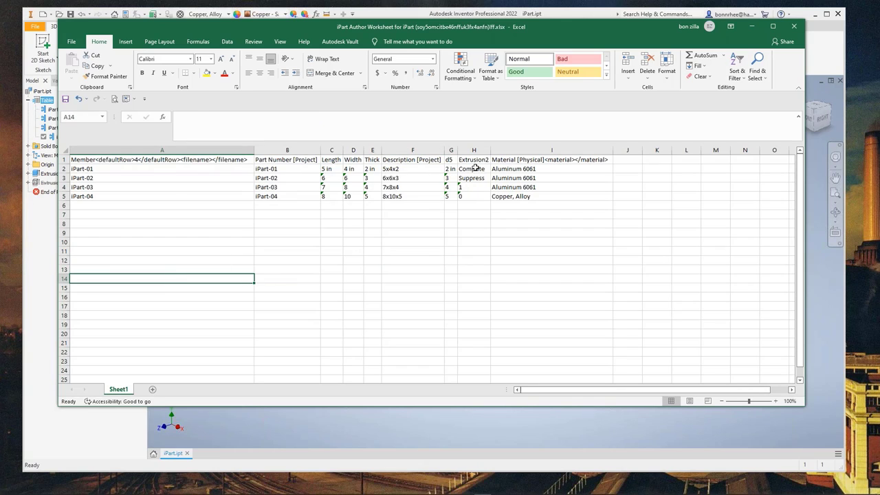
left_click_drag(474, 167, 473, 197)
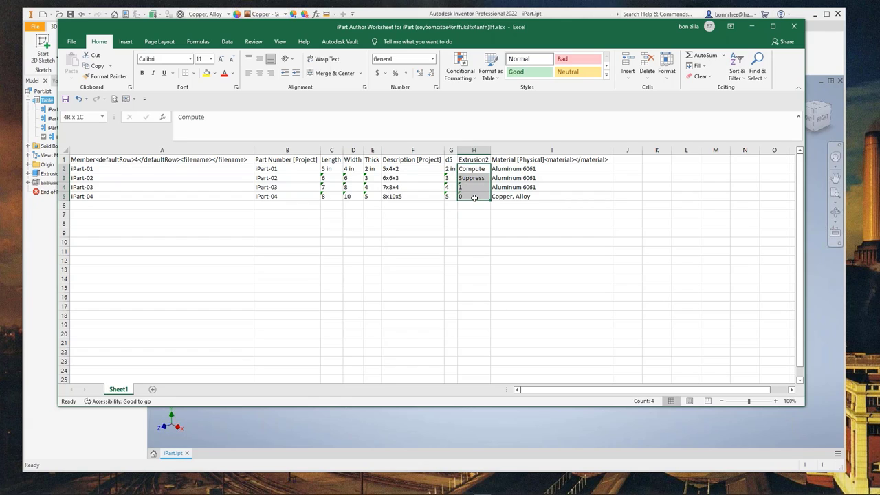
Enter the formula =IF(C2>7,1,0) in cell A15 to test iPart-01's length
left_click(132, 290)
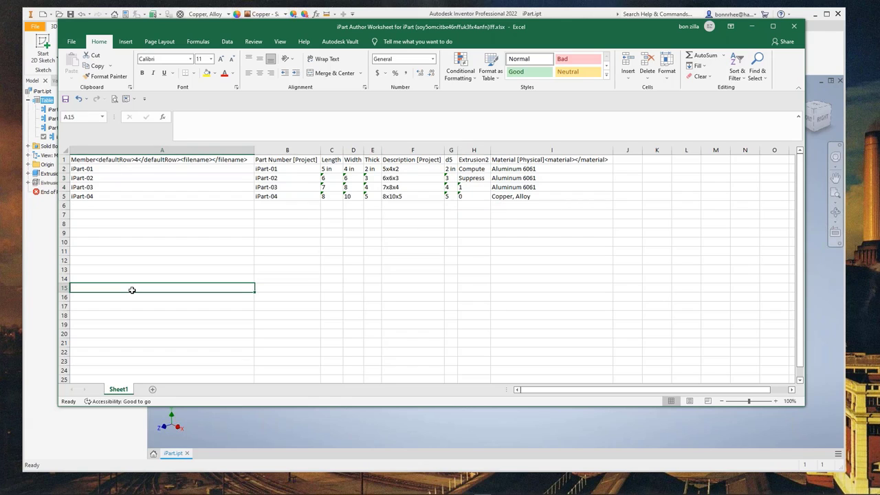
type("=")
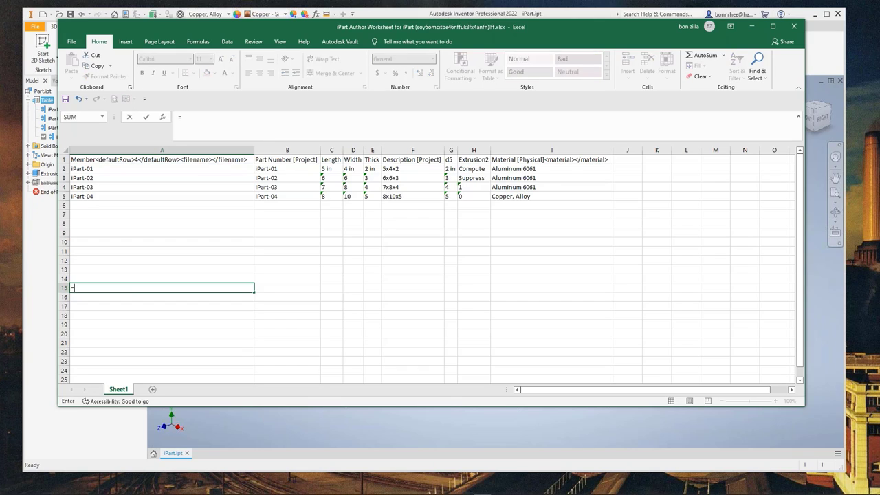
type("If")
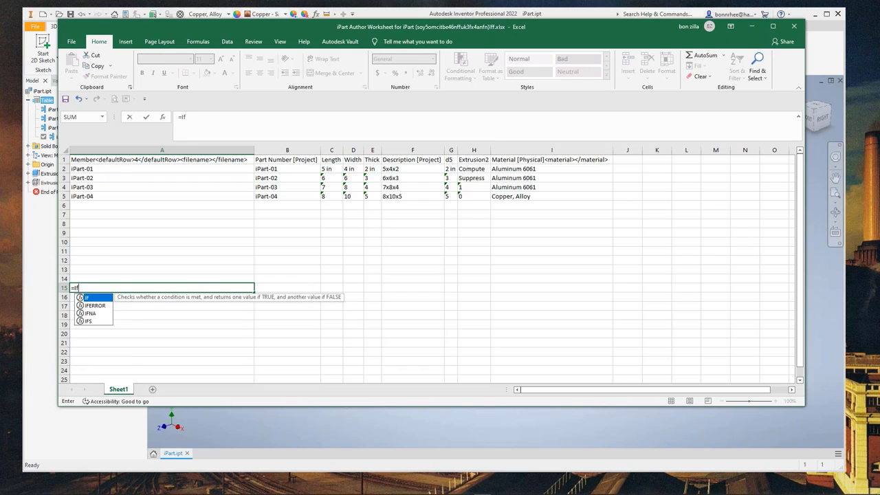
type("(")
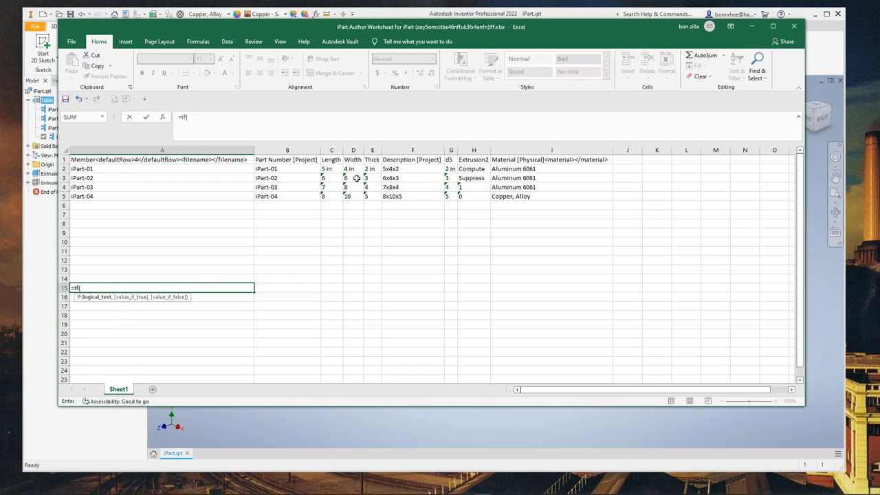
left_click(330, 169)
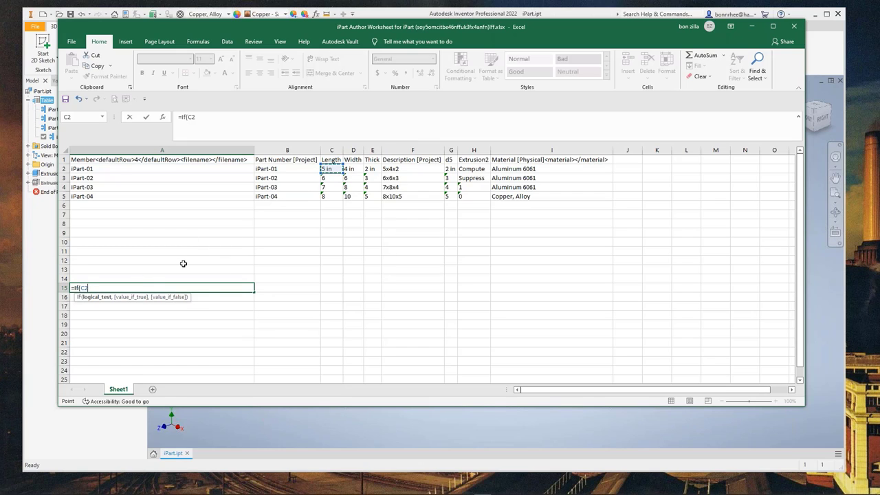
type(">7,")
type("1")
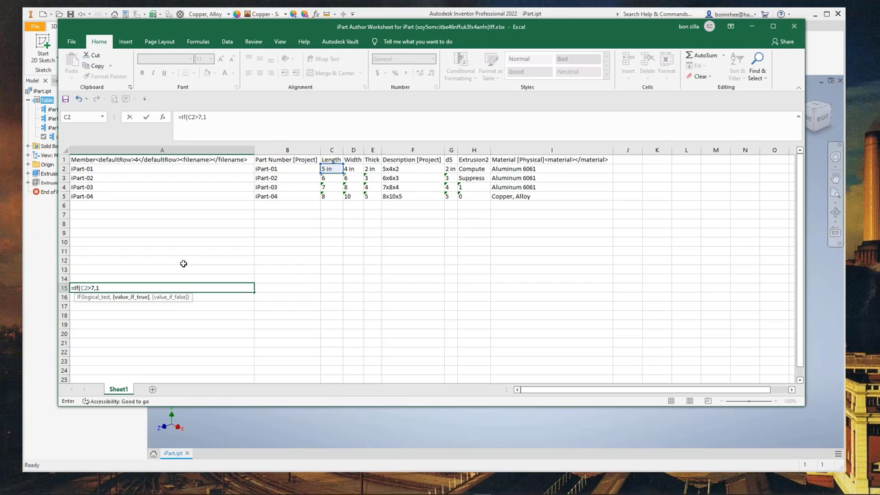
type(",0)")
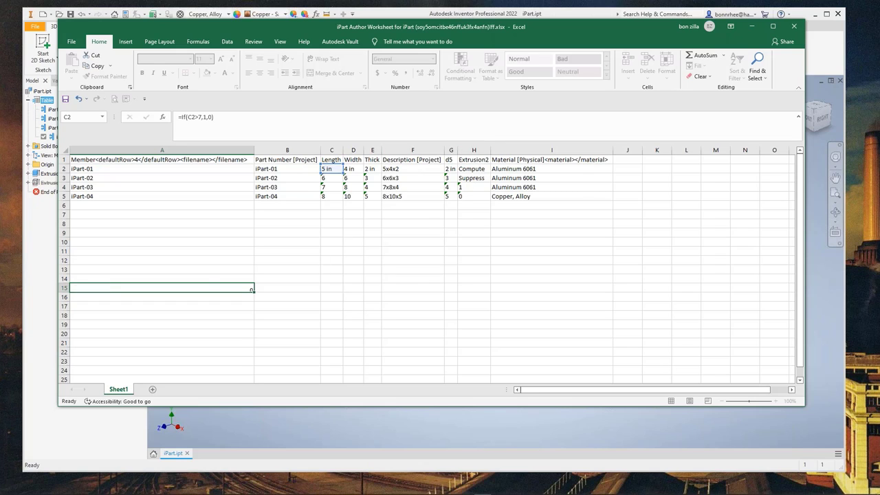
key("ctrl+Return")
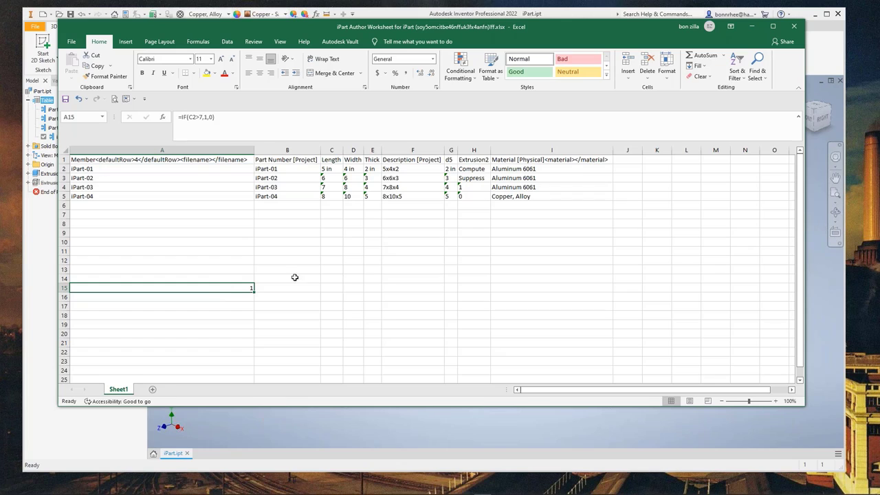
Replace iPart-01's Extrusion2 value in H2 with the reference =A15
left_click(475, 169)
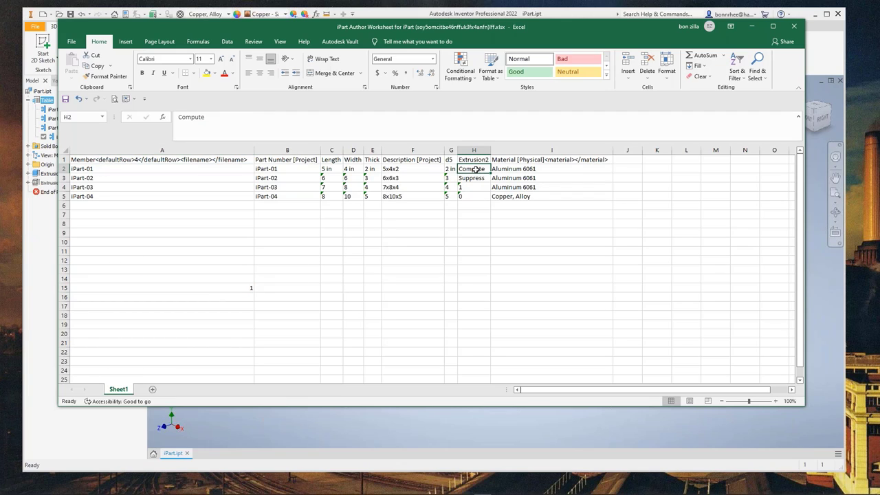
type("=")
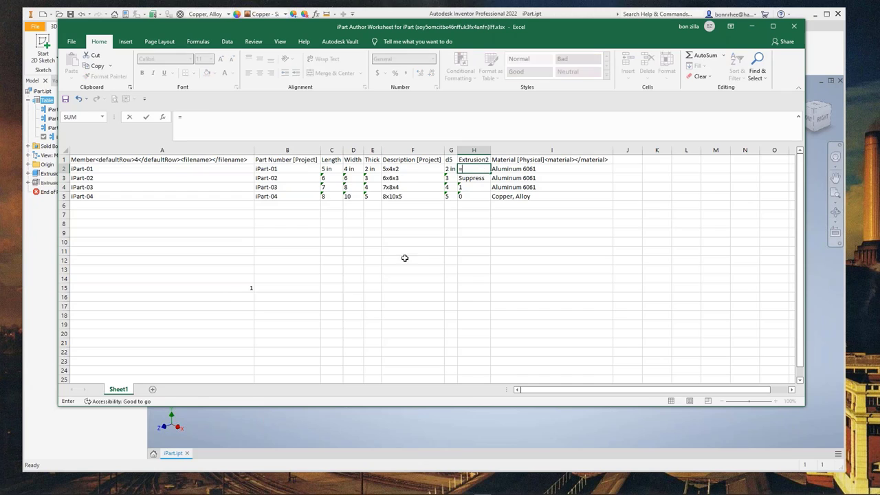
left_click(226, 288)
key("Return")
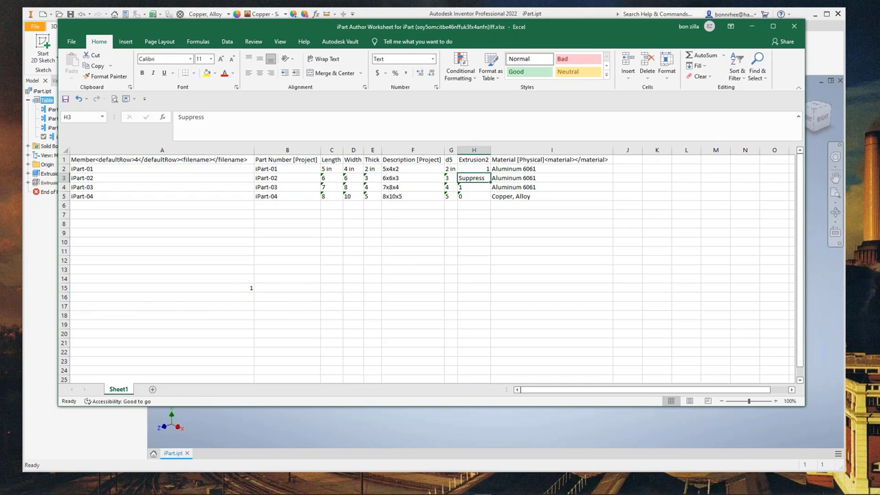
Fill the IF formula from A15 down to A18 and check the copied formulas' cell references
left_click(237, 289)
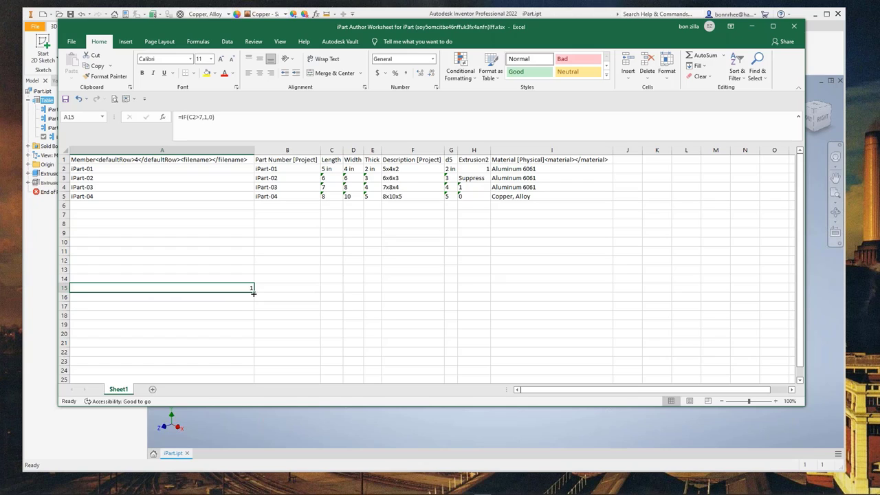
left_click_drag(253, 293, 253, 319)
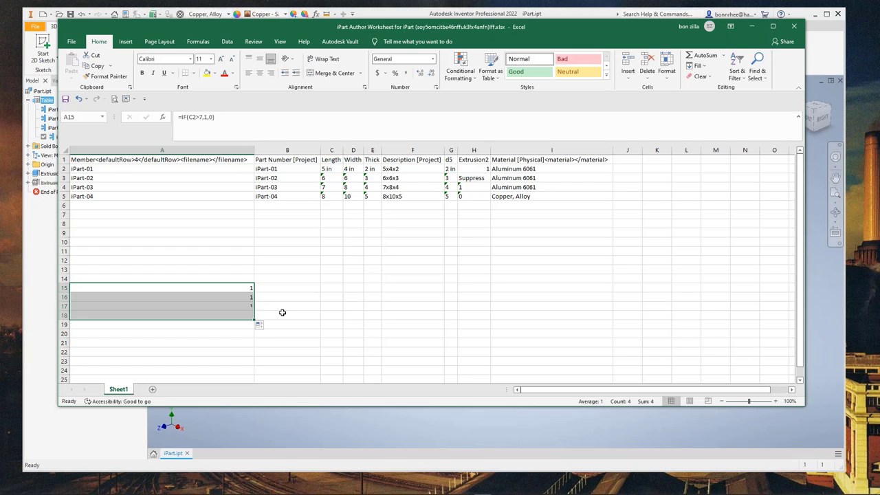
left_click(232, 298)
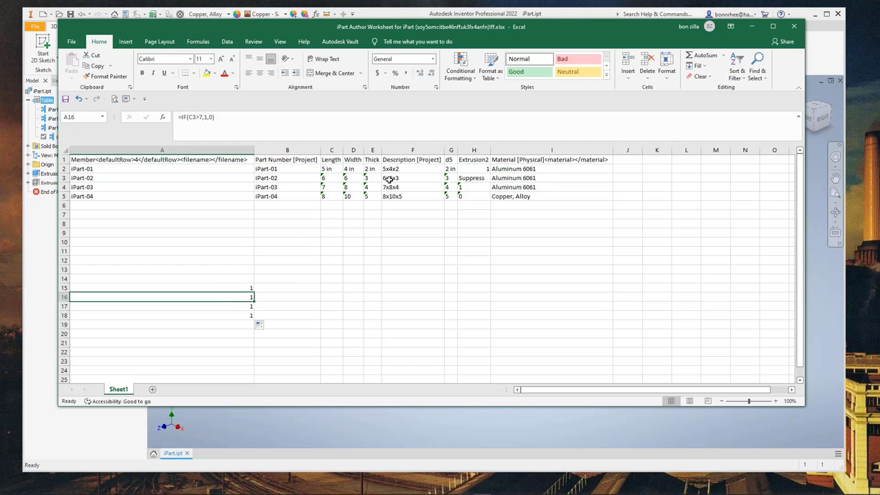
left_click(238, 306)
left_click(228, 317)
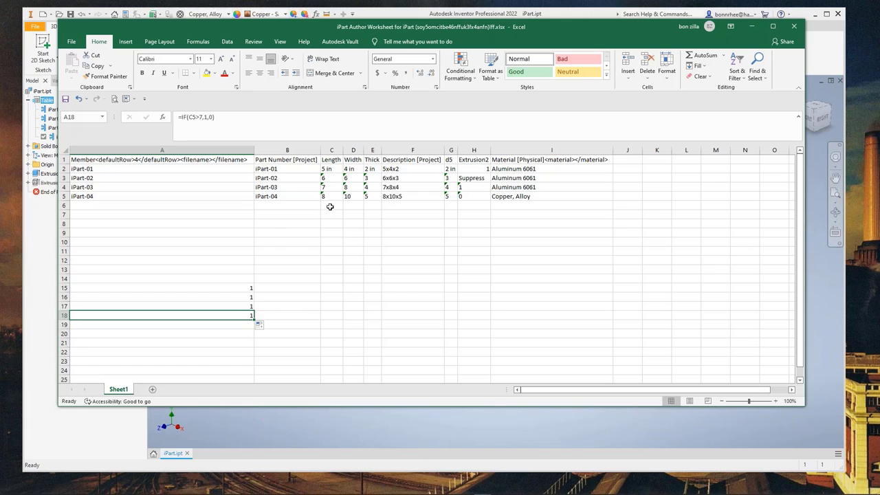
left_click(430, 252)
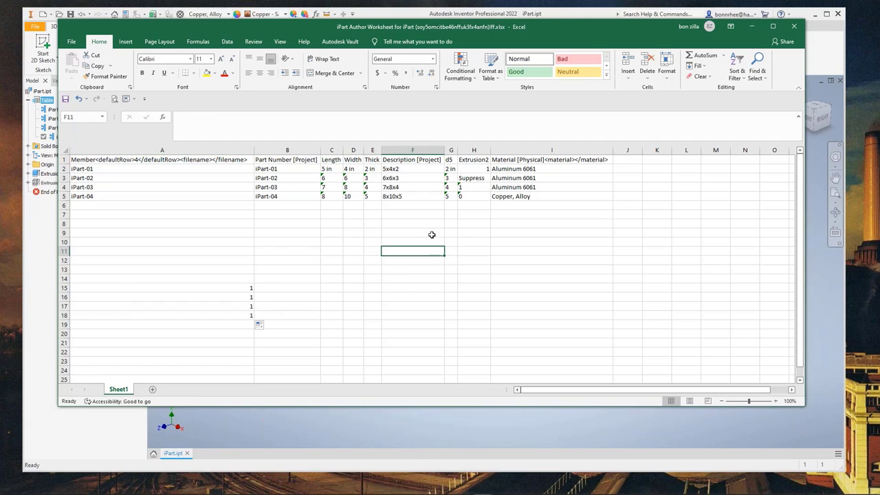
Fill the =A15 reference from H2 down to H5 for the remaining members' Extrusion2 values
left_click(451, 168)
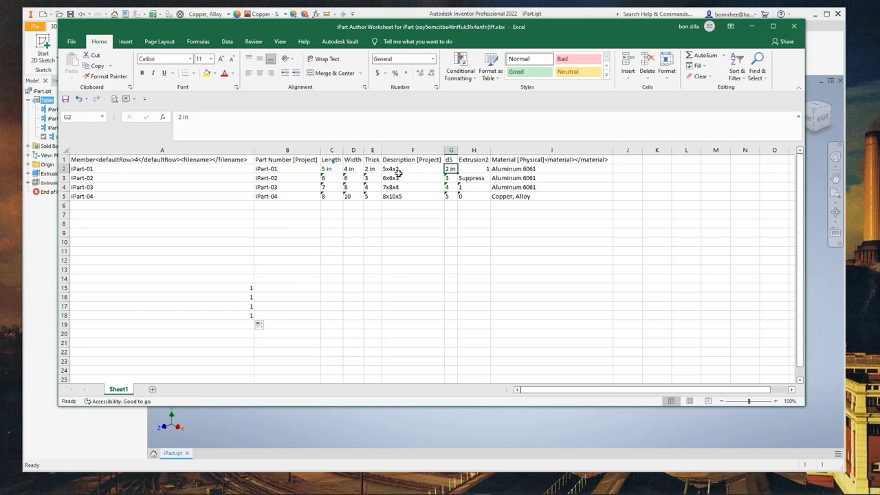
left_click(478, 171)
left_click_drag(490, 173, 489, 200)
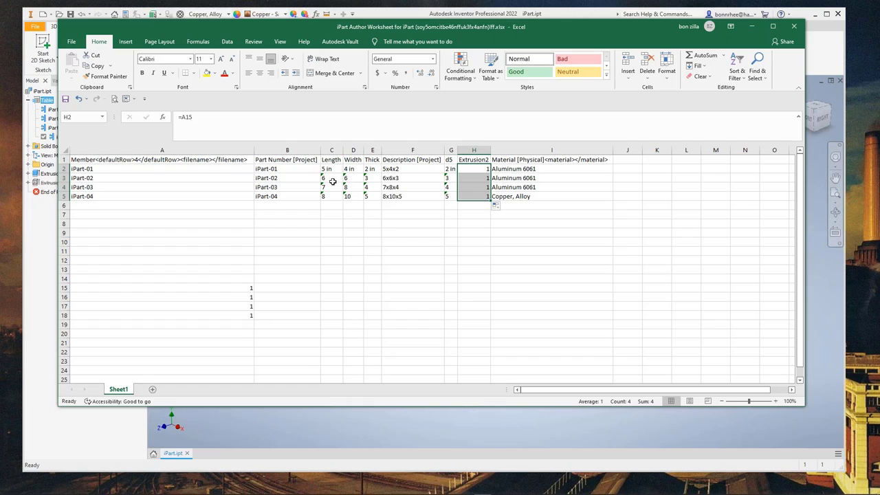
Check A15's formula against iPart-01's length in C2, and edit the comparison in that IF formula
left_click(216, 288)
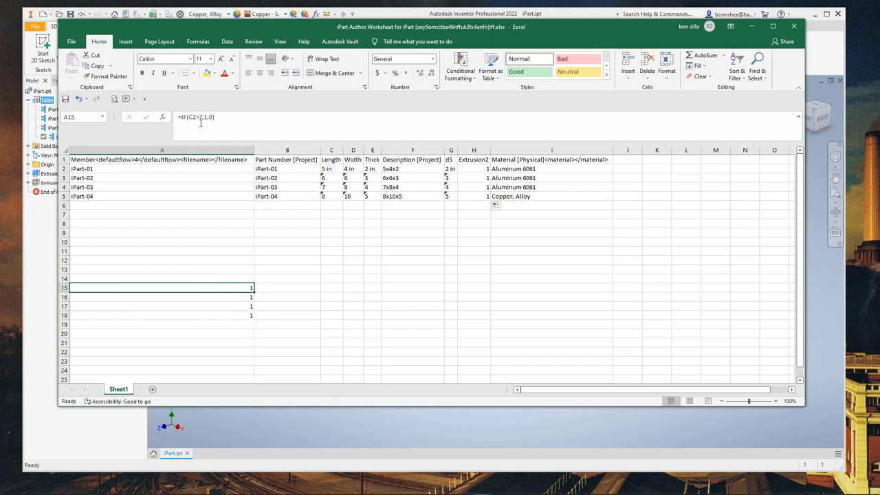
left_click(331, 170)
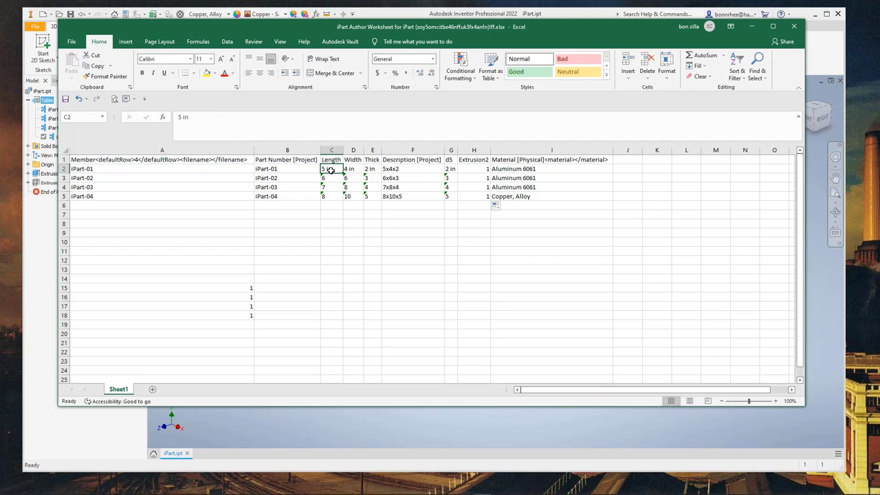
left_click(215, 288)
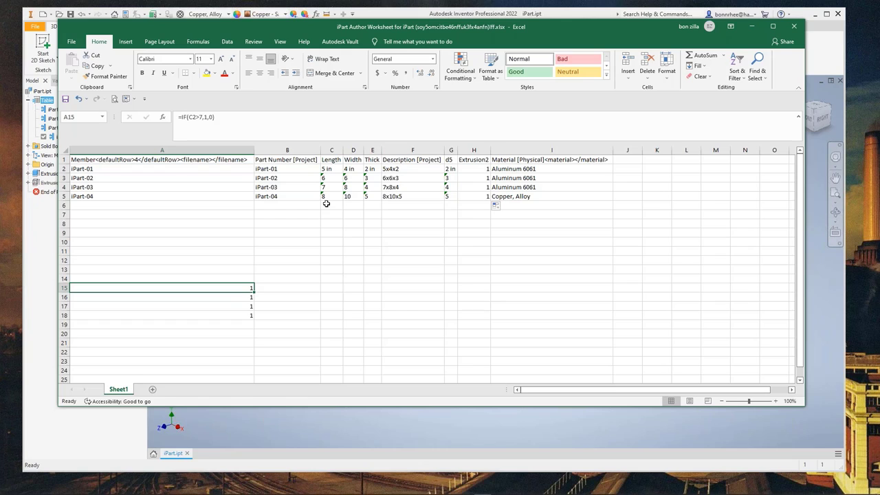
left_click(200, 118)
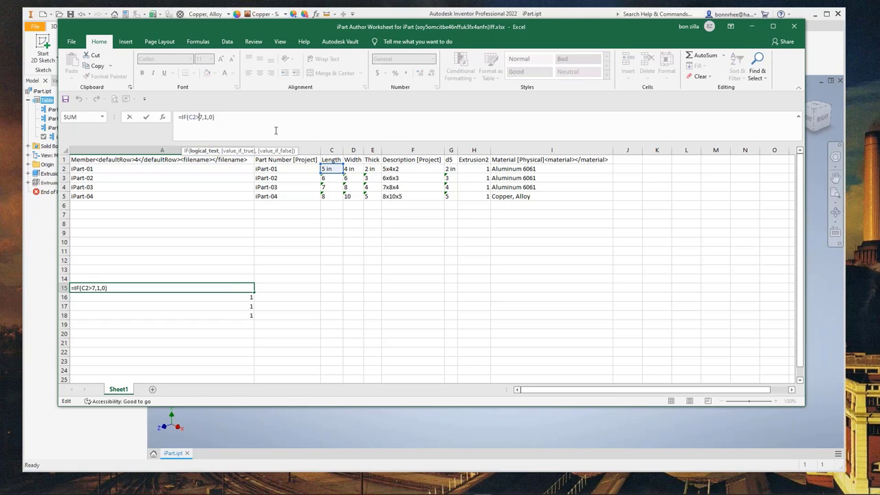
key("Return")
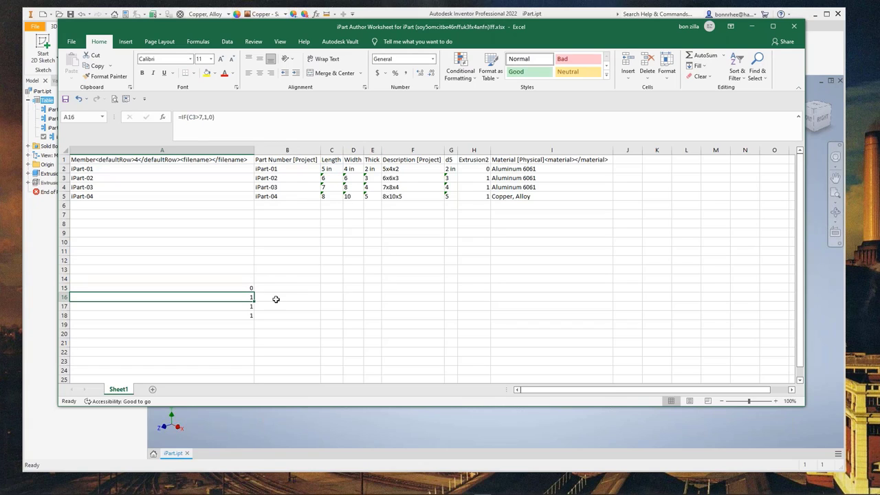
Set iPart-02's Length in C3 to 4 and check the IF formulas and the linked Extrusion2 cells
left_click(328, 169)
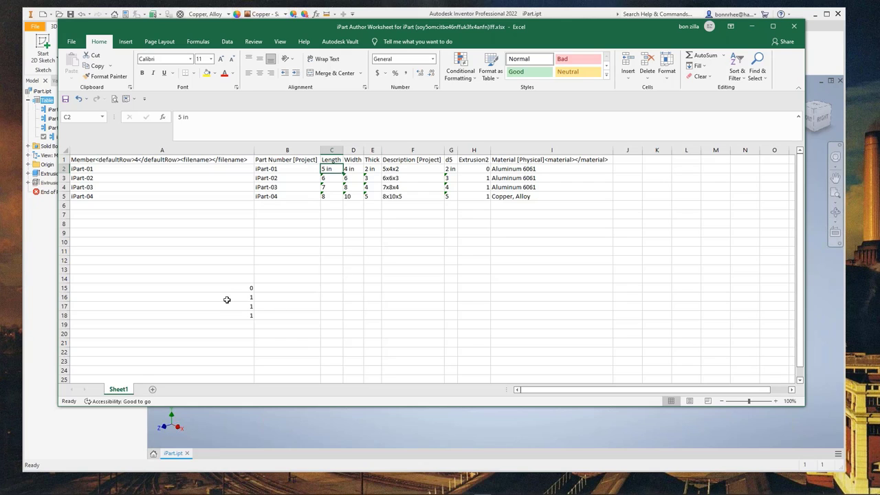
left_click(329, 180)
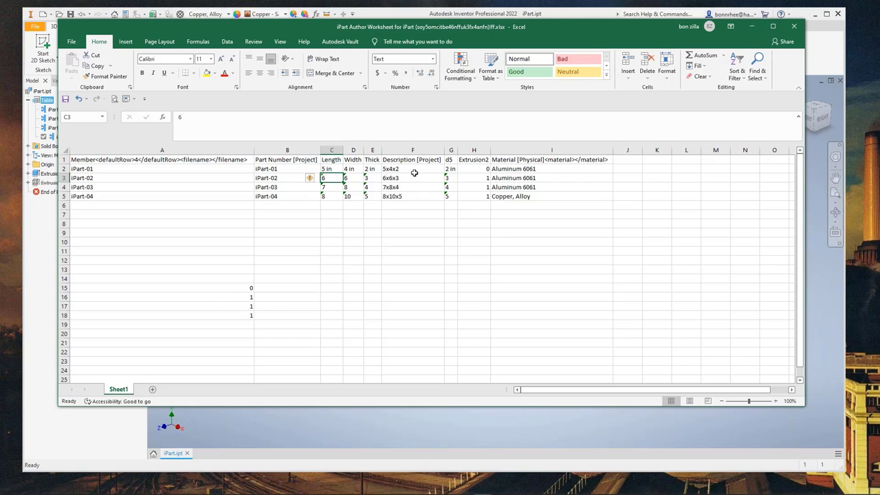
type("4")
key("Return")
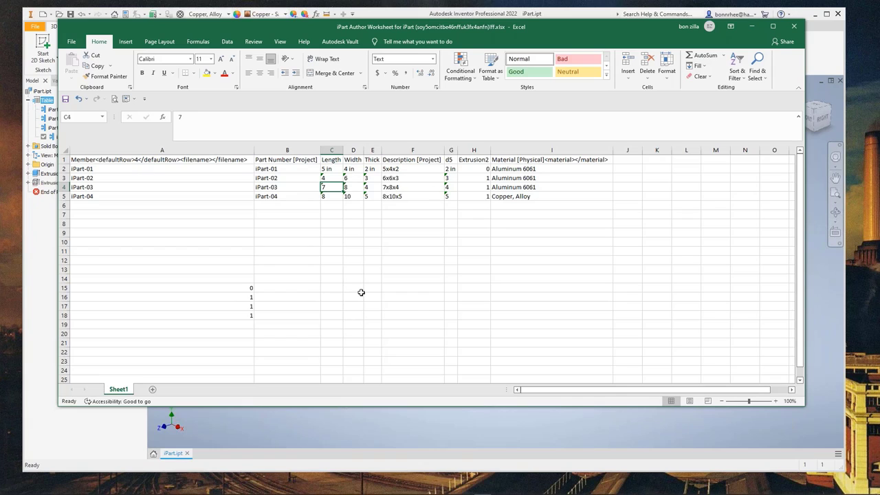
left_click_drag(247, 298, 247, 305)
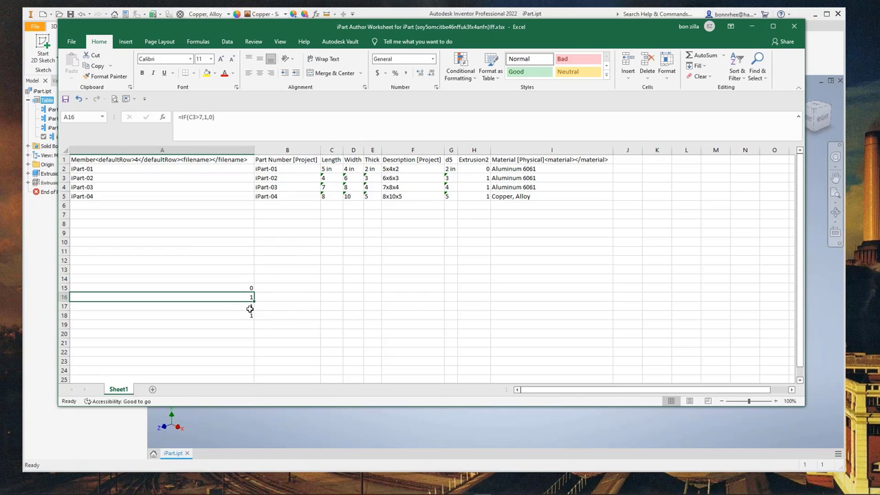
left_click(247, 307)
left_click(474, 180)
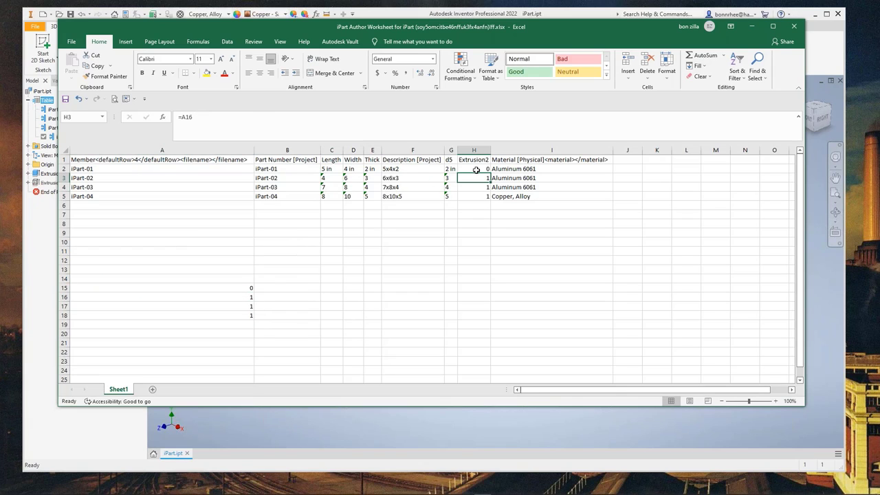
left_click(475, 170)
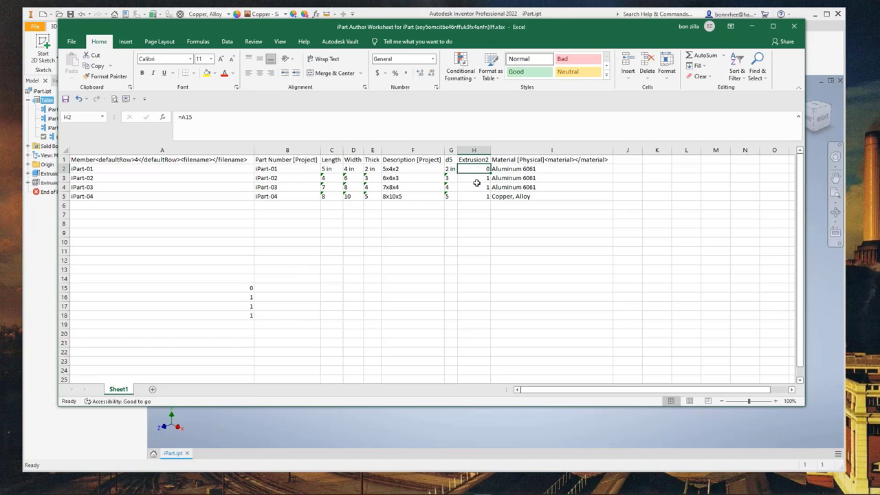
left_click(227, 296)
left_click(451, 257)
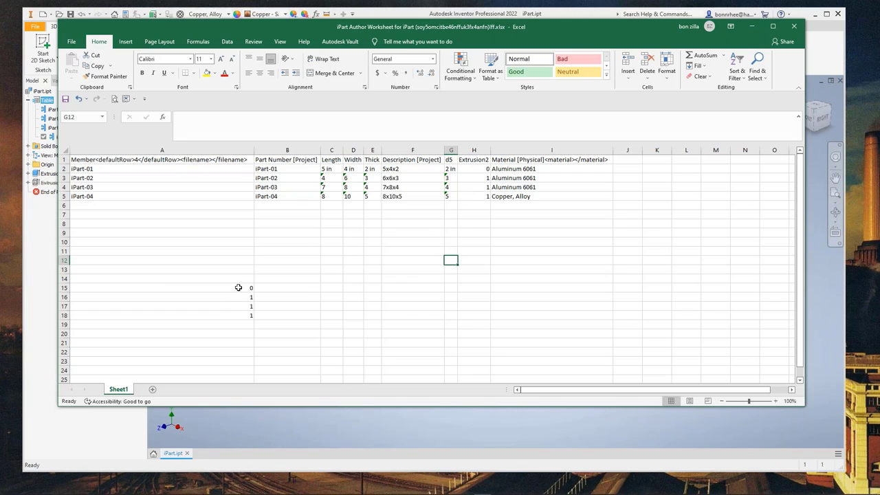
Check the IF formulas in A15 to A18 and inspect iPart-02's Length entry in C3
left_click_drag(238, 287, 237, 318)
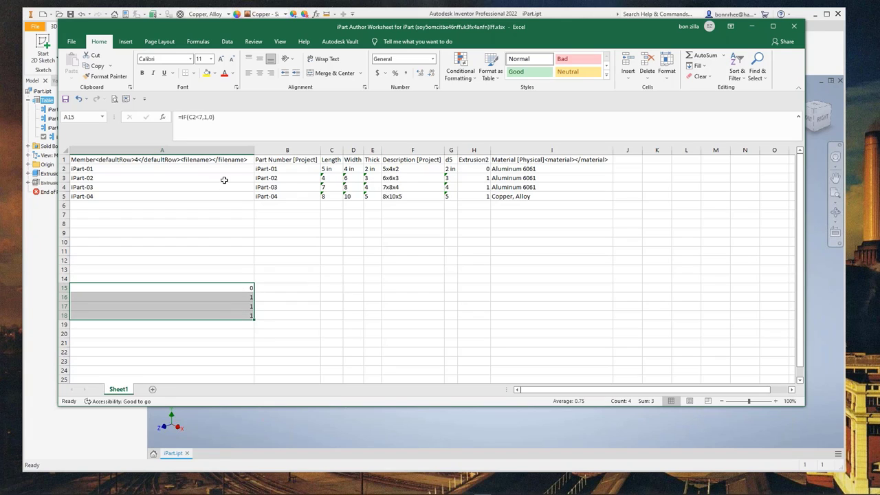
left_click(240, 269)
left_click(232, 288)
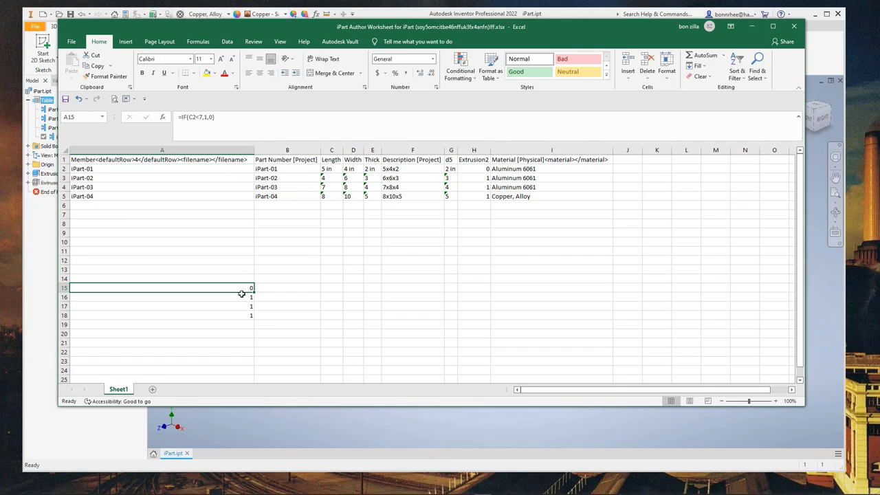
left_click(237, 305)
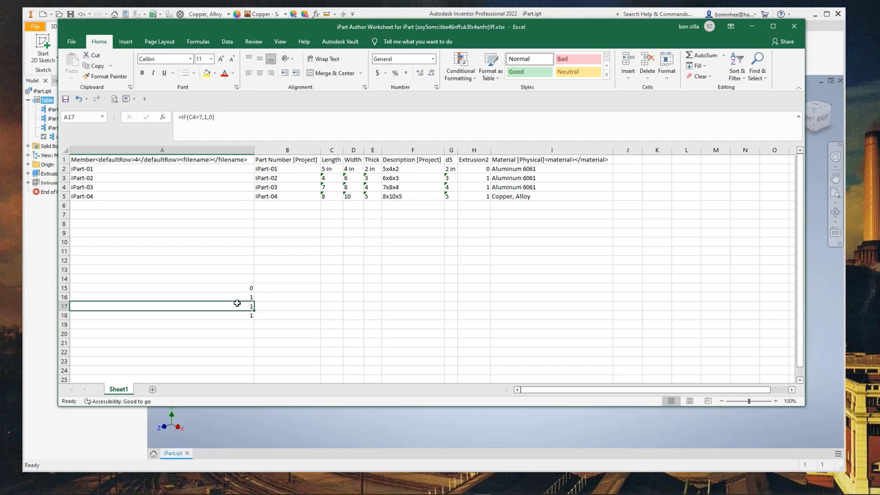
left_click(326, 178)
double_click(326, 178)
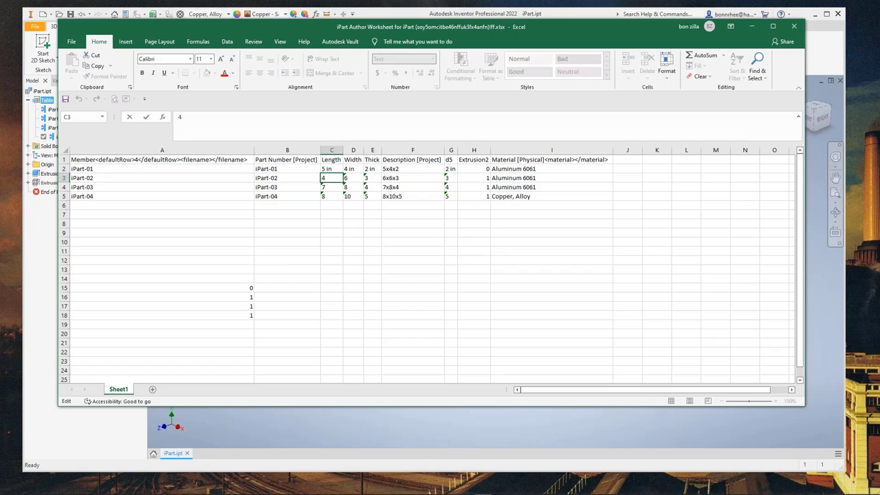
left_click(316, 235)
Right-align the Length values in cells C2 to C5
left_click(333, 169)
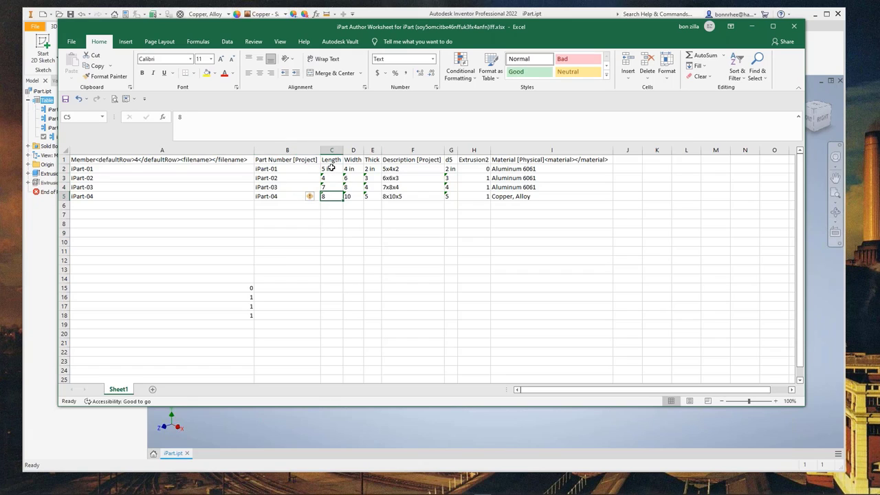
left_click_drag(333, 169, 329, 199)
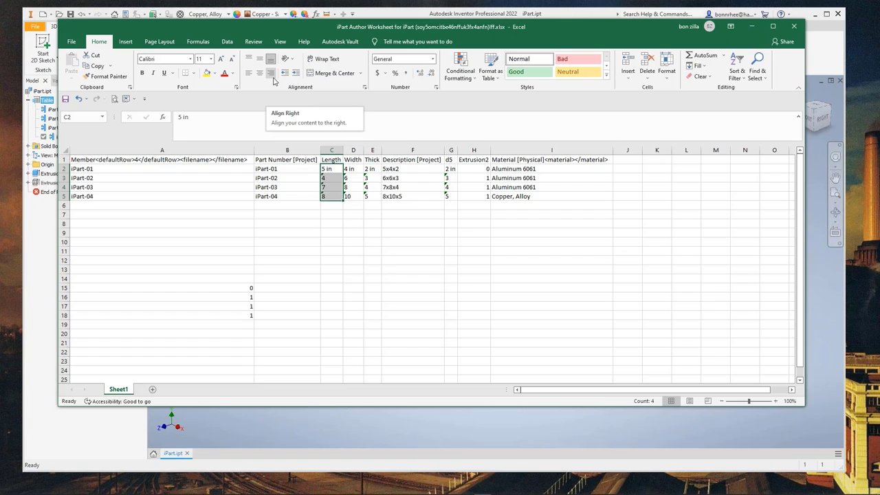
left_click(273, 80)
left_click(314, 217)
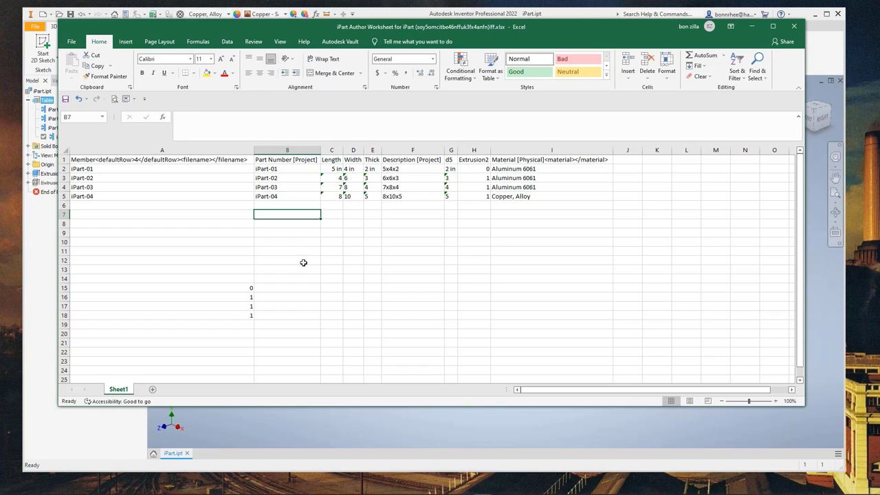
Format the whole Length column C as Number with 2 decimal places
left_click(331, 150)
right_click(329, 153)
left_click(381, 249)
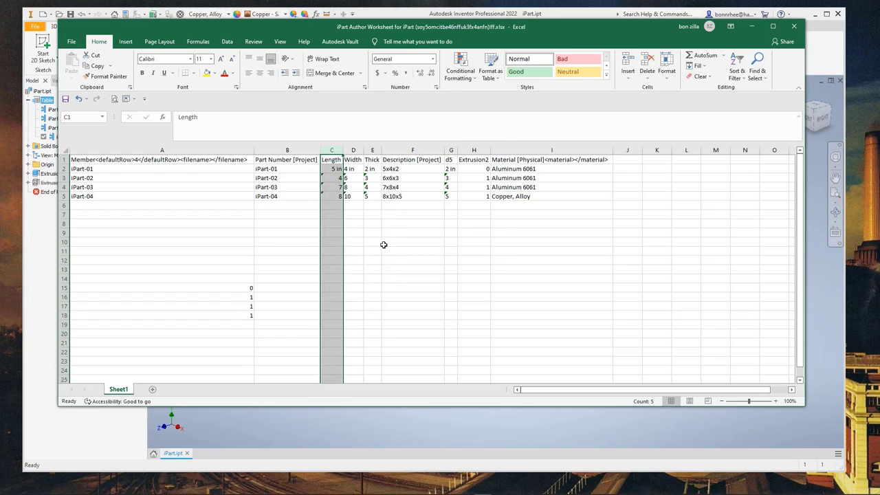
left_click(288, 176)
left_click(447, 339)
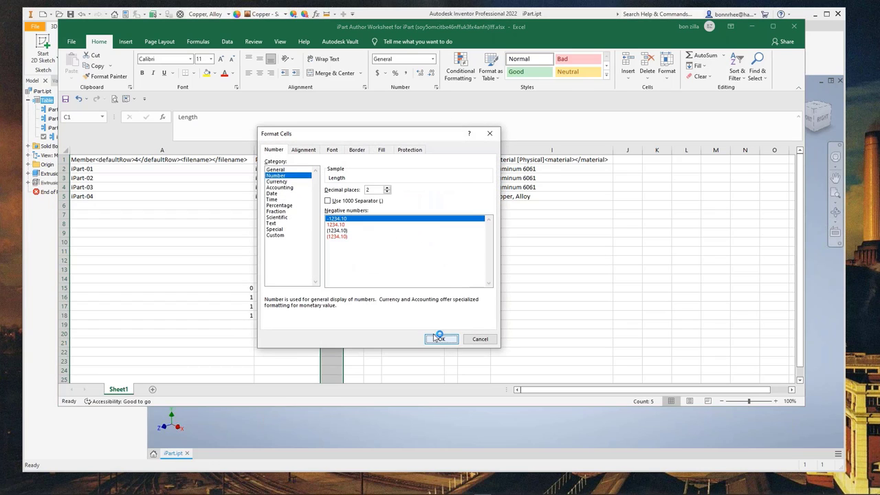
left_click(372, 235)
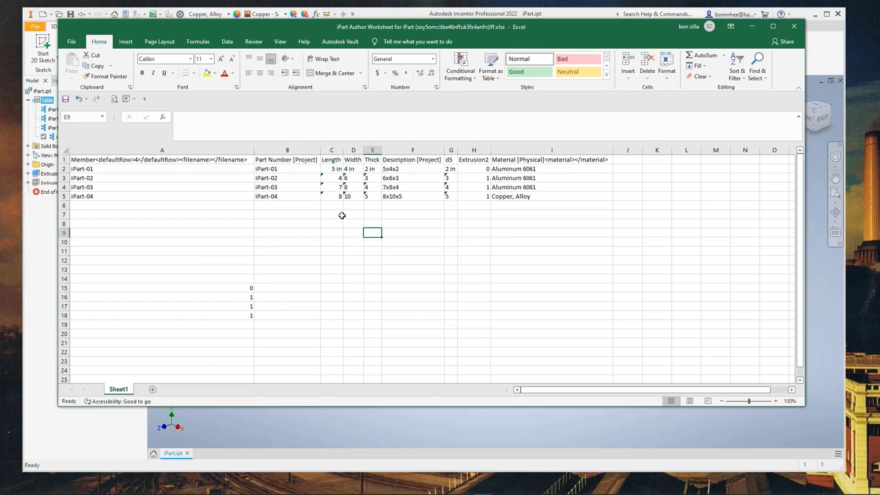
Convert the Length values stored as text in C3, C4 and C5 to numbers
left_click(332, 179)
left_click(311, 179)
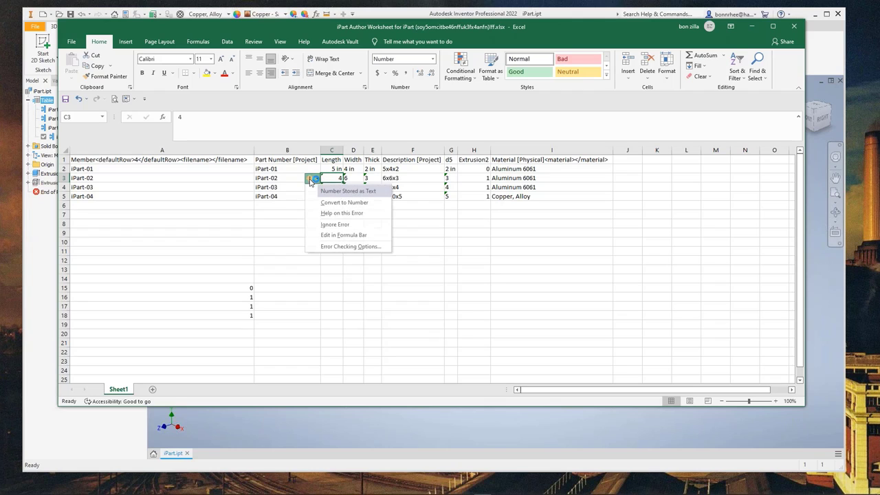
left_click(339, 202)
left_click(333, 187)
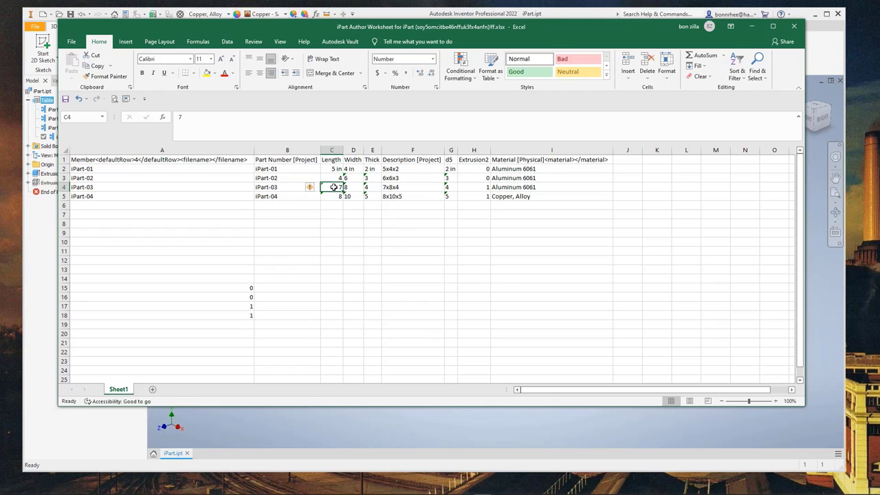
left_click(309, 188)
left_click(324, 213)
left_click(329, 196)
left_click(311, 197)
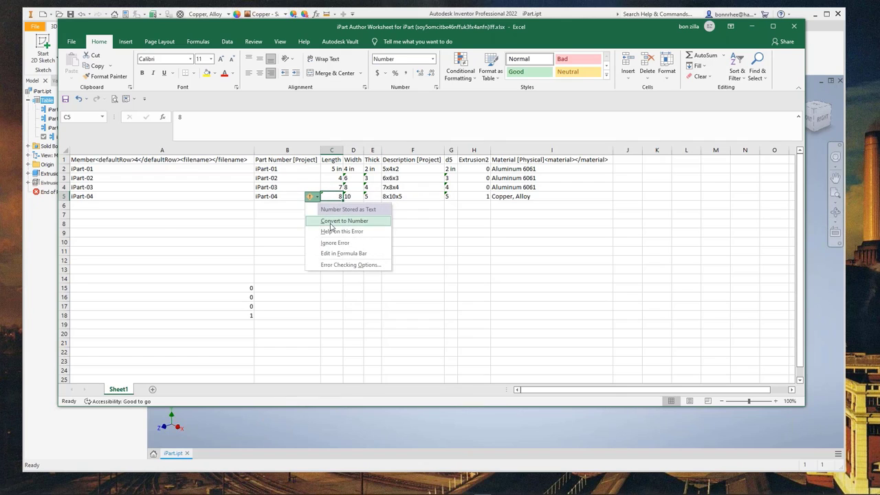
left_click(344, 221)
left_click(345, 224)
key("Down")
key("Down")
key("Down")
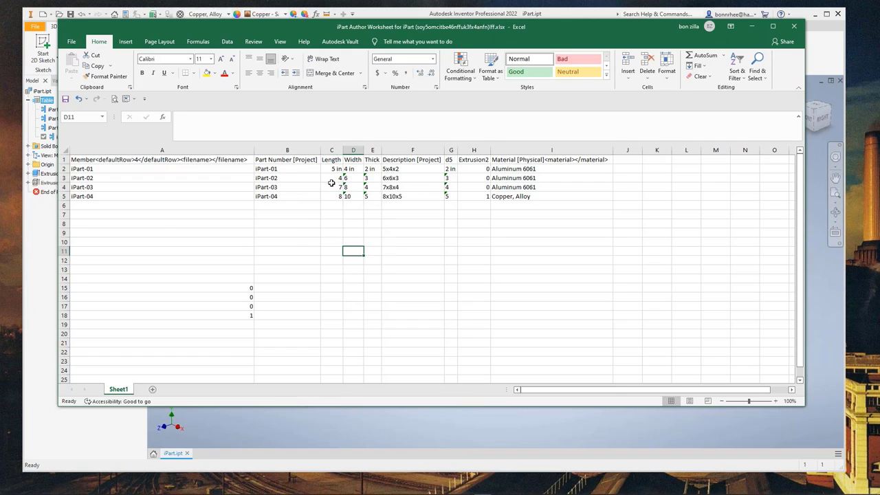
Try 8 as iPart-02's Length in C3, replace it with 9, and check the formula results in A15 to A18
left_click(333, 179)
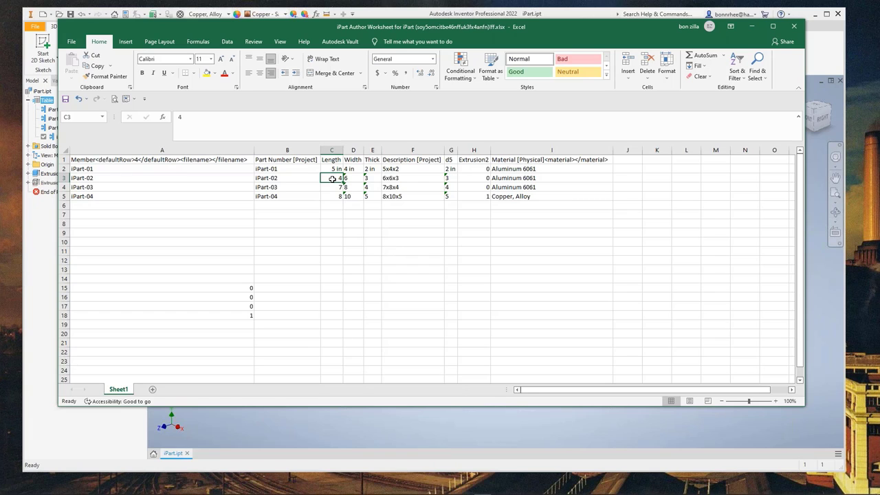
type("8")
left_click(332, 232)
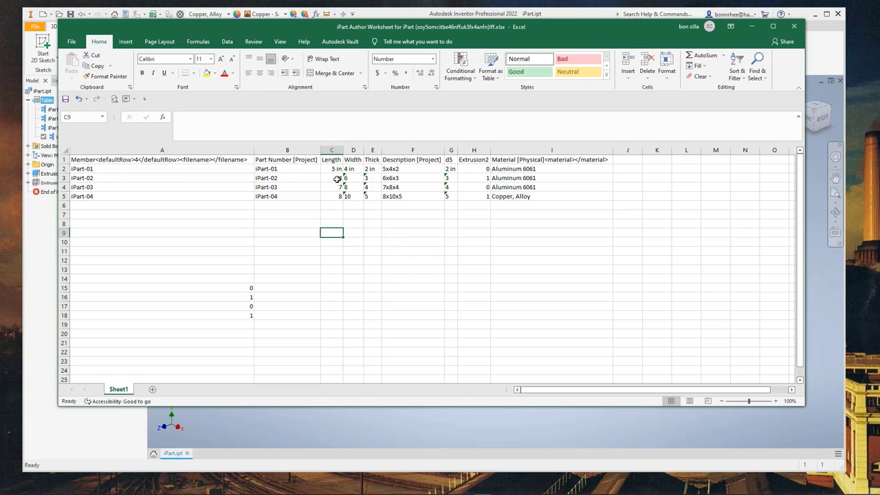
left_click(337, 179)
type("9")
left_click(354, 232)
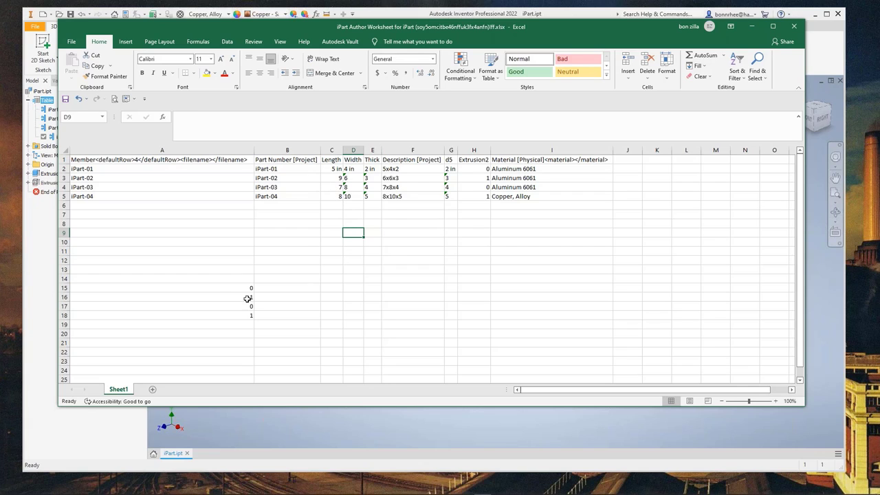
left_click_drag(220, 290, 221, 319)
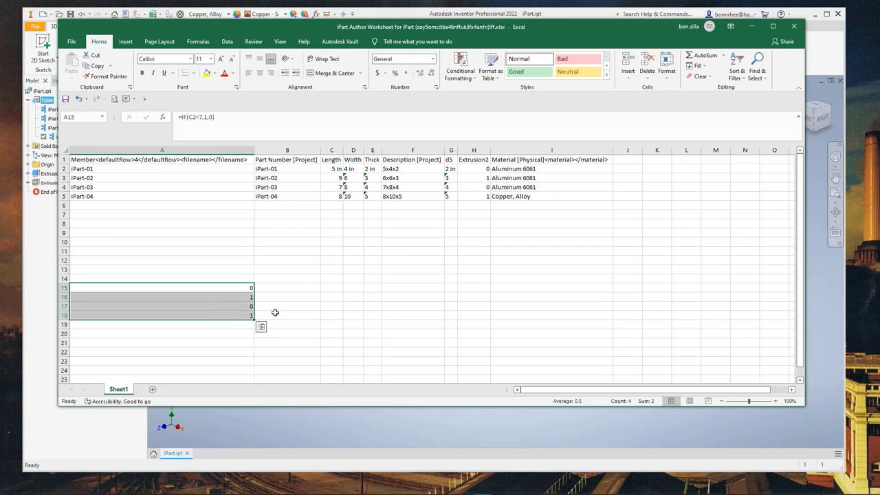
left_click(485, 252)
key("Up")
key("Up")
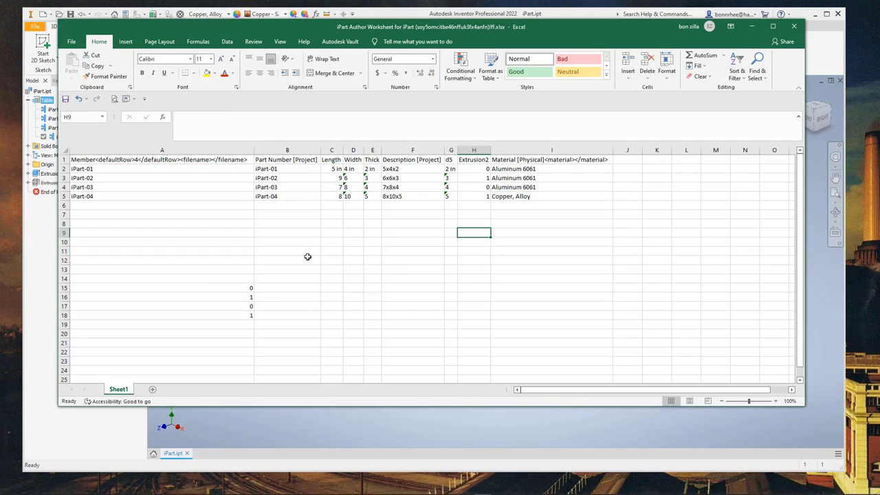
Save and close the iPart worksheet, and agree to update the part to match the table's active row
left_click(65, 101)
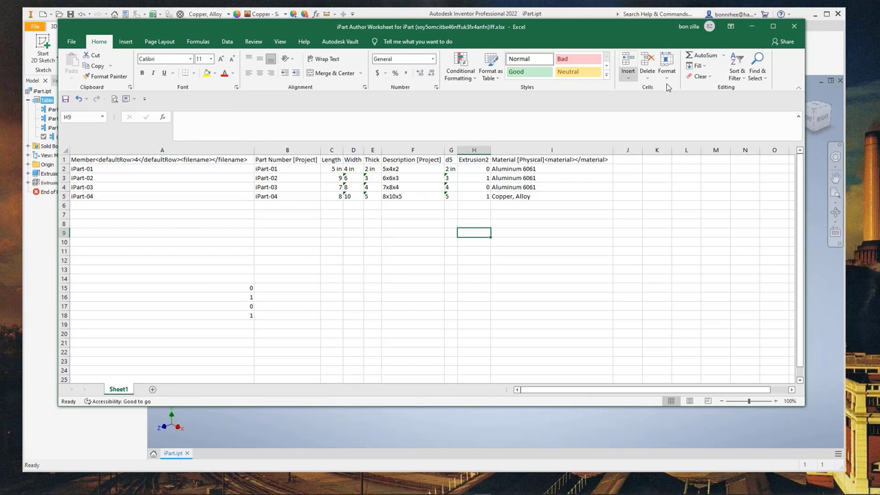
left_click(794, 26)
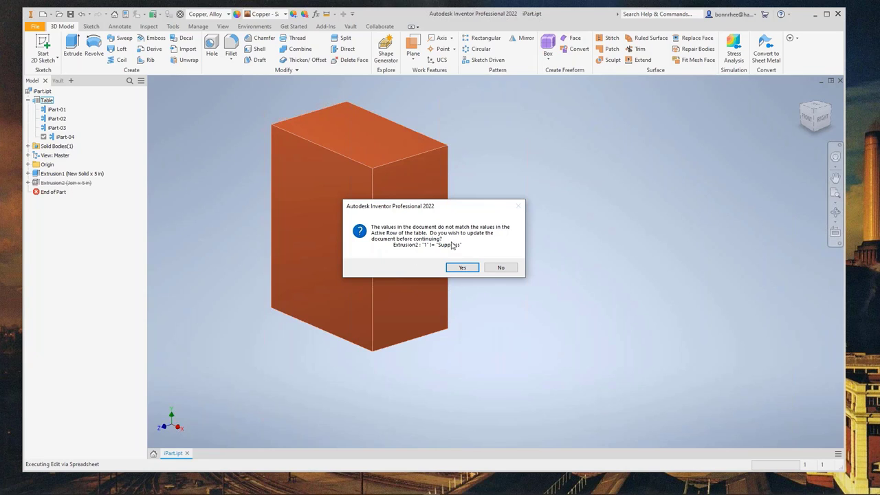
left_click(467, 268)
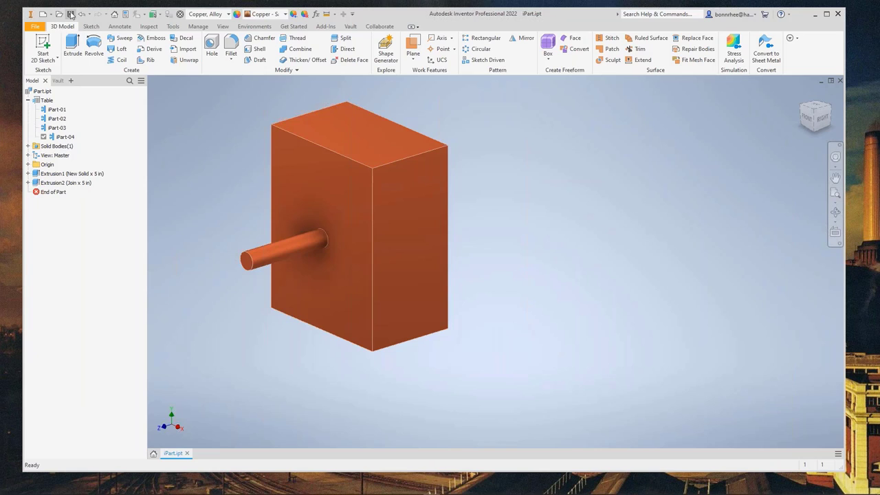
Check the members' Length and Extrusion2 values in the iPart Author table, and leave it without changes
left_click(54, 110)
right_click(47, 100)
left_click(75, 140)
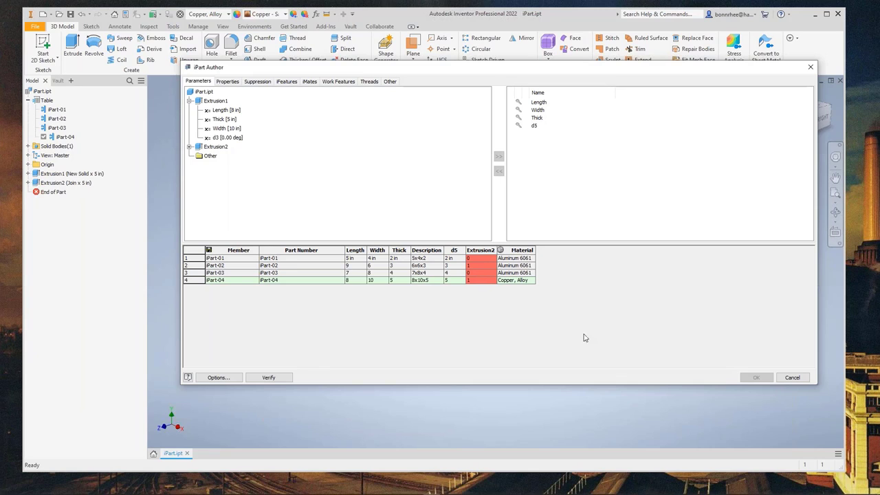
left_click(792, 377)
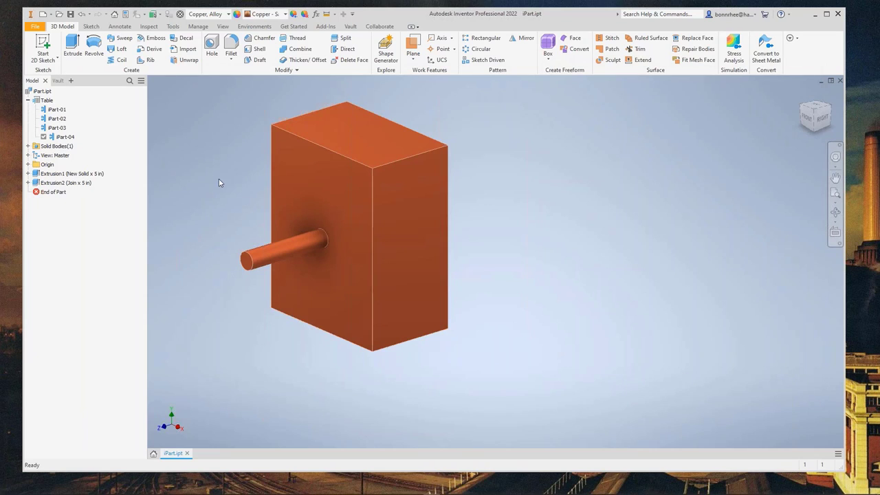
Review iPart Author's categories from Parameters to Threads, expand the Project and Physical properties, and leave the table without changes
right_click(46, 101)
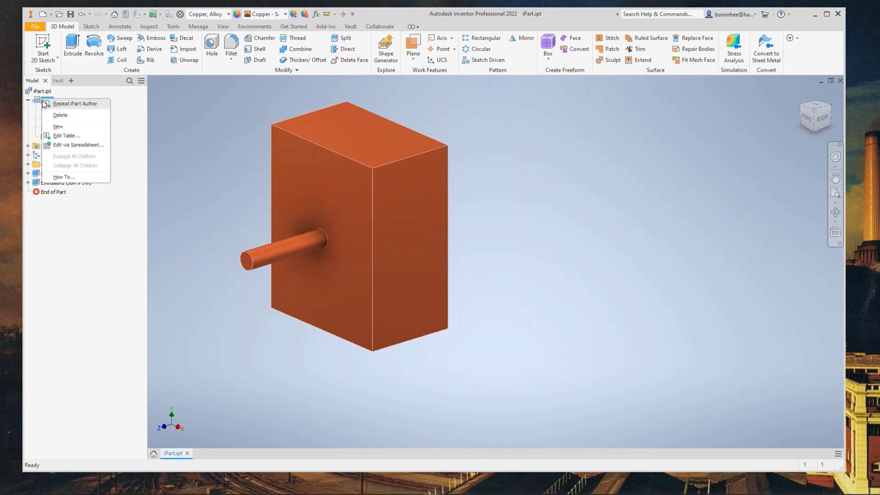
left_click(69, 137)
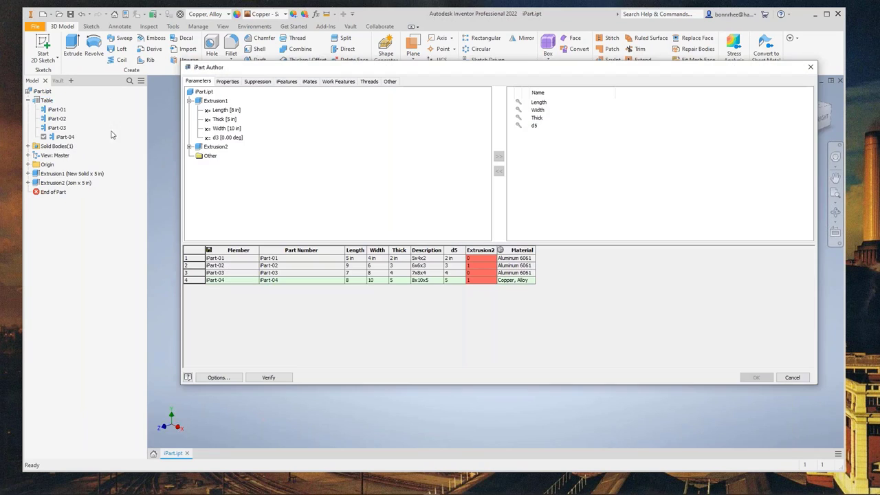
left_click(229, 83)
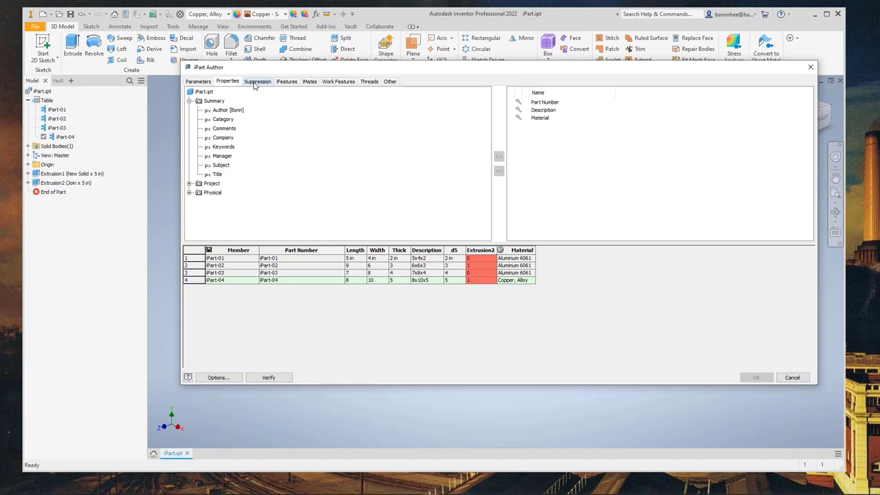
left_click(255, 83)
left_click(289, 83)
left_click(310, 82)
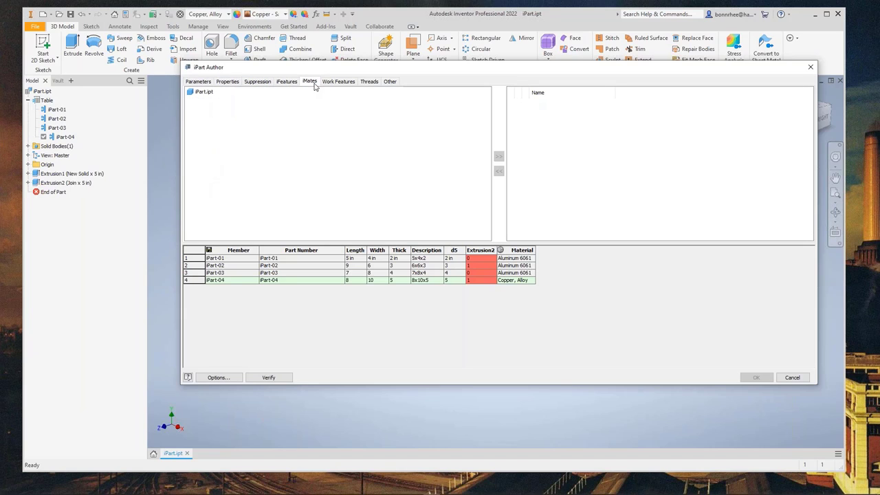
left_click(338, 82)
left_click(369, 82)
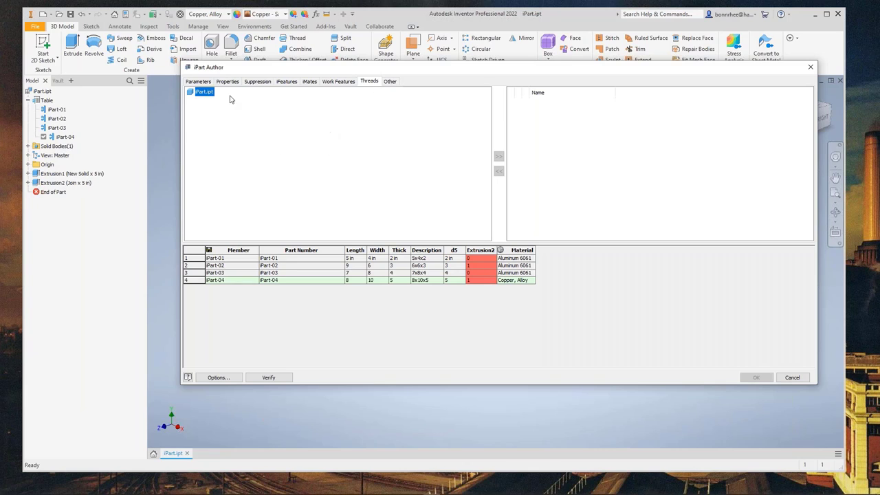
left_click(200, 82)
left_click(227, 82)
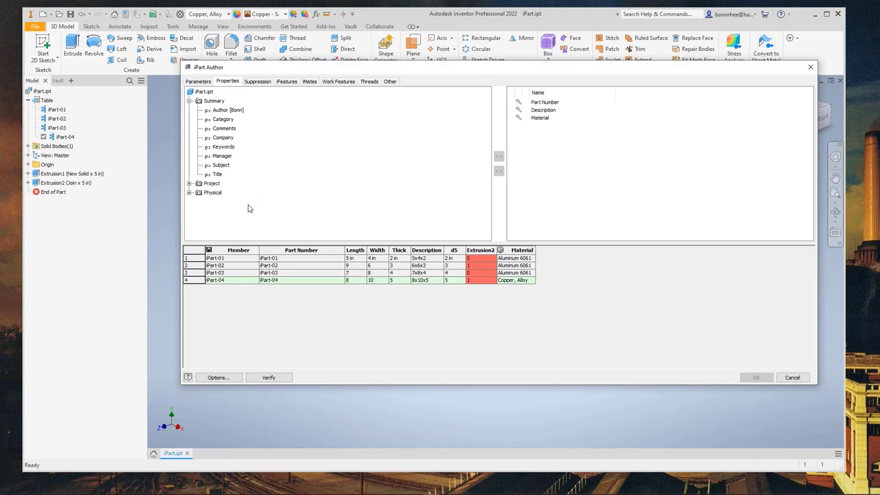
left_click(189, 193)
left_click(189, 238)
scroll(312, 200, "up", 3)
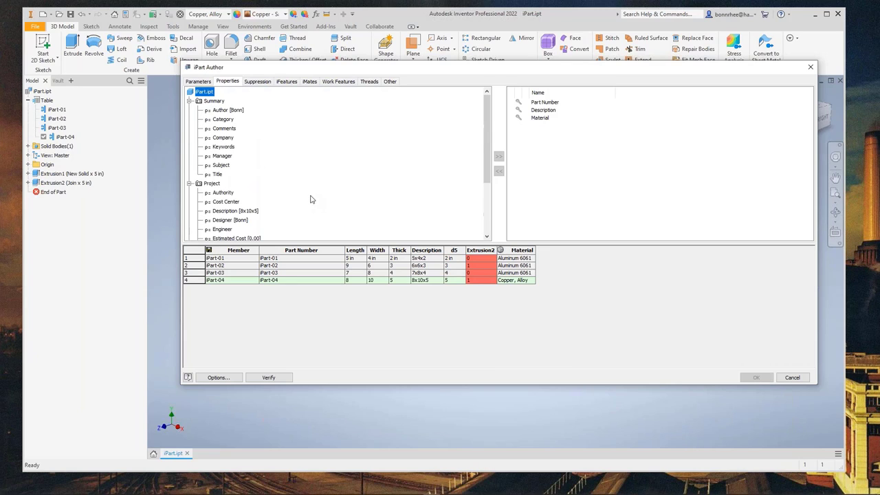
scroll(288, 198, "down", 3)
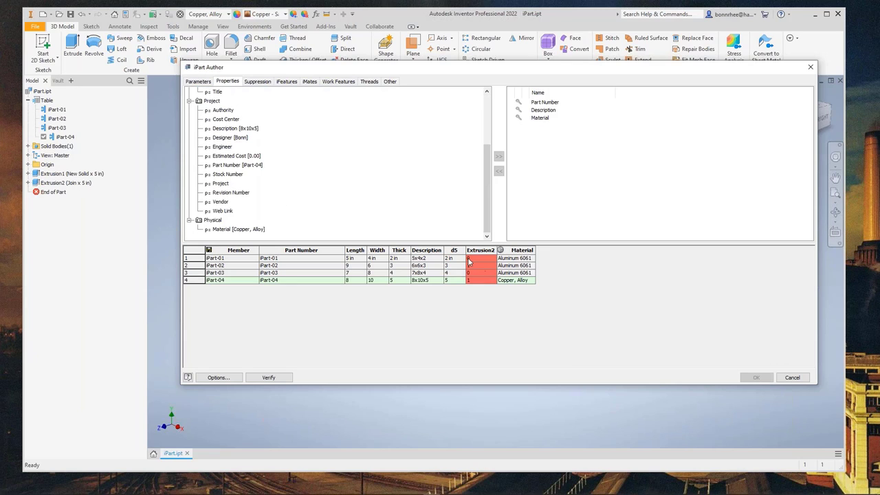
left_click(791, 377)
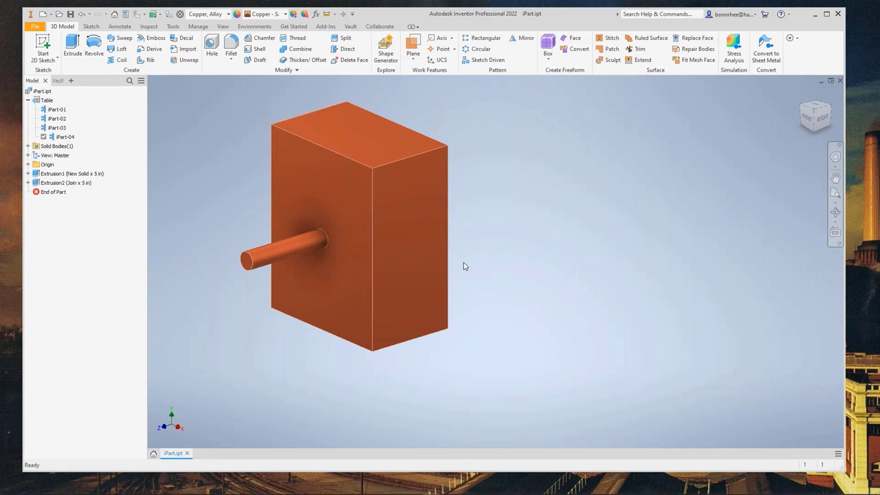
Set the iPart's editing scope to Edit Factory Scope
middle_click_drag(463, 265, 582, 271)
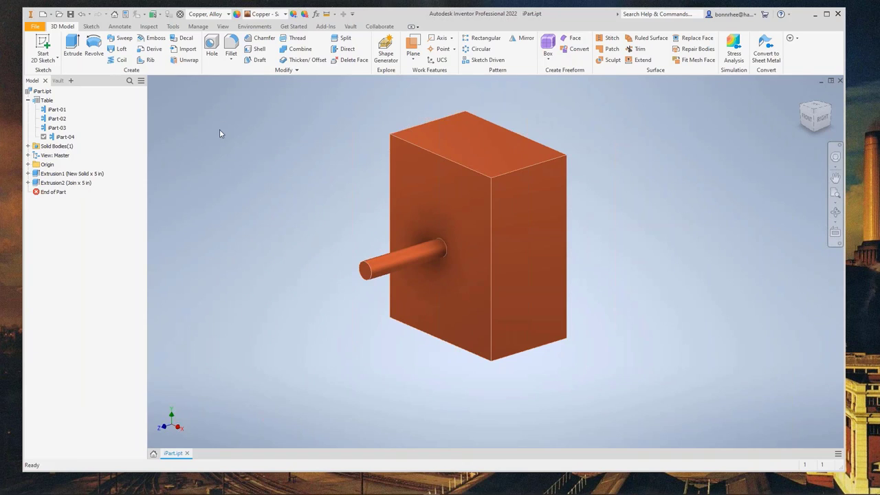
left_click(199, 27)
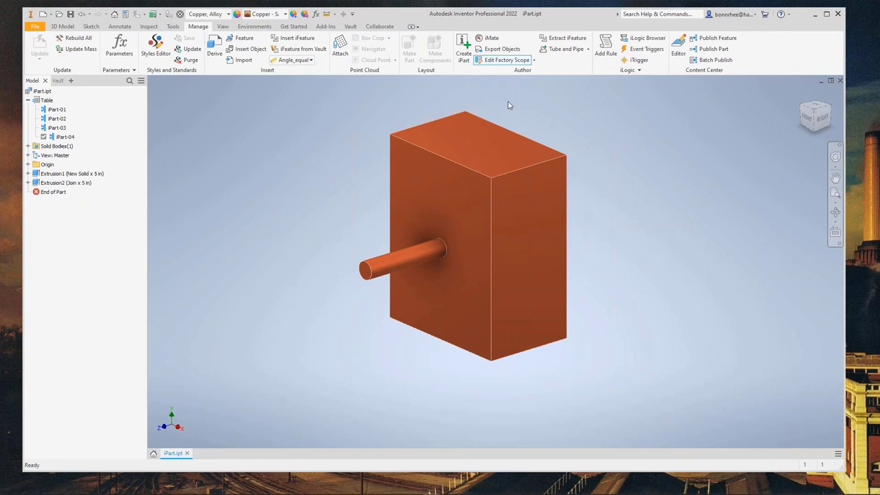
left_click(534, 61)
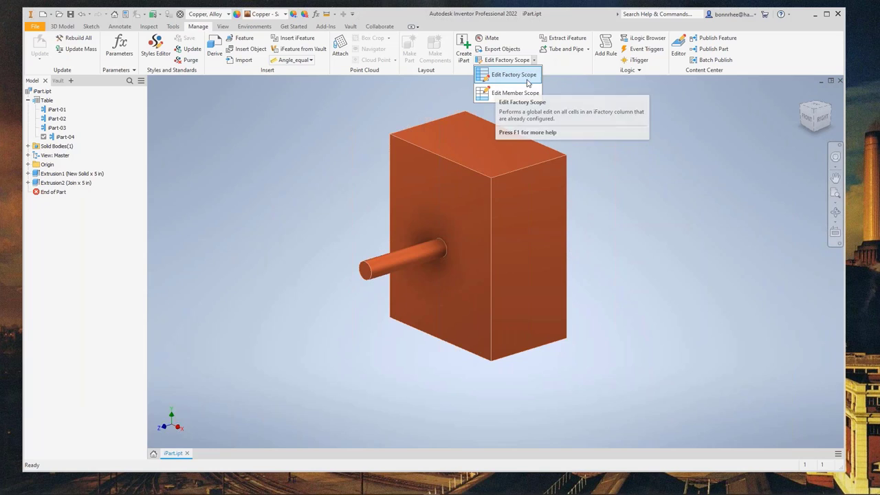
left_click(594, 88)
left_click(535, 61)
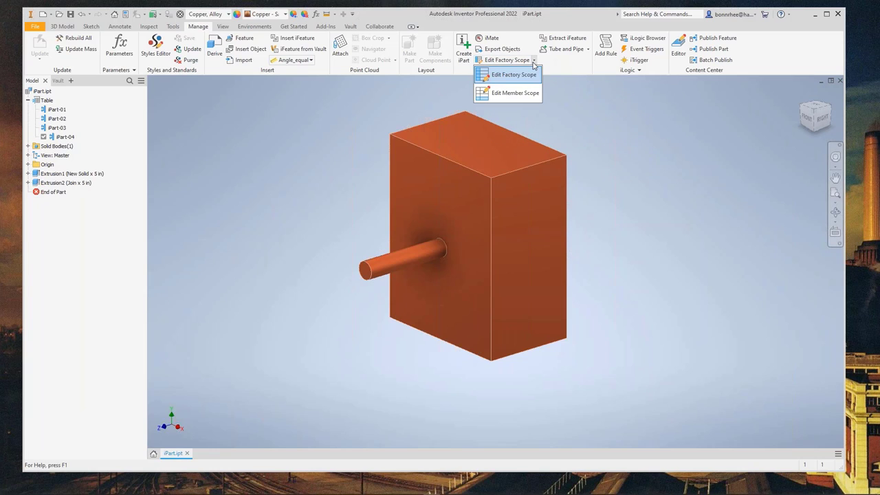
left_click(509, 77)
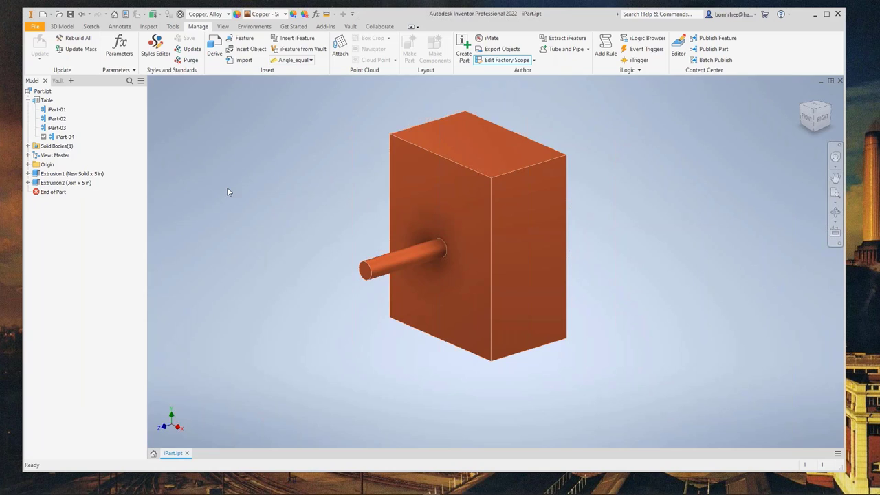
left_click(516, 61)
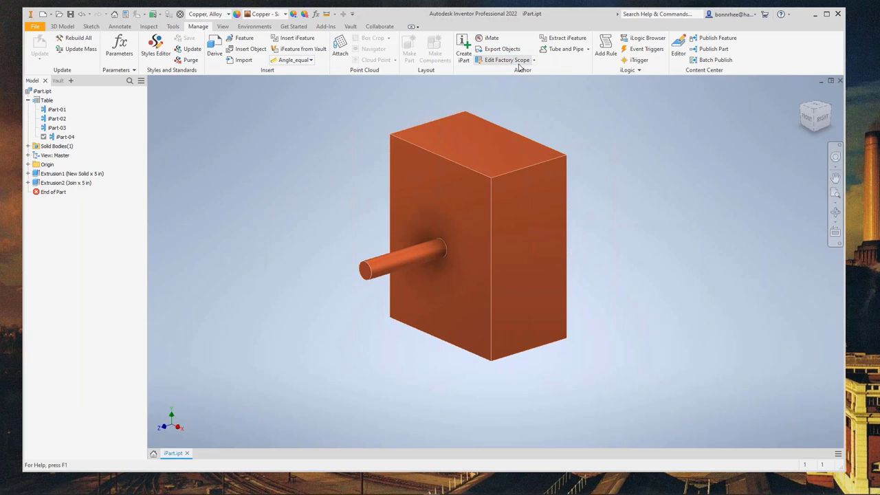
Sketch a circle centred on the block's top face and finish the sketch
left_click(62, 26)
left_click(42, 52)
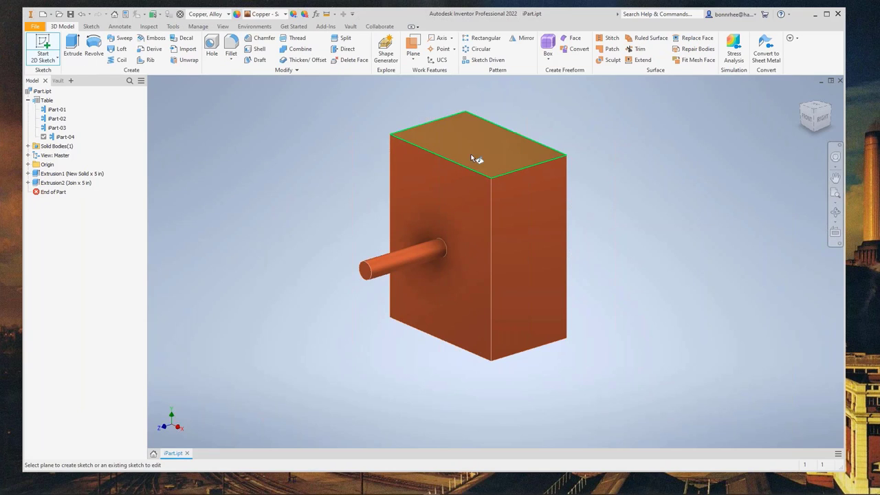
left_click(471, 156)
left_click(94, 45)
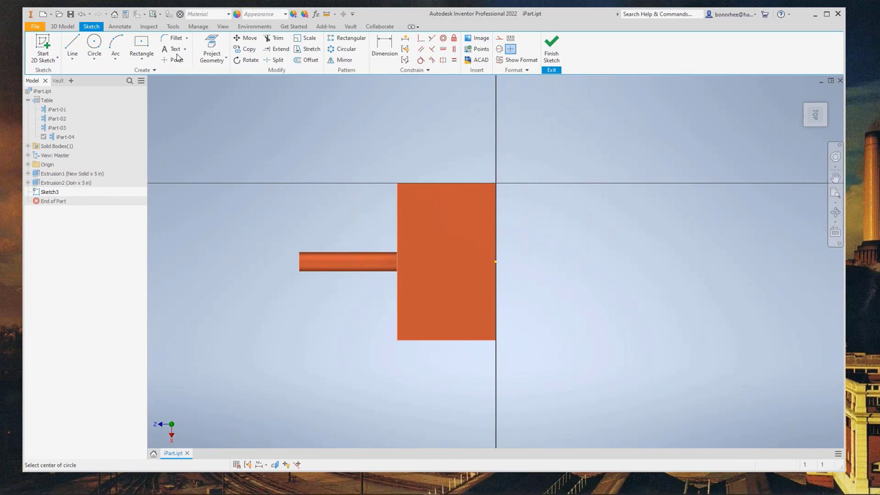
left_click(439, 261)
left_click(451, 244)
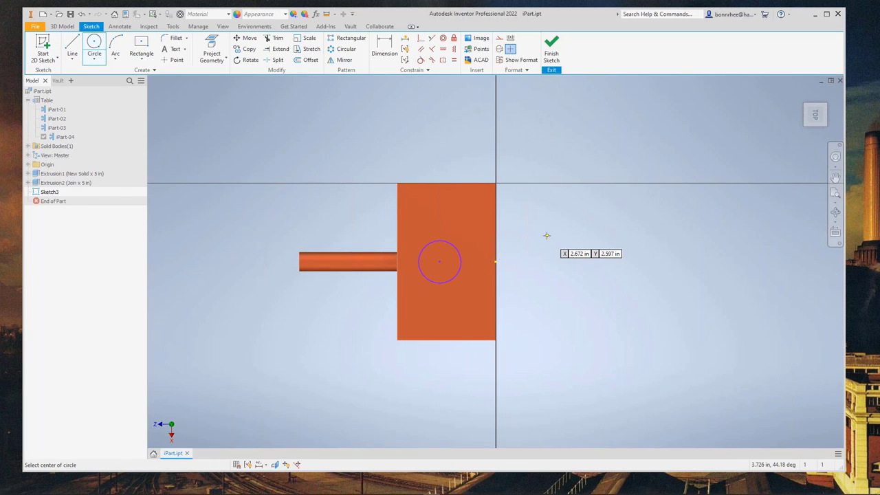
key("Escape")
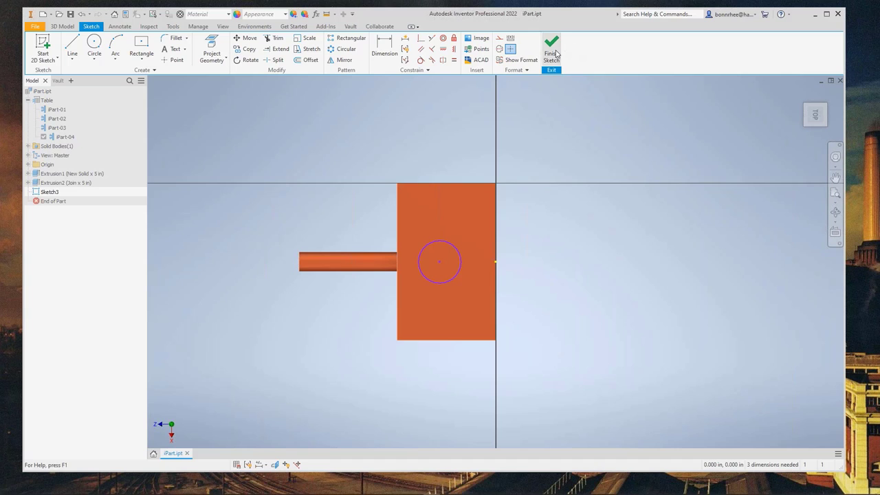
left_click(551, 48)
Extrude the top-face circle as a cut, flipped into the block and running through all
key("e")
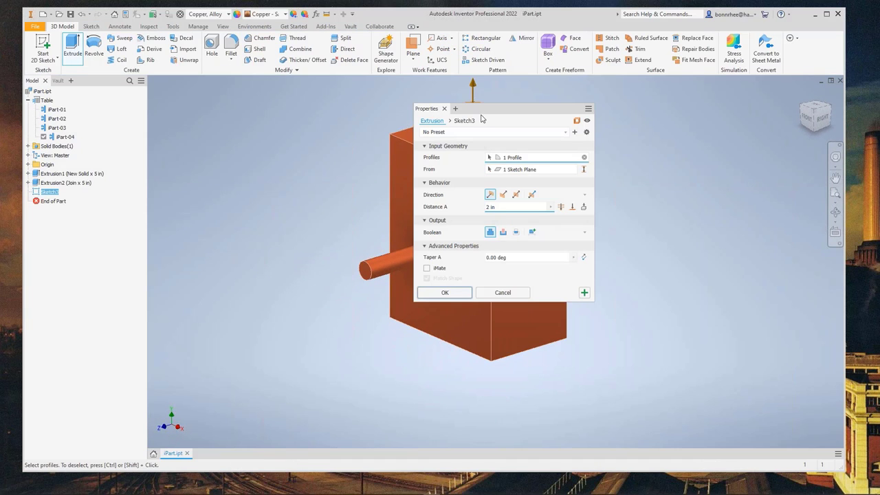
left_click_drag(482, 112, 475, 112)
left_click(496, 194)
left_click(496, 232)
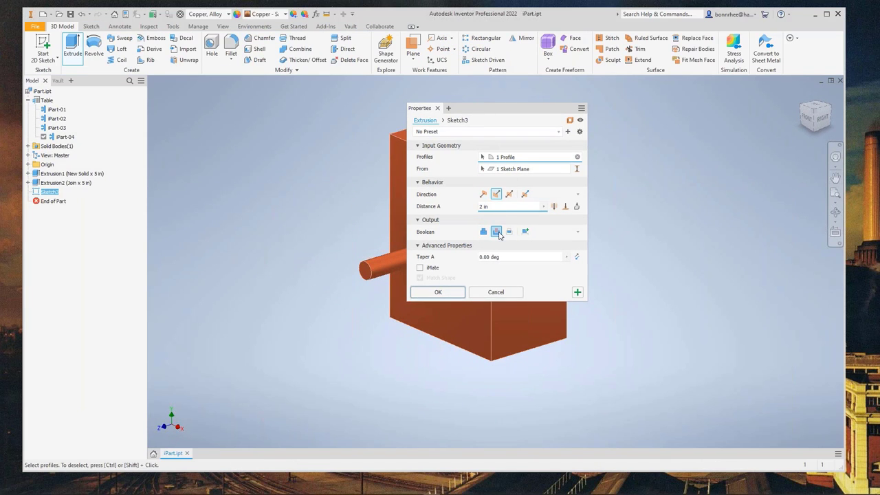
left_click(554, 206)
left_click(437, 292)
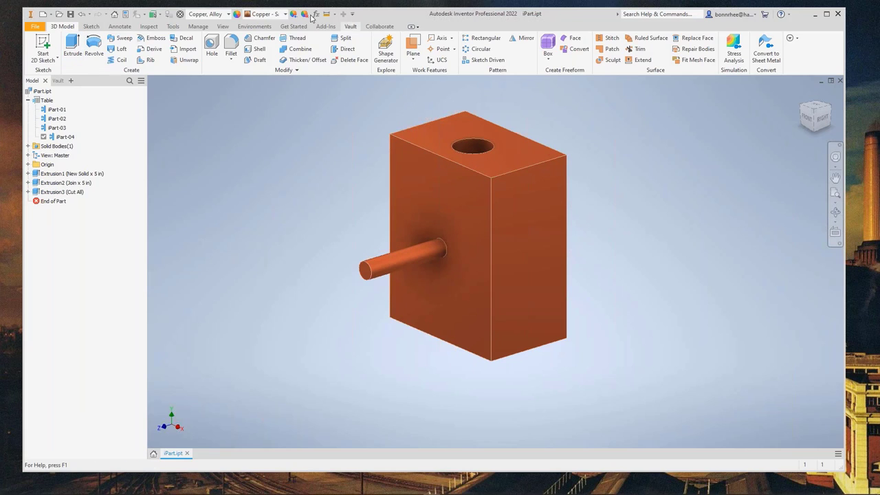
Check the iPart Author table and parameter tree for the new Extrusion3 cut, and leave it without changes
left_click(196, 25)
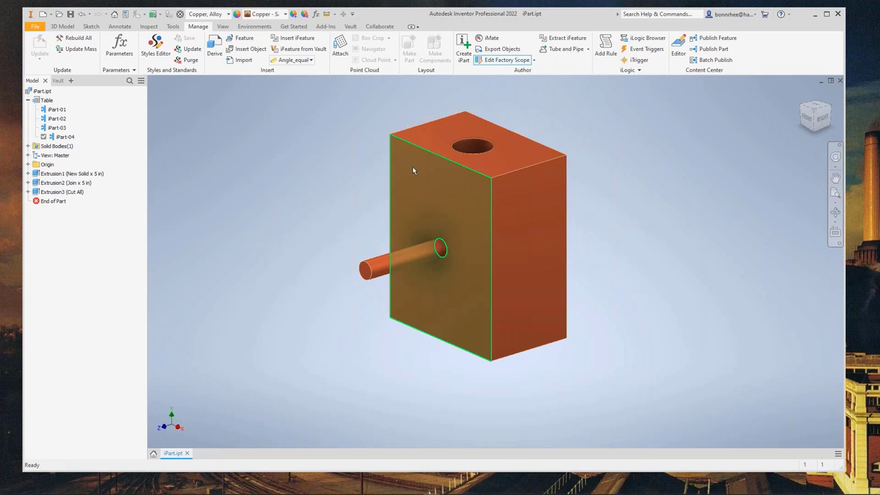
left_click(39, 101)
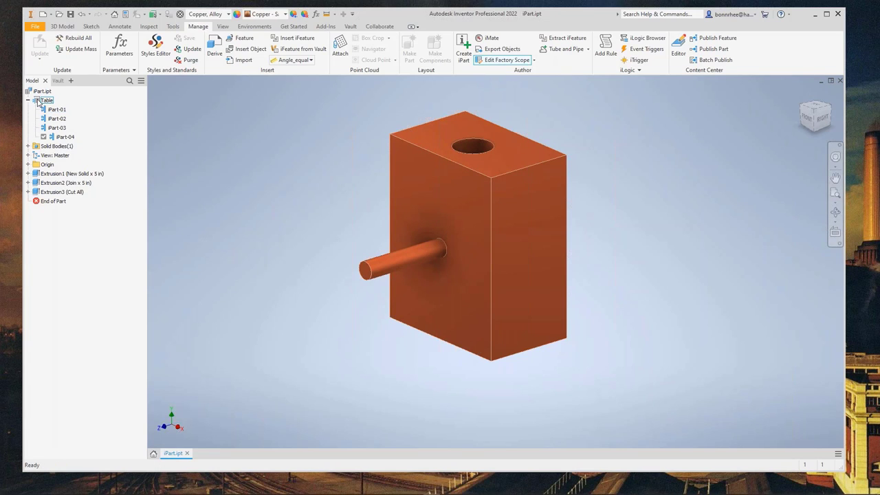
double_click(39, 101)
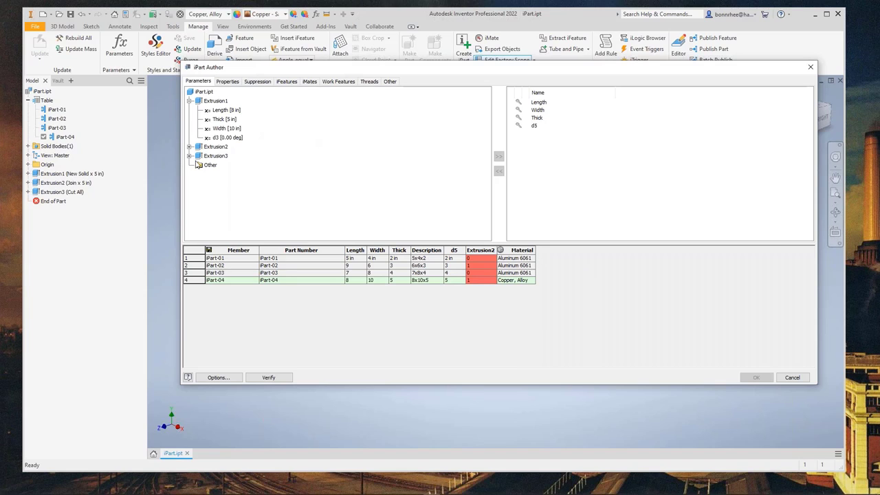
left_click(200, 156)
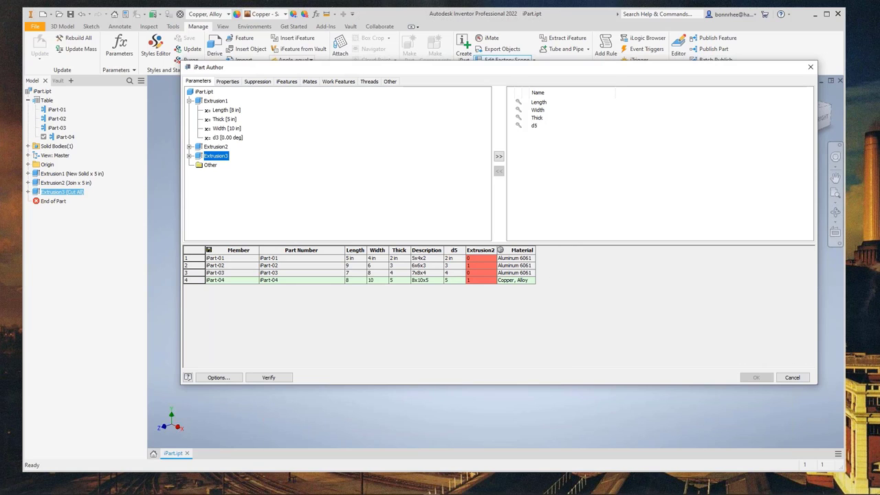
left_click(792, 377)
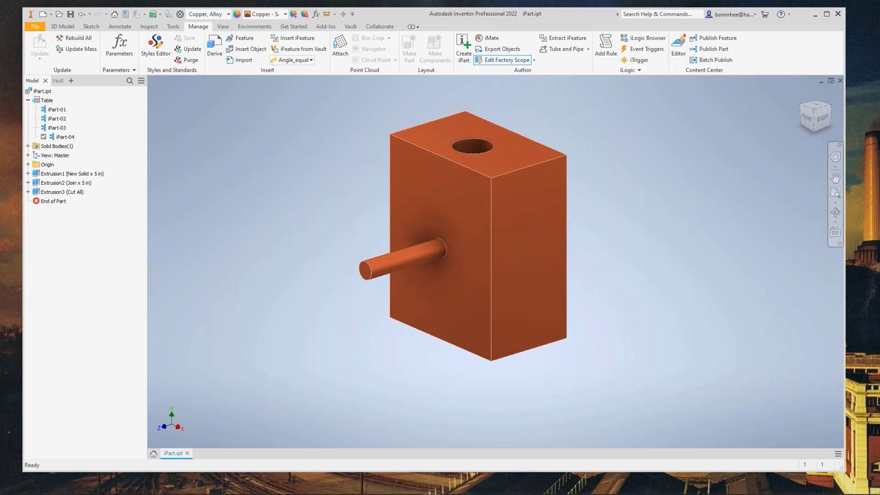
Set the editing scope to Edit Member Scope and make iPart-03 the active member
left_click(534, 60)
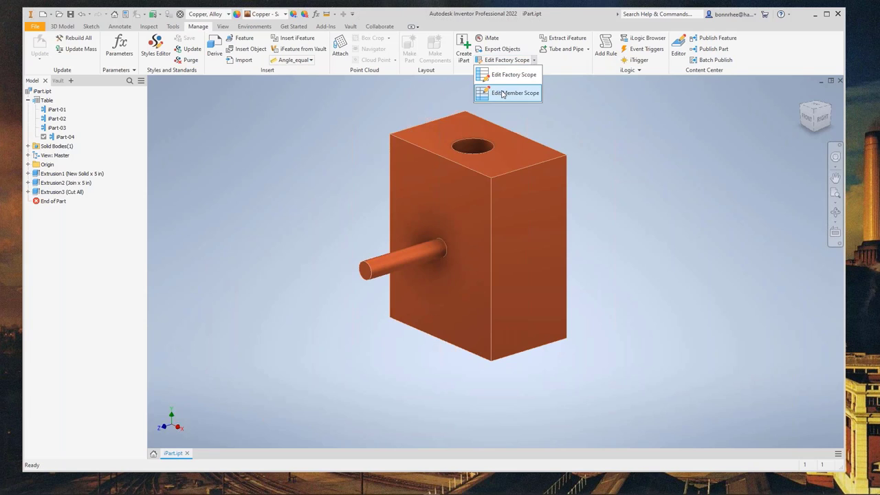
left_click(506, 92)
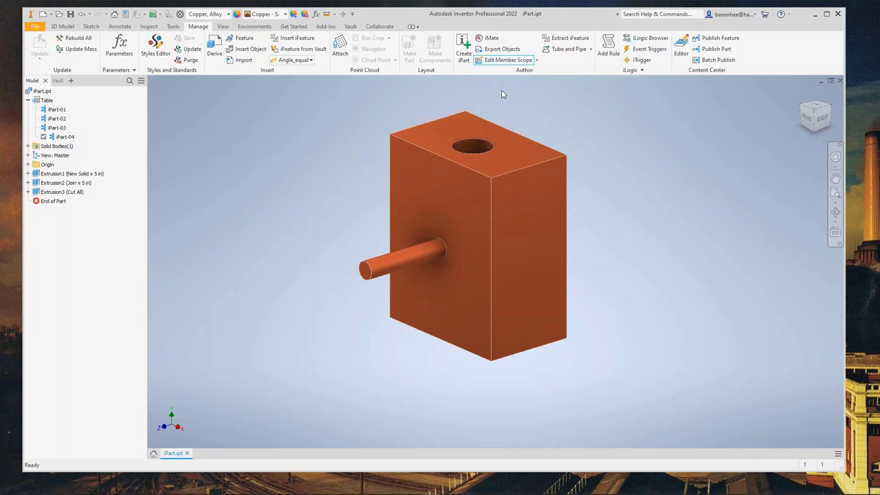
double_click(59, 128)
left_click(298, 216)
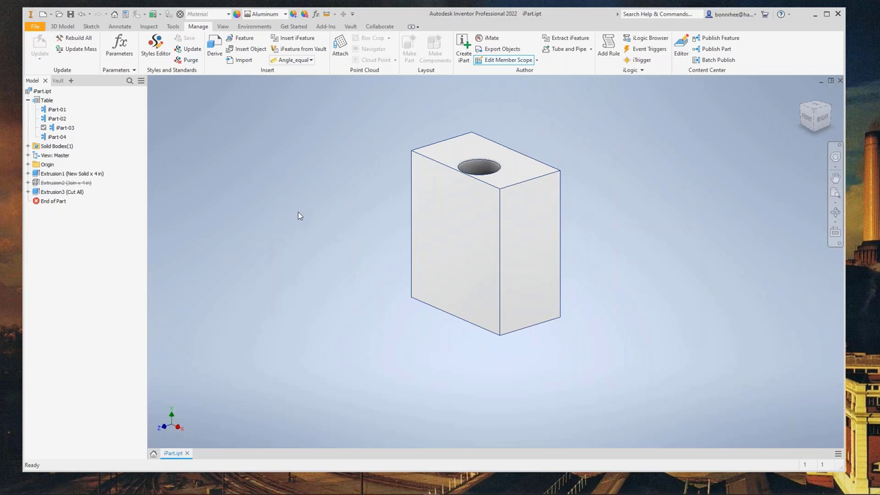
Suppress the Extrusion3 cut in the active iPart-03 member
left_click(42, 196)
right_click(43, 196)
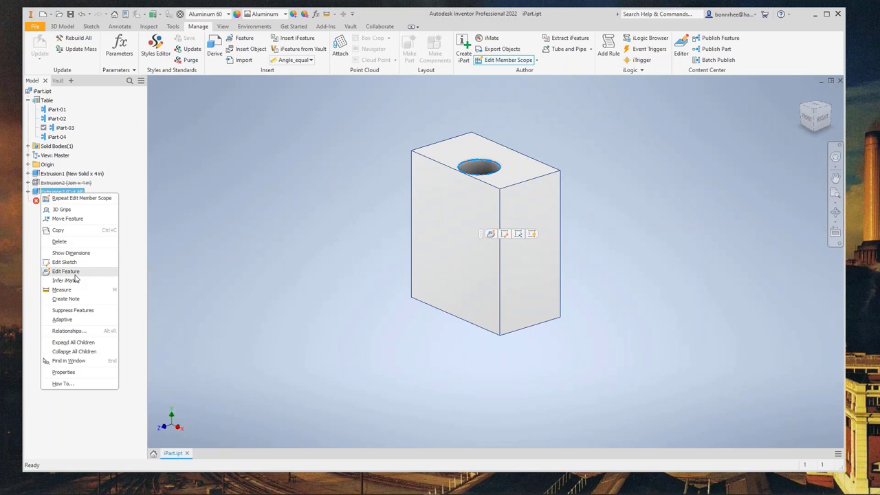
left_click(73, 310)
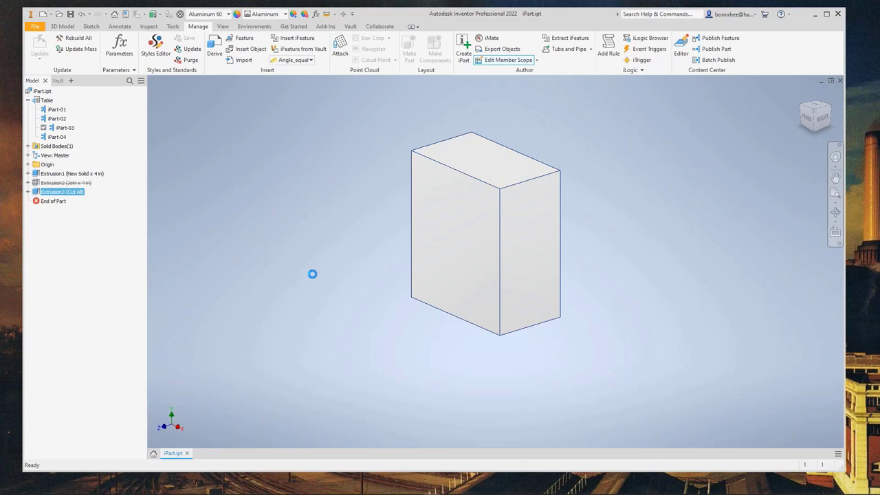
Examine the Extrusion3 column for all members in the iPart Author table, and leave it without changes
right_click(44, 100)
left_click(66, 134)
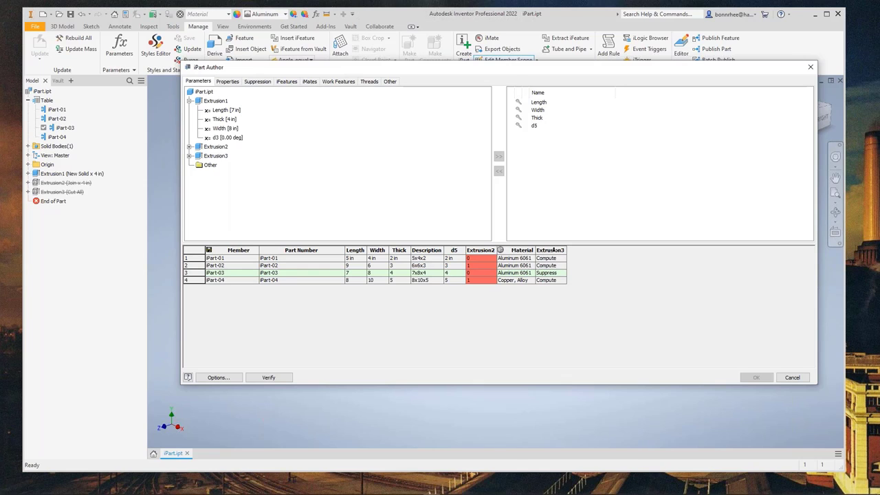
left_click(550, 250)
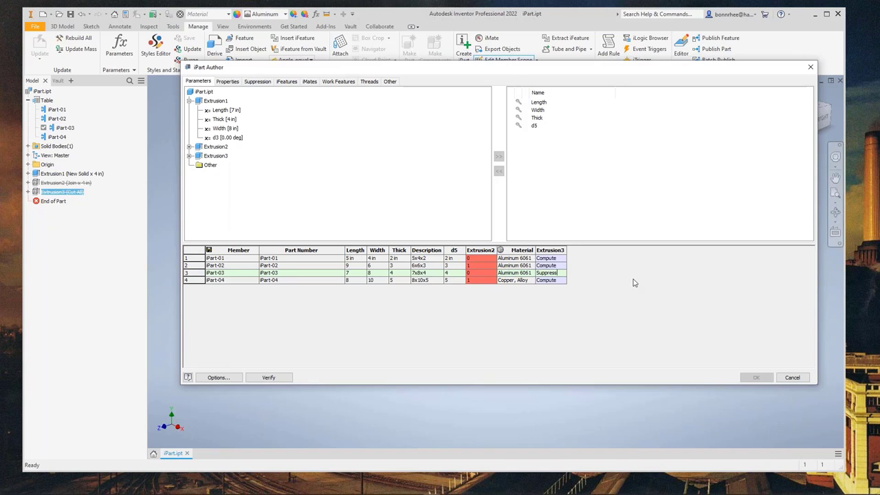
left_click(804, 378)
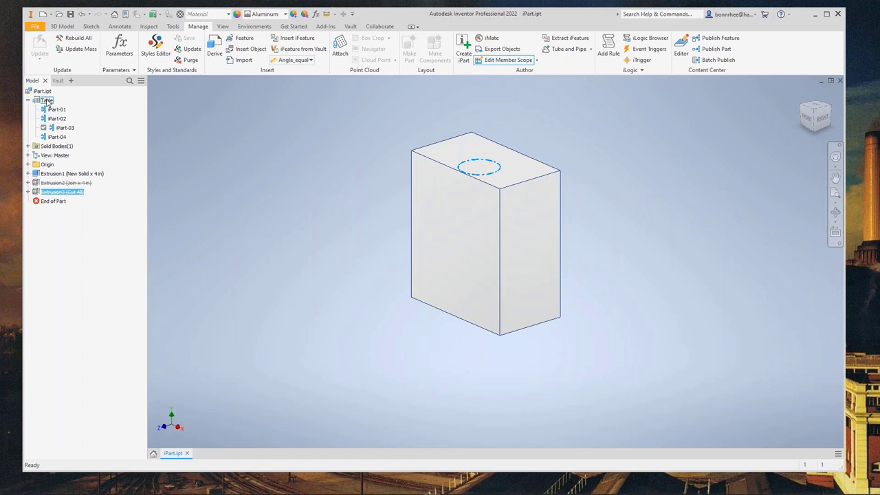
left_click(328, 162)
Sketch a circle about 1.9 in across on the block's right side face and extrude it 1 in as a joined boss
left_click(62, 27)
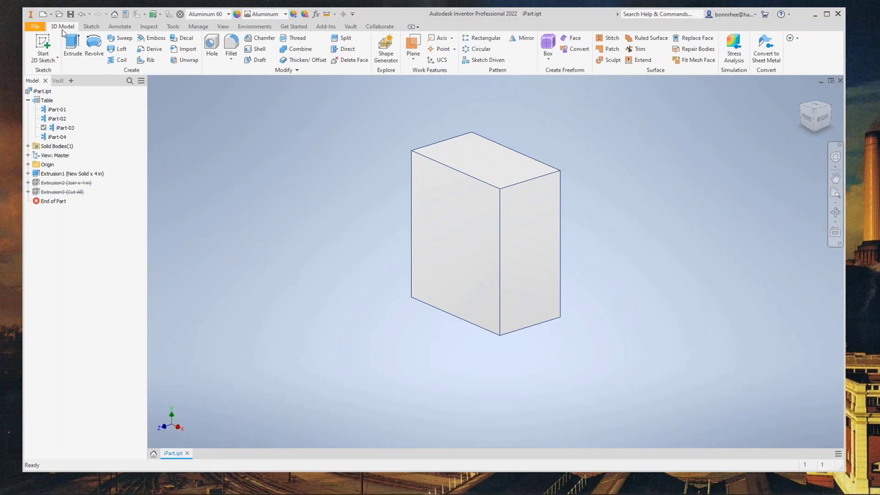
left_click(43, 51)
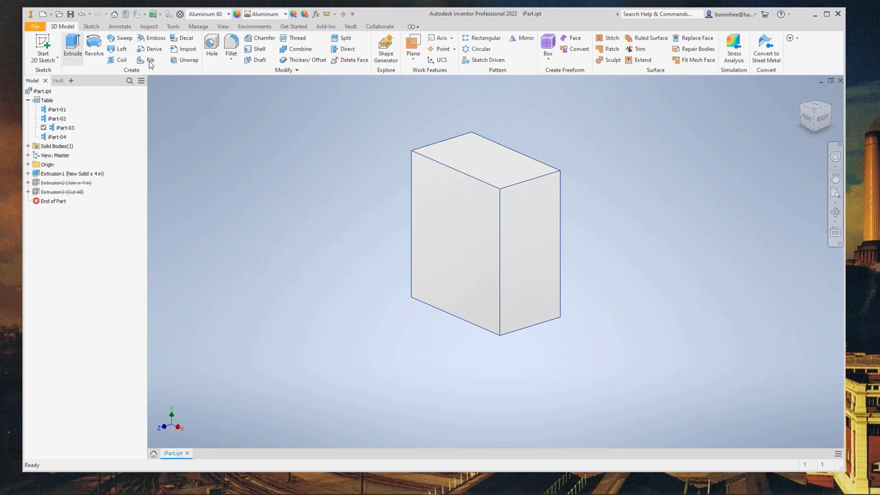
left_click(548, 244)
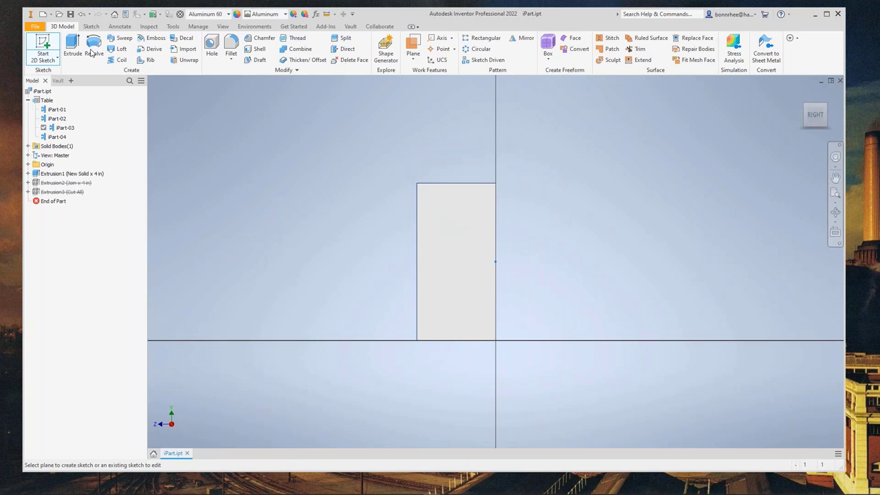
key("c")
left_click(446, 239)
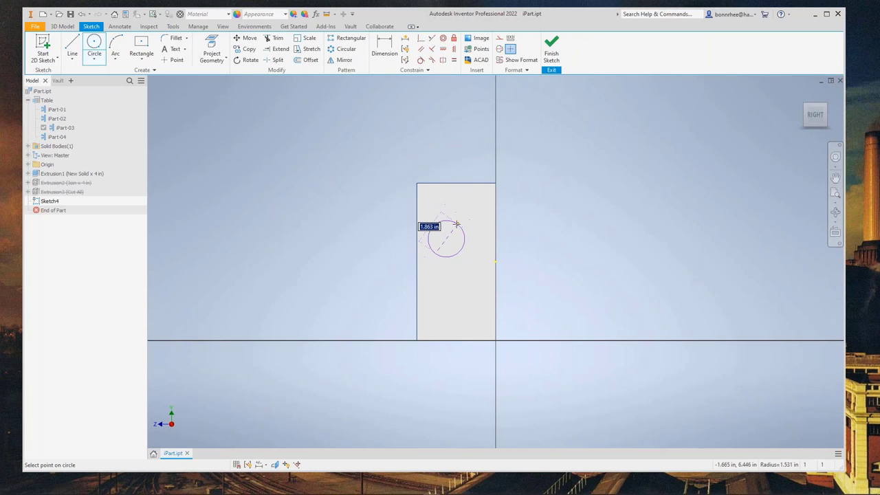
left_click(455, 222)
key("e")
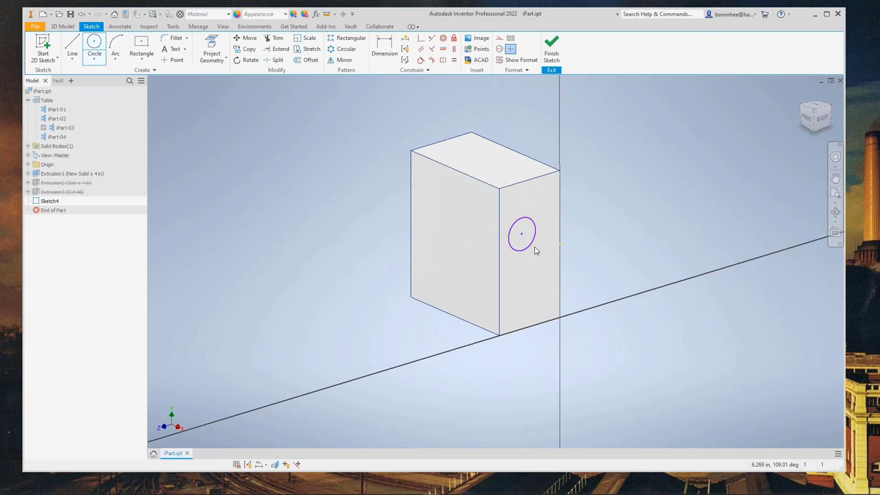
left_click(439, 291)
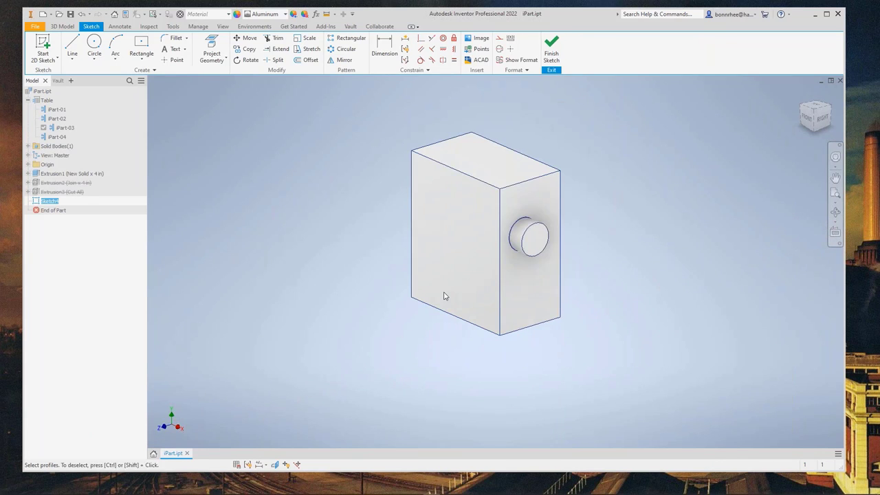
Sketch a small circle centred on the round boss's end face and extrude it 1 in as a joined boss
left_click(541, 246)
key("s")
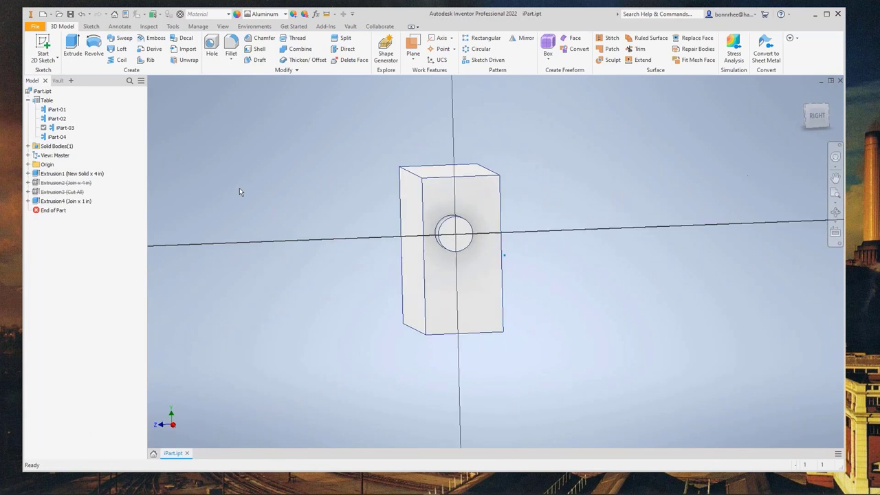
left_click(94, 45)
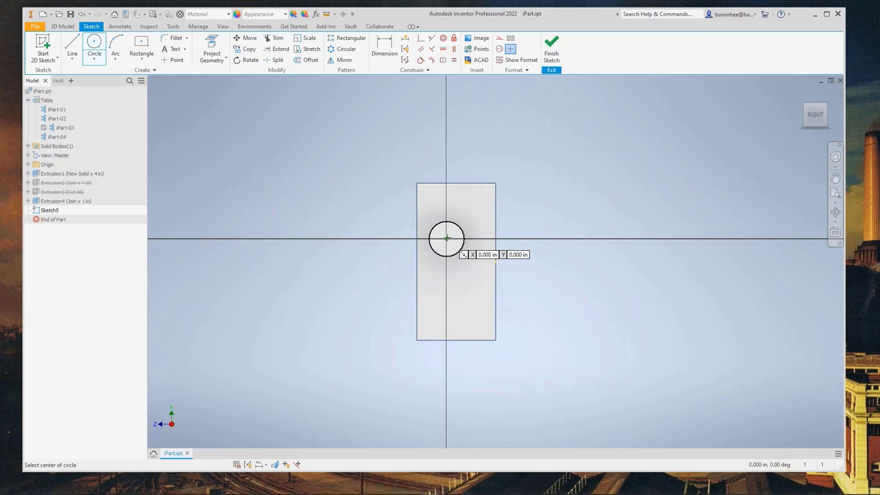
key("e")
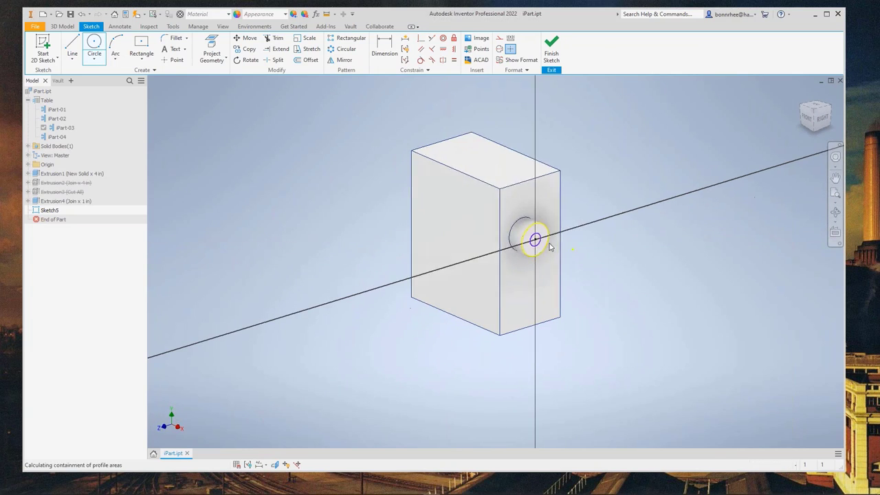
left_click_drag(485, 109, 285, 129)
left_click(532, 246)
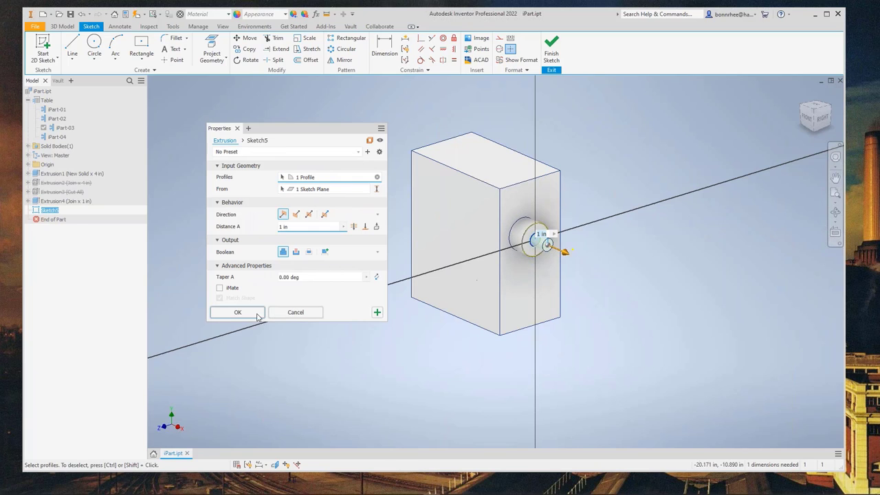
key("Return")
Examine the Extrusion4 and Extrusion5 columns for all members in the iPart Author table, and leave it without changes
left_click(198, 26)
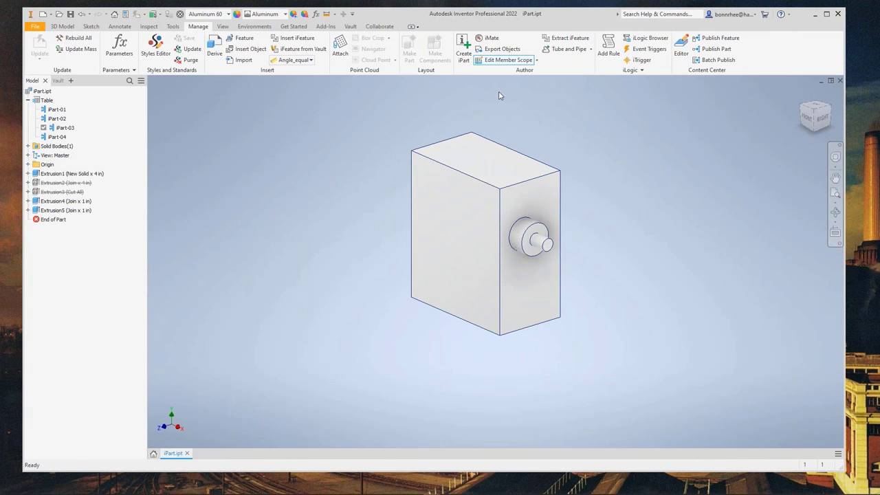
left_click(65, 128)
right_click(47, 101)
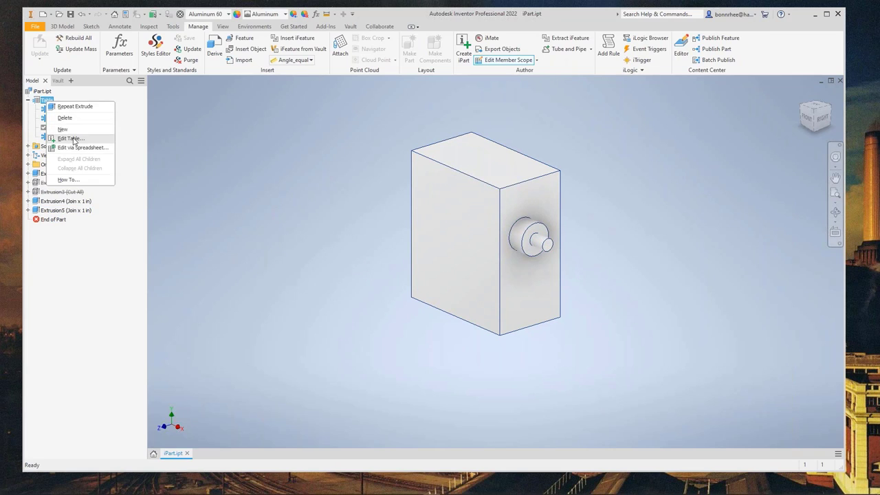
left_click(69, 138)
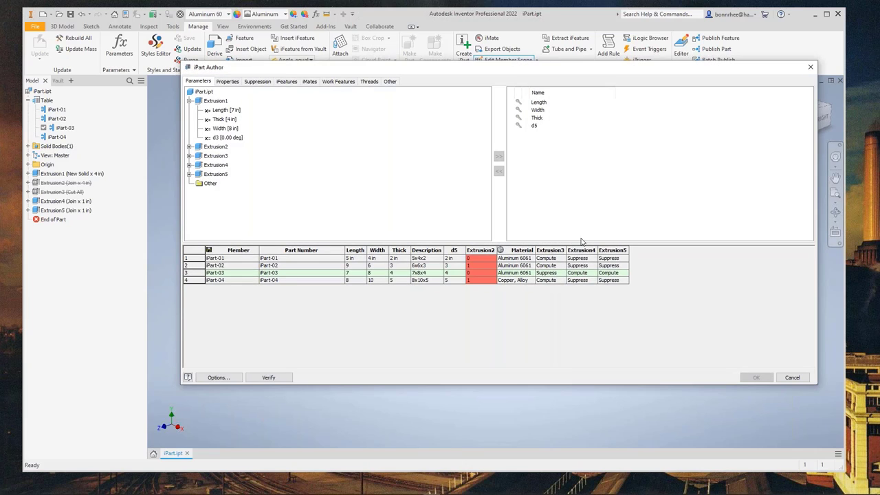
left_click(791, 377)
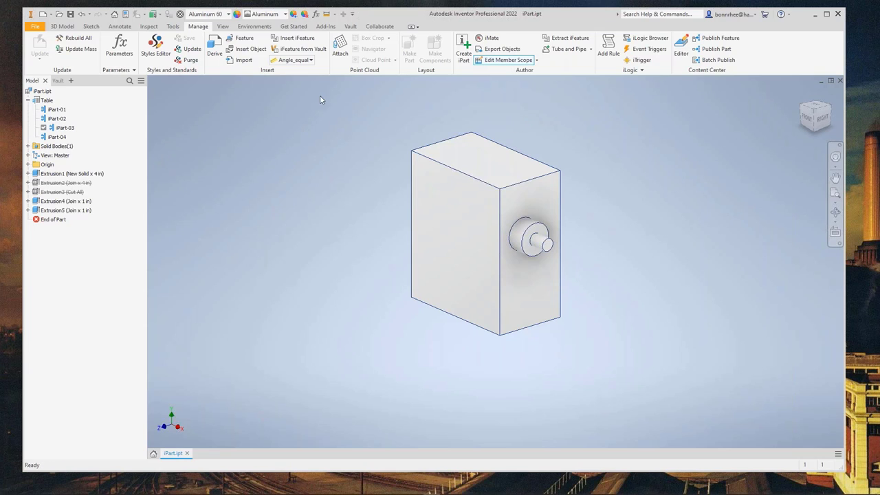
Apply the Blue - Wall Paint - Glossy appearance to iPart-03 and the Red appearance to iPart-04
left_click(284, 14)
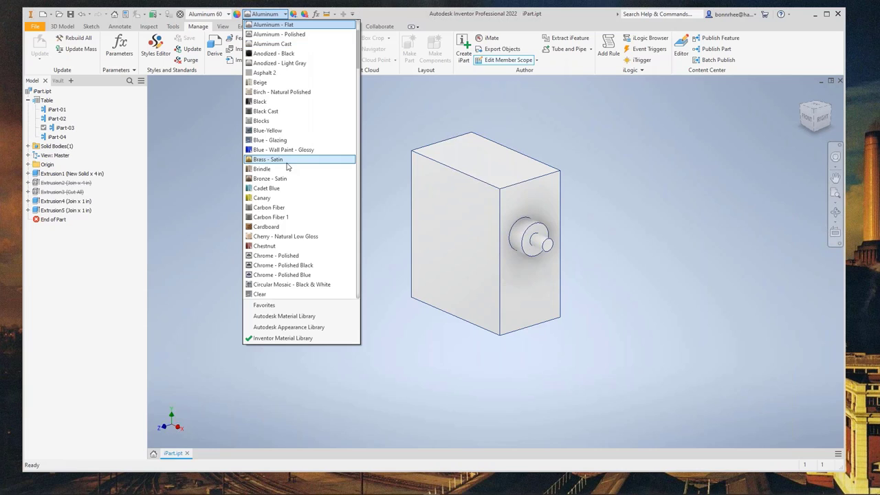
left_click(287, 150)
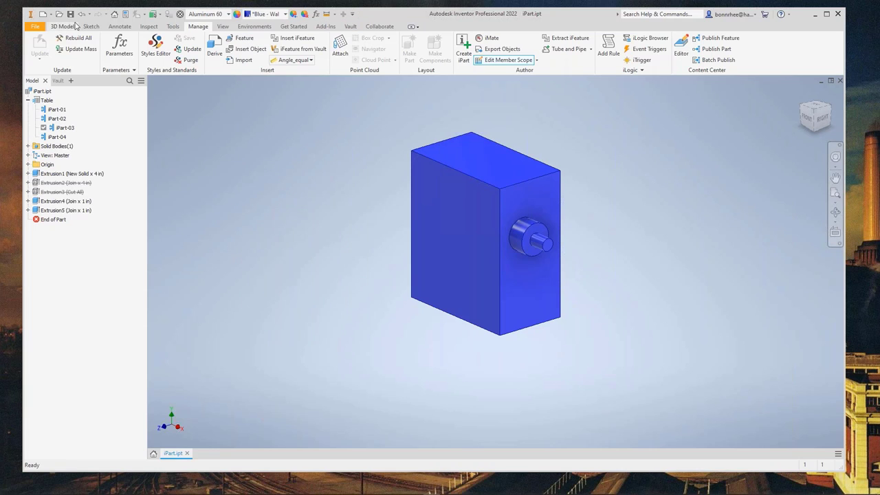
double_click(51, 138)
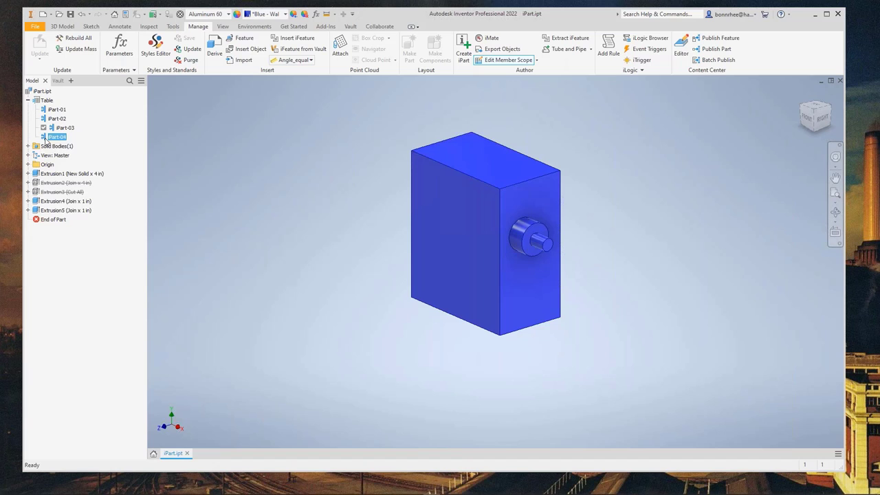
left_click(284, 14)
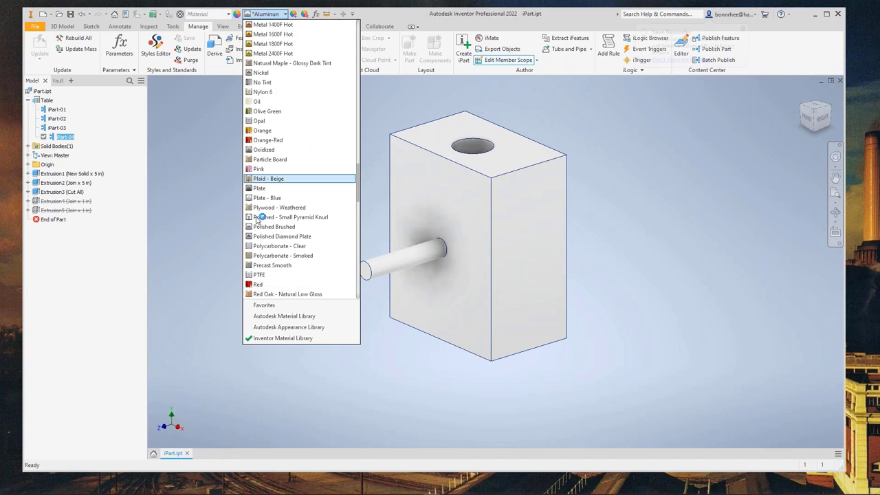
left_click(260, 284)
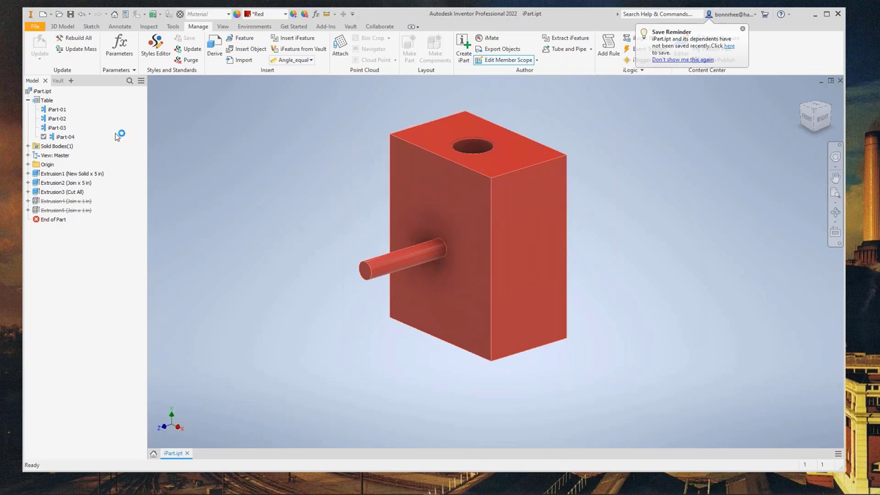
Make iPart-01 the active member and apply the Canary appearance to it
left_click(57, 110)
double_click(56, 111)
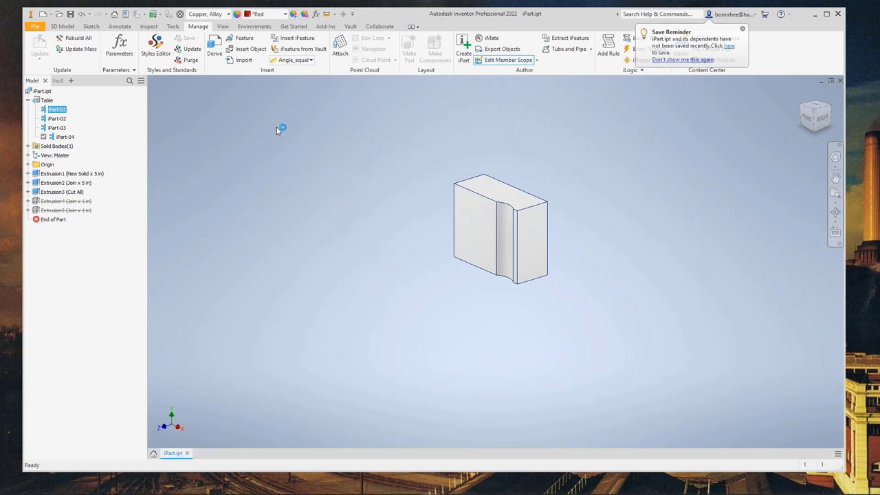
left_click(266, 13)
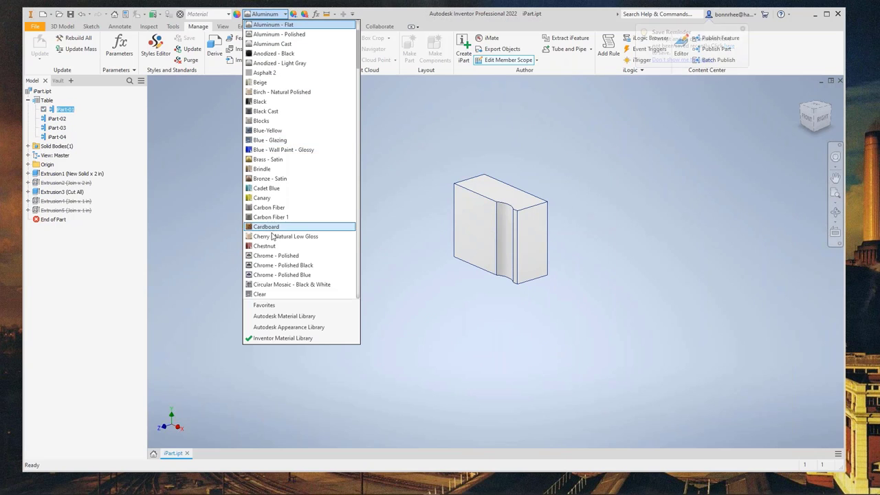
left_click(262, 198)
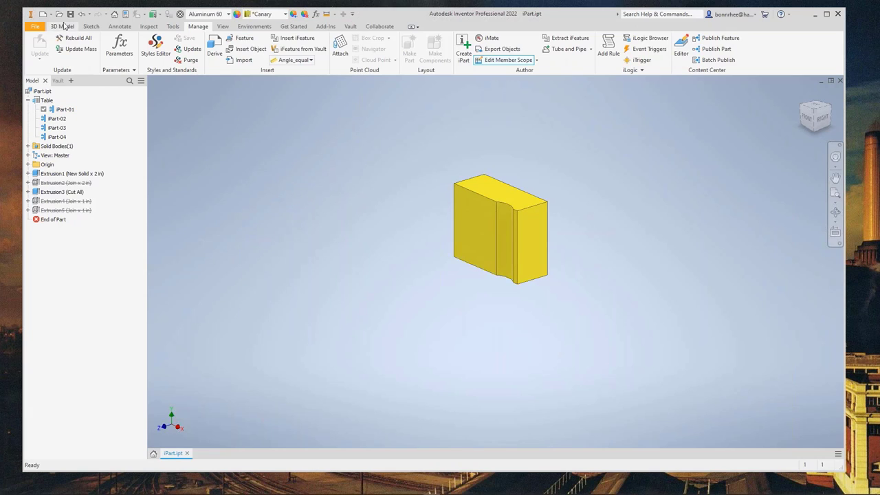
Examine the Appearance column for each member in the iPart Author table, and leave it without changes
double_click(42, 100)
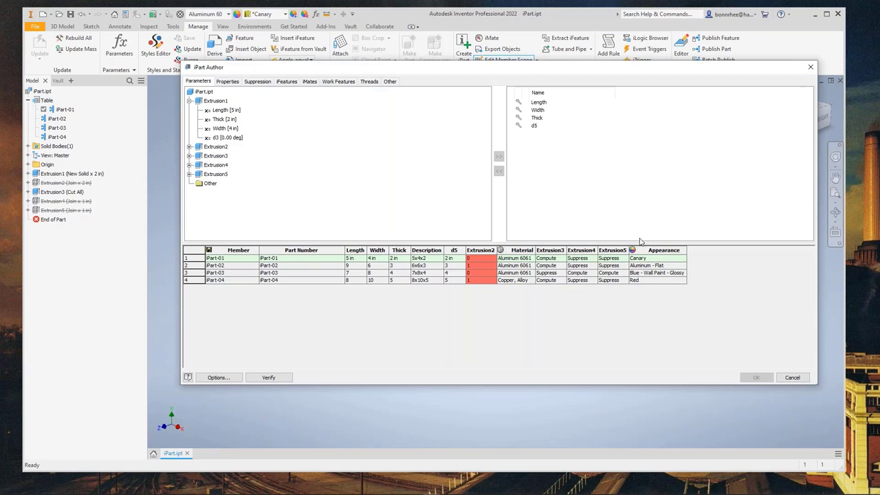
double_click(664, 282)
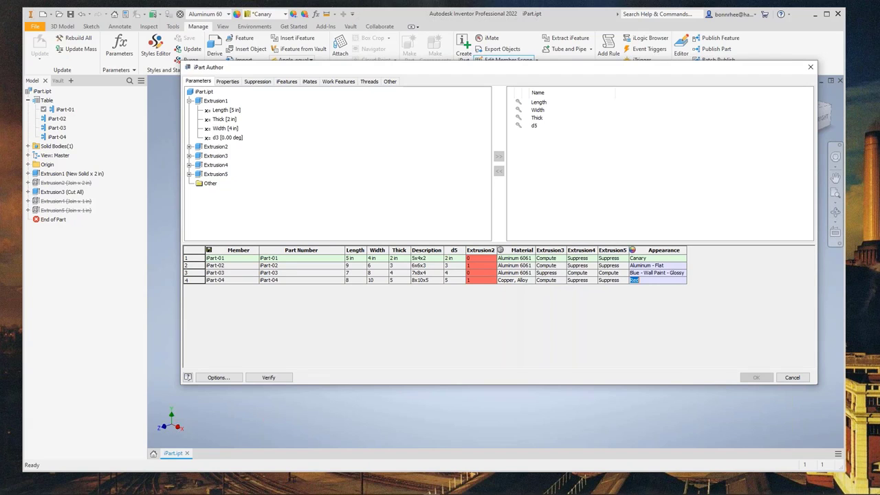
left_click(662, 259)
left_click(644, 274)
double_click(657, 281)
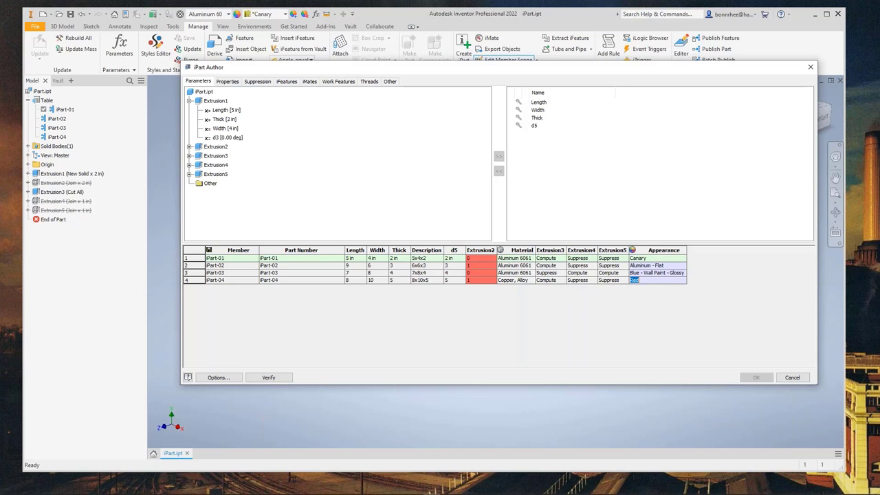
left_click(649, 280)
left_click(792, 377)
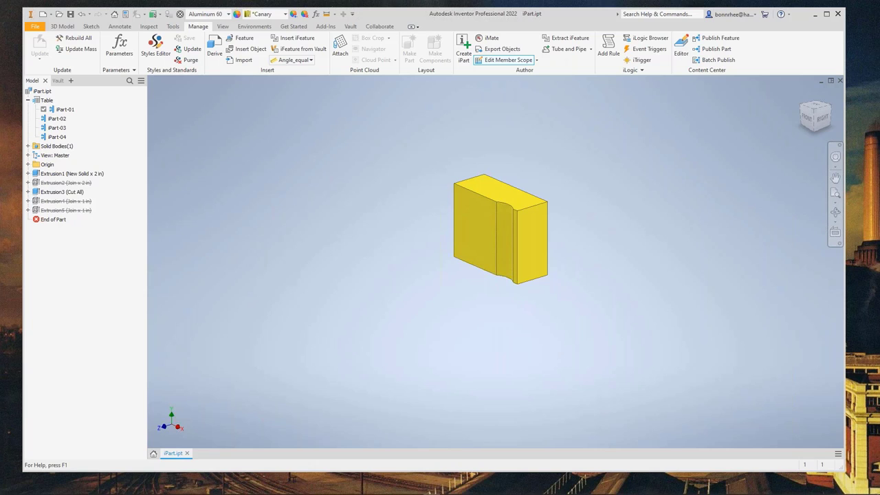
Switch to File Explorer, look at the factory file in the DemoVault folder, and return to Inventor
key("F2")
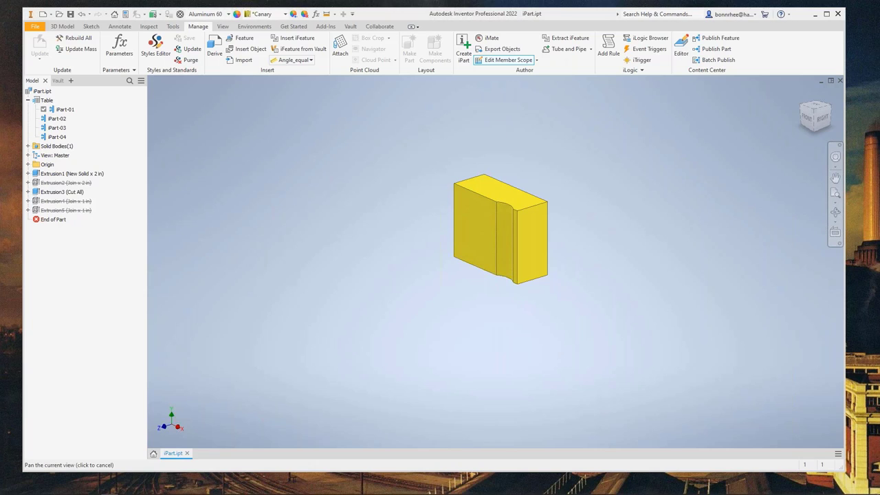
left_click_drag(624, 128, 546, 106)
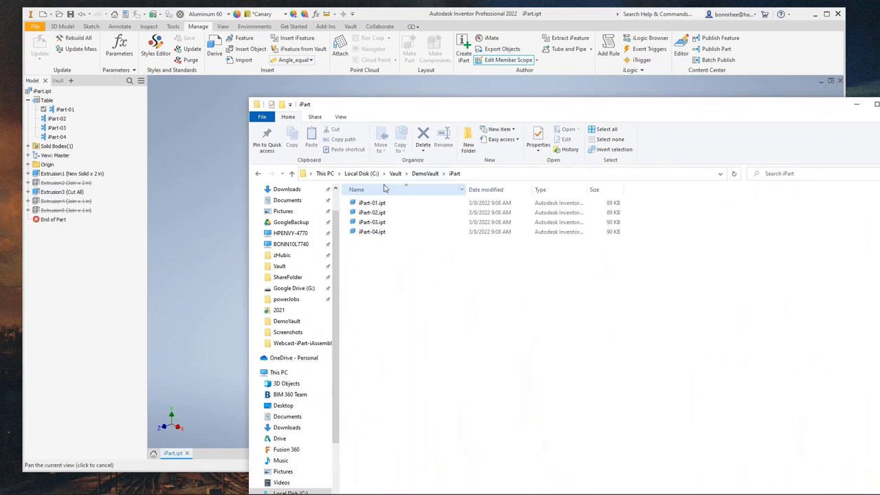
left_click(425, 173)
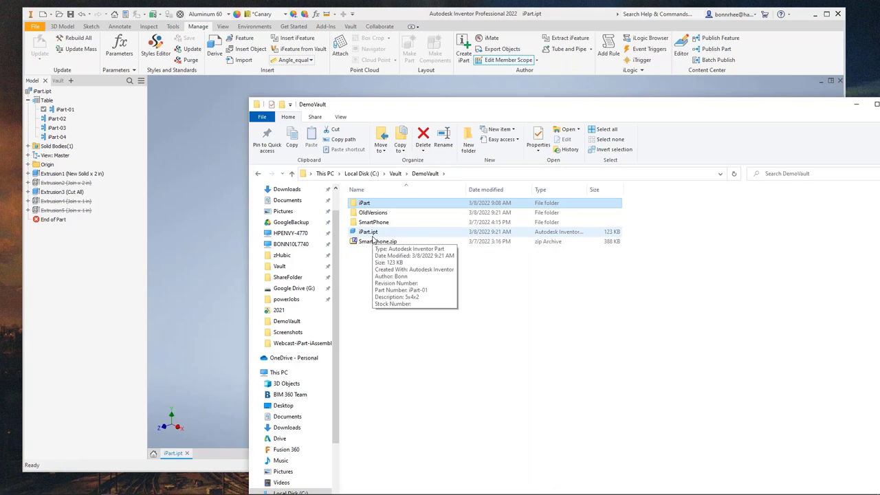
left_click(173, 180)
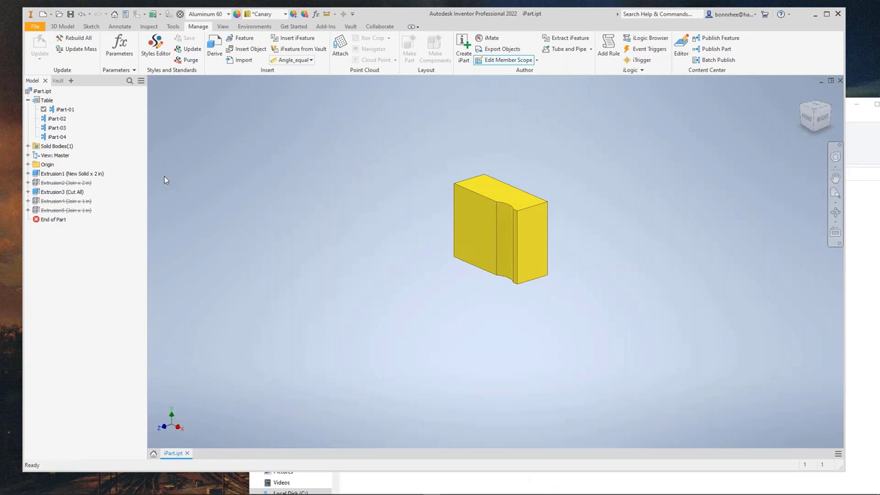
Rename the part's top node in the model browser as iPartxx.ipt
left_click(43, 92)
left_click(42, 94)
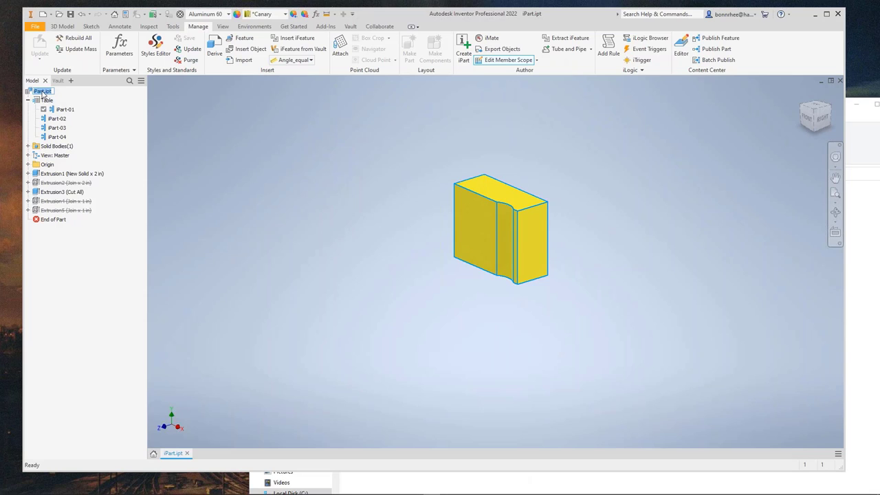
left_click(45, 91)
type("xx")
left_click(208, 140)
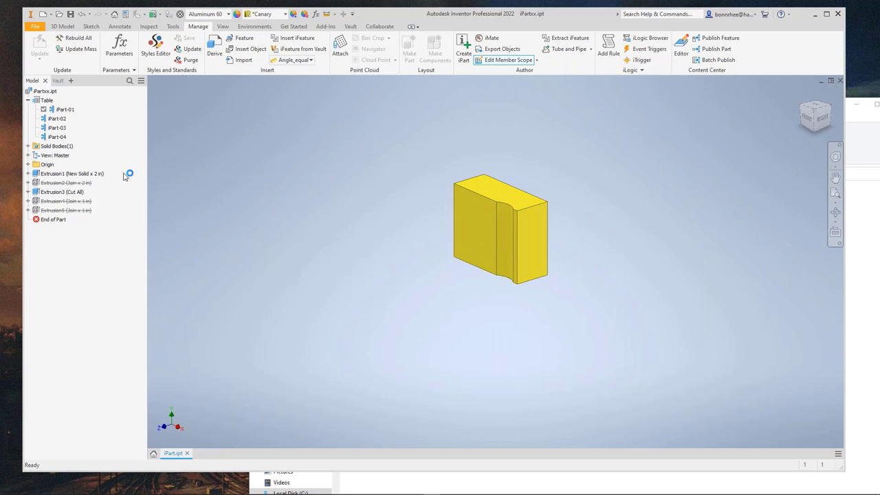
Save the renamed part and check the factory file's name in the DemoVault folder in File Explorer
left_click(350, 486)
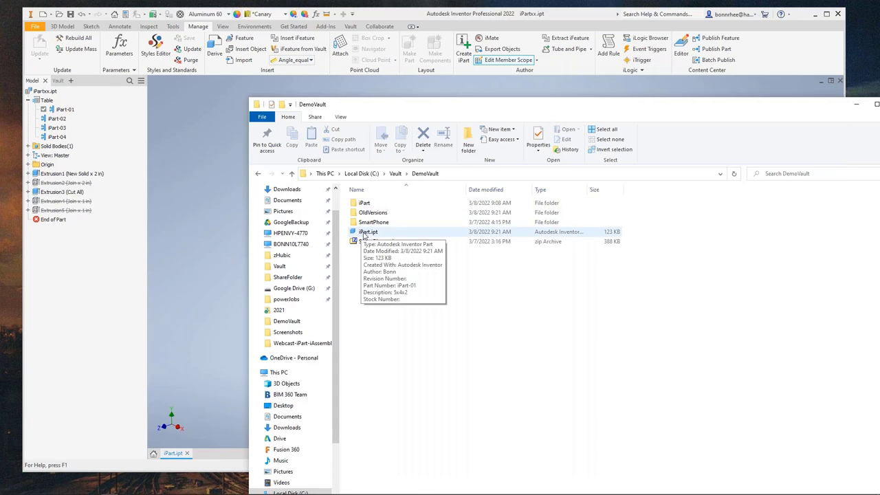
left_click(82, 301)
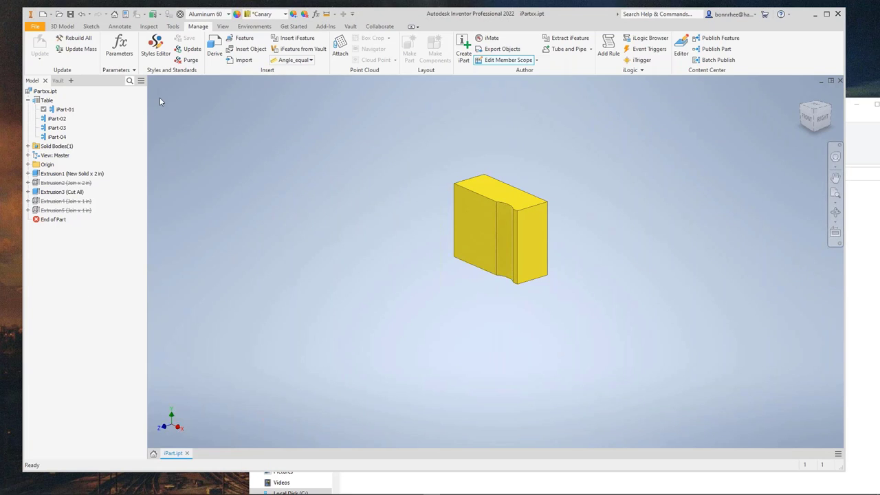
left_click(365, 480)
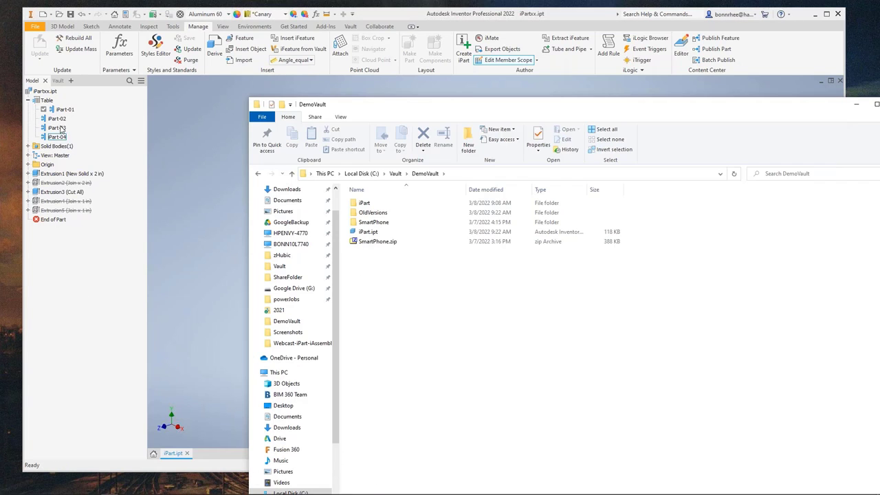
Generate the member files for all four members, iPart-01 through iPart-04, in Inventor
left_click(64, 110)
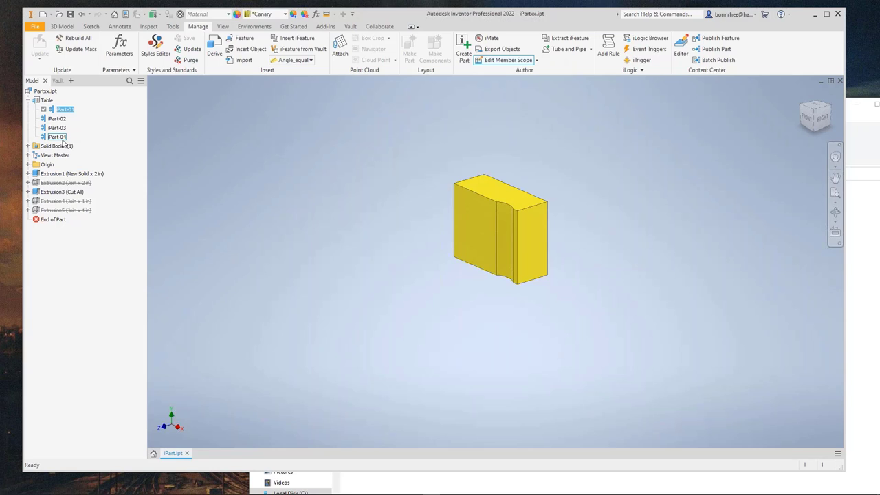
left_click(60, 137, "shift")
right_click(60, 134)
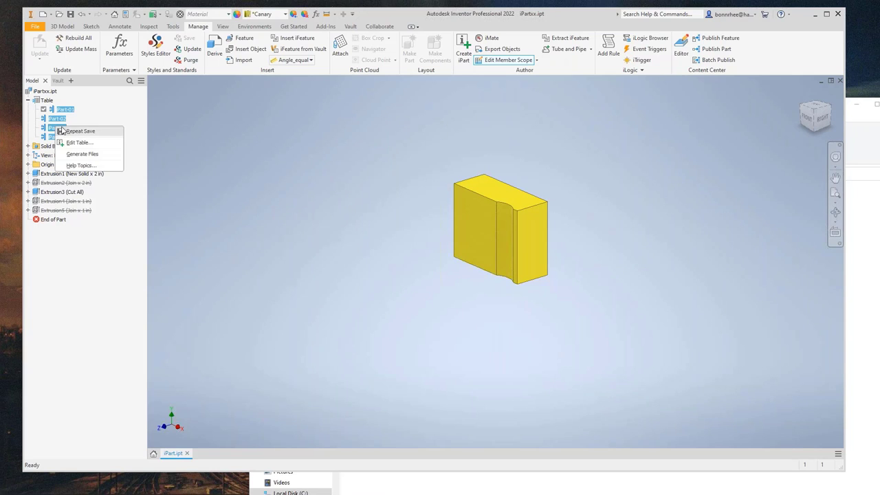
left_click(85, 155)
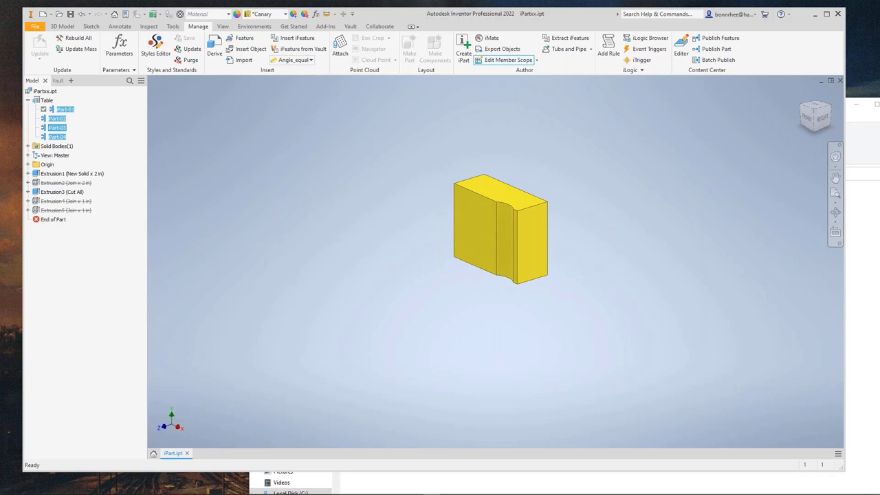
Check the DemoVault folder in File Explorer for the iPartxx member folder, and return to Inventor
left_click(442, 483)
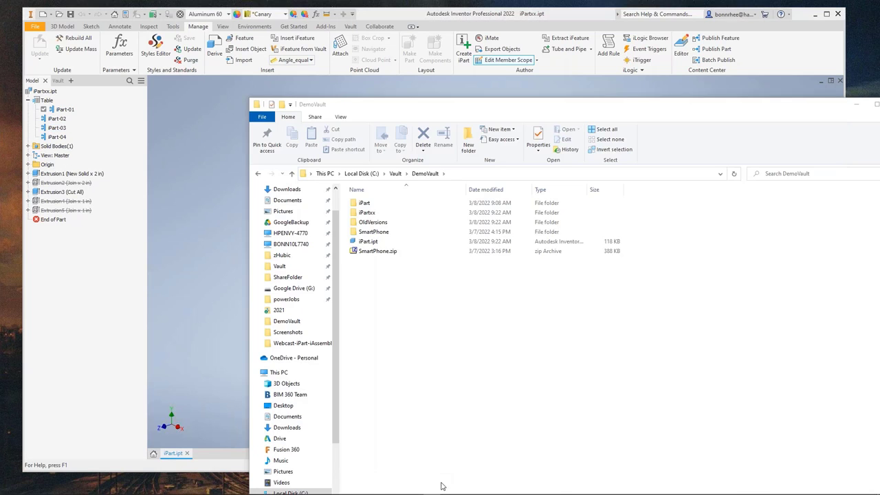
left_click(370, 214)
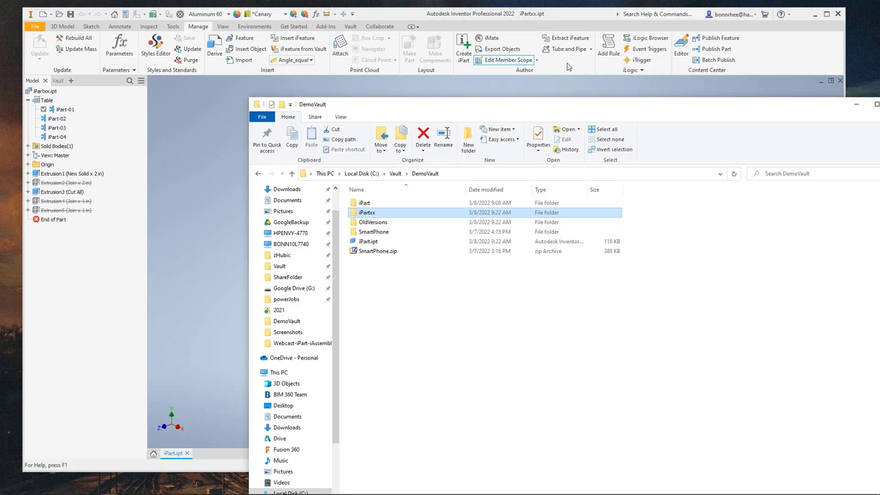
left_click(194, 216)
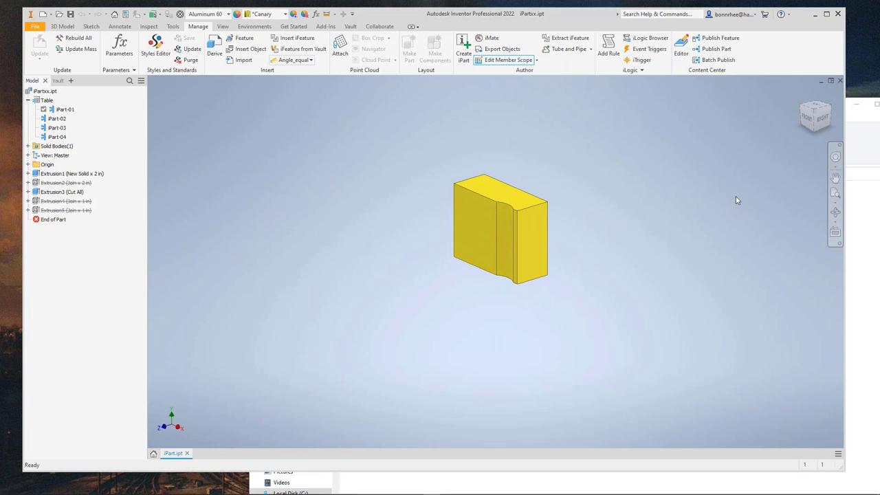
Check the DemoVault folder in File Explorer once more, and create a new assembly in Inventor from the Standard.iam template
left_click(876, 169)
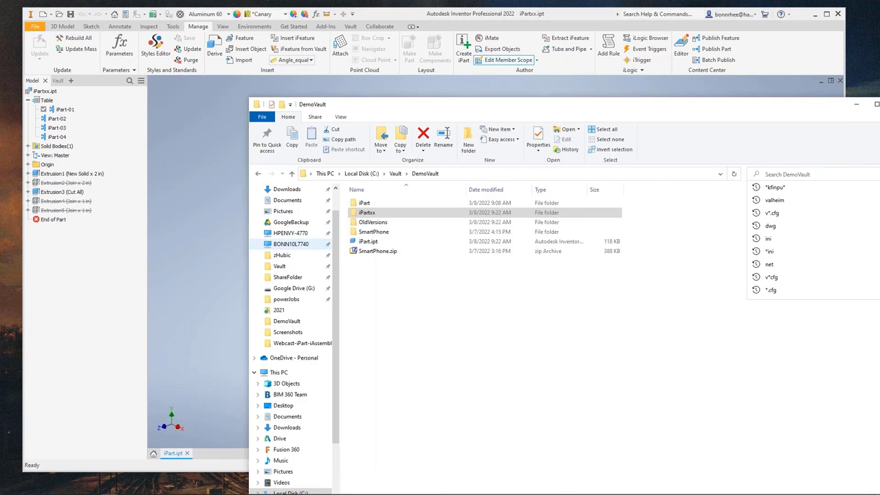
left_click(224, 219)
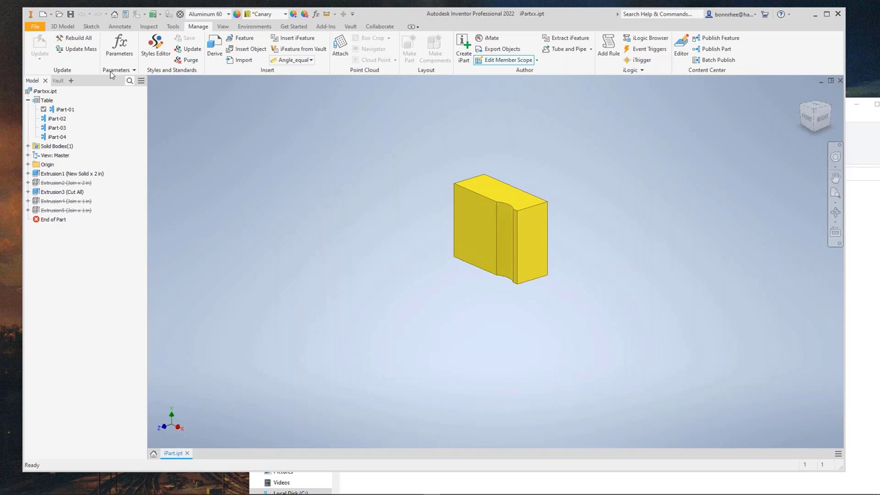
left_click(42, 15)
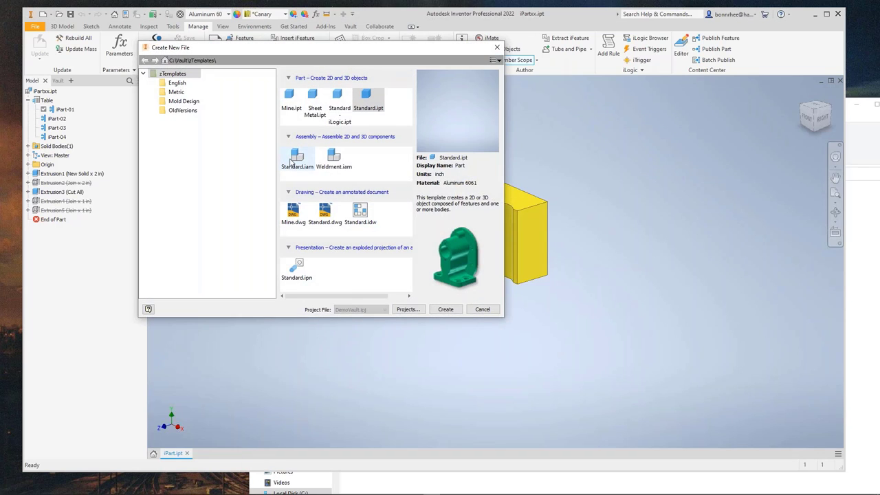
double_click(295, 163)
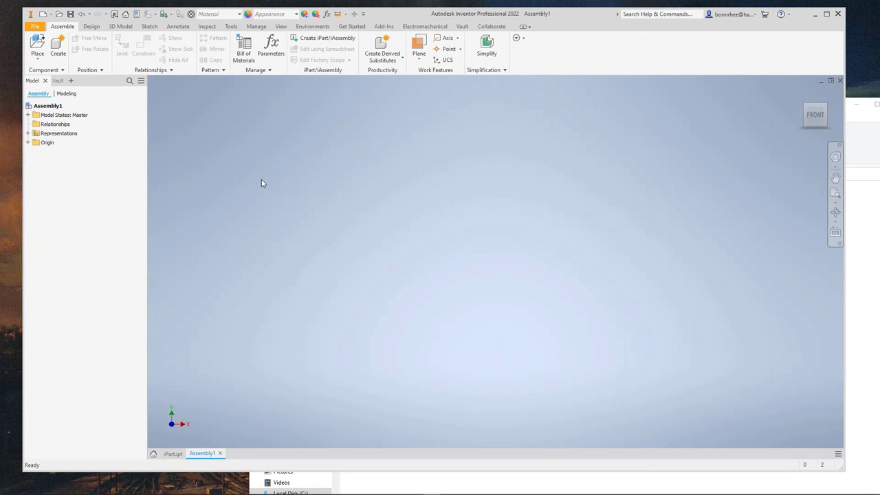
Start placing a component in the assembly, choosing the factory file iPart.ipt from the DemoVault folder
left_click(38, 44)
left_click(320, 177)
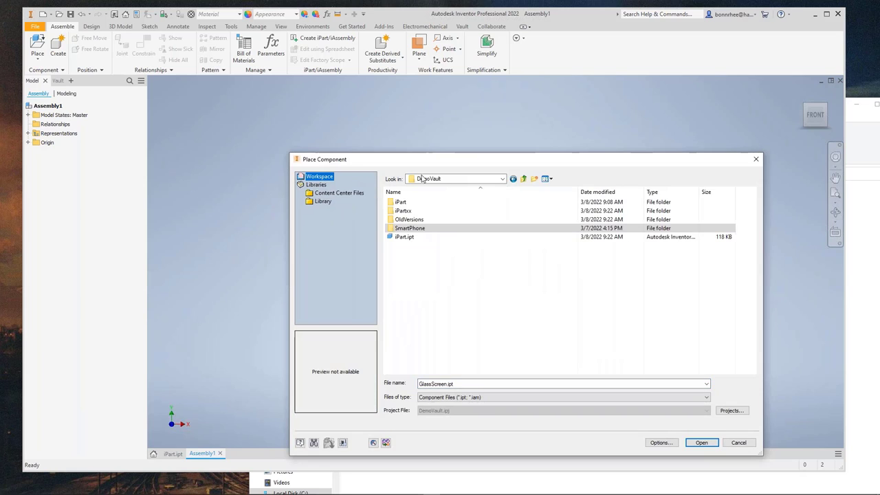
left_click_drag(422, 163, 320, 122)
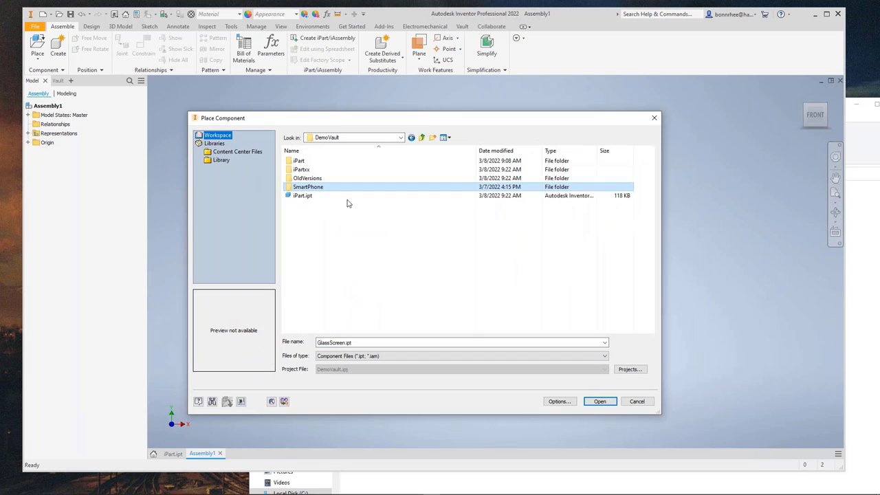
double_click(308, 162)
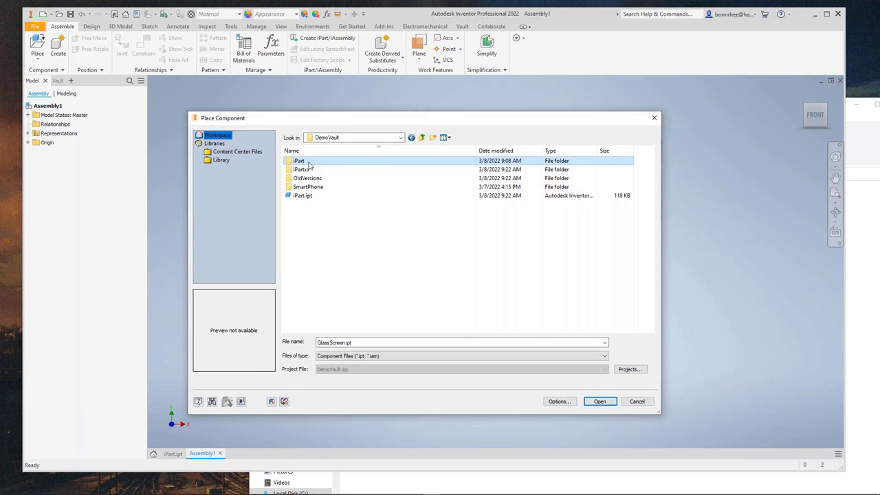
left_click(422, 139)
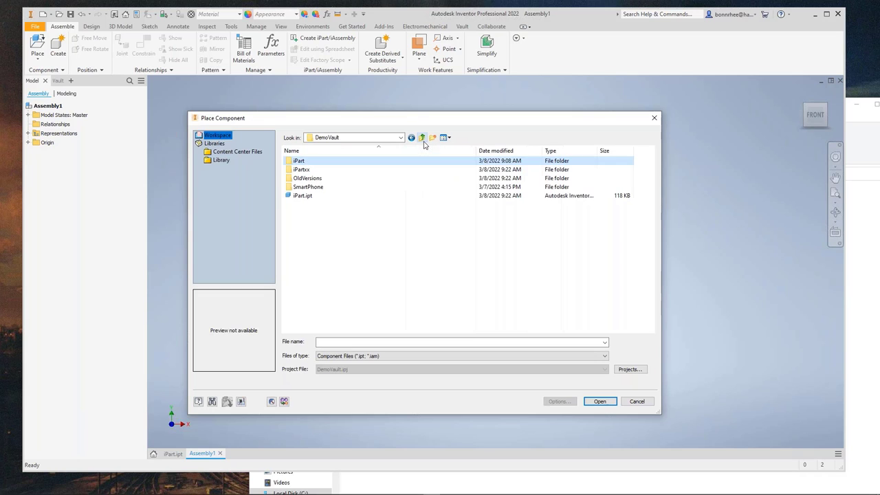
left_click(306, 199)
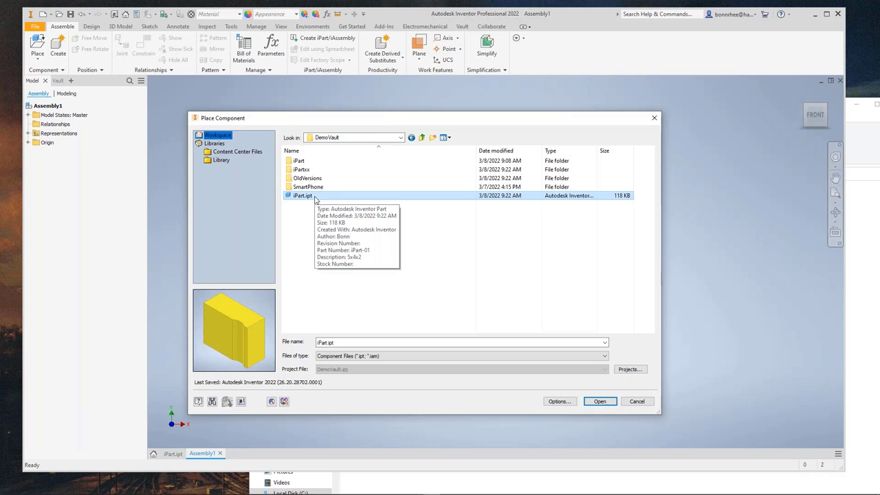
double_click(303, 196)
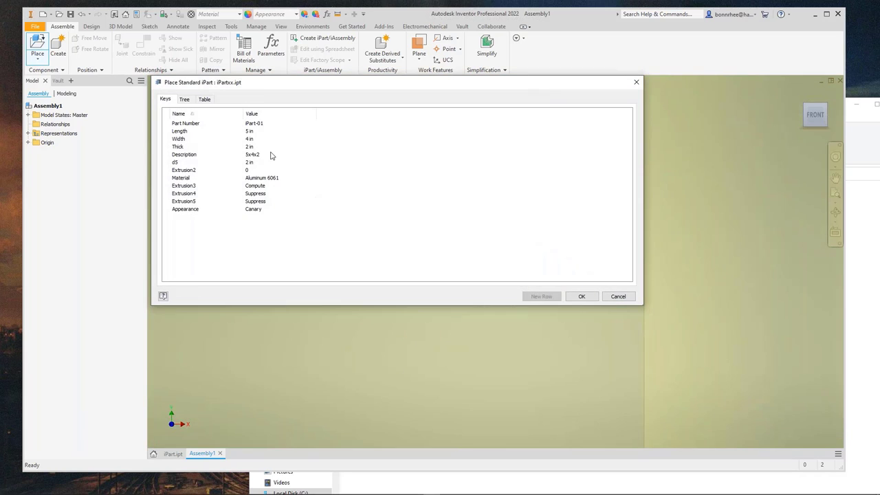
Review the placement dialog's member tree and table, and preview members iPart-02, iPart-03 and iPart-04 from the tree
left_click_drag(265, 86, 244, 77)
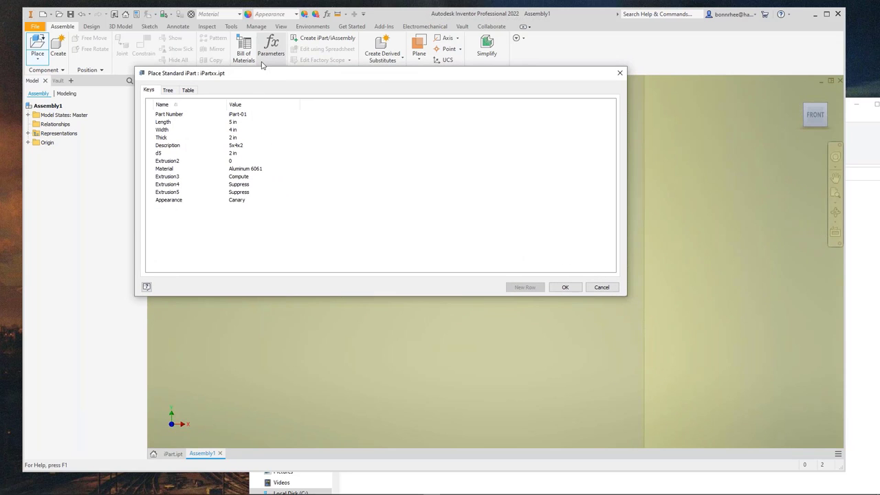
mouse_move(260, 77)
left_mouse_down()
mouse_move(266, 86)
mouse_move(257, 88)
left_mouse_up()
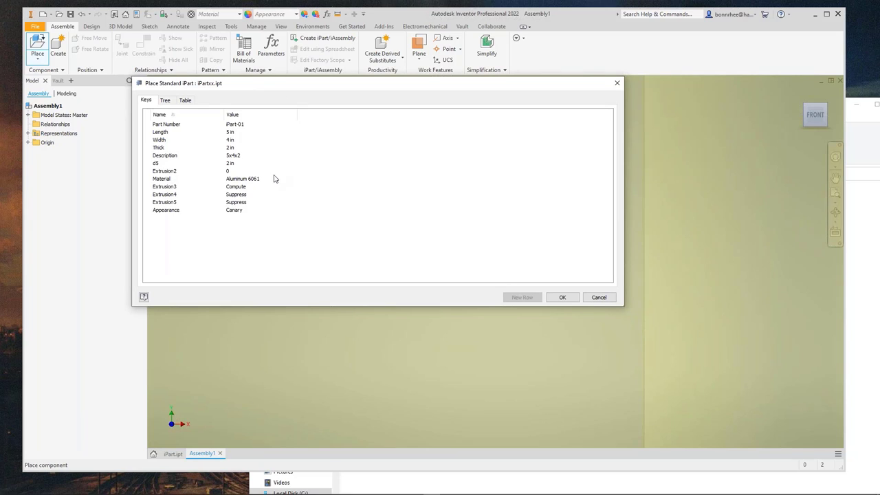
left_click(165, 100)
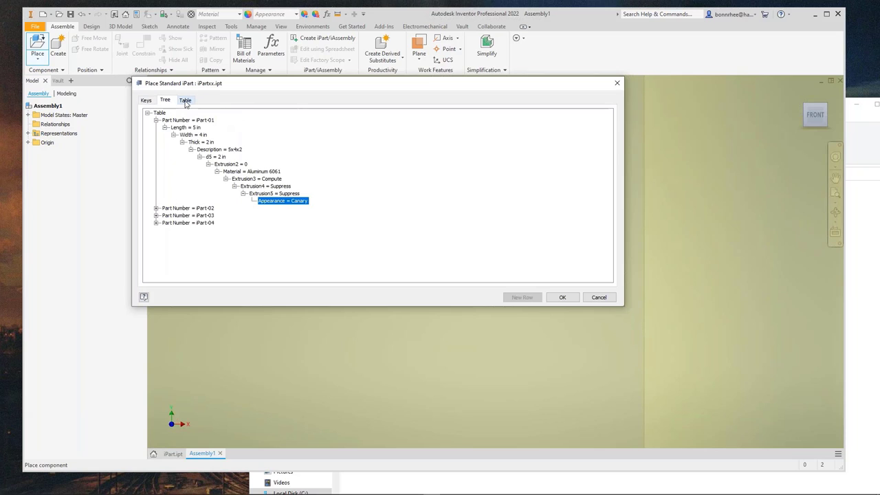
left_click(185, 101)
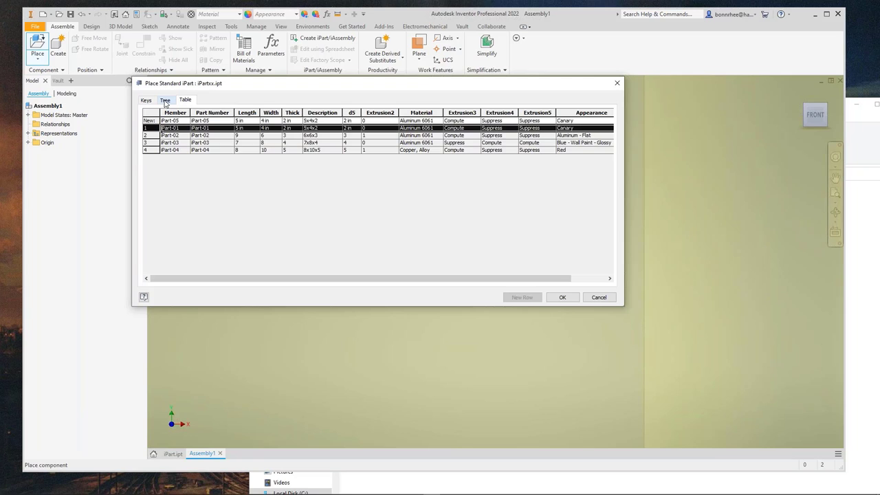
left_click(165, 100)
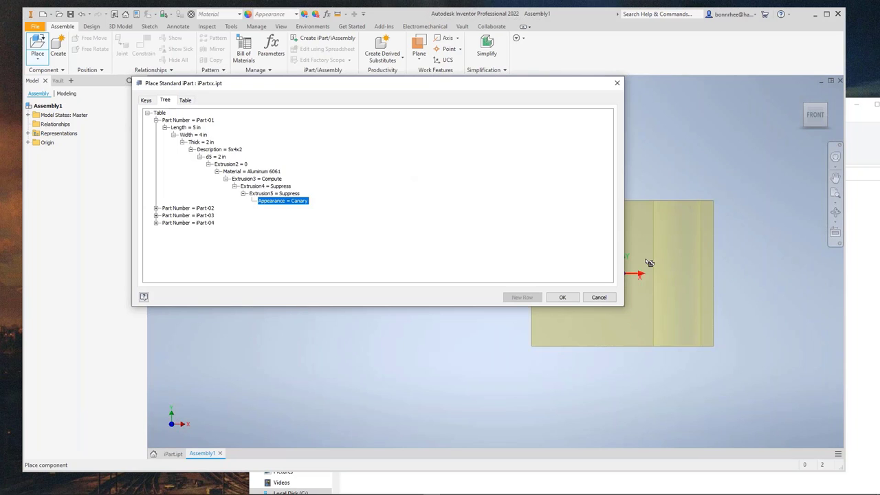
left_click(182, 209)
left_click(205, 216)
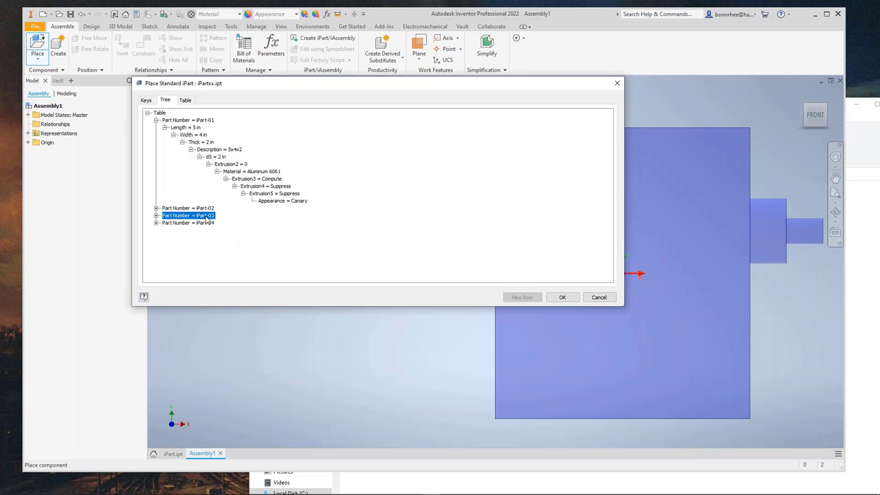
left_click(206, 222)
left_click(206, 215)
left_click(206, 211, "shift")
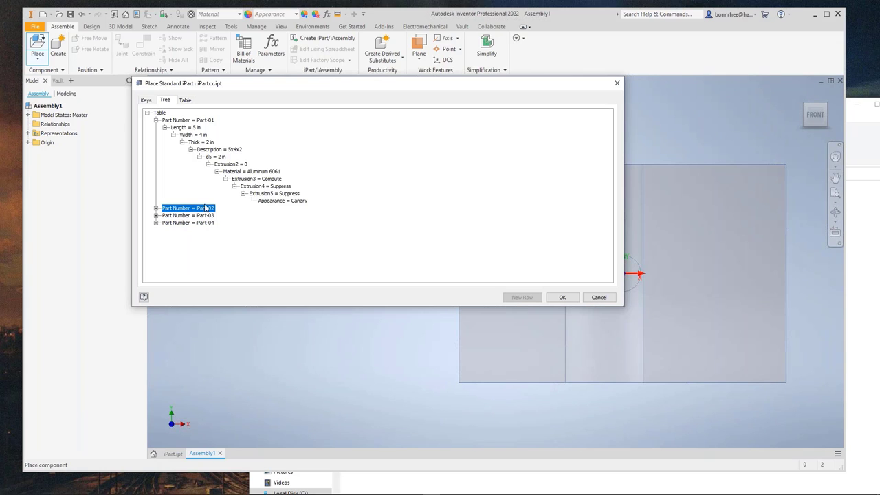
Choose member iPart-01 from the member table and place it grounded at the assembly origin
left_click(185, 100)
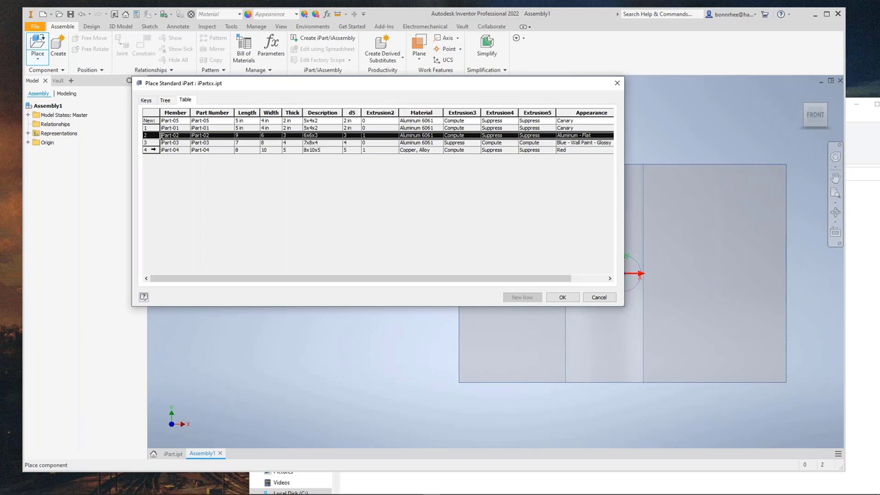
left_click(155, 150)
left_click(152, 143)
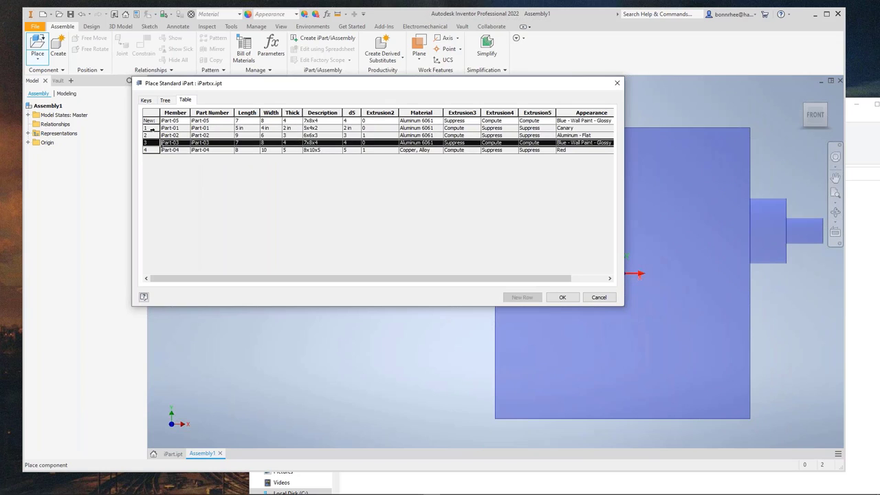
left_click(152, 127)
right_click(705, 241)
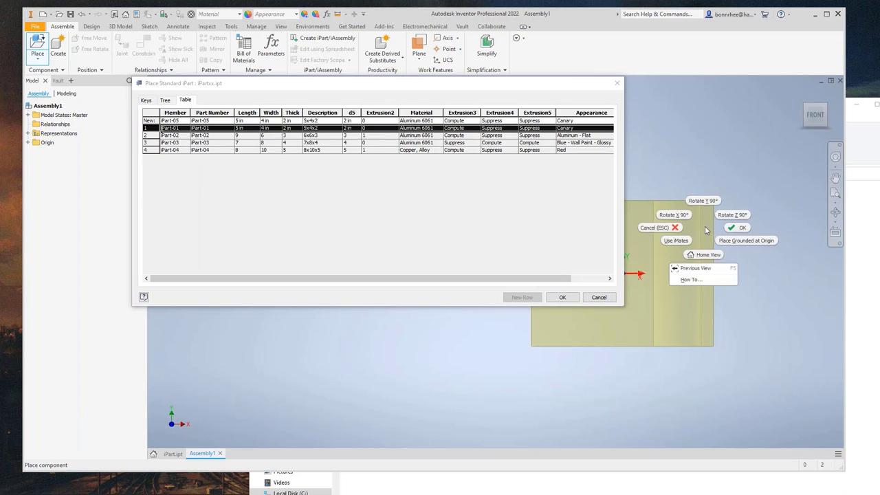
left_click(749, 246)
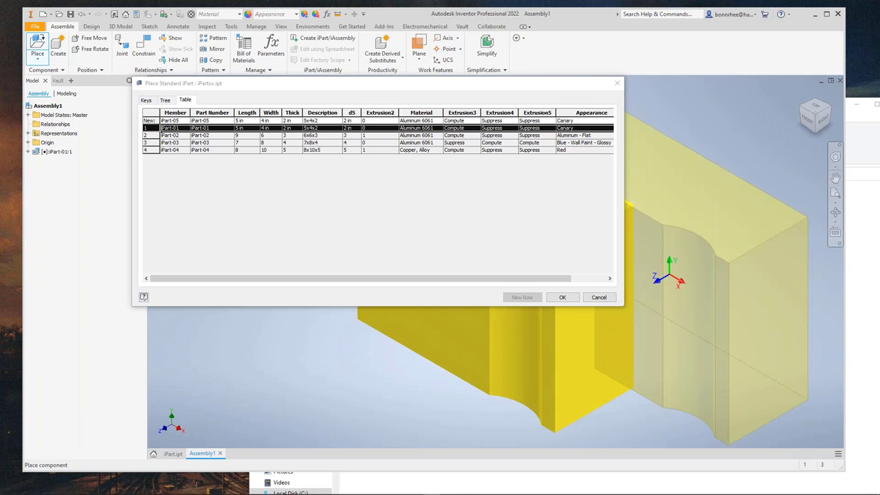
Place two instances of member iPart-03 beside the grounded iPart-01 block
left_click(151, 142)
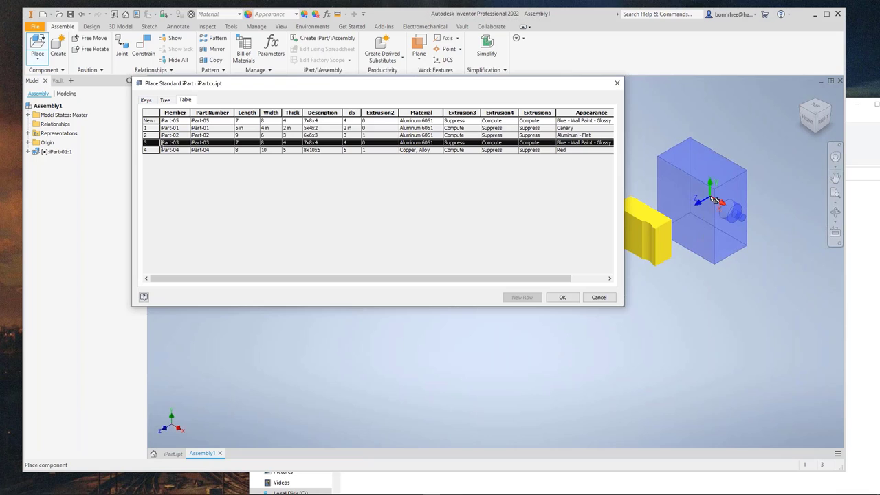
left_click(715, 201)
left_click(588, 337)
Preview member iPart-04 and compare its tree and table listings, and end the placement without inserting it
left_click(149, 151)
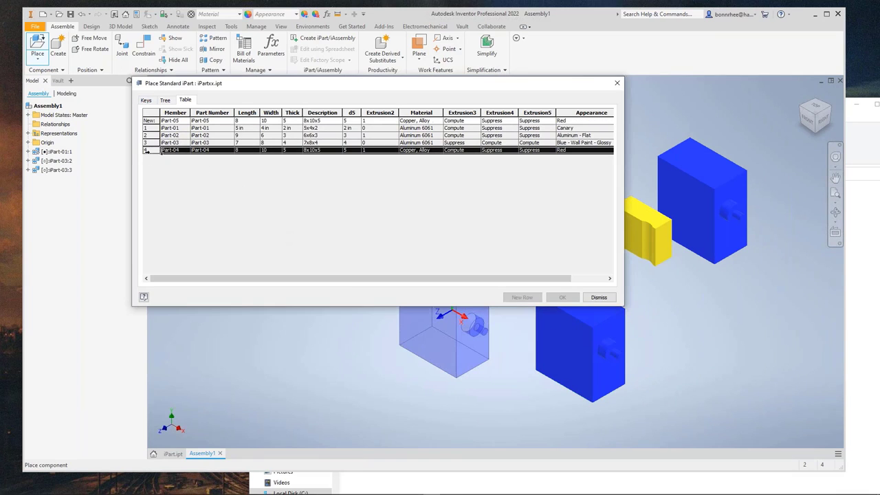
left_click(166, 100)
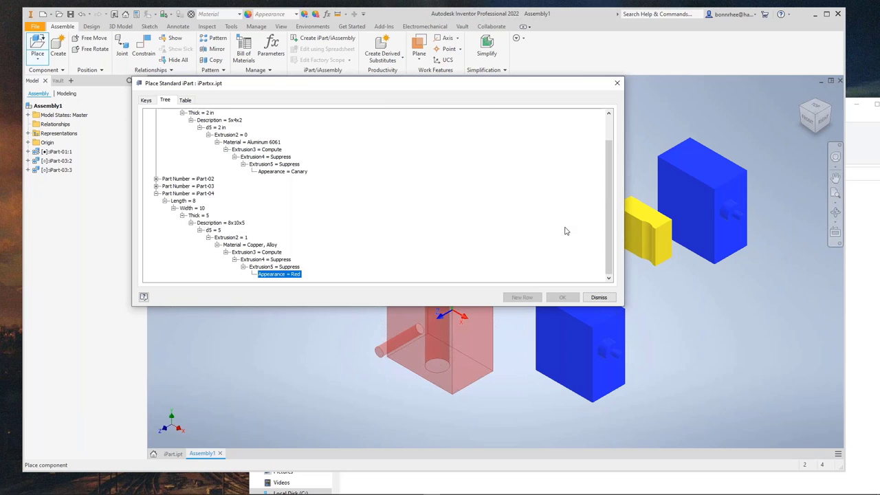
left_click(185, 101)
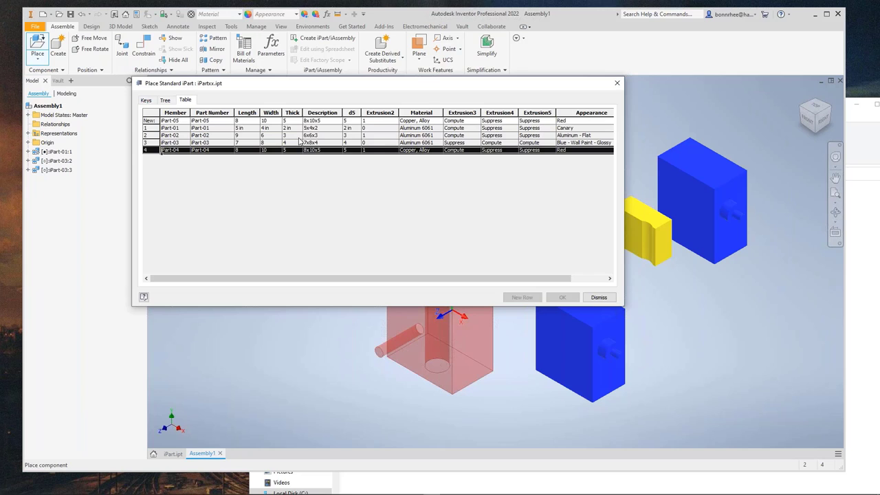
left_click_drag(253, 83, 249, 86)
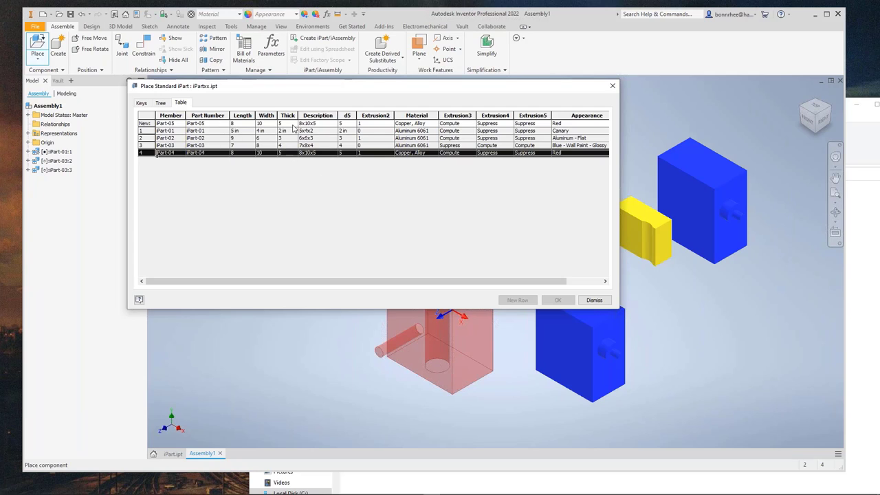
left_click(593, 300)
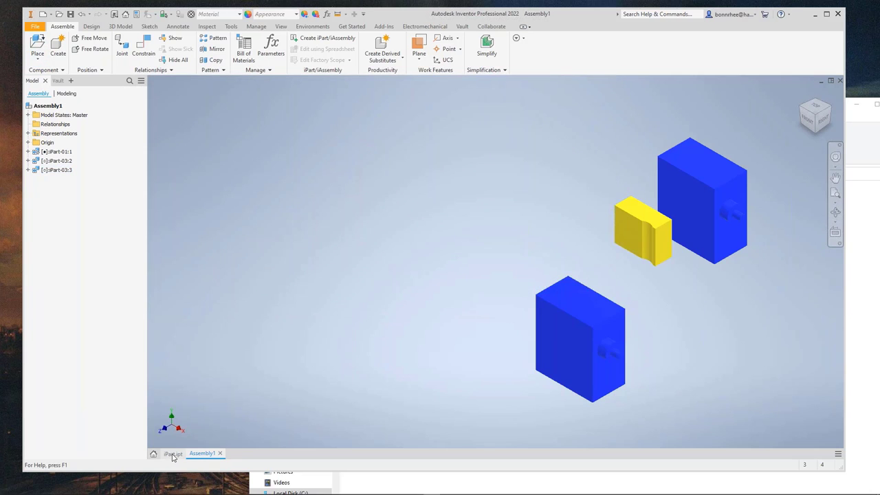
Create a new part from the Standard.ipt template and start a 2D sketch on the XY plane
left_click(42, 15)
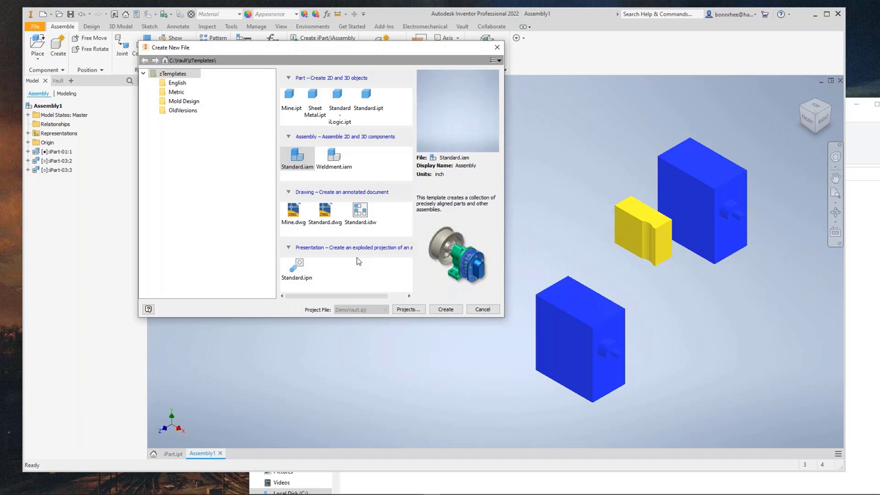
double_click(362, 103)
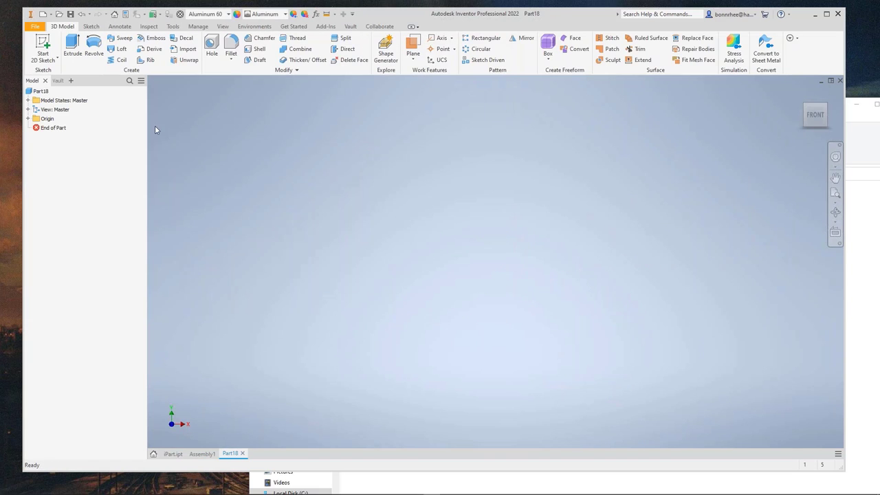
left_click(42, 48)
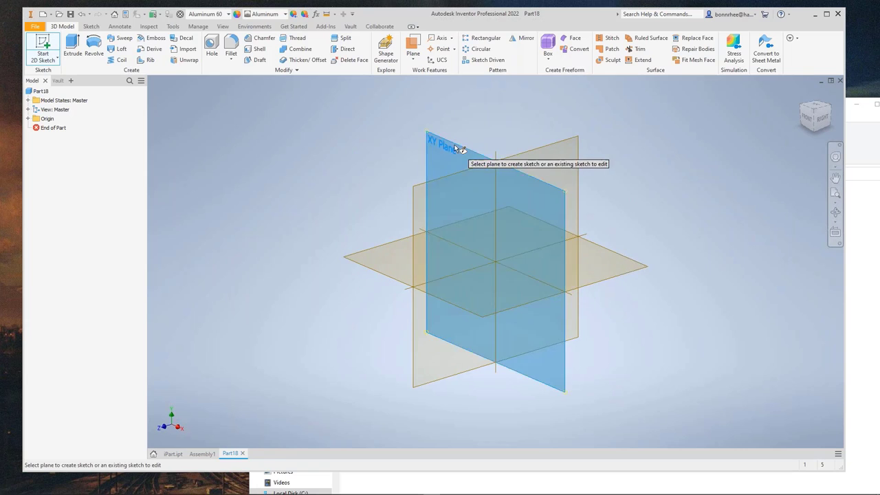
left_click(454, 146)
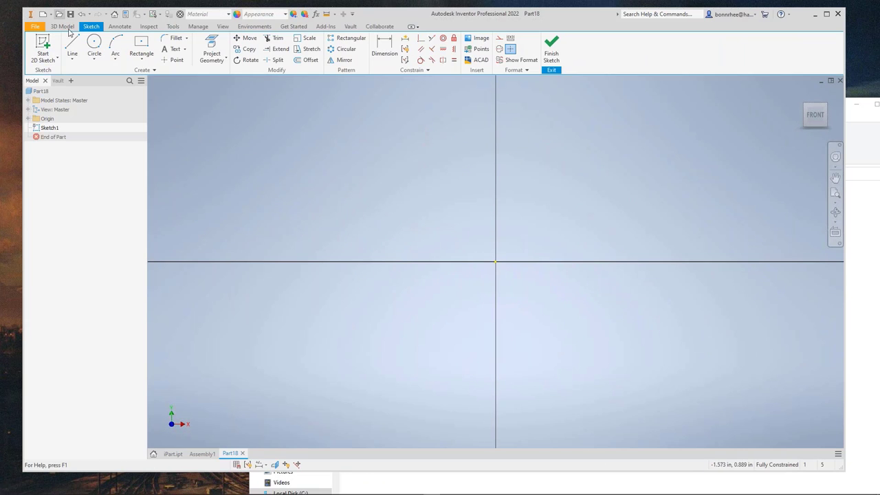
Draw a 2 in diameter circle centred on the sketch origin and finish the sketch
left_click(94, 44)
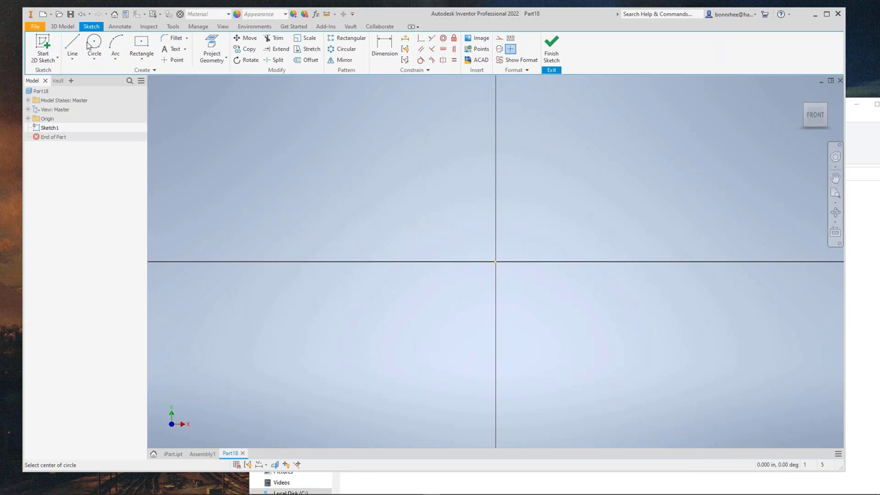
left_click(496, 262)
type("2")
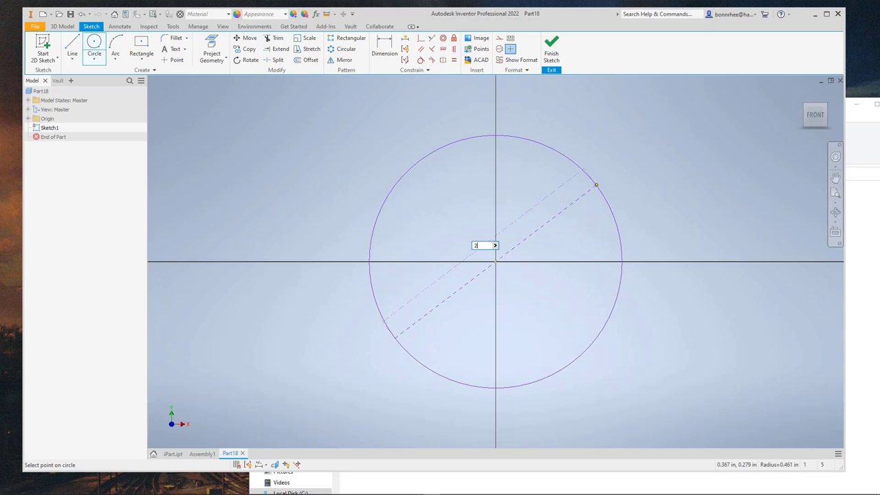
key("Return")
scroll(595, 184, "up", 5)
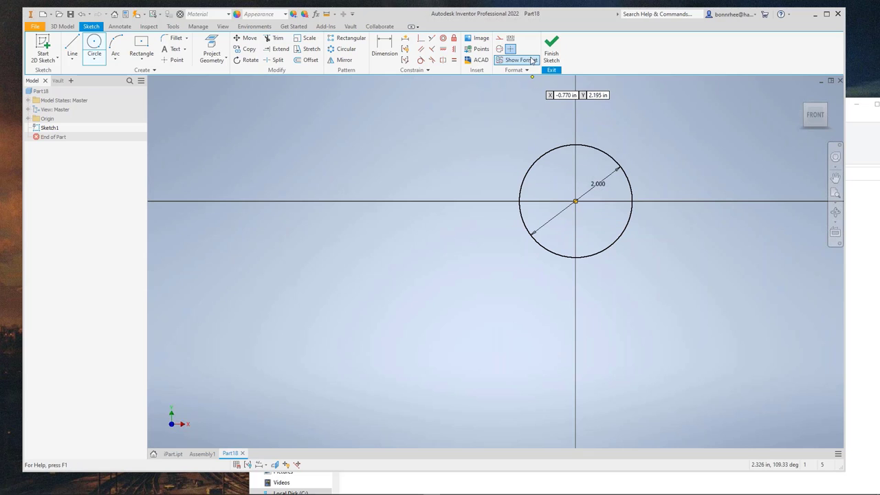
left_click(551, 51)
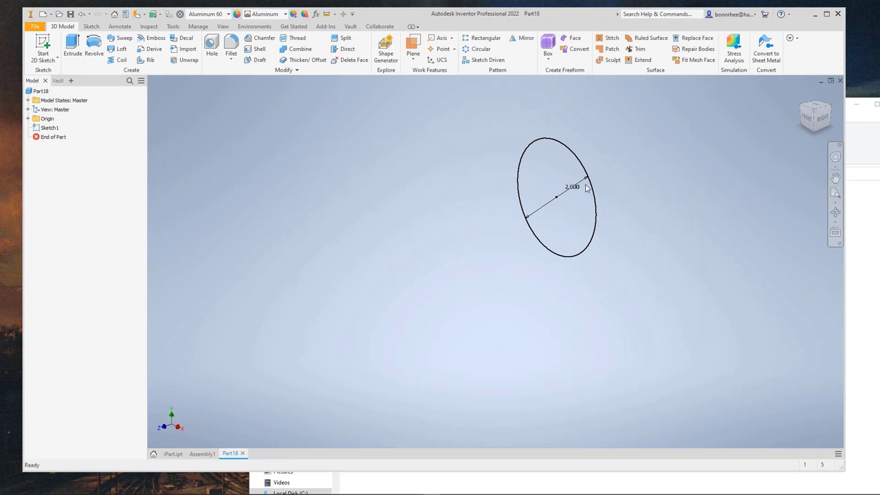
Extrude the circular profile symmetrically about the sketch plane to a total distance of 1 in
key("e")
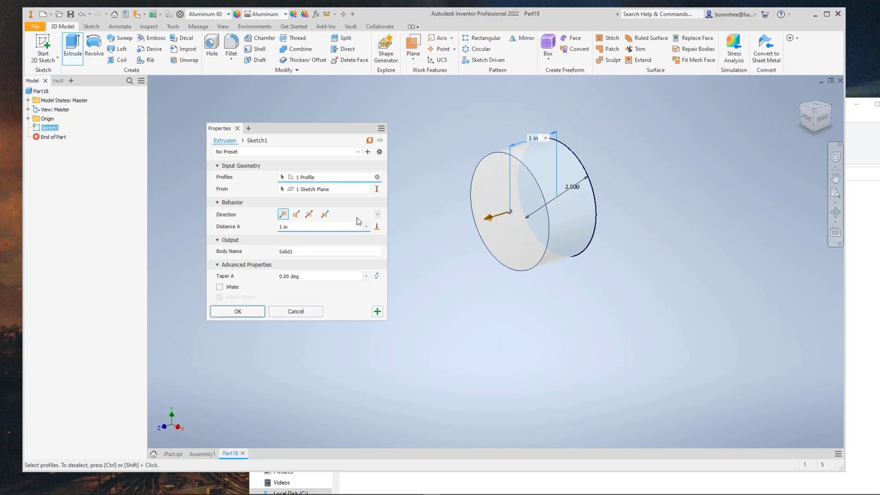
left_click(309, 214)
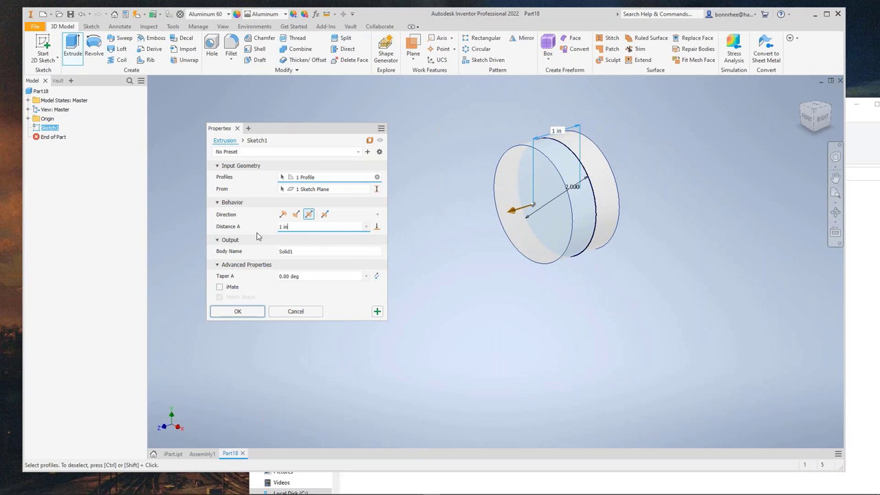
left_click_drag(292, 228, 278, 227)
left_click(290, 227)
left_click(247, 313)
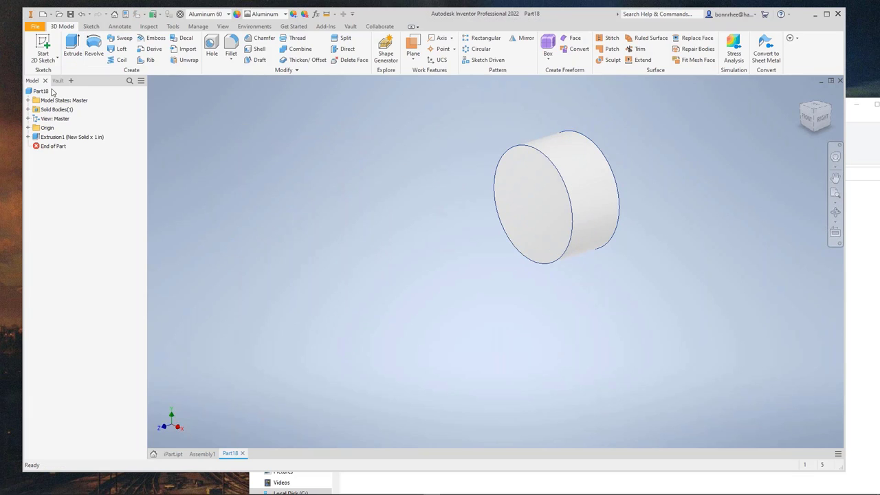
Save the new part as CustomiPart in the DemoVault folder
left_click(71, 14)
type("CustomiPart")
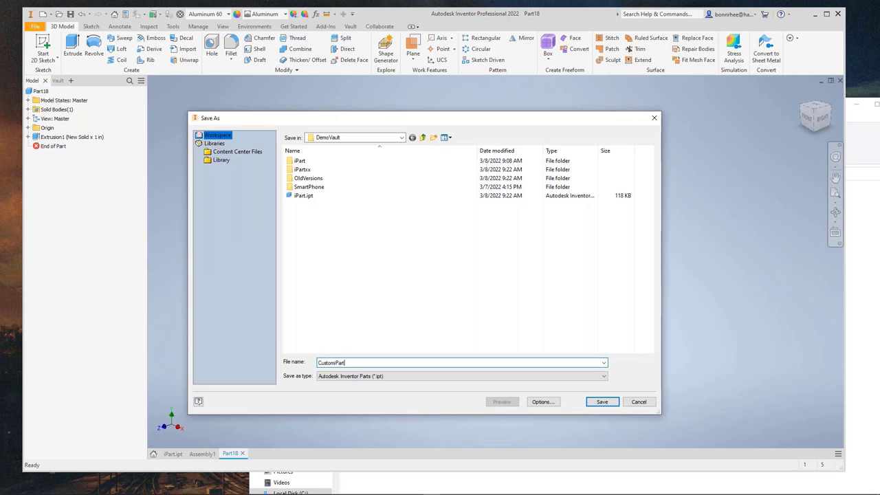
key("Return")
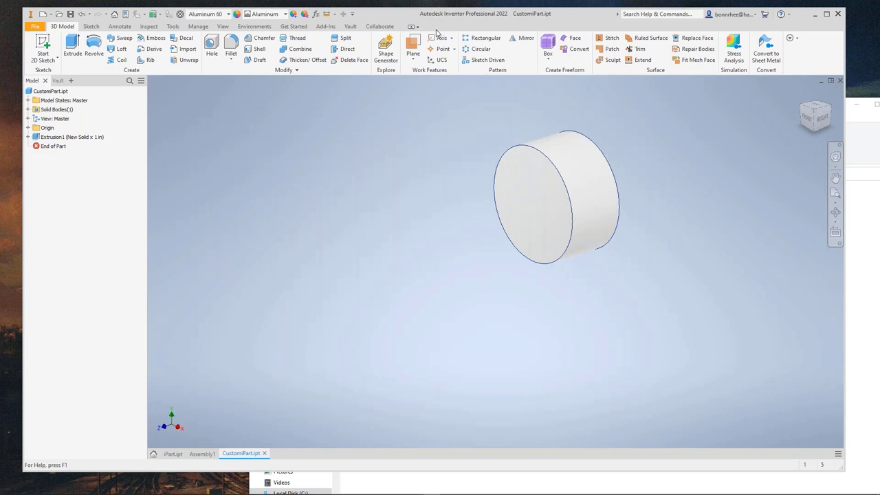
Start creating an iPart from the cylinder and add the extrusion distance parameter d1 to the member table
left_click(198, 26)
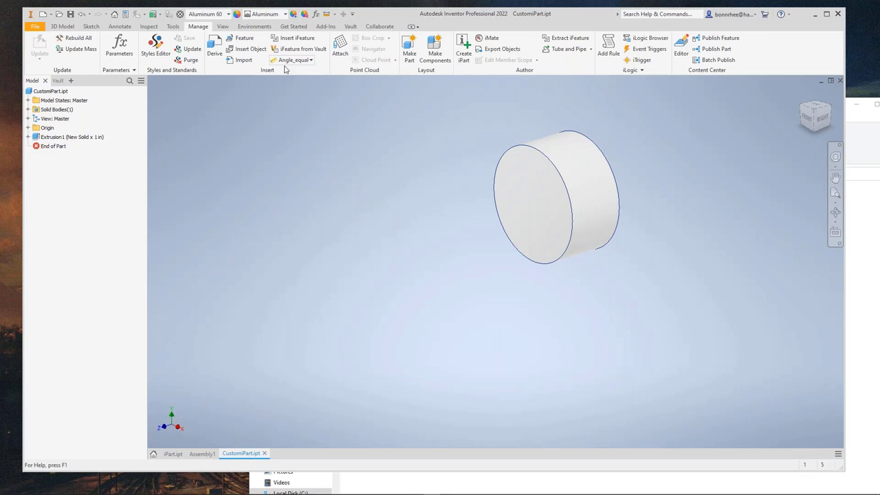
left_click(466, 55)
left_click_drag(435, 65, 406, 80)
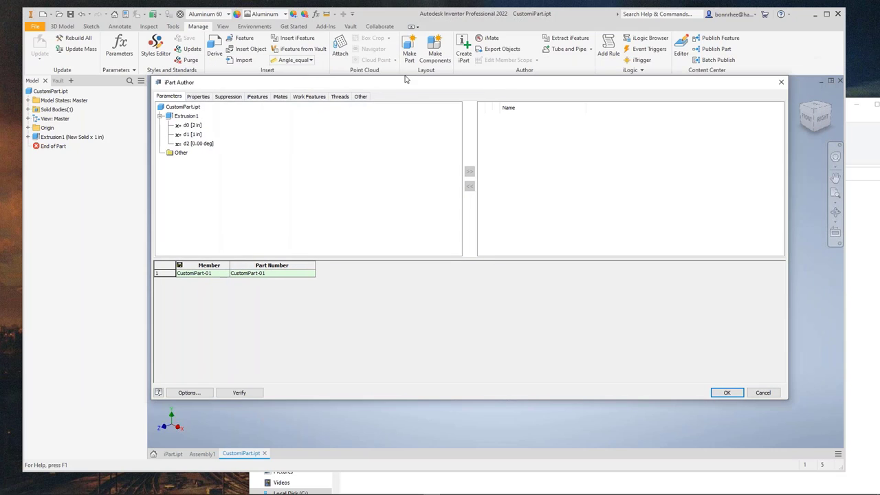
left_click(187, 135)
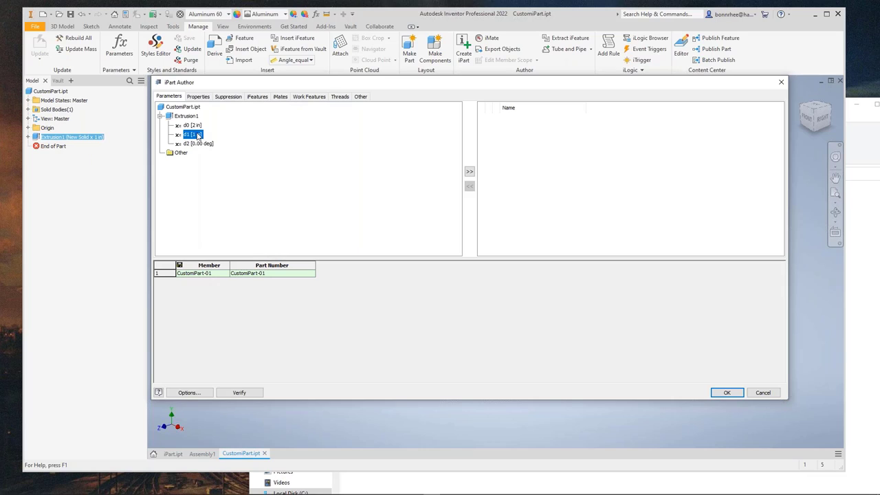
left_click(470, 171)
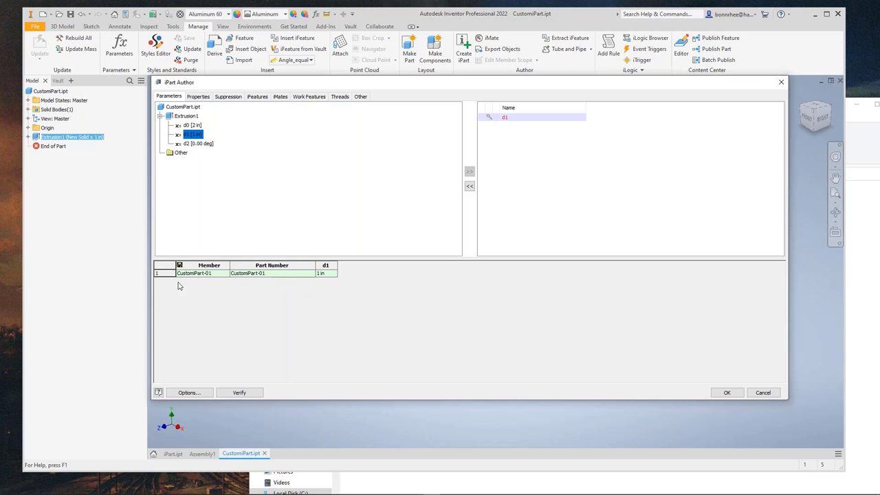
Make the d1 column of the iPart table a custom parameter column
left_click(323, 274)
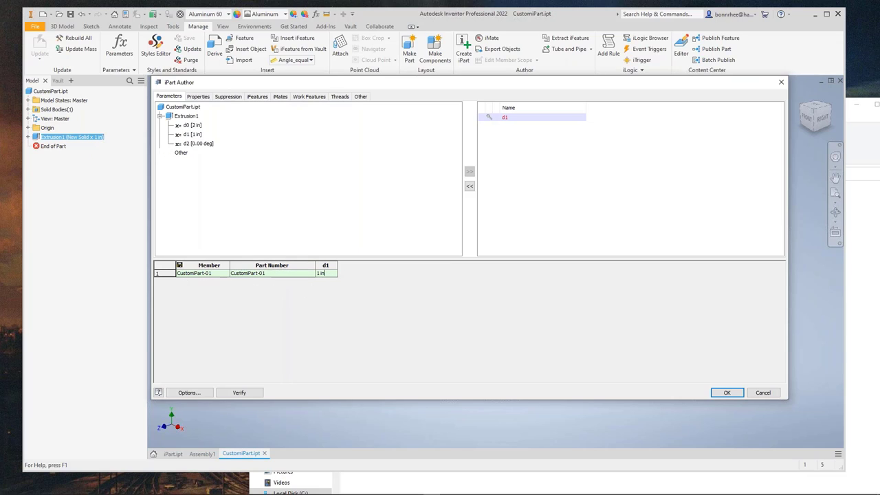
left_click(326, 265)
right_click(326, 265)
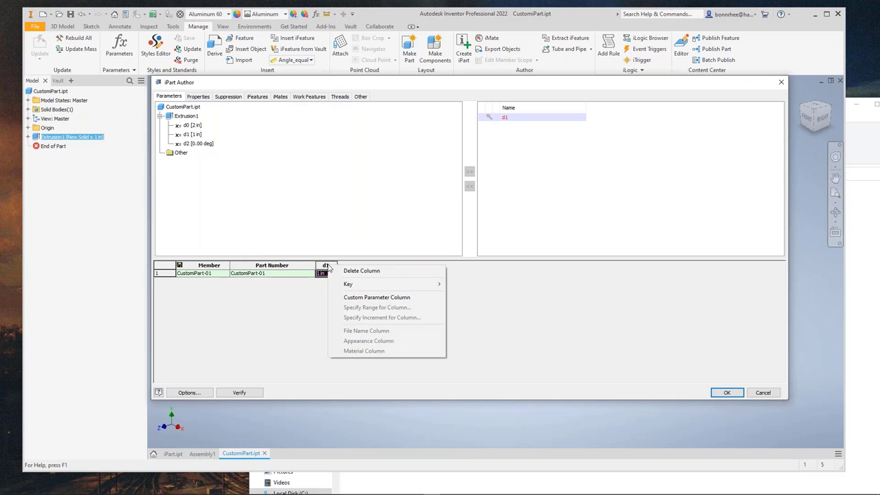
left_click(380, 299)
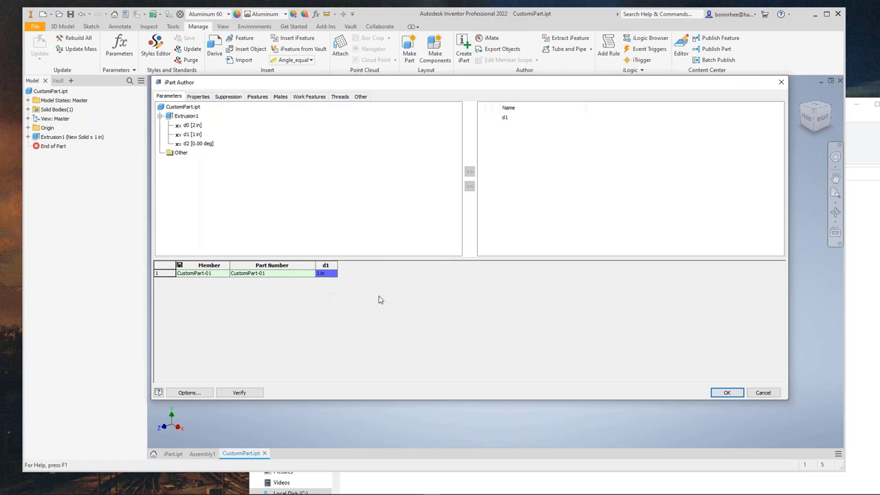
Specify a bounded range for the custom d1 column with a minimum of 4 and a maximum of 144
left_click(330, 263)
right_click(330, 263)
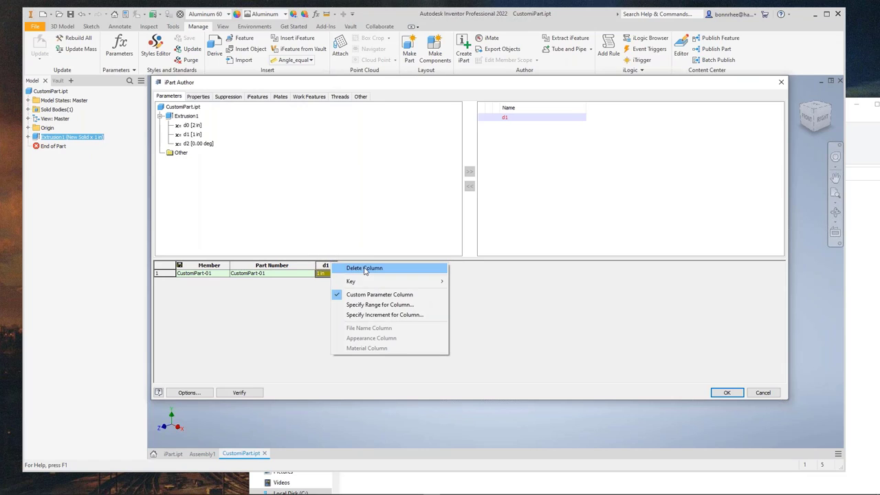
left_click(382, 305)
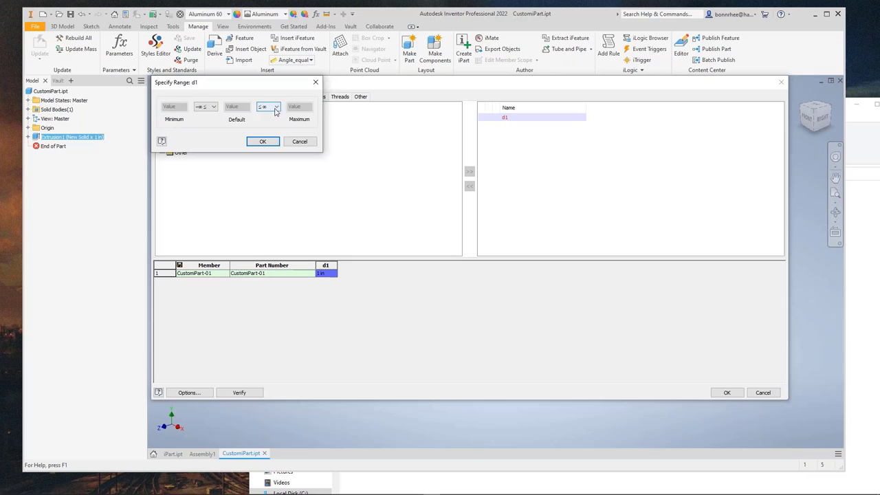
left_click(207, 107)
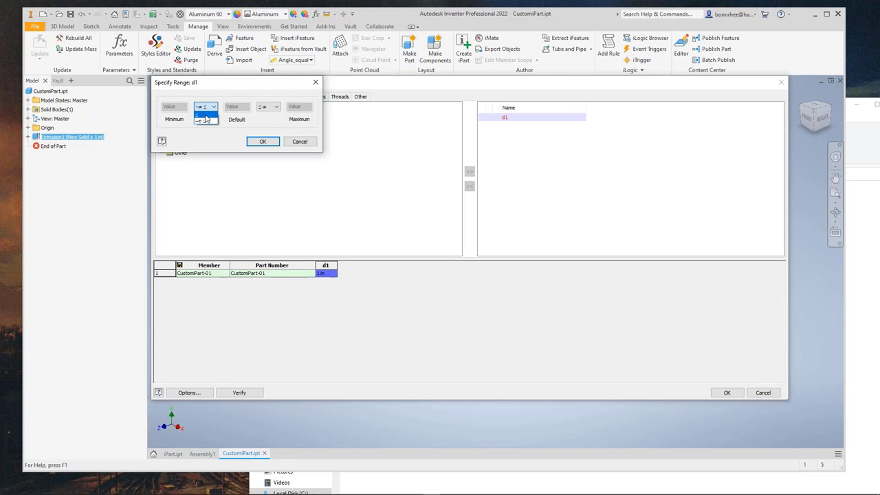
left_click(204, 119)
left_click(274, 107)
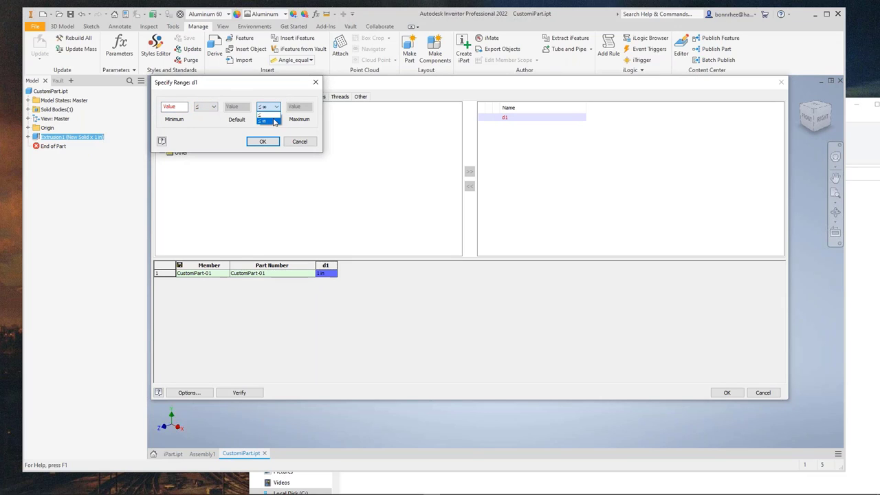
left_click(269, 119)
left_click(174, 107)
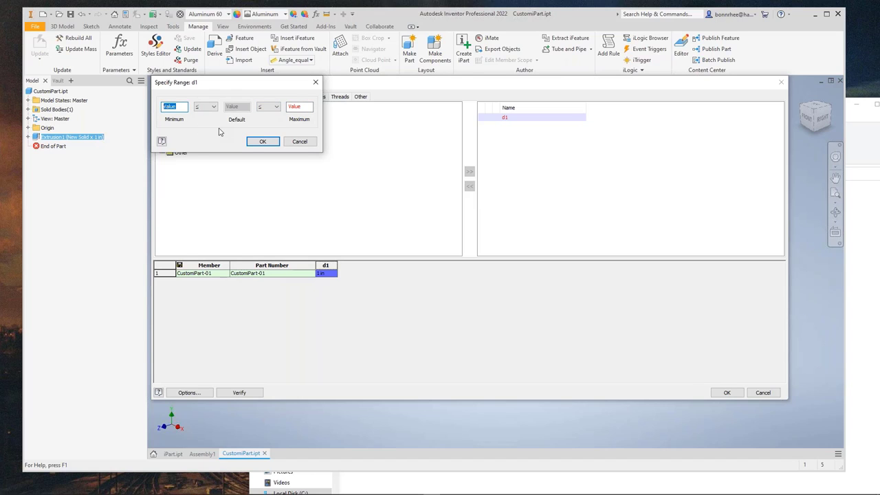
type("4")
key("Tab")
type("144")
left_click(262, 143)
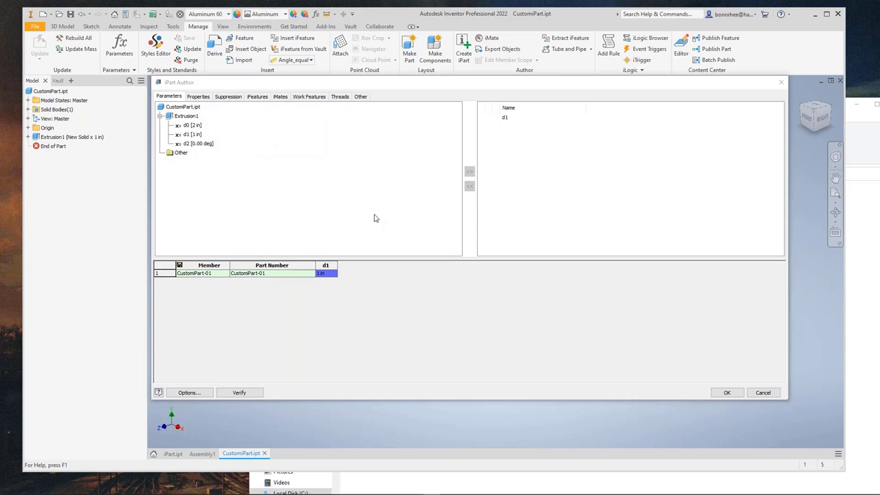
Open the increment setting for the custom d1 column and move its dialog clear of the table
right_click(325, 266)
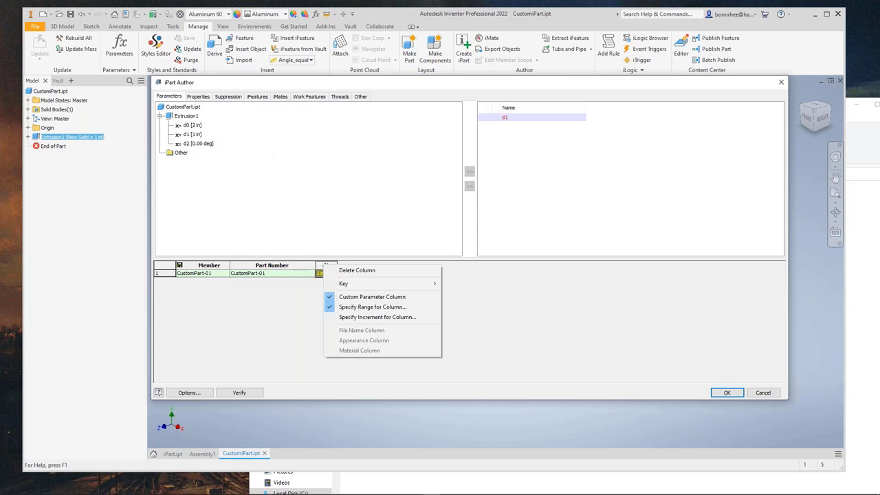
left_click(382, 318)
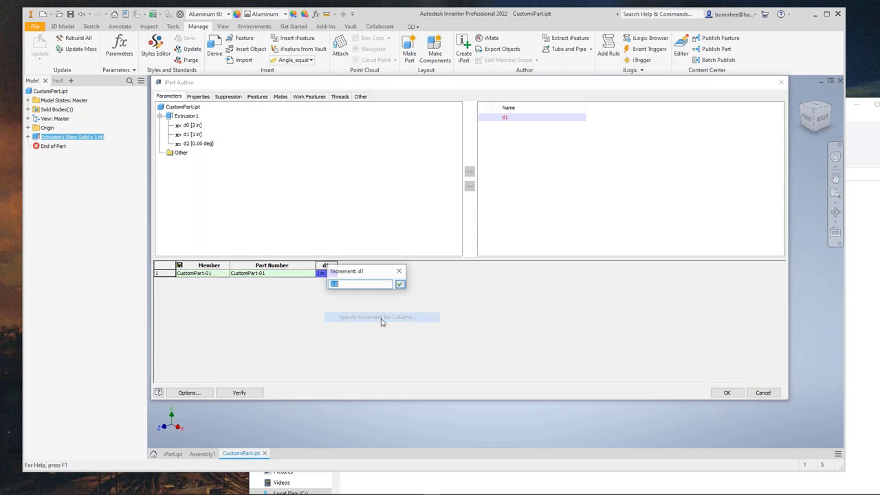
left_click_drag(363, 274, 328, 188)
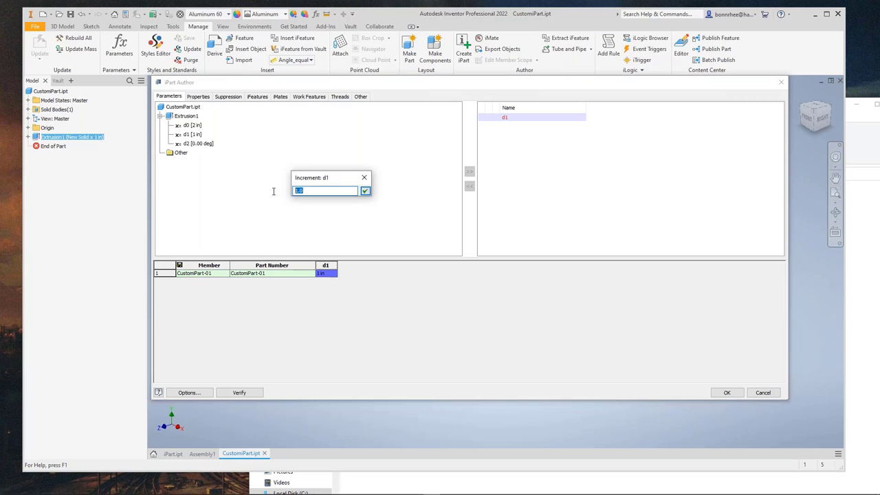
Set the increment of the custom d1 column to 0.5 and save the iPart table
type(".5")
left_click(365, 192)
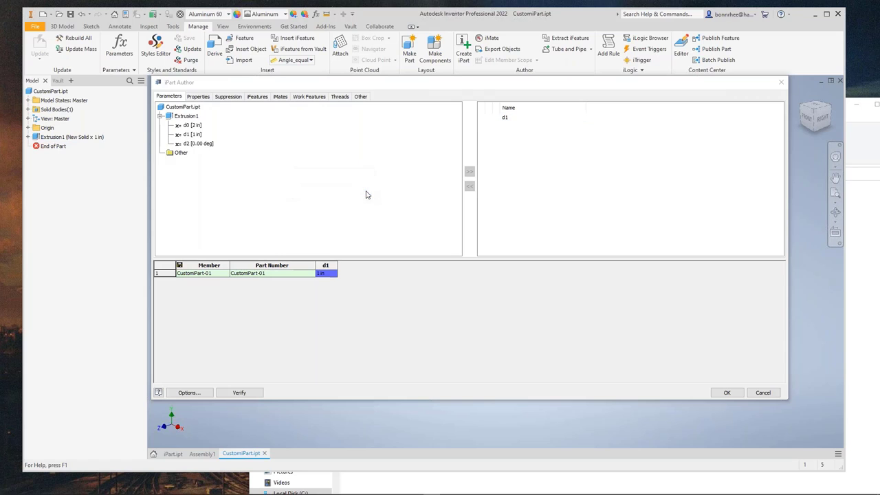
left_click(727, 393)
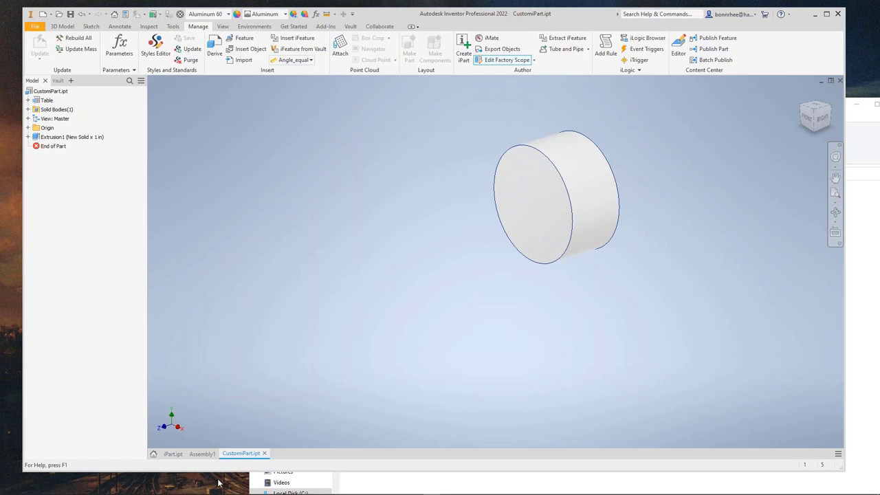
In Assembly1, begin placing CustomiPart.ipt and set its d1 value to 4 in
left_click(201, 454)
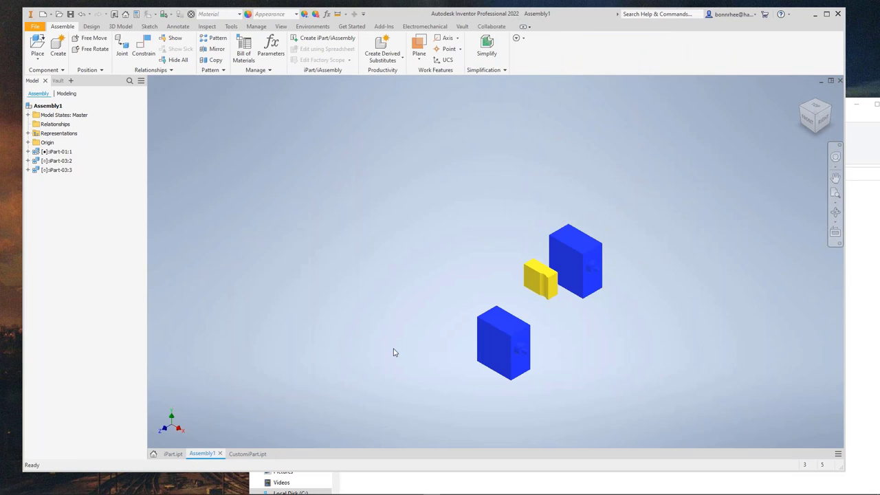
left_click(35, 42)
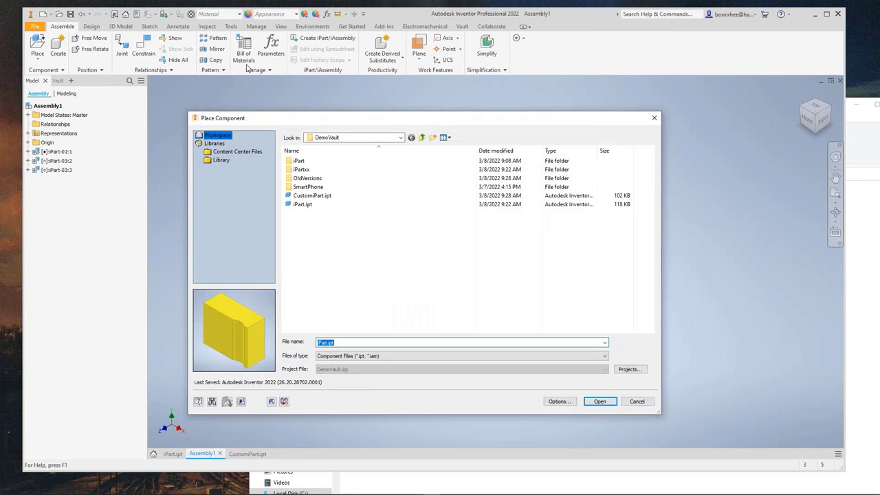
left_click(320, 197)
double_click(321, 197)
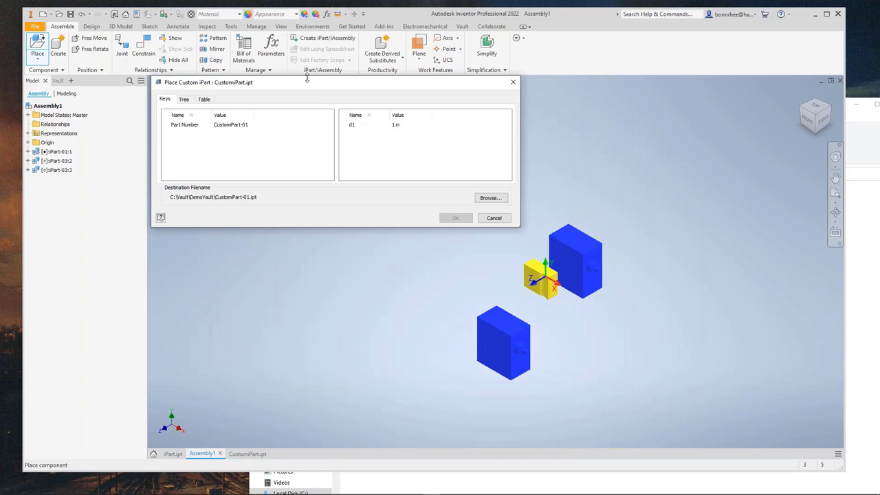
left_click(432, 149)
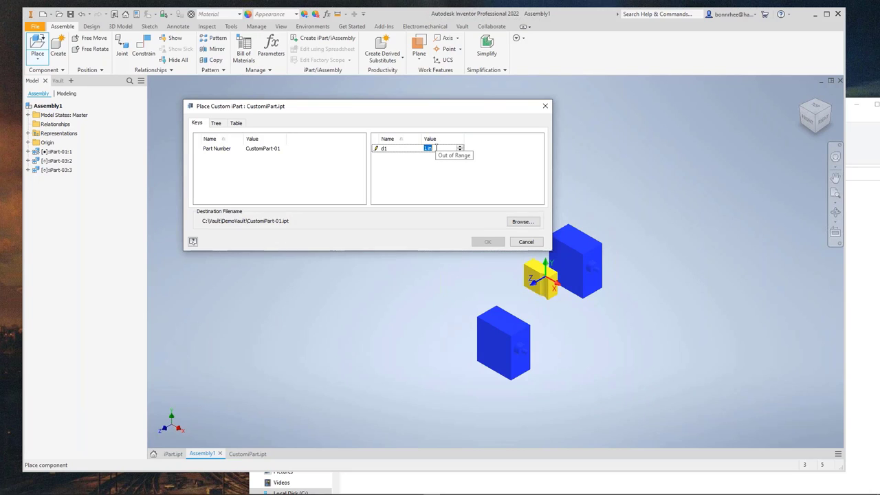
type("4")
key("Return")
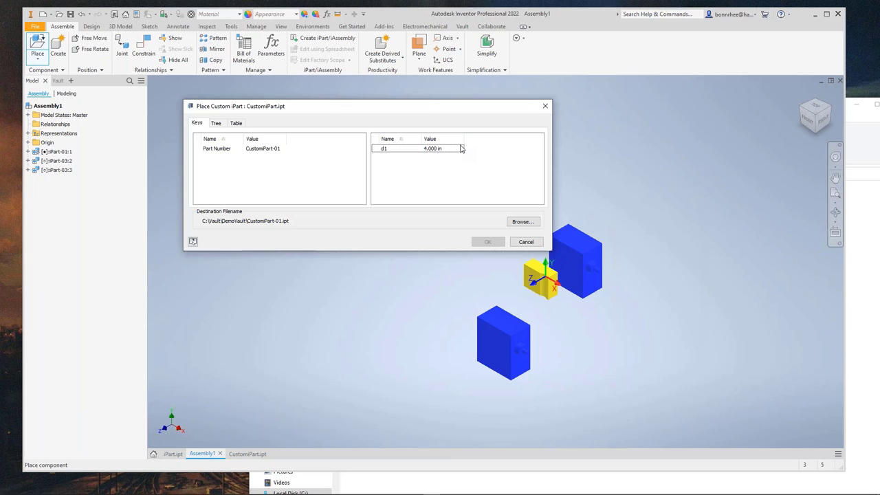
Enter 5.6 in as the d1 value of the custom iPart being placed
left_click(462, 151)
left_click(461, 148)
left_click(461, 147)
left_click(461, 148)
key("Return")
left_click(449, 151)
type("5.6")
key("Return")
left_click(445, 151)
Keep CustomiPart-01.ipt in DemoVault as the destination file and place one instance of the custom part in the assembly beside the blocks
left_click(462, 198)
left_click(521, 222)
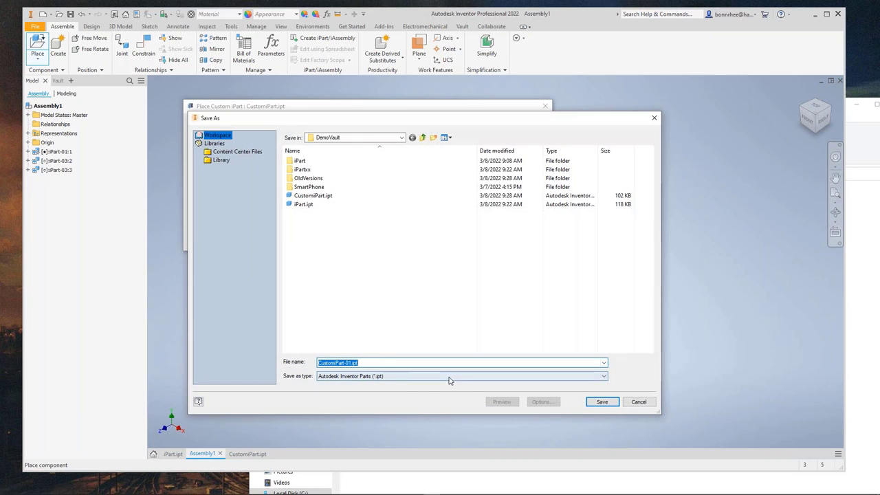
left_click(601, 403)
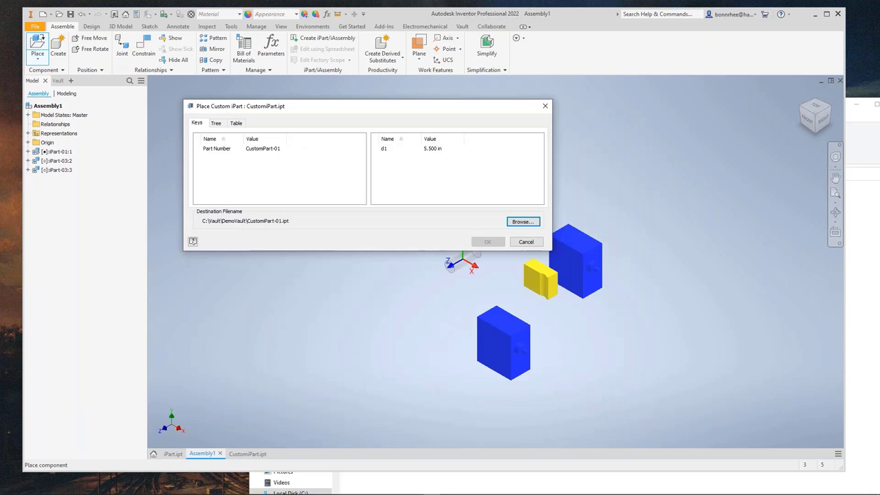
left_click(445, 263)
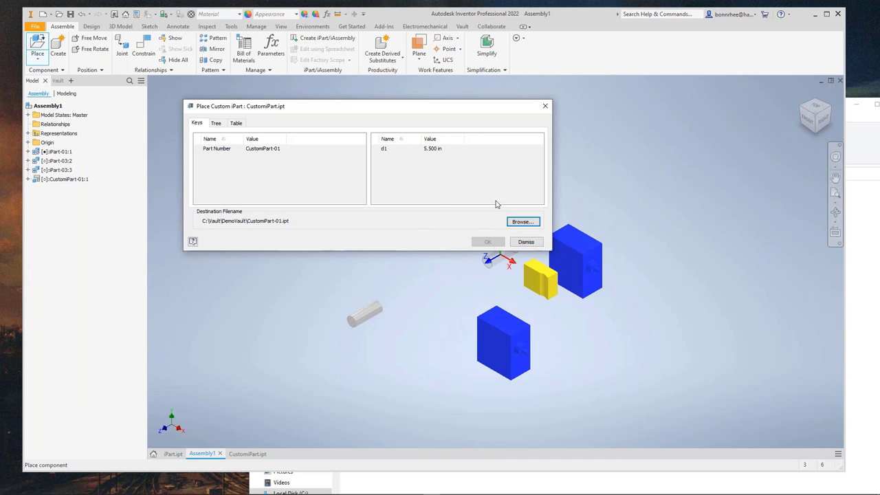
left_click(526, 241)
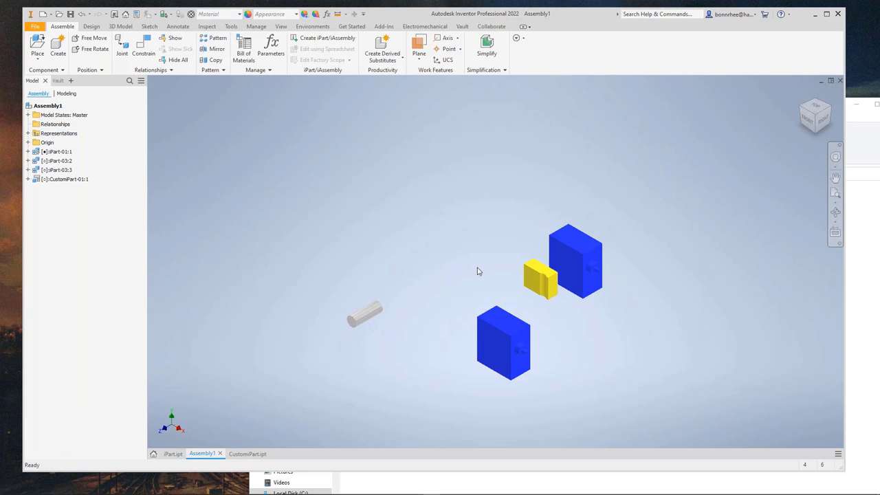
Begin placing another CustomiPart.ipt component and enter 145 in as its d1 value
left_click(35, 46)
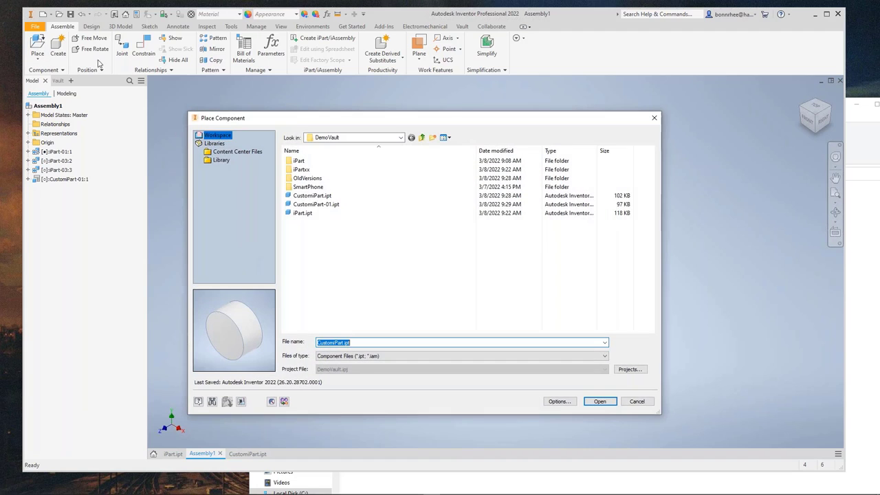
double_click(325, 196)
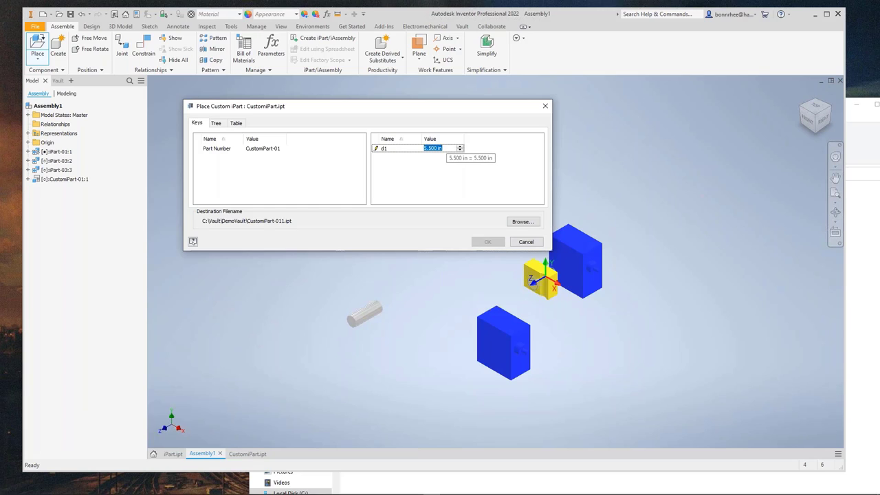
type("145")
key("Return")
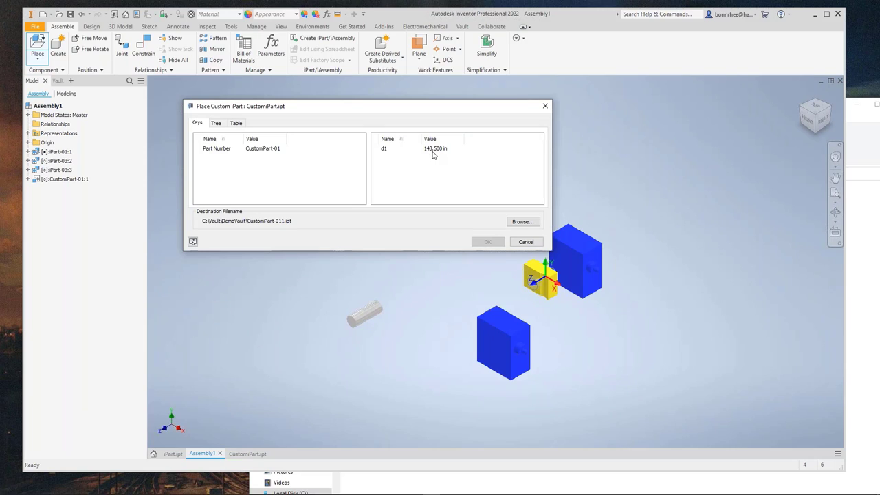
left_click(442, 152)
type("1")
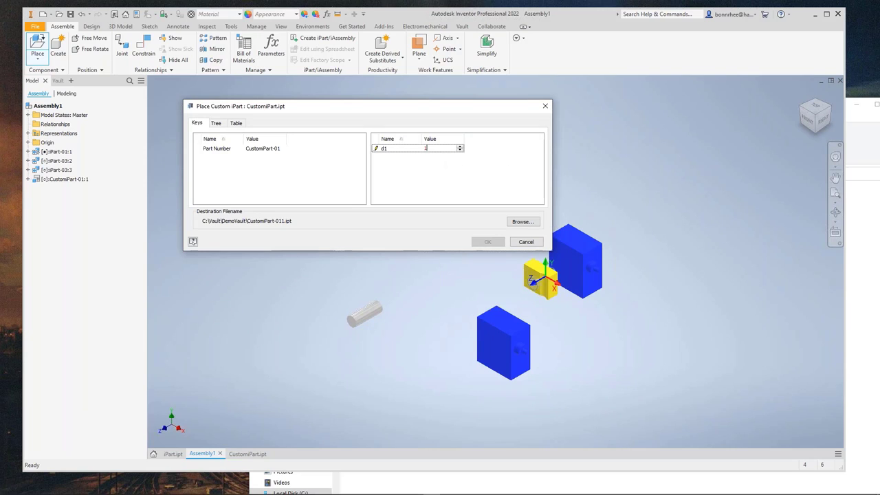
type("45")
key("Escape")
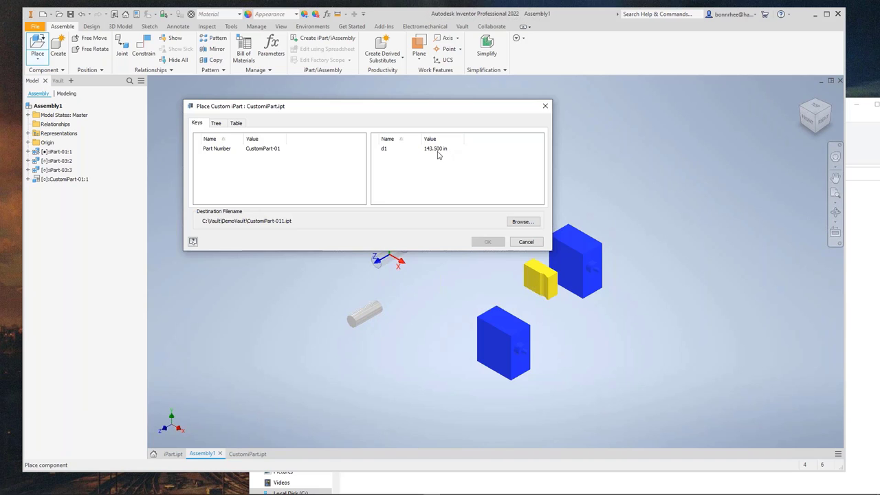
Place one instance of the long custom part among the blocks and finish the placement
left_click(416, 348)
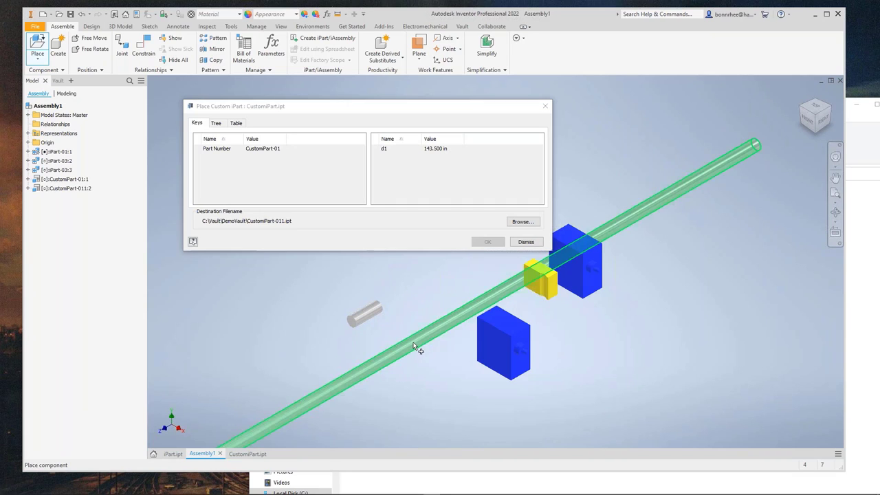
scroll(481, 347, "down", 3)
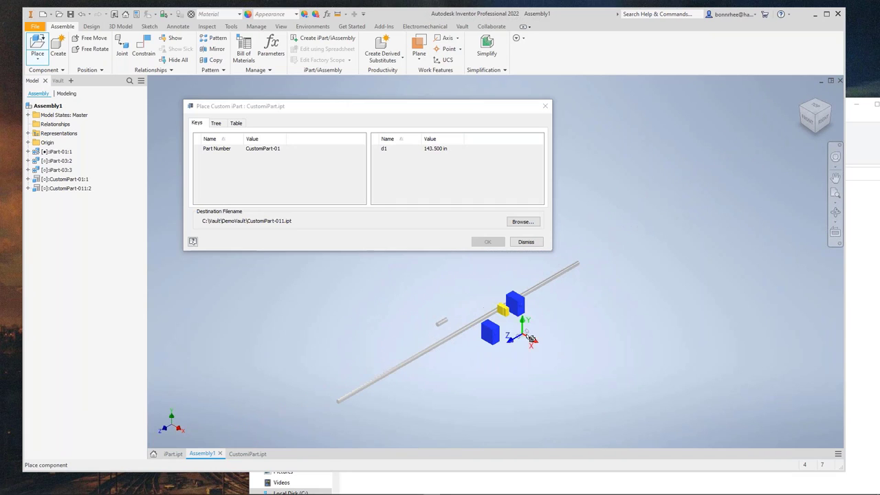
left_click(526, 241)
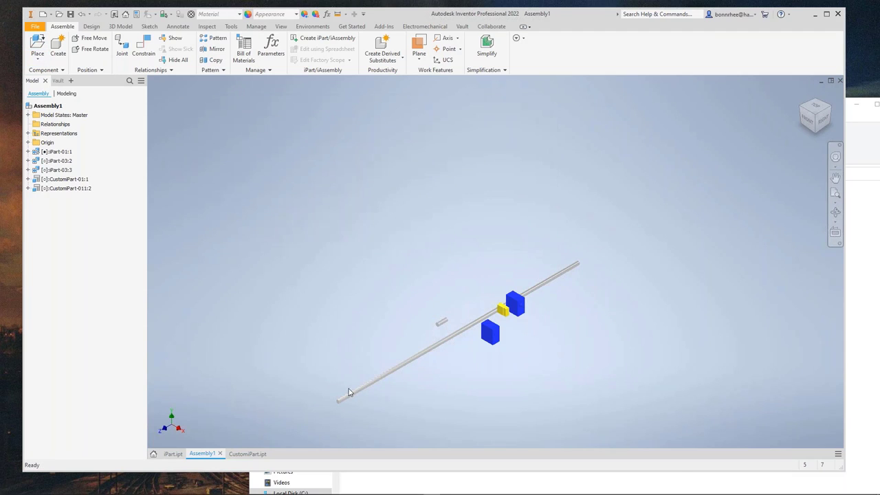
Open the iPart table of CustomiPart.ipt for editing and check the increment of the d1 column
left_click(246, 454)
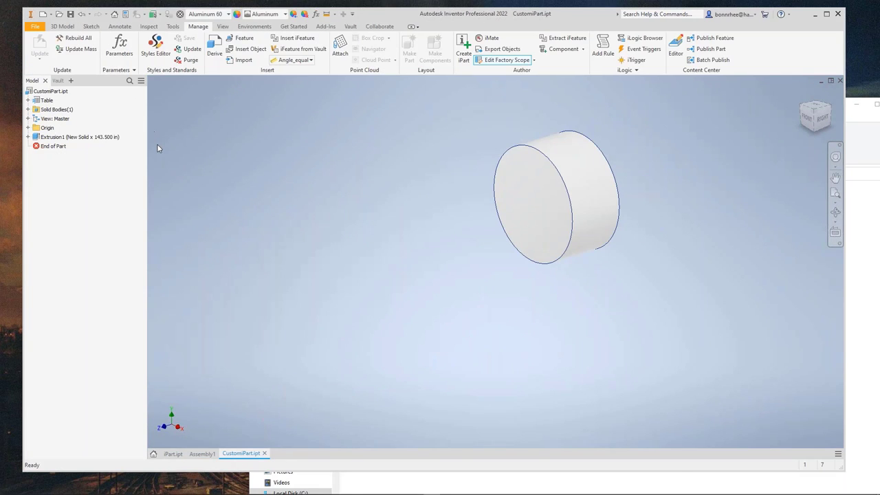
left_click(45, 100)
right_click(46, 100)
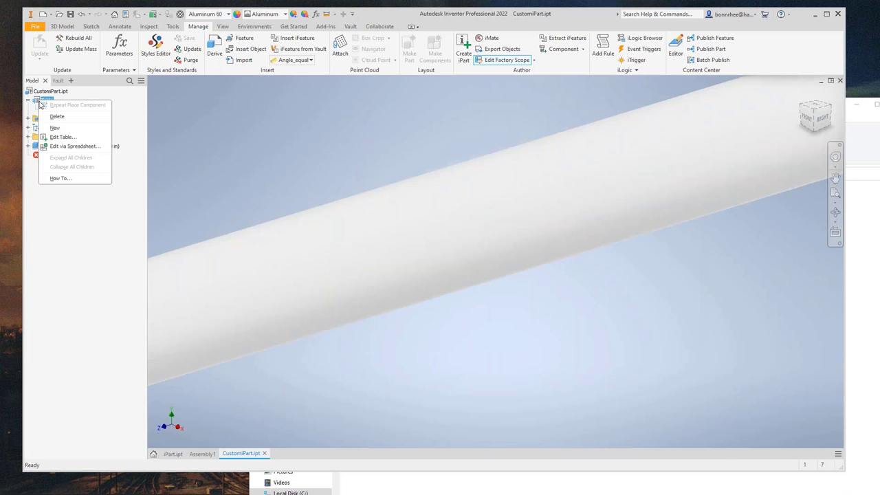
left_click(69, 137)
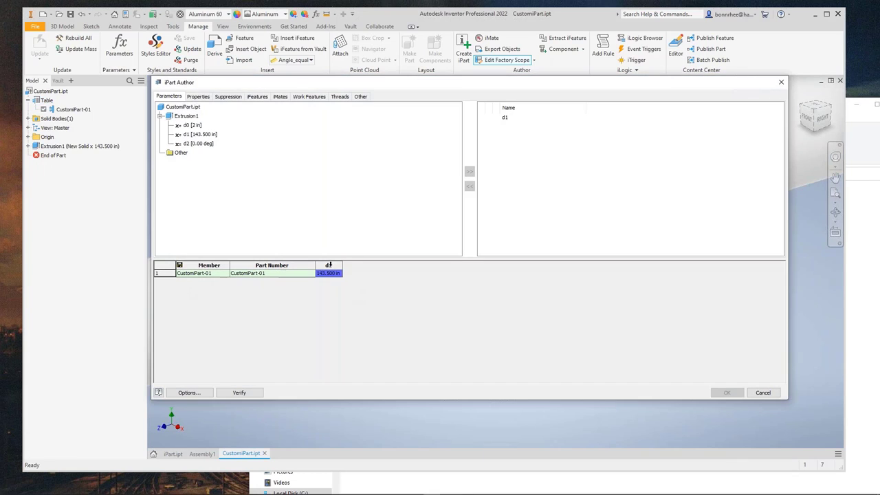
right_click(328, 266)
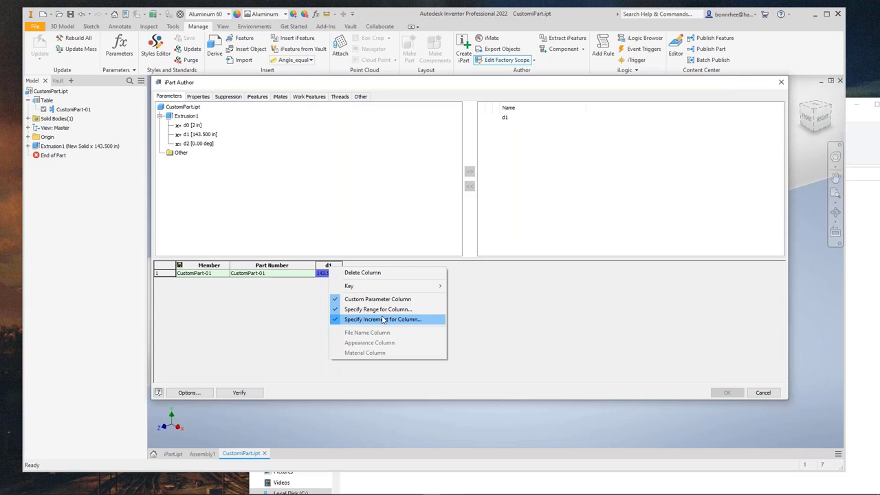
left_click(384, 319)
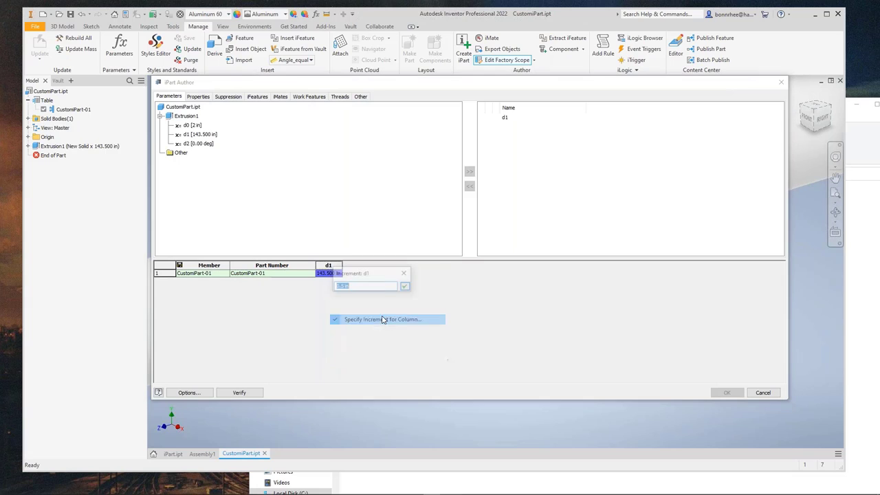
left_click(405, 273)
Set the maximum of the d1 column's allowed range to 144.5 in
right_click(332, 269)
left_click(376, 308)
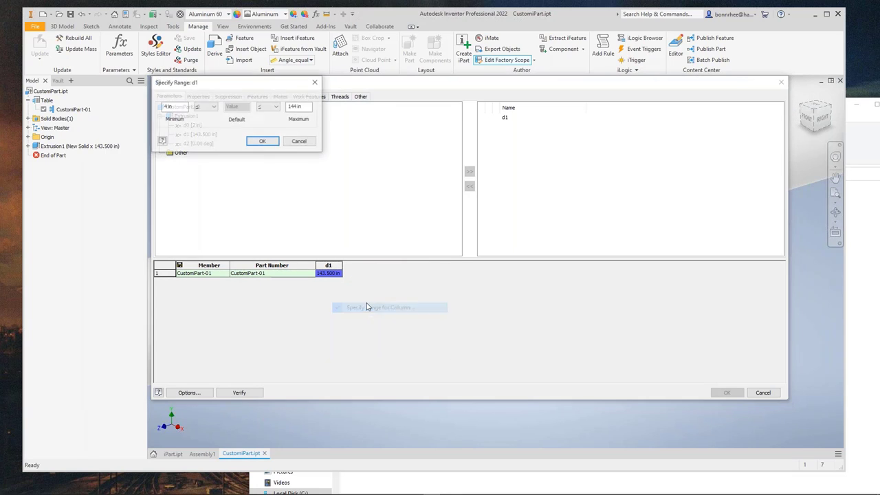
left_click(296, 106)
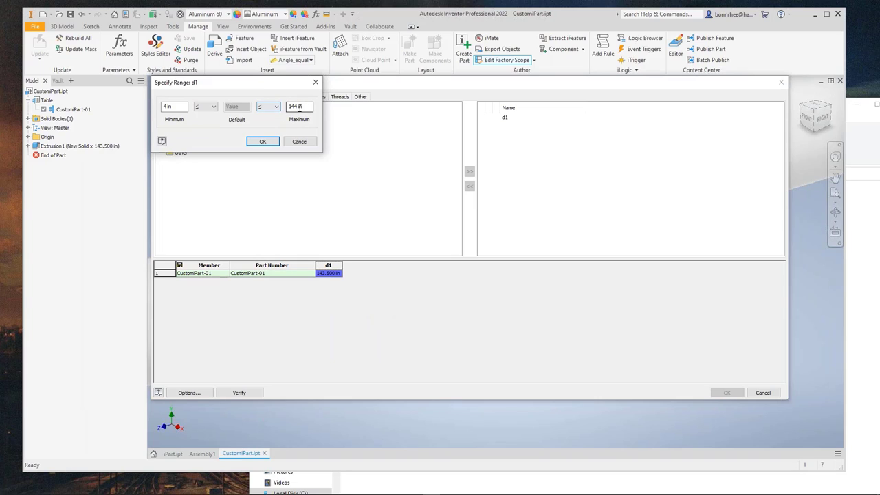
key("BackSpace")
type("4.5")
left_click(262, 141)
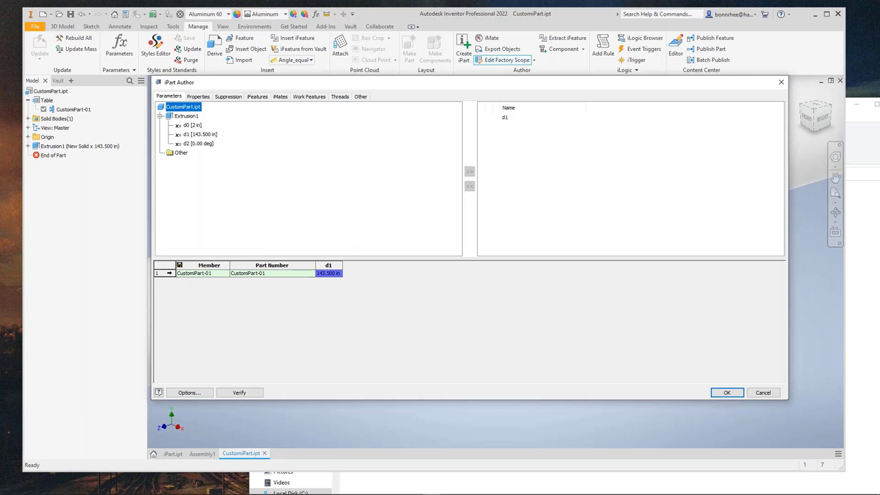
Insert a second member row in the iPart table and add the d0 parameter as a column
right_click(170, 274)
left_click(196, 280)
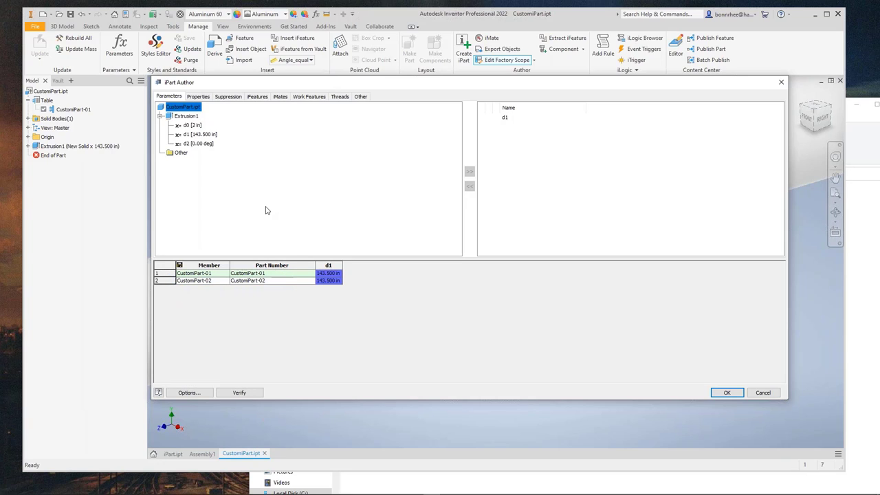
left_click(195, 126)
double_click(195, 126)
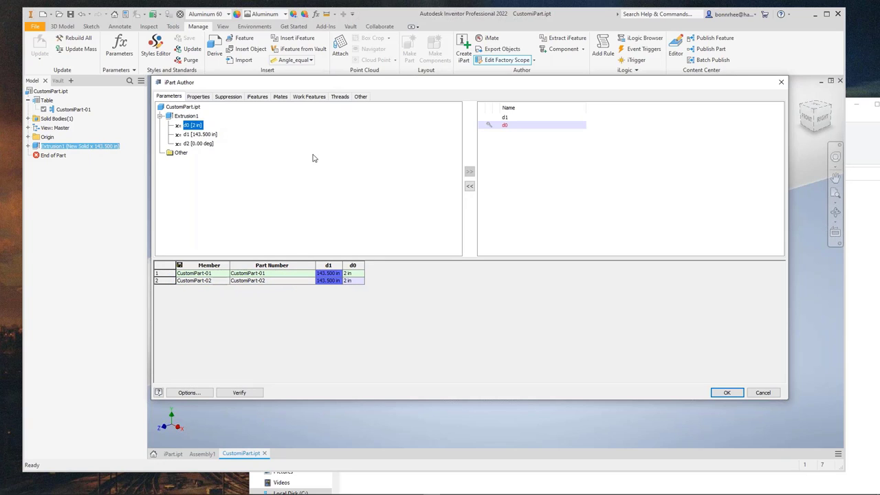
Set d0 to 1 for the first member, CustomiPart-01, and save the iPart table
left_click(355, 274)
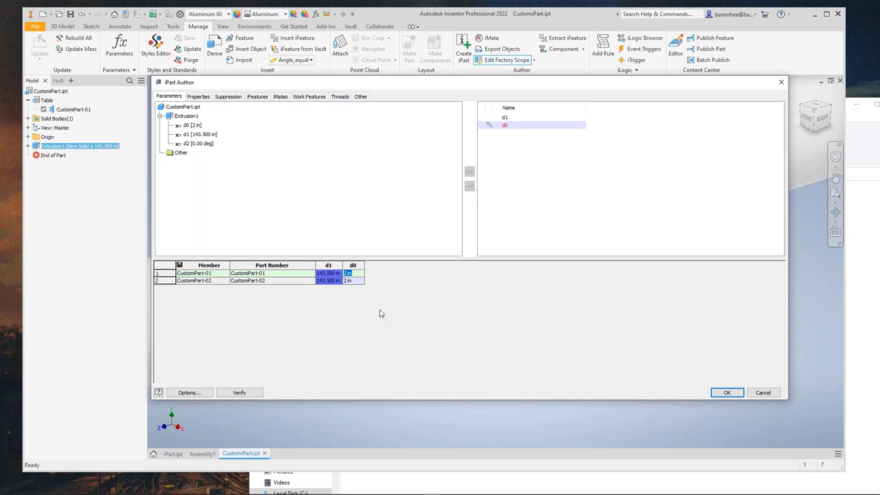
type("1")
left_click(726, 393)
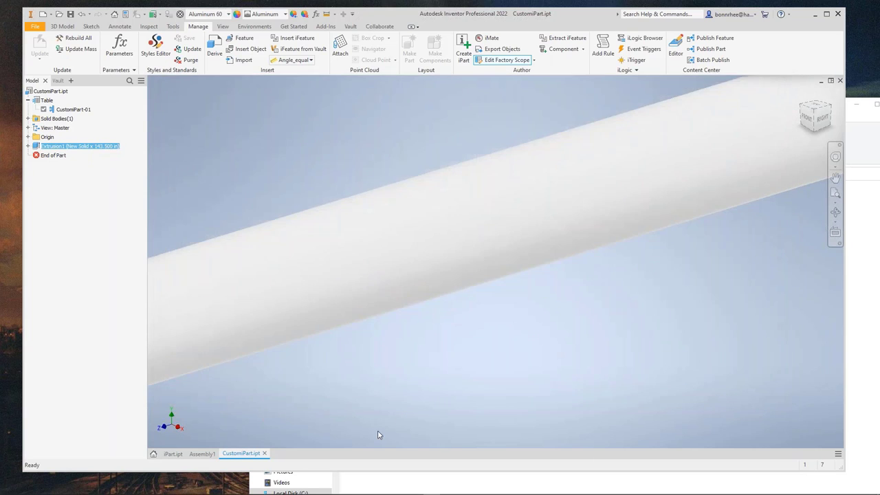
Return to Assembly1 and update it with the changed iPart sizes
left_click(202, 454)
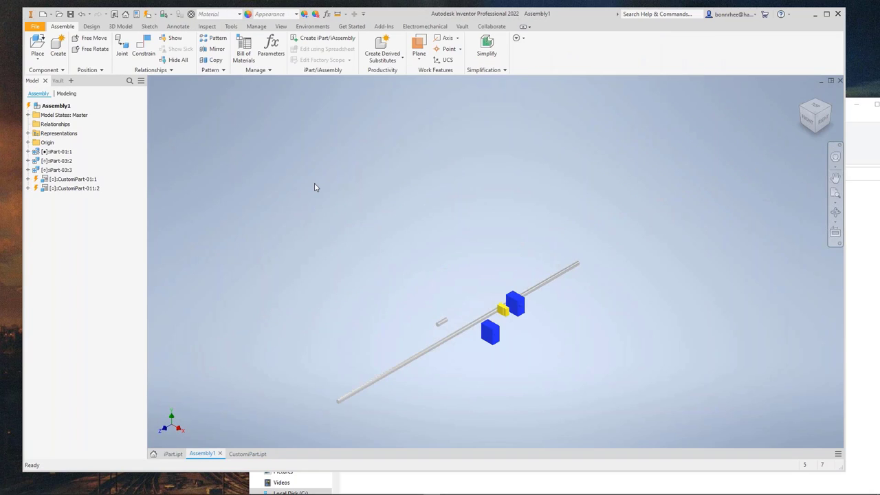
left_click(149, 13)
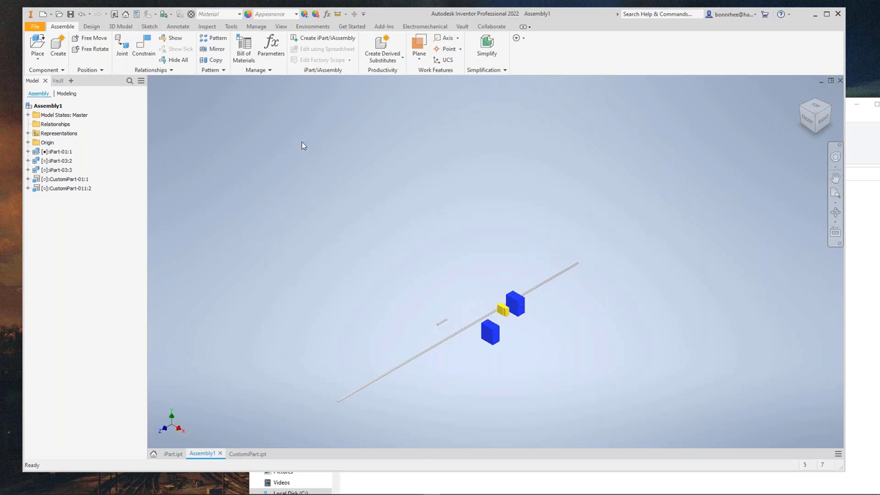
Start placing CustomiPart.ipt in the assembly and choose the CustomiPart-02 member with the 2 in d0 size
left_click(37, 44)
double_click(314, 196)
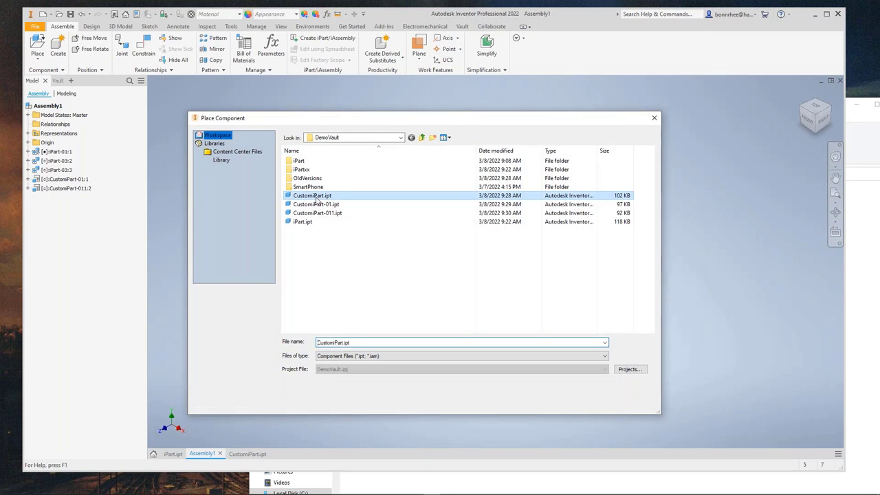
left_click(235, 123)
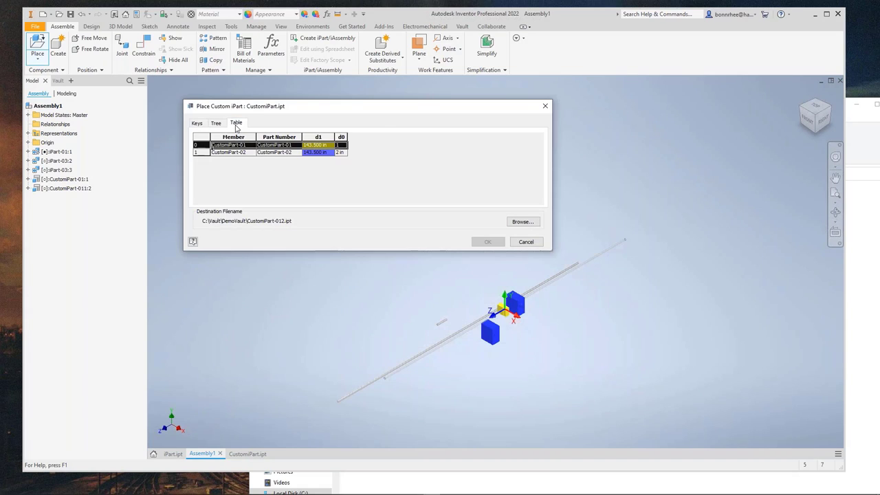
left_click(212, 152)
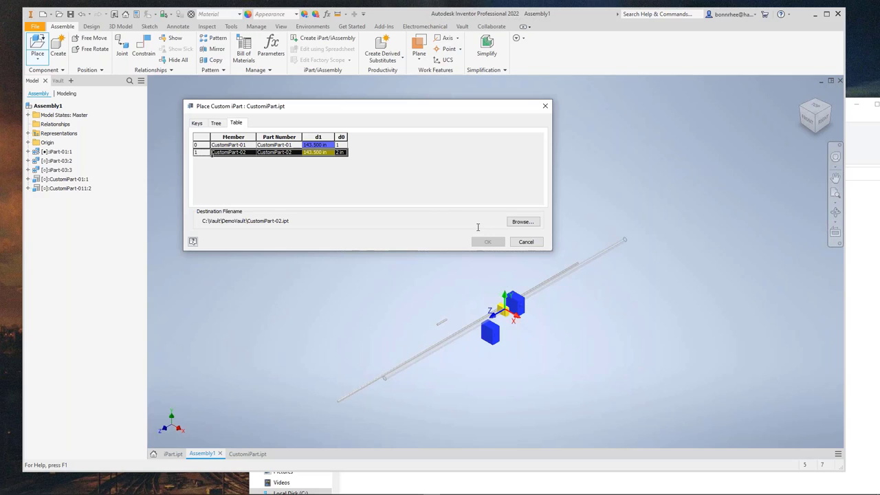
left_click(213, 125)
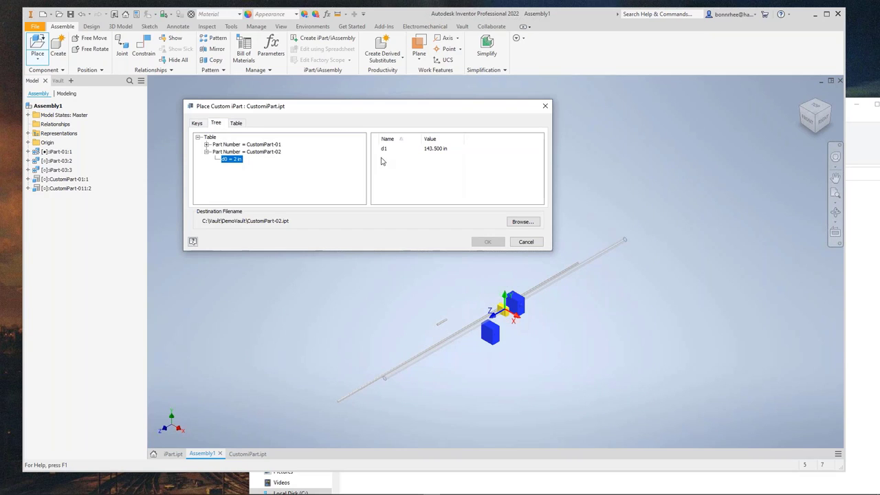
left_click(207, 145)
left_click(237, 145)
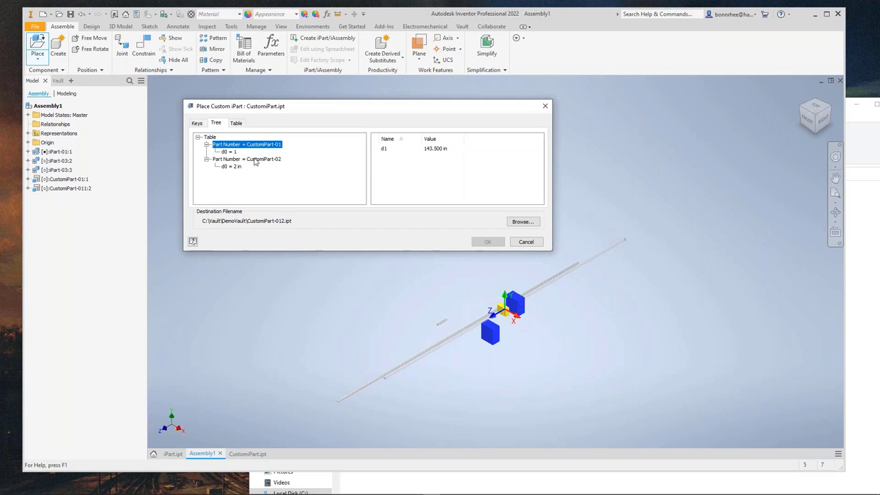
left_click(254, 159)
left_click(255, 161)
Place the CustomiPart-02 member with d1 set to 24, saving its files, and move it nearer to the other components
left_click(443, 148)
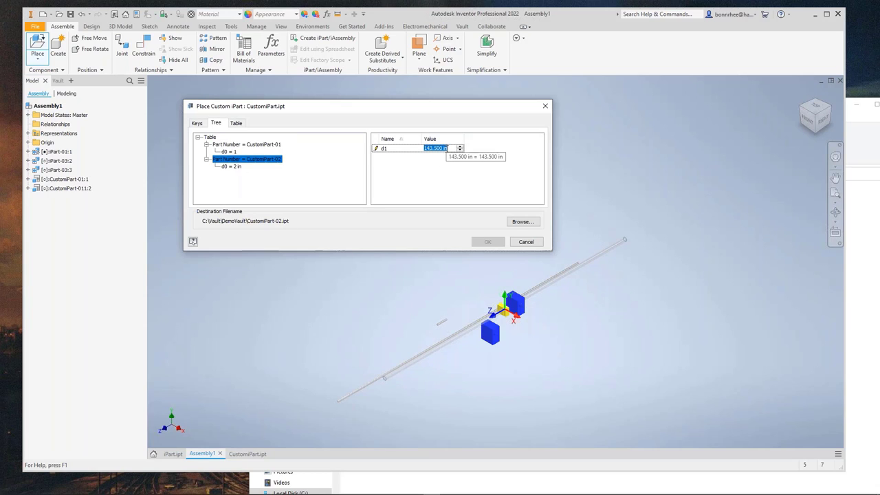
type("24")
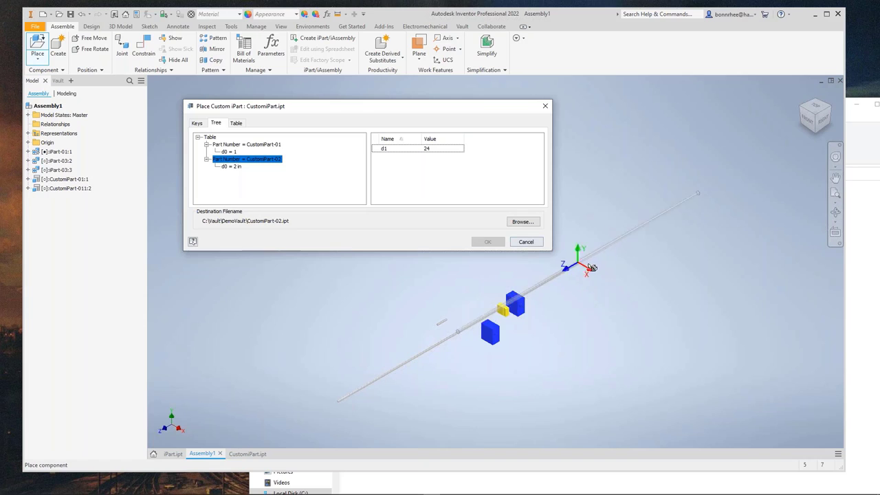
left_click(653, 235)
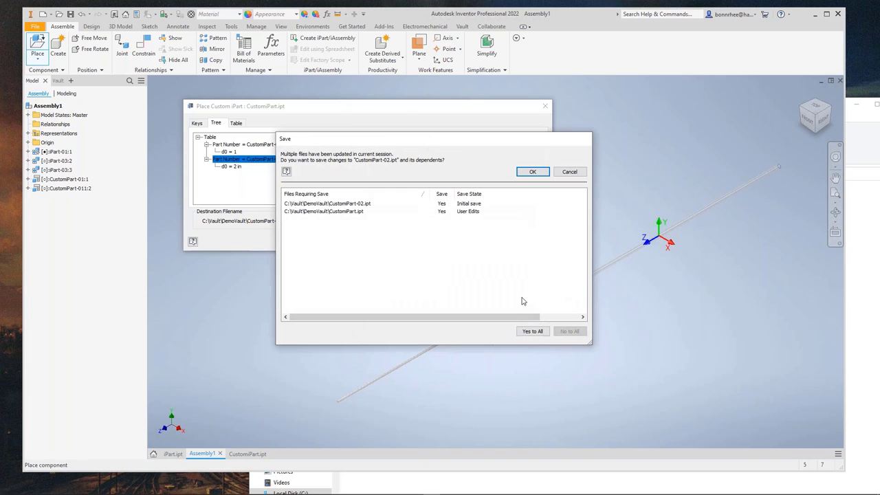
left_click(533, 174)
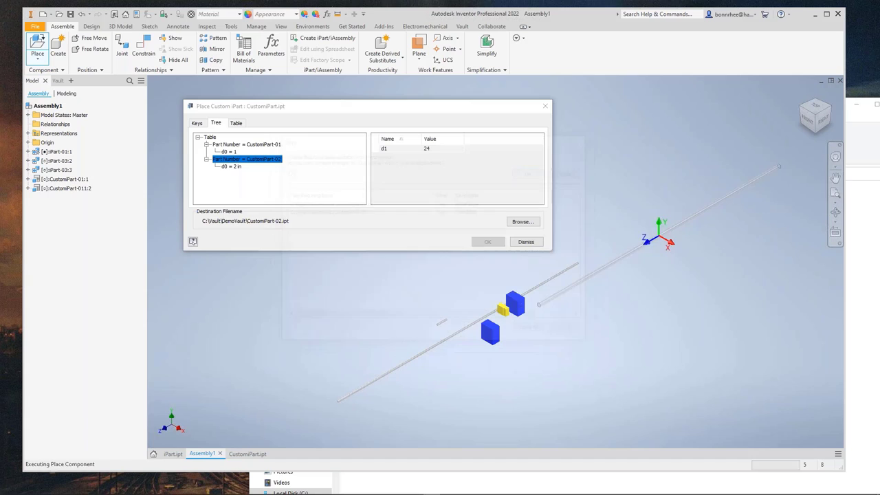
left_click(537, 242)
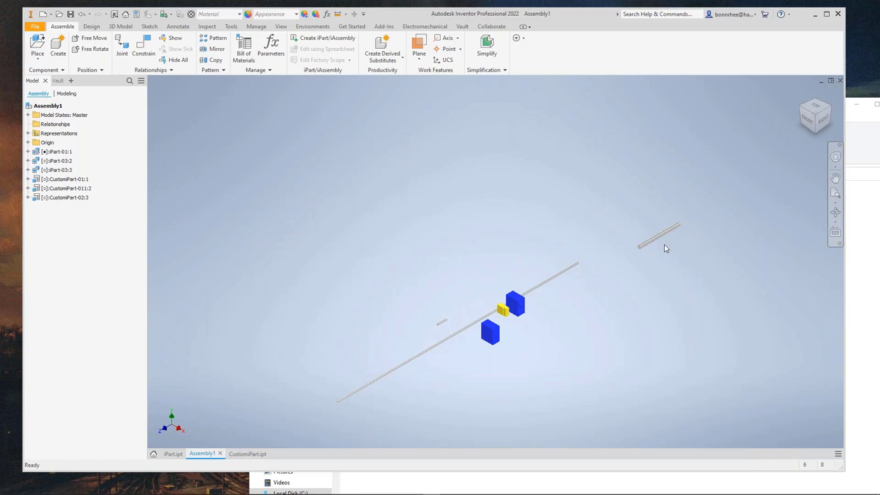
left_click(654, 242)
left_click_drag(653, 242, 445, 269)
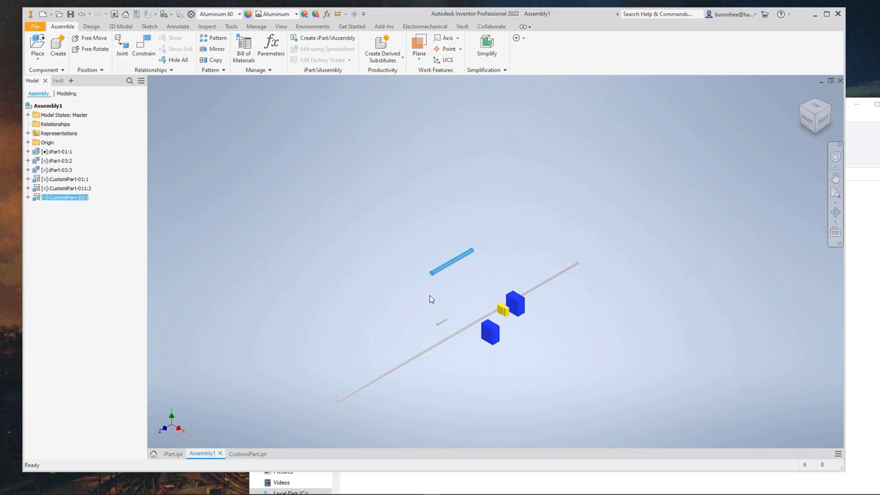
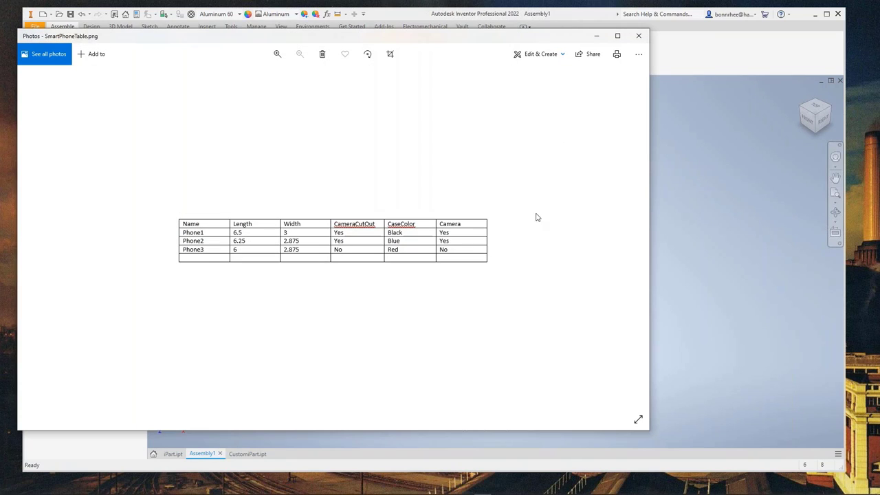
Shrink the SmartPhoneTable.png photo window and arrange it beside the Inventor window
left_click_drag(651, 433, 353, 129)
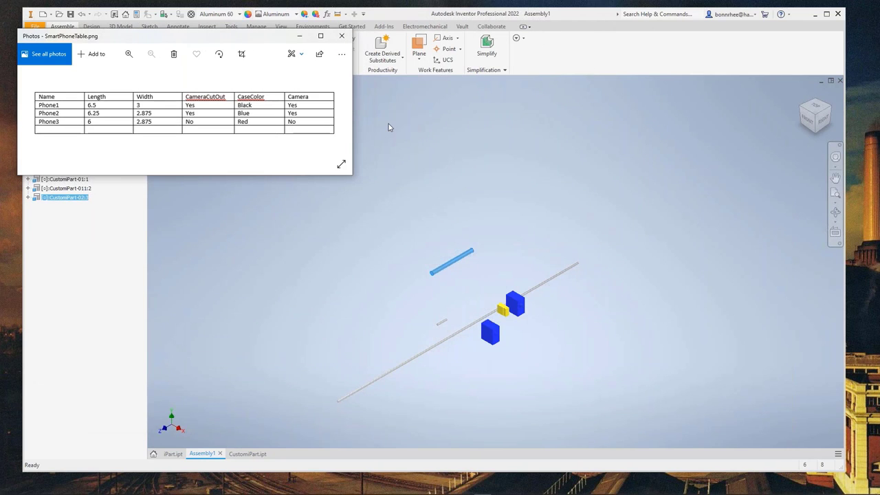
left_click_drag(247, 39, 732, 59)
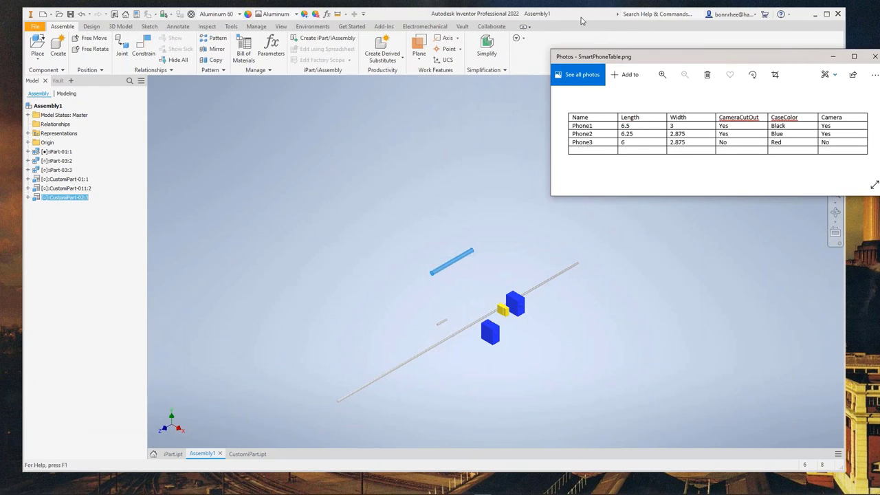
left_click_drag(579, 20, 550, 22)
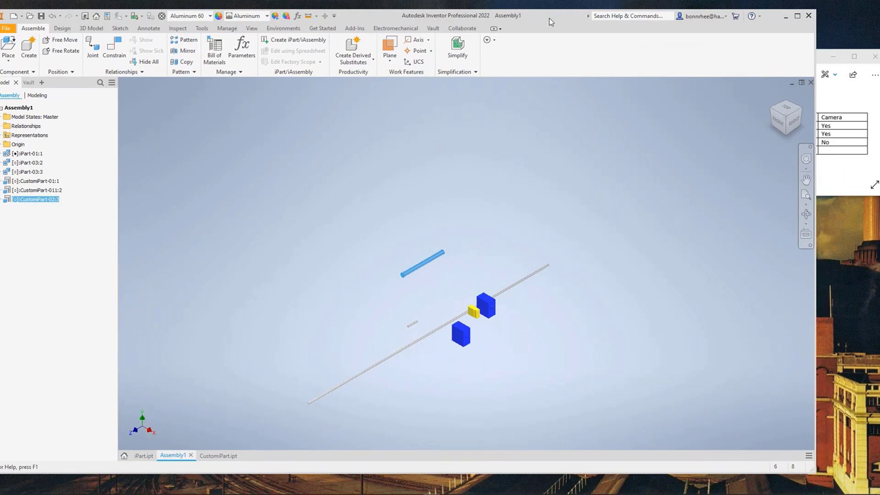
Close Assembly1 without saving, along with the open CustomiPart and iPart files
left_click(809, 83)
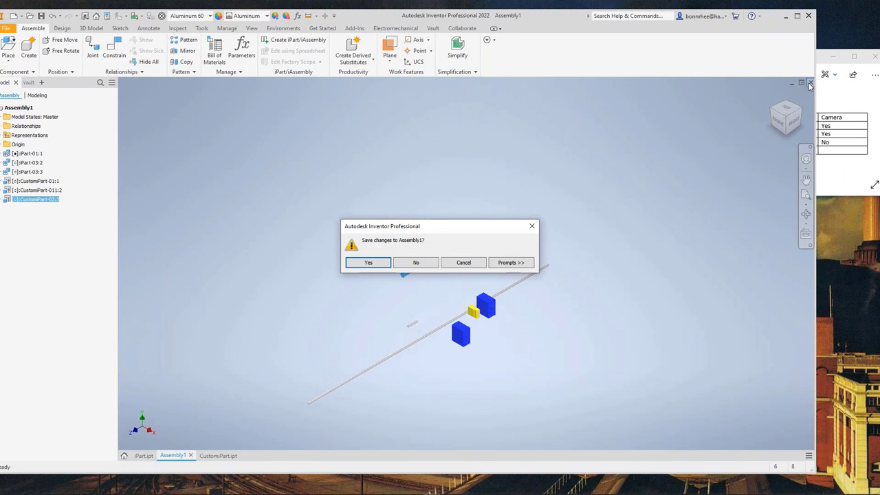
left_click(417, 264)
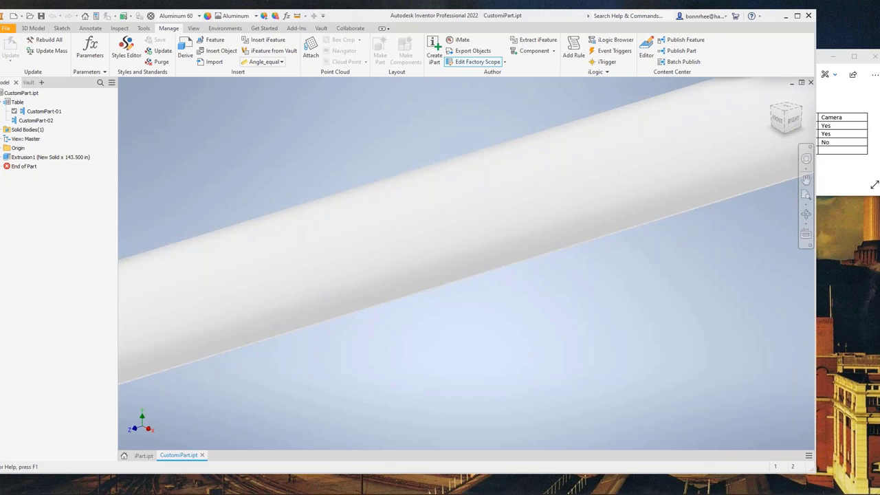
left_click(517, 323)
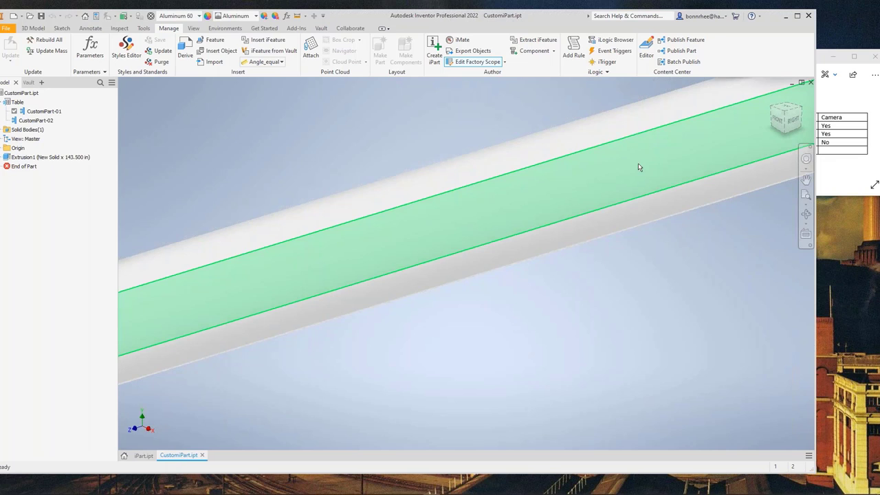
left_click(810, 82)
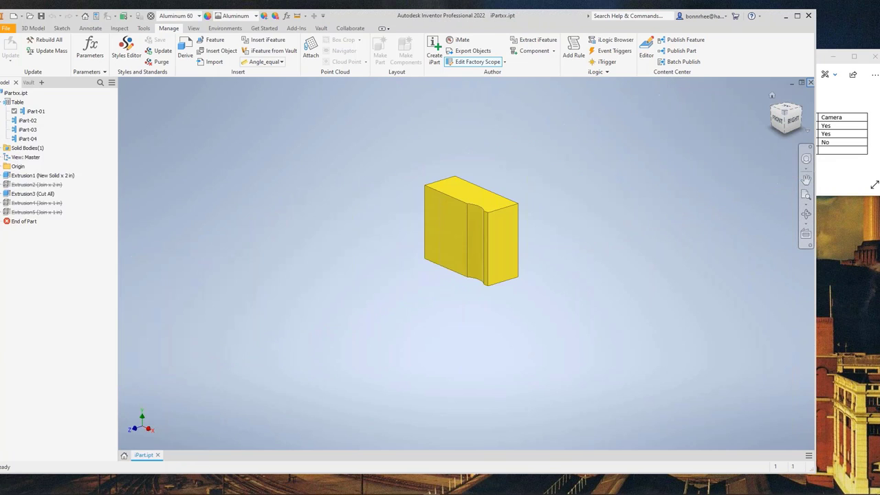
left_click(810, 82)
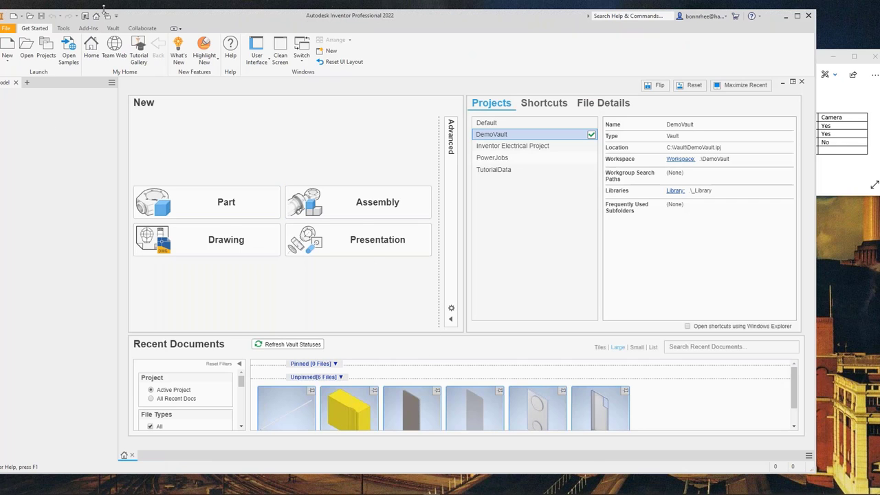
Open the SmartPhone.iam assembly from the SmartPhone folder
left_click_drag(166, 17, 195, 13)
left_click(55, 48)
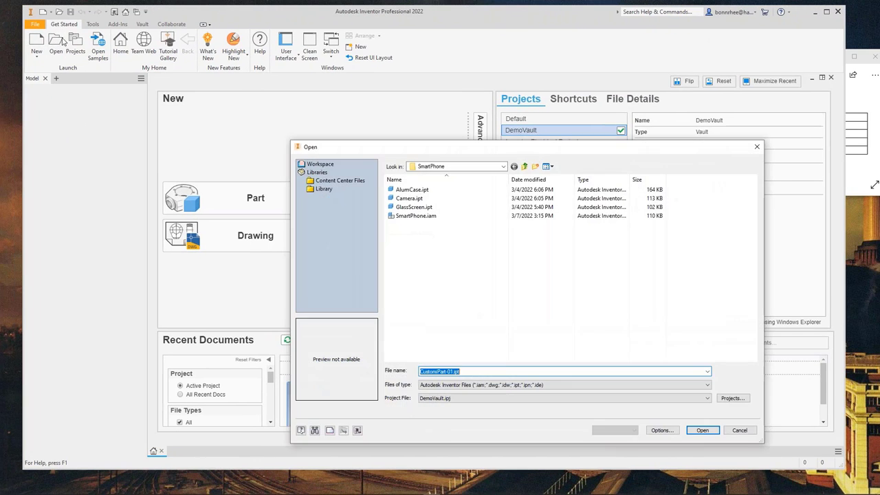
left_click(409, 215)
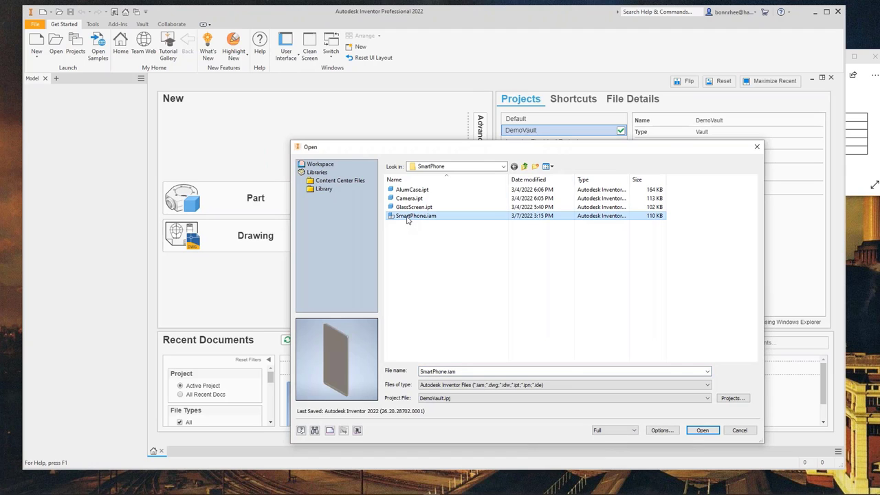
double_click(407, 216)
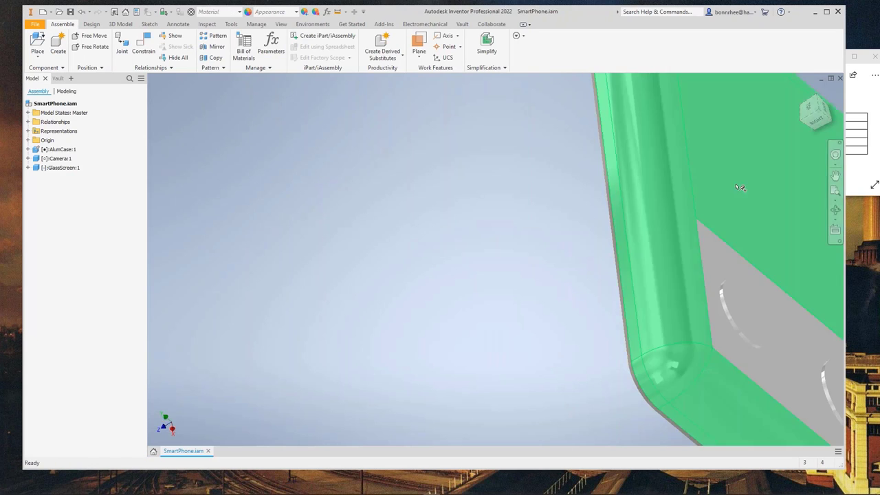
Examine the phone assembly from front and back, including its camera, aluminium case and glass screen
left_click(801, 92)
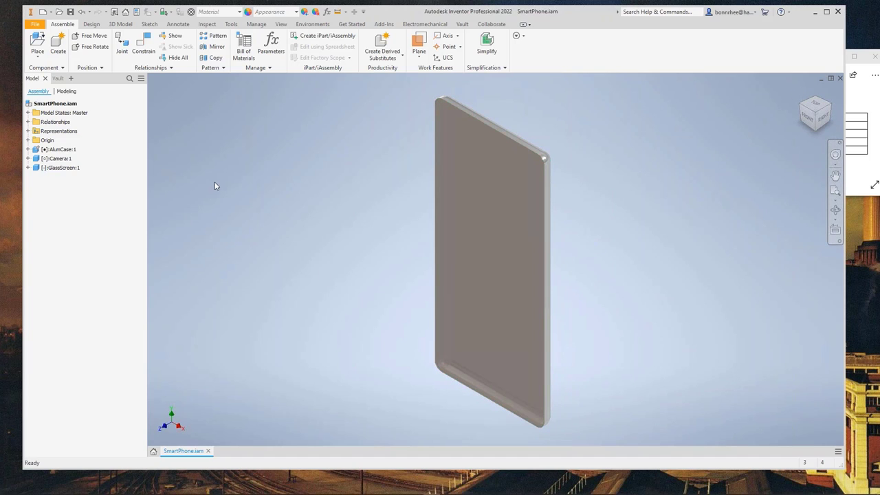
middle_click_drag(342, 222, 220, 205, "shift")
left_click(426, 157)
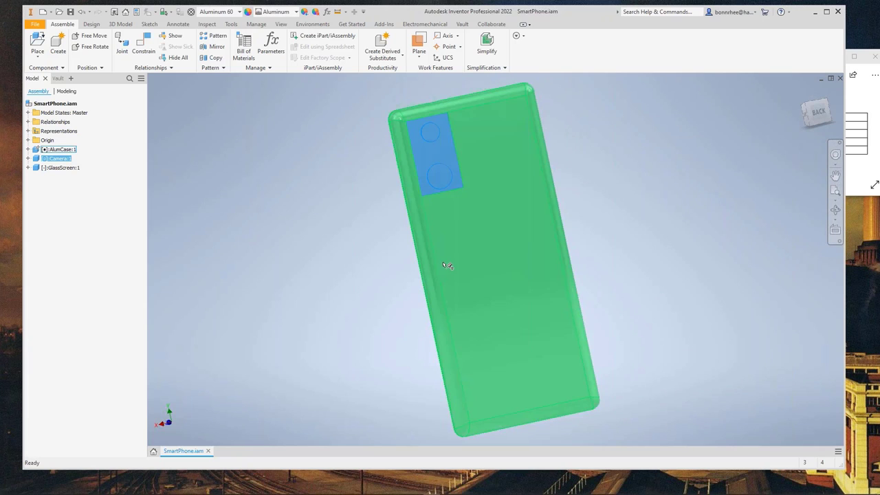
left_click(447, 268)
middle_click_drag(465, 257, 587, 238, "shift")
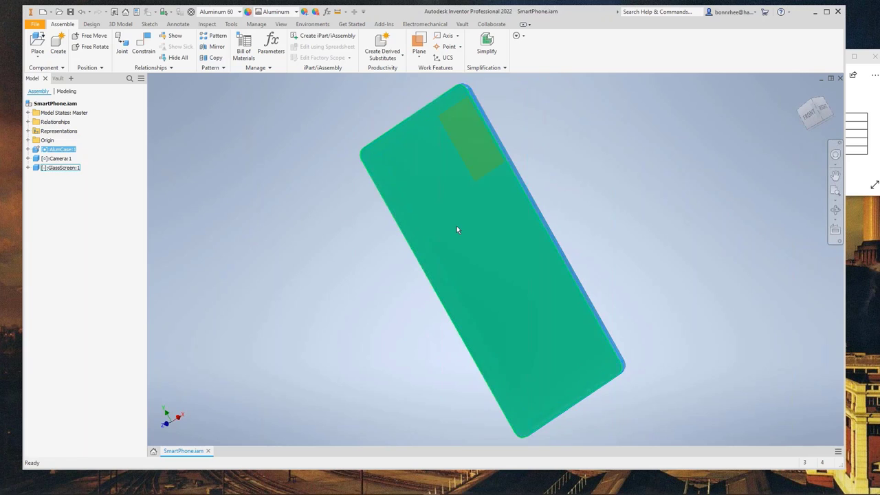
middle_click_drag(458, 229, 611, 193, "shift")
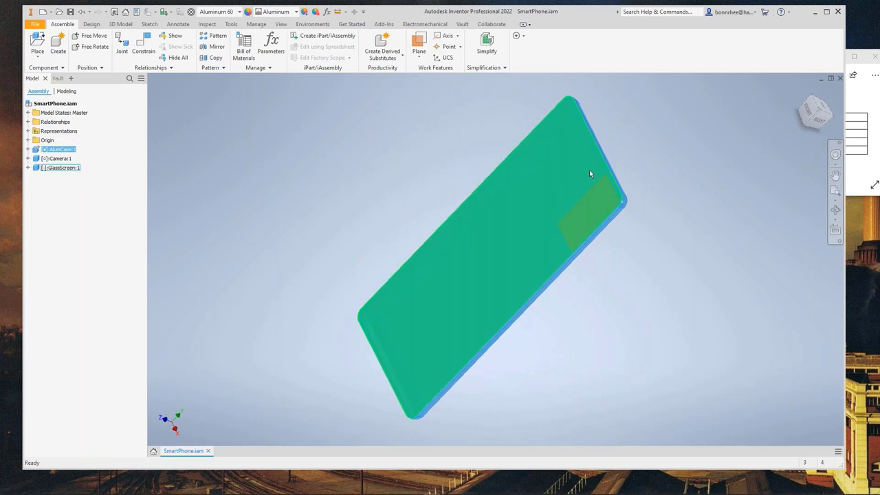
left_click(741, 128)
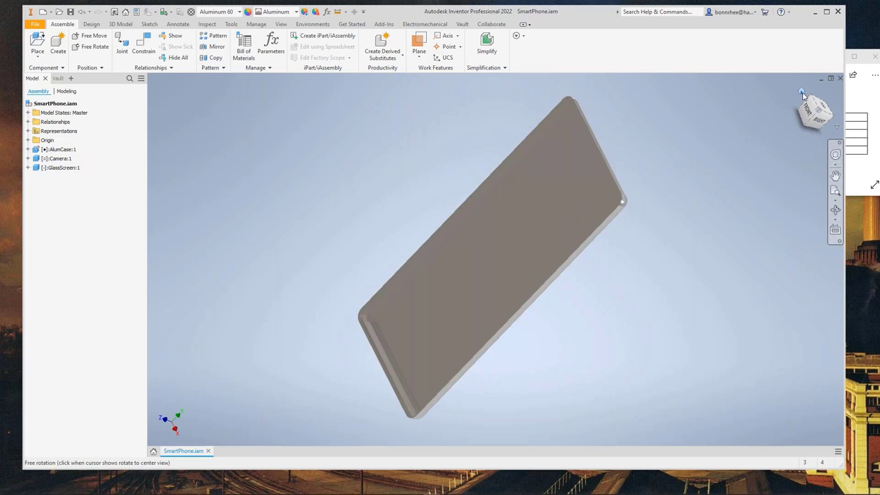
left_click(801, 93)
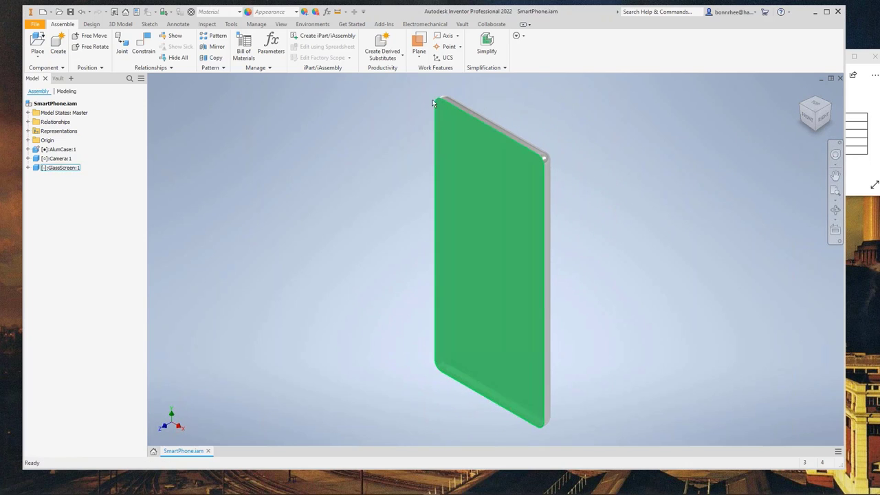
Bring the SmartPhoneTable.png photo window forward, widen it and move it lower, clear of most of the phone model
left_click(865, 94)
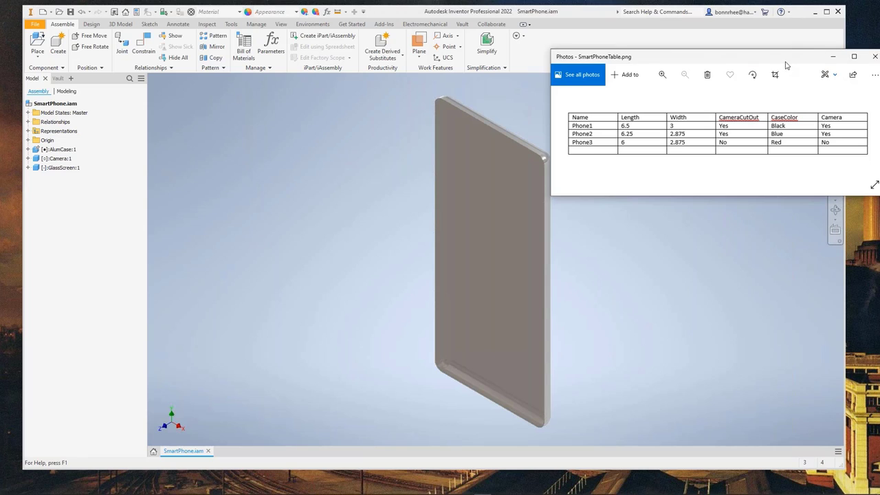
left_click_drag(786, 62, 733, 322)
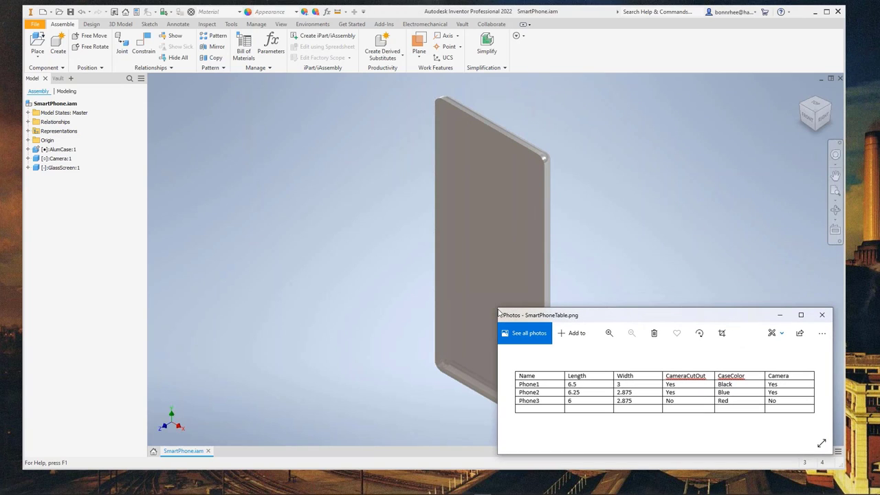
left_click_drag(499, 312, 426, 310)
left_click_drag(553, 321, 588, 374)
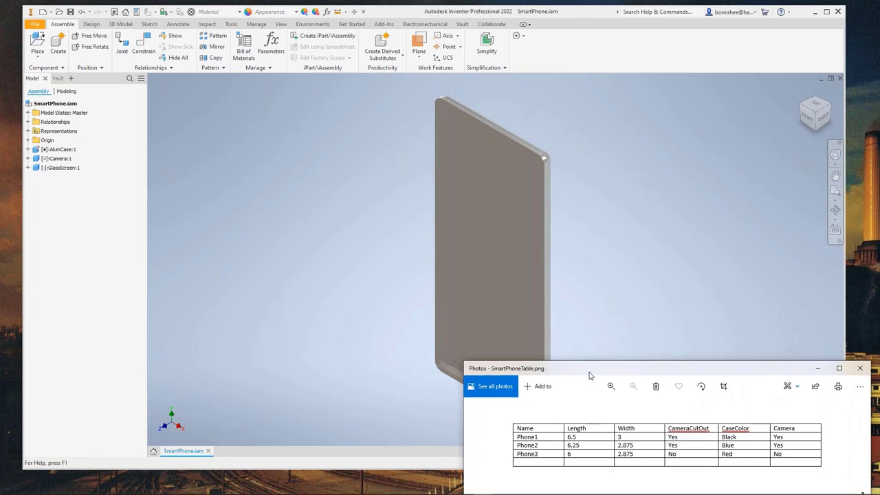
Shrink the Inventor window so the phone variant table stays readable below it, and return to Inventor
left_click(748, 388)
left_click_drag(843, 466, 820, 397)
left_click(836, 385)
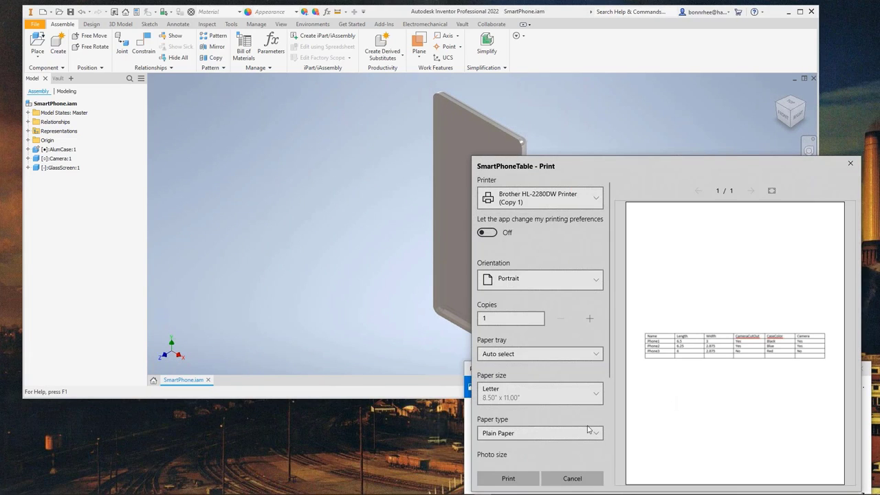
left_click(852, 163)
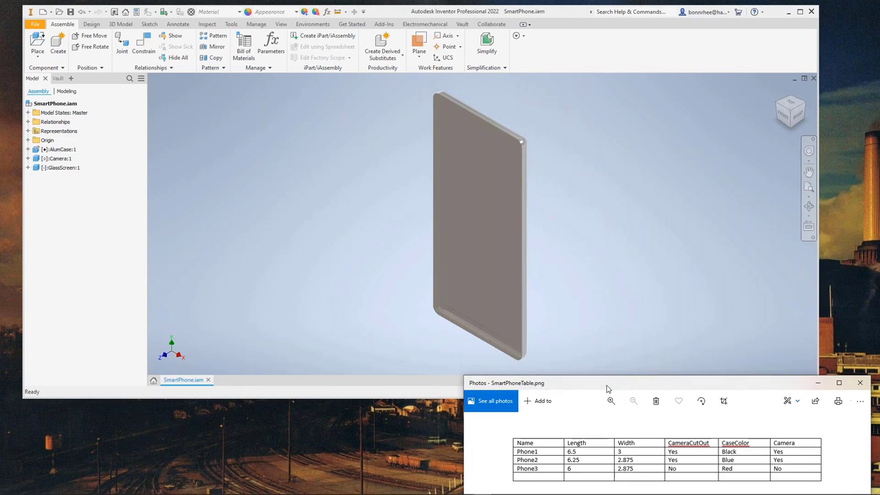
left_click(584, 343)
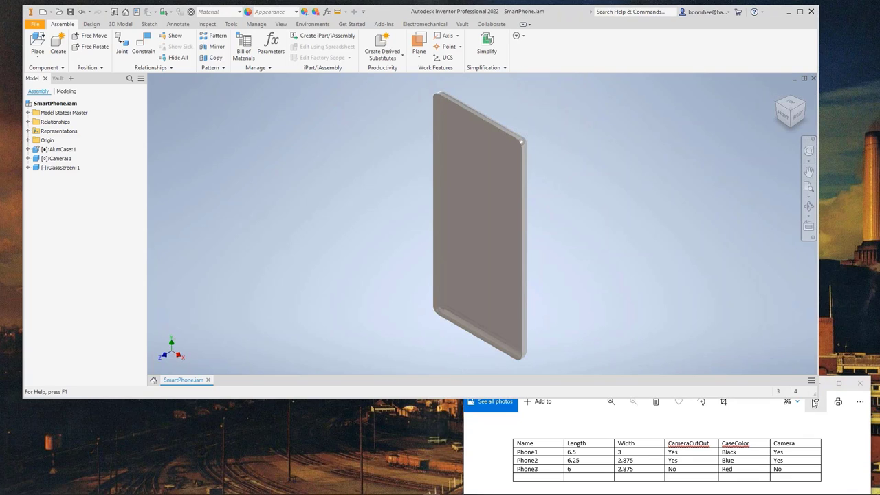
Enlarge the Inventor window slightly, keeping the phone variant table readable, and open the AlumCase part from the assembly
left_click_drag(818, 398, 849, 421)
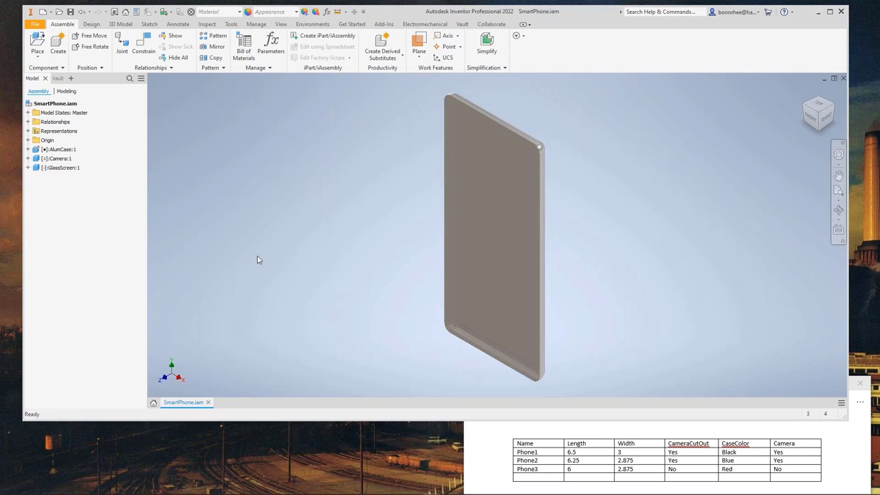
left_click(59, 151)
right_click(59, 153)
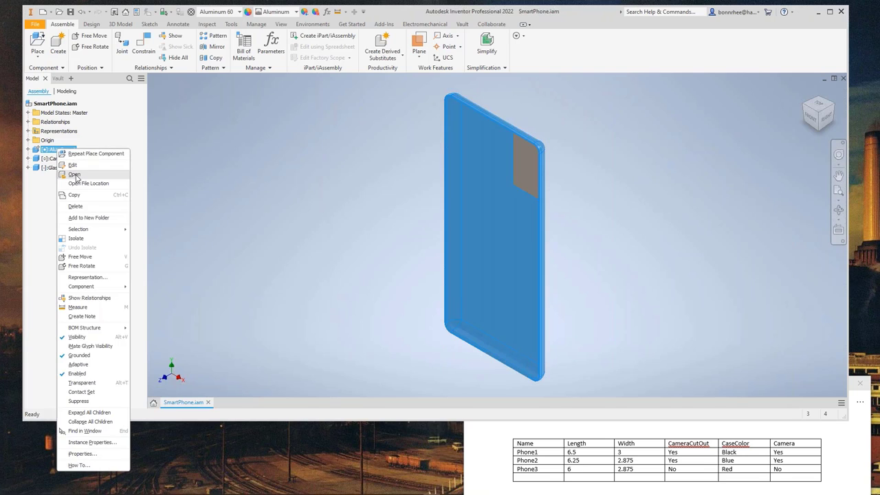
left_click(65, 177)
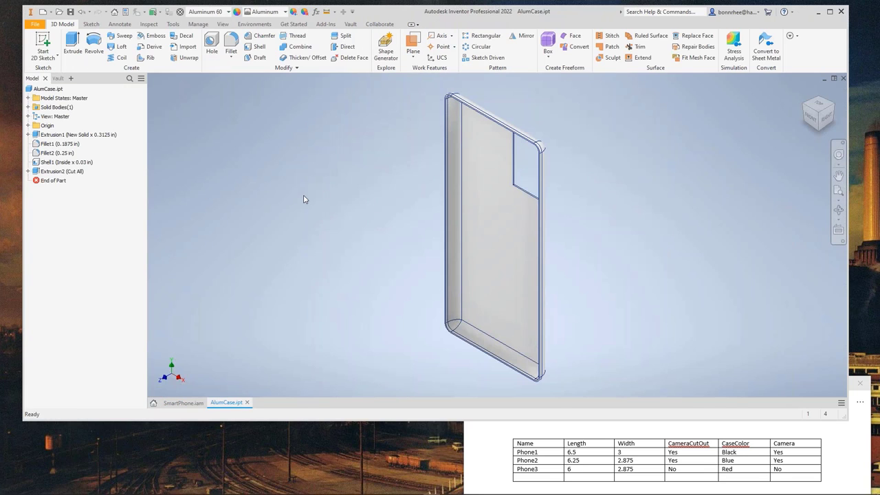
Start creating an iPart from the aluminium case and add Extrusion1's parameters d1 and d0 as table columns
left_click(198, 24)
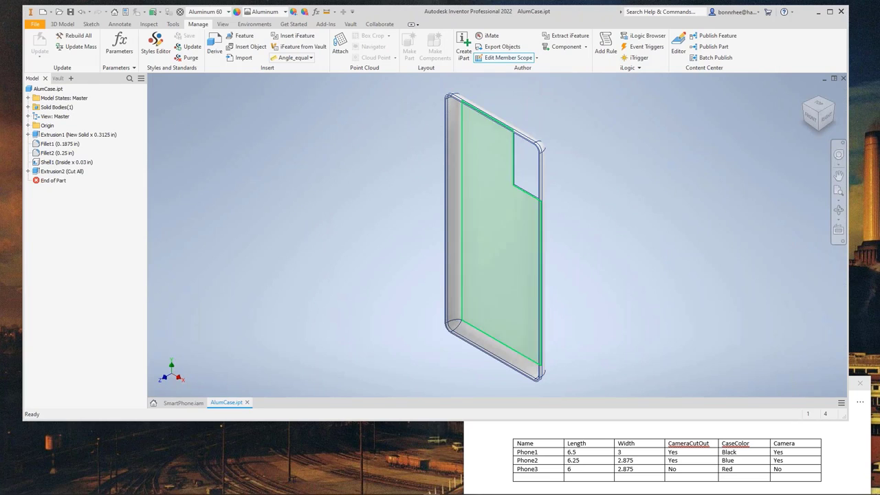
left_click(465, 44)
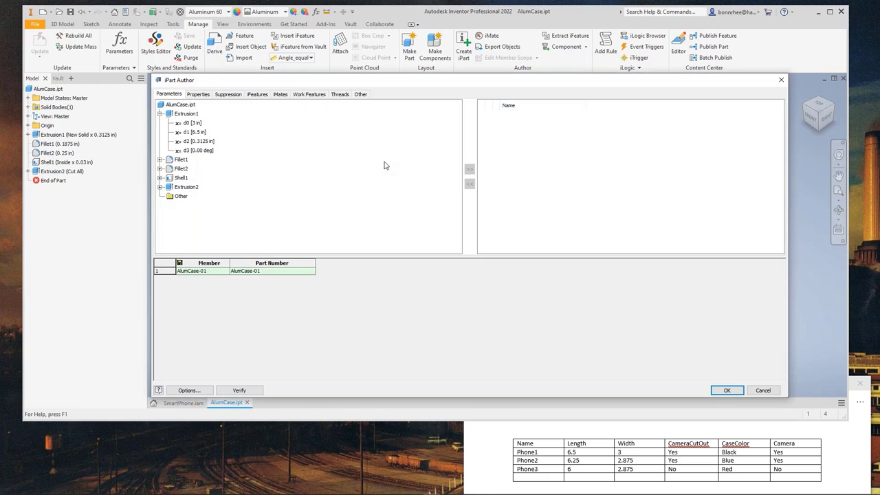
left_click_drag(333, 79, 306, 62)
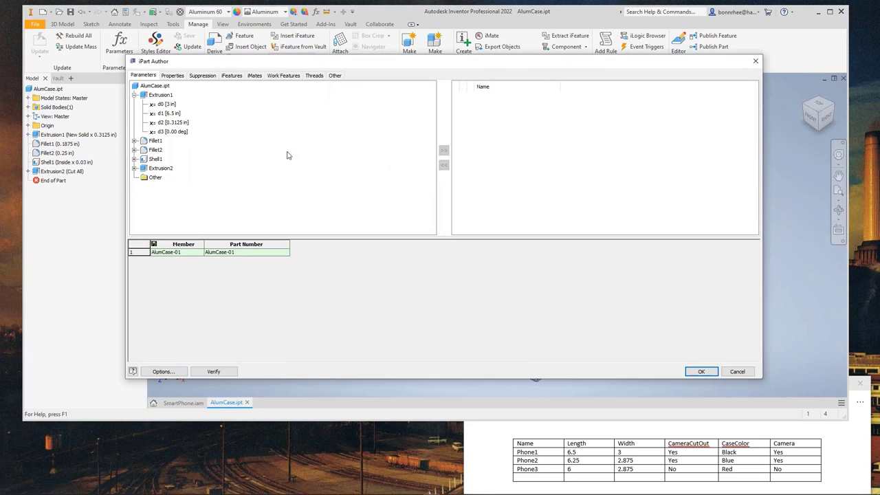
double_click(170, 113)
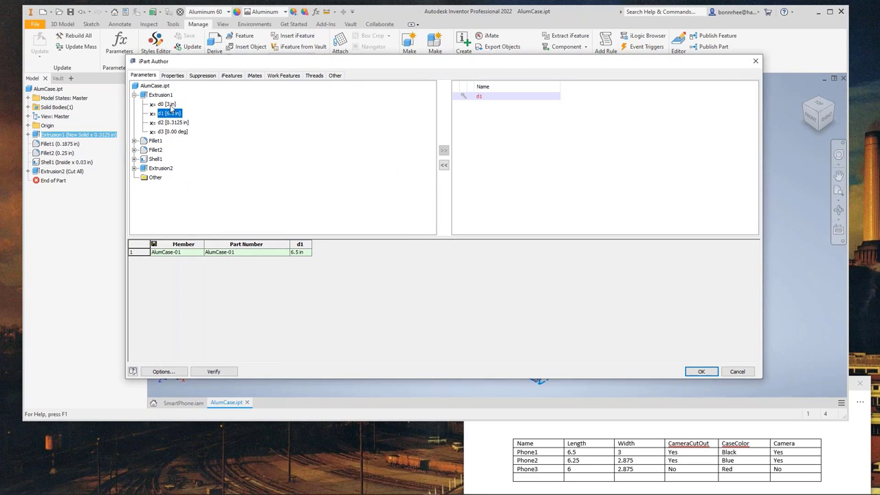
double_click(168, 104)
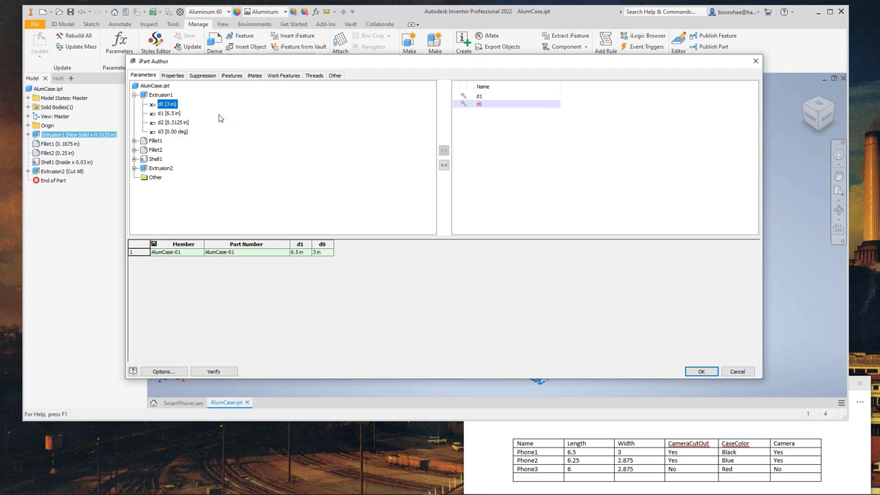
Insert two more member rows in the case's iPart table, making three members
left_click(151, 252)
right_click(152, 253)
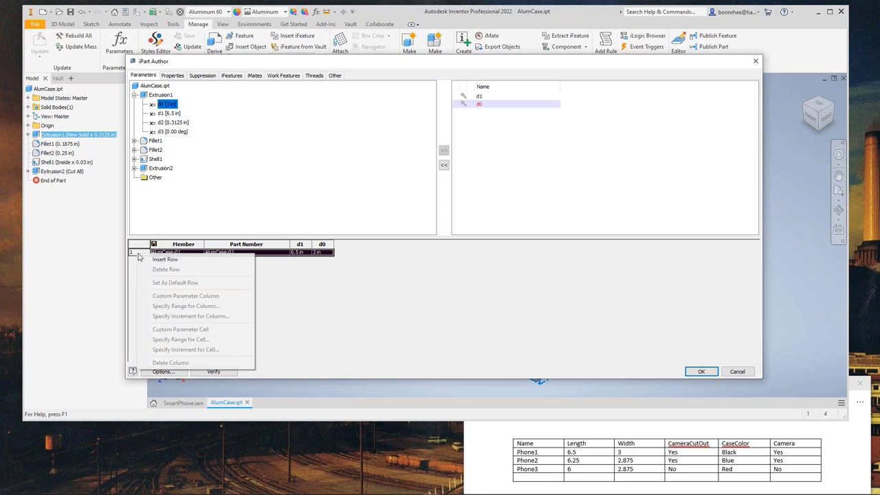
left_click(166, 262)
left_click(152, 260)
right_click(151, 260)
left_click(153, 268)
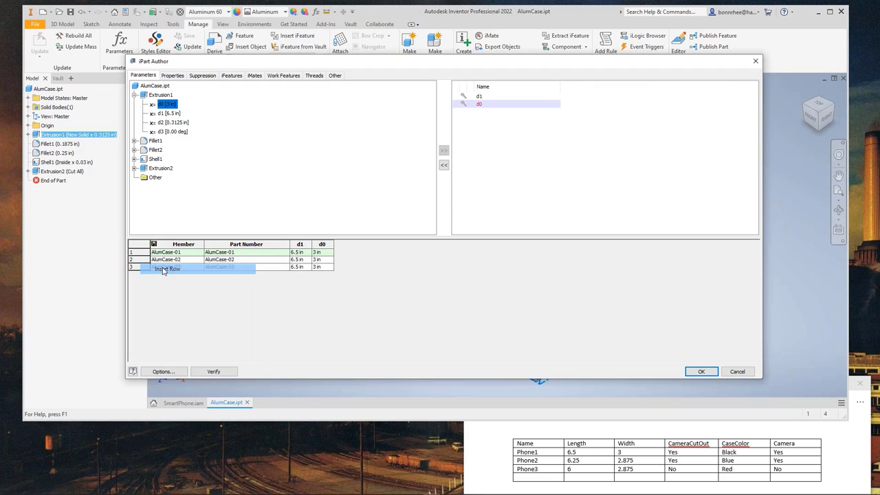
Set the d1 length to 6.25 for AlumCase-02 and 6 for AlumCase-03
left_click(300, 253)
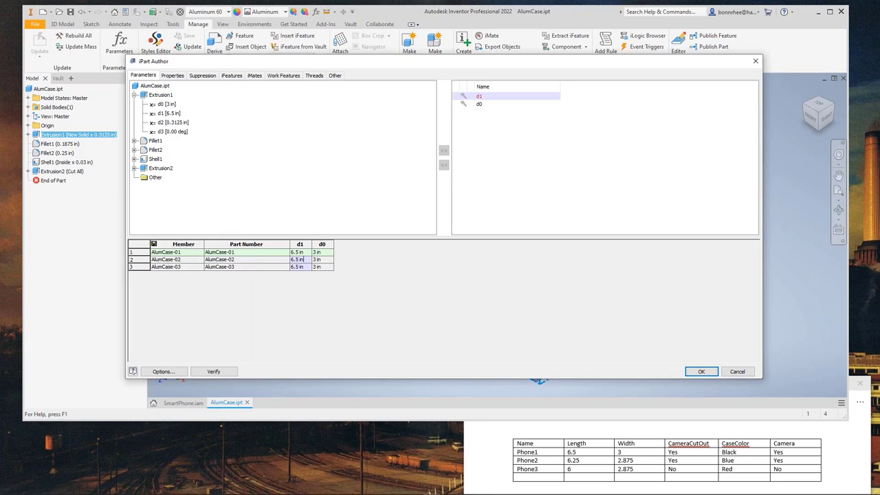
left_click_drag(304, 259, 265, 259)
type("6.25")
double_click(305, 267)
type("6")
Set the d0 width to 2.875 for both AlumCase-02 and AlumCase-03, and confirm the iPart table
left_click(320, 252)
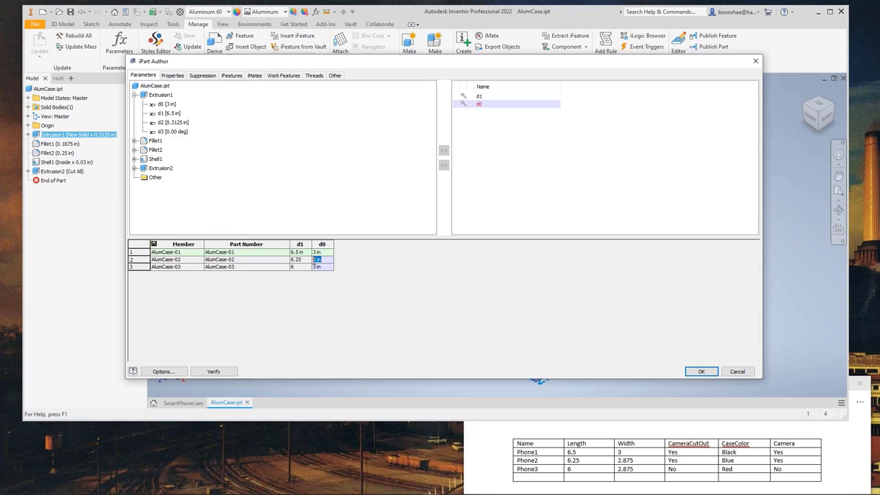
left_click(315, 260)
type("2.875")
double_click(317, 267)
type("2.875")
left_click(691, 375)
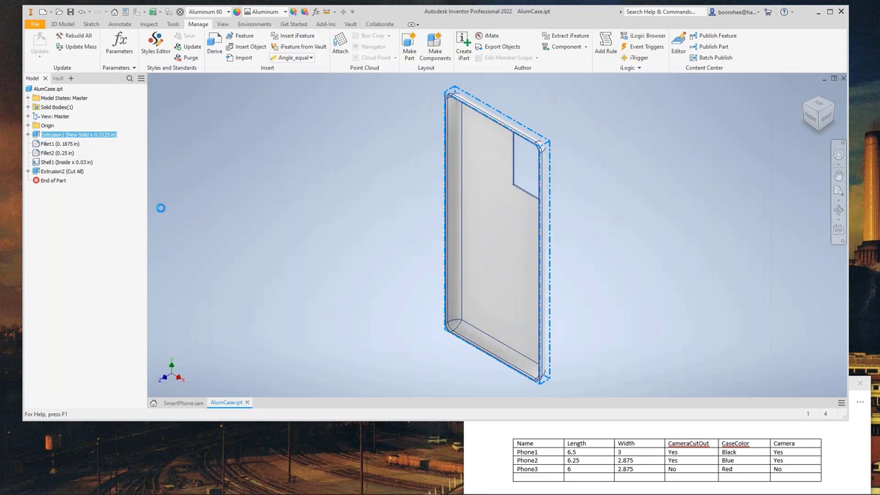
Reopen the case's iPart table and add a suppression column for the camera cutout feature, Extrusion2
left_click(60, 172)
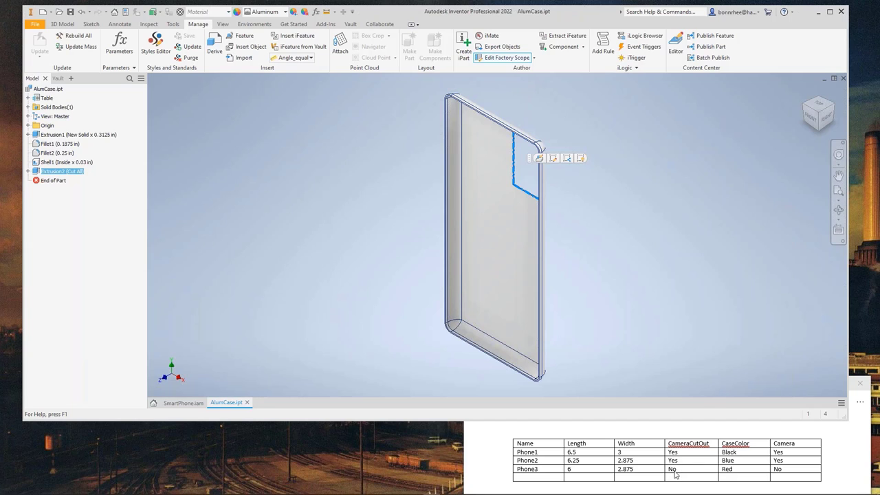
left_click(28, 98)
right_click(46, 98)
left_click(74, 136)
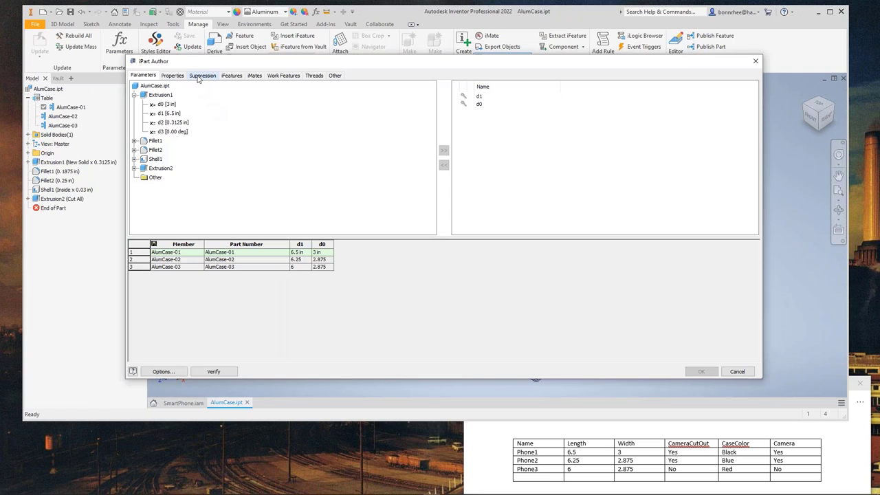
left_click(202, 75)
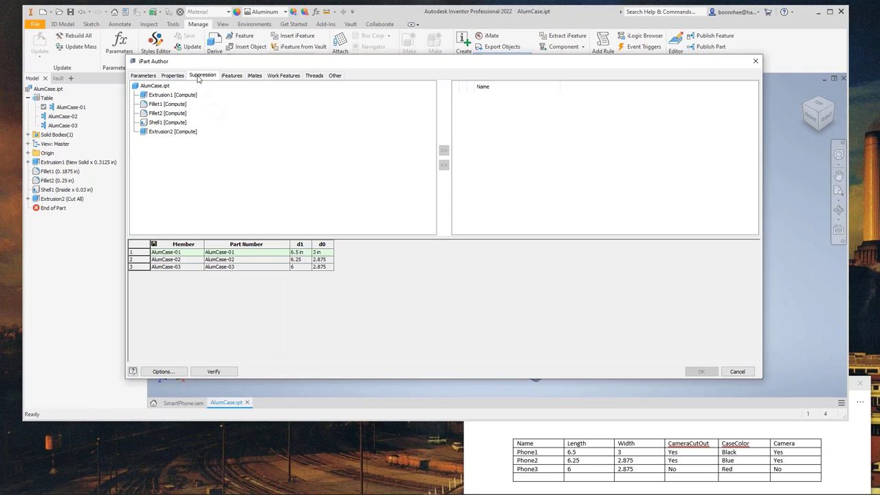
left_click(162, 133)
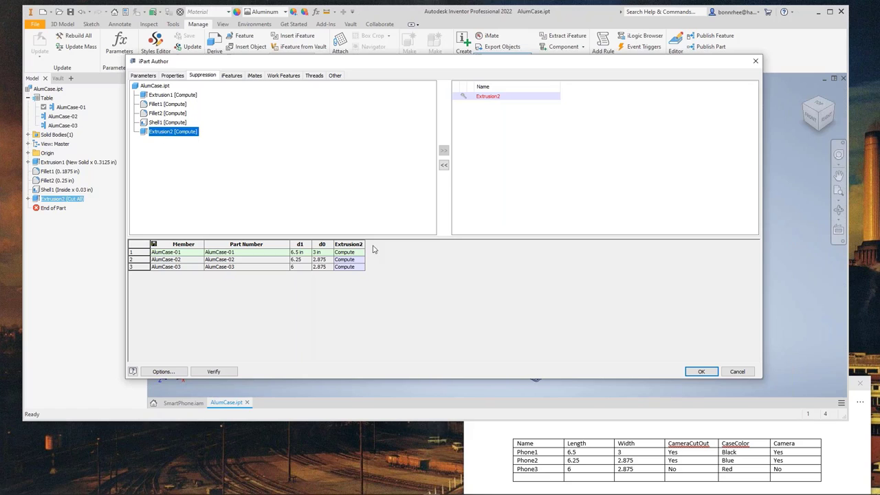
Set Extrusion2 to 0 for AlumCase-03 to suppress its cutout, then verify and confirm the iPart table
left_click(347, 266)
type("0")
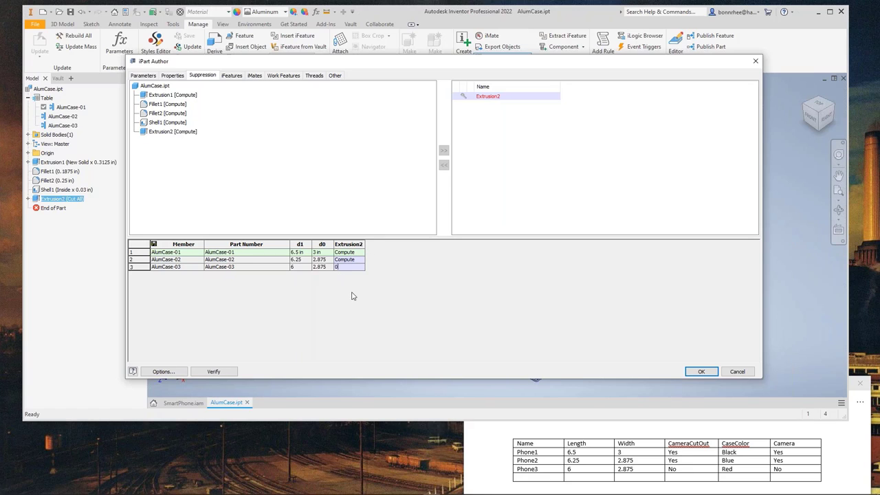
left_click(412, 280)
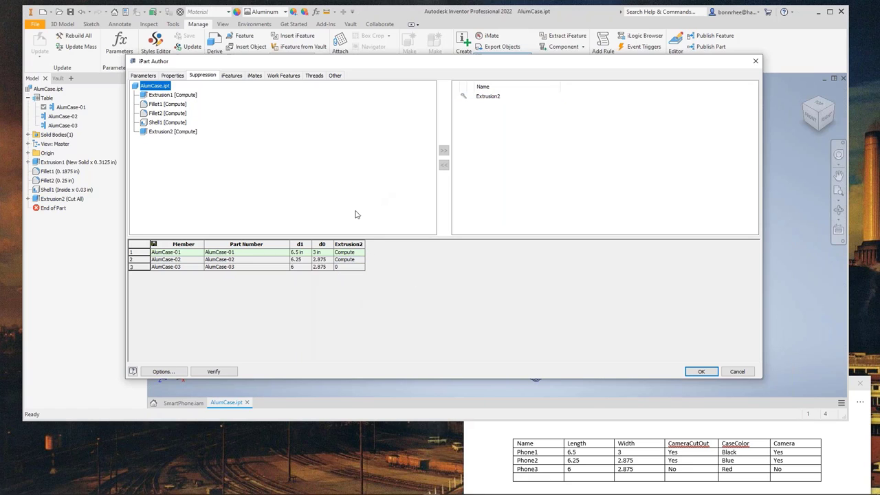
left_click(226, 371)
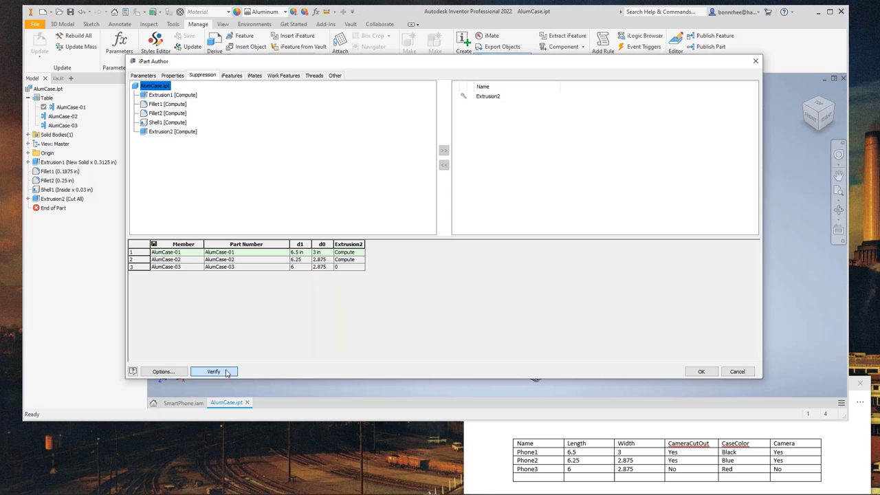
left_click(700, 372)
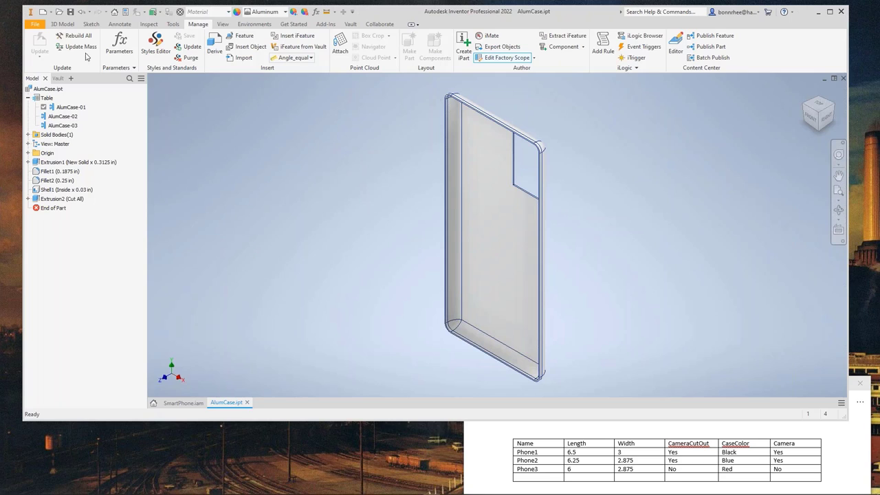
Activate members AlumCase-02 and AlumCase-03 in turn to check their size and camera cutout
left_click(64, 126)
left_click(68, 108, "shift")
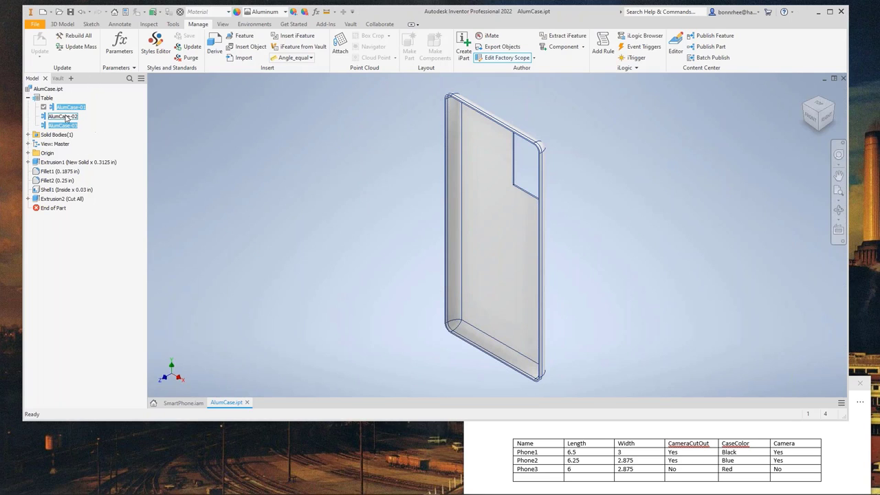
double_click(67, 118)
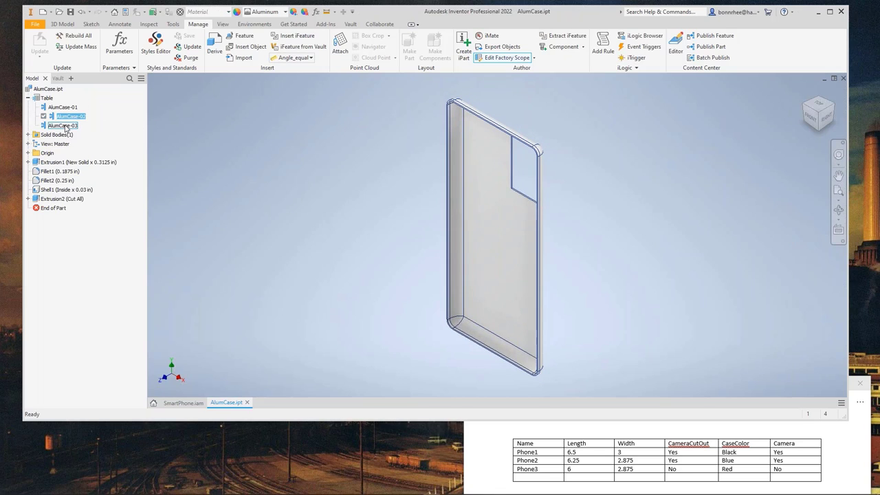
left_click(65, 126)
double_click(64, 127)
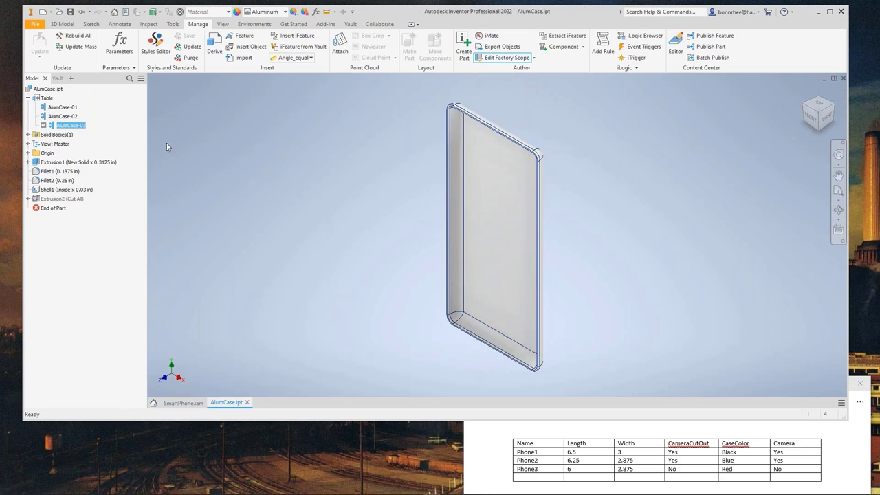
Generate the member files for all three AlumCase members and save the updated files
left_click(63, 108)
left_click(69, 125, "shift")
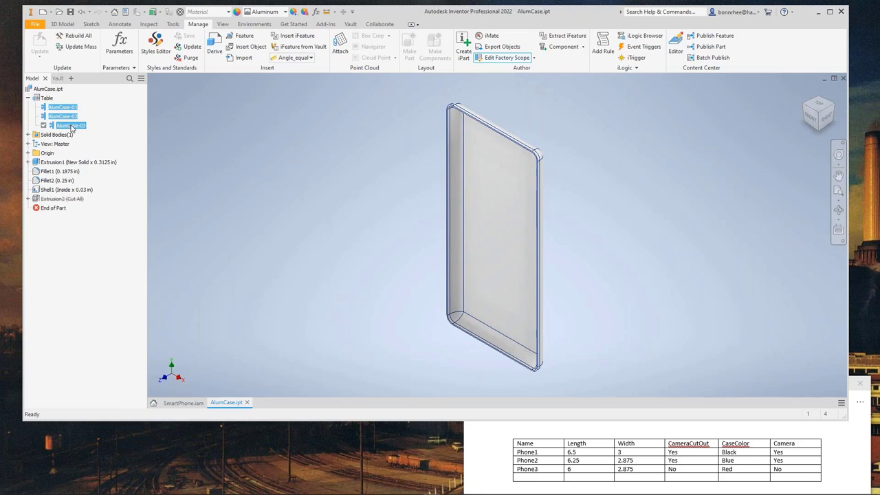
right_click(74, 126)
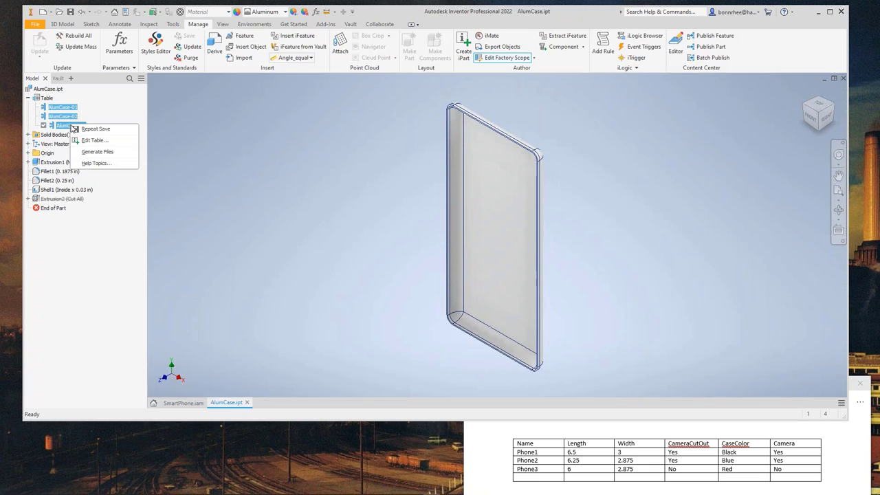
left_click(106, 152)
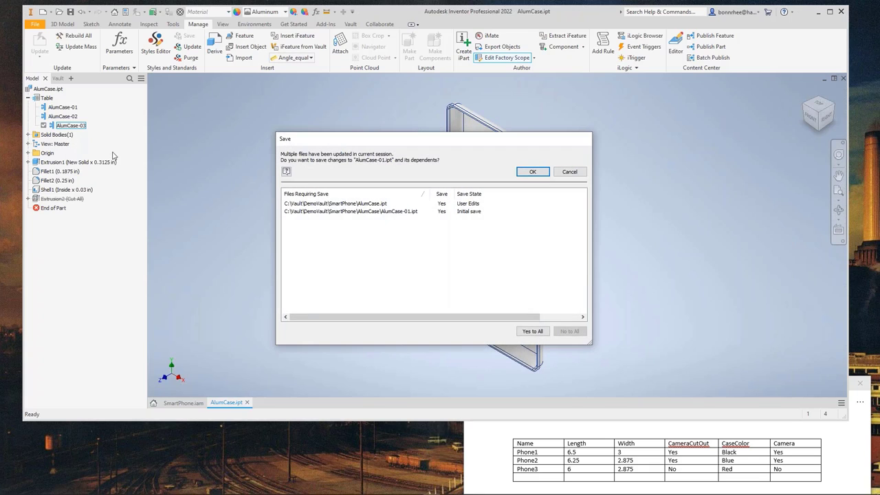
left_click(532, 171)
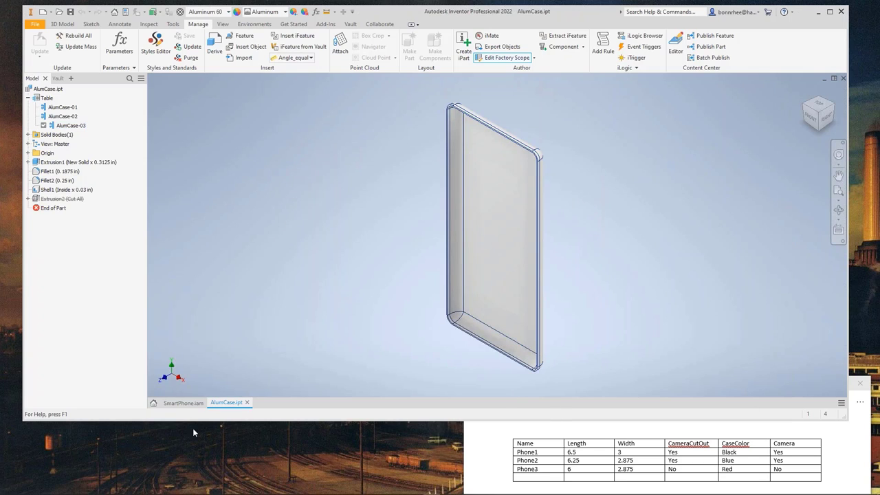
Return to the SmartPhone assembly and open its GlassScreen part
left_click(183, 403)
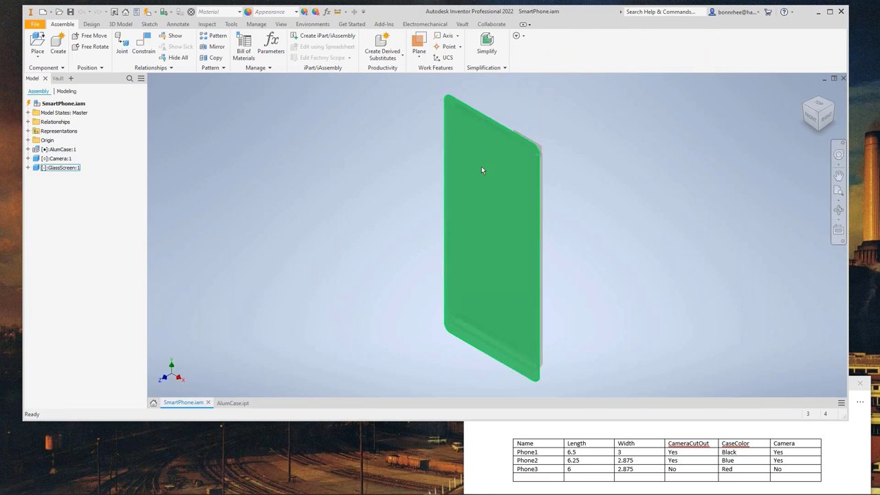
right_click(72, 169)
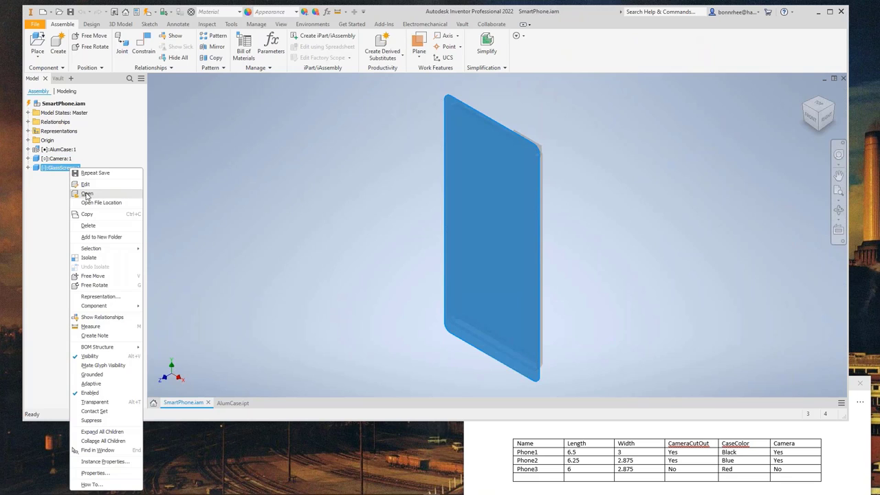
left_click(87, 193)
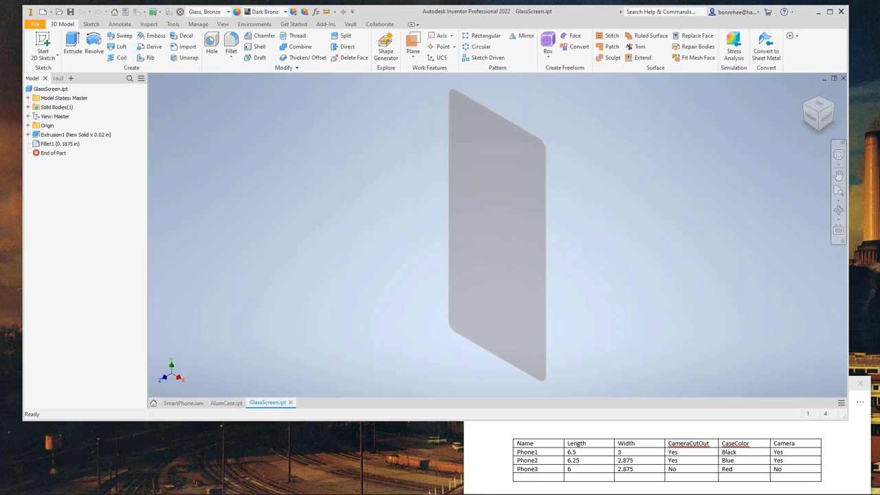
Start creating an iPart from the glass screen and insert two more member rows, up to GlassScreen-03
left_click(198, 23)
left_click(464, 46)
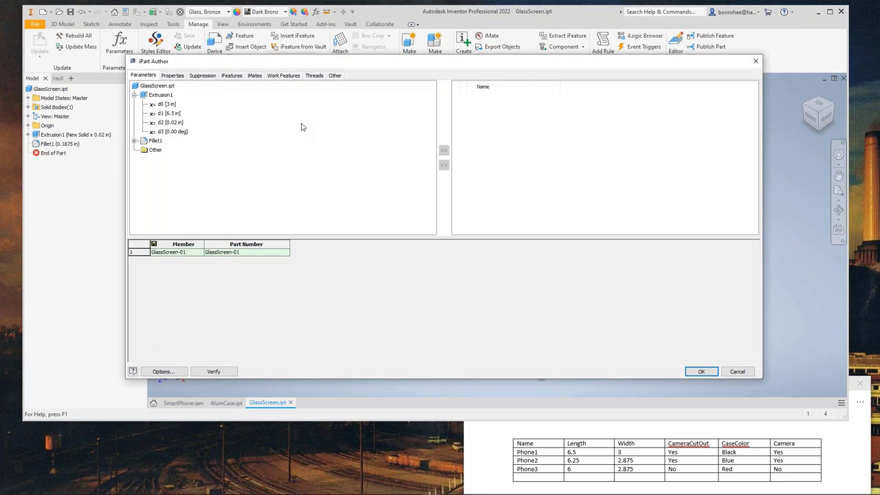
left_click(141, 252)
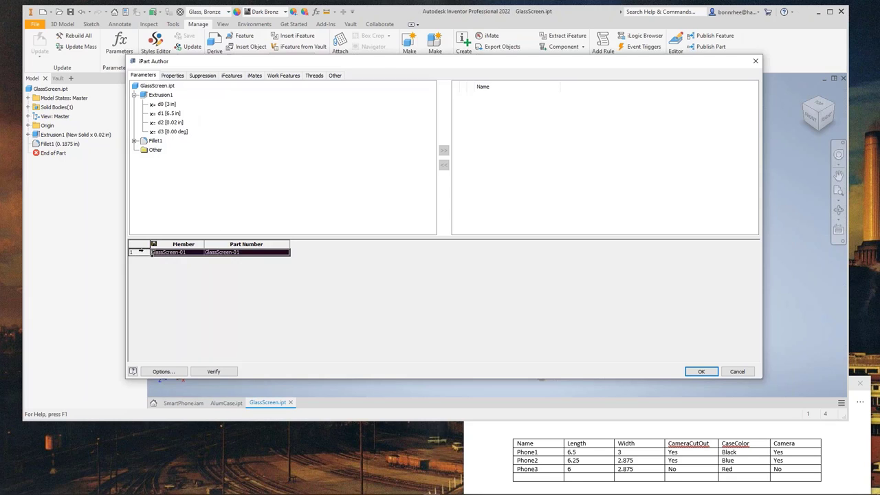
right_click(141, 253)
left_click(165, 258)
right_click(164, 260)
left_click(166, 268)
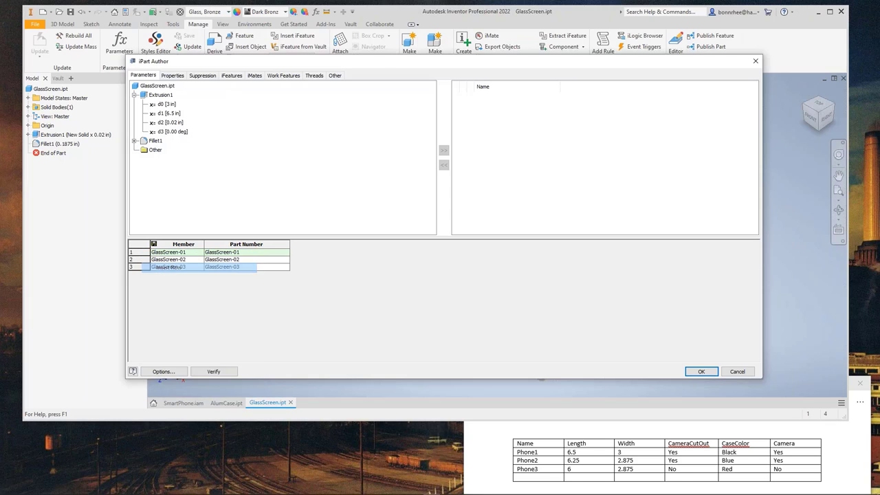
left_click(196, 202)
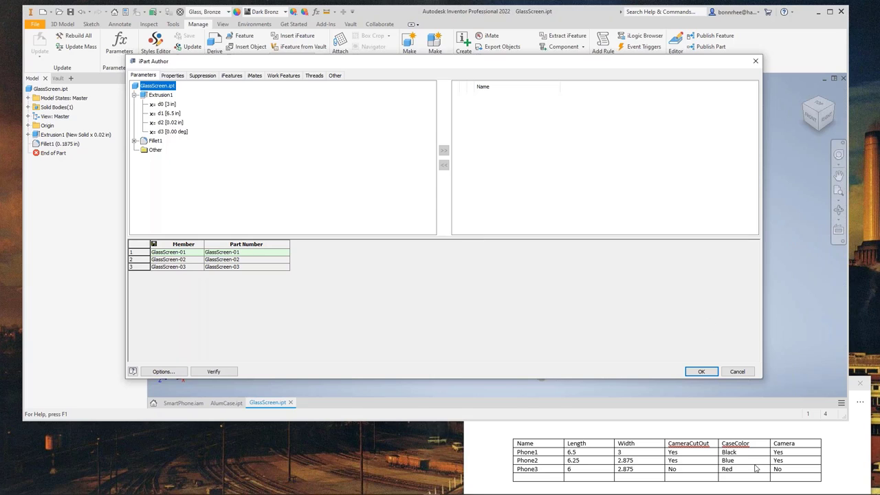
Add parameters d1 and d0 to the iPart table, setting d1 to 6.25 for GlassScreen-02 and 6 for GlassScreen-03
double_click(172, 113)
double_click(169, 104)
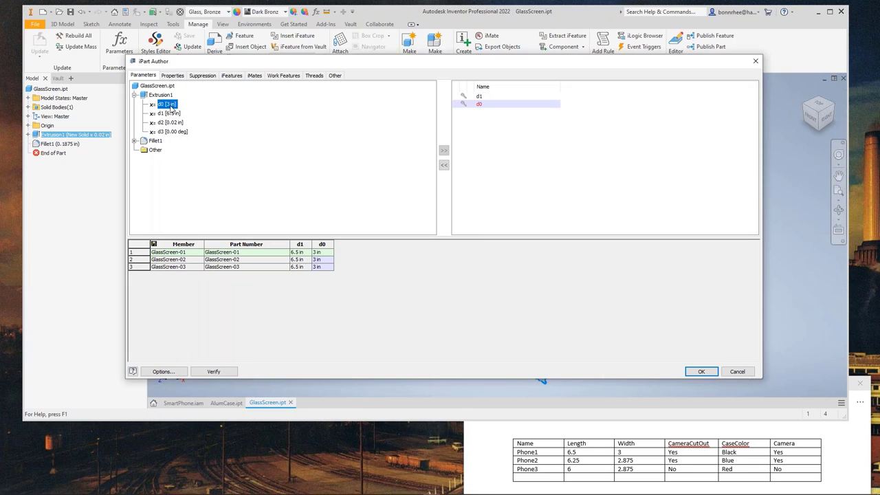
left_click(307, 266)
left_click(306, 260)
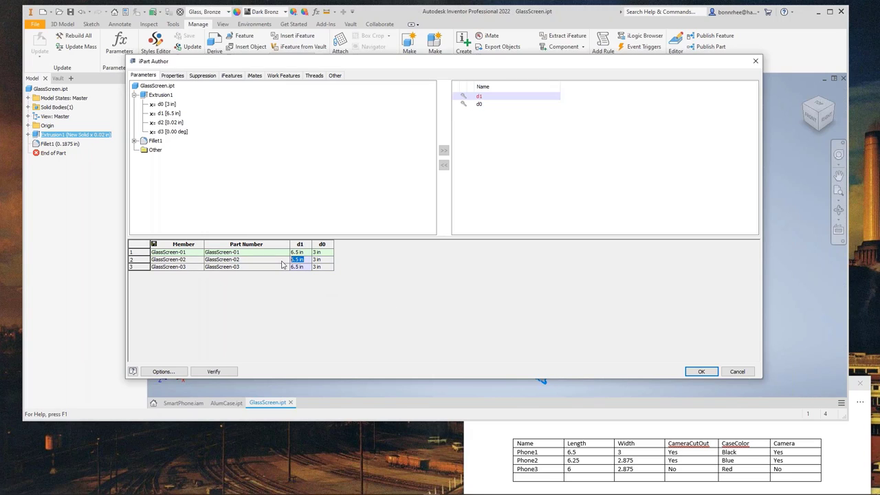
type("6.25")
left_click(327, 218)
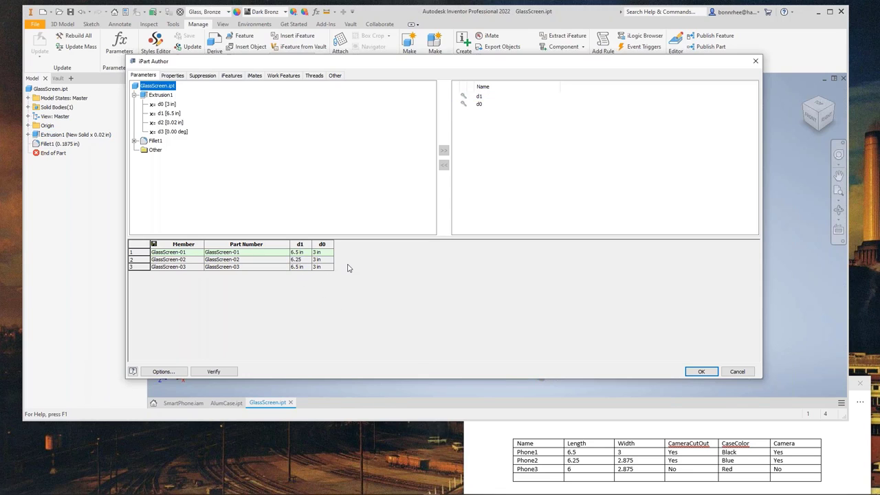
left_click(297, 267)
left_click(296, 267)
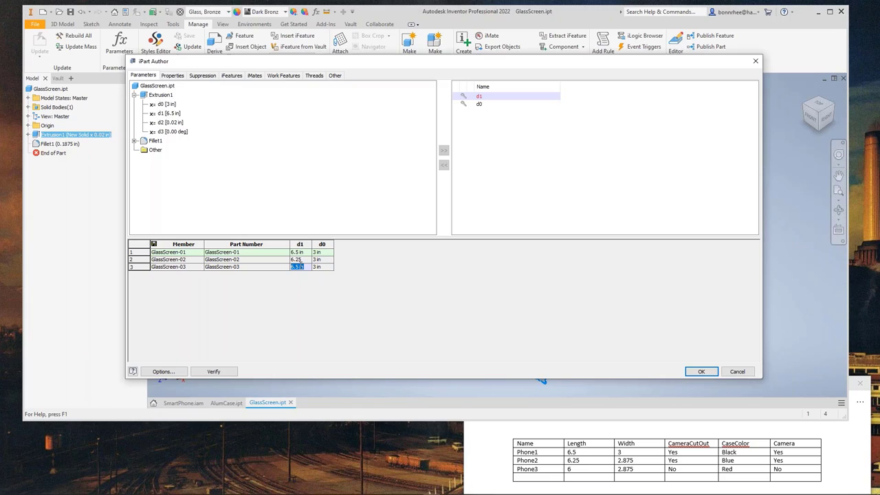
type("6")
left_click(286, 214)
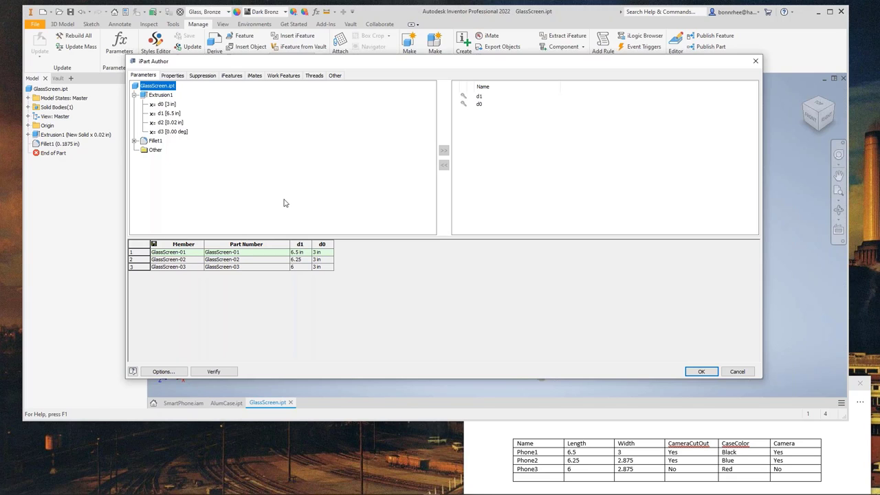
Set d0 to 2.875 for GlassScreen-02 and finish creating the glass screen iPart
left_click(323, 252)
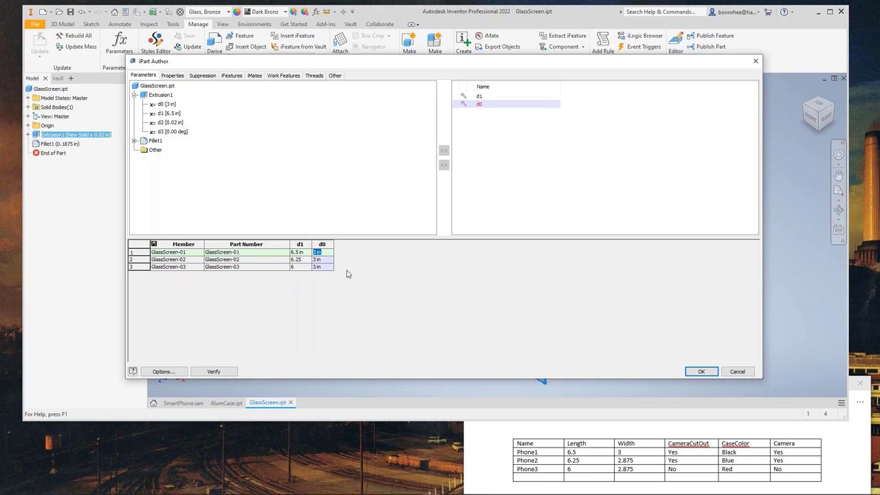
left_click(328, 261)
type("2.875")
key("Return")
left_click(699, 372)
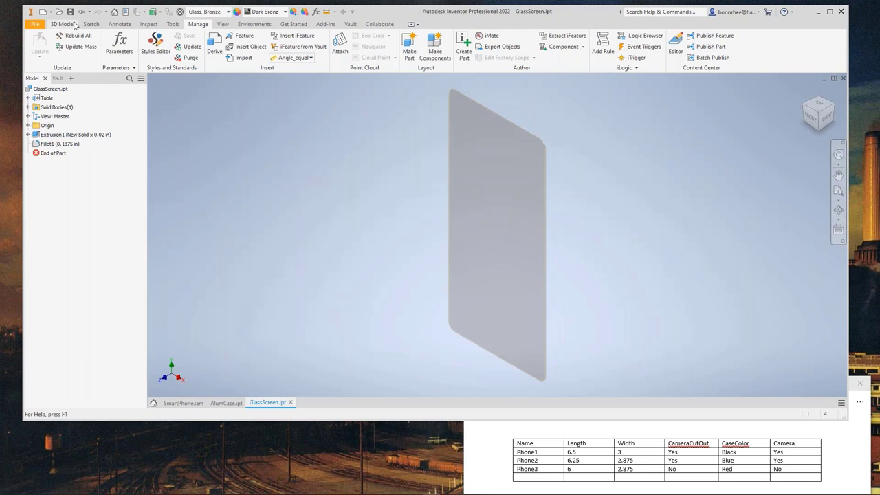
Return to the AlumCase part, limit edits to the active member, and apply the Red appearance to AlumCase-03
left_click(226, 404)
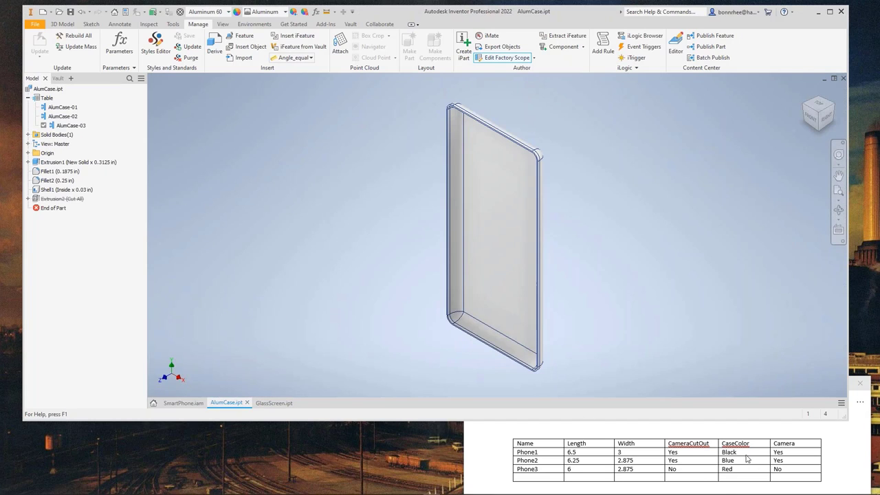
left_click(534, 59)
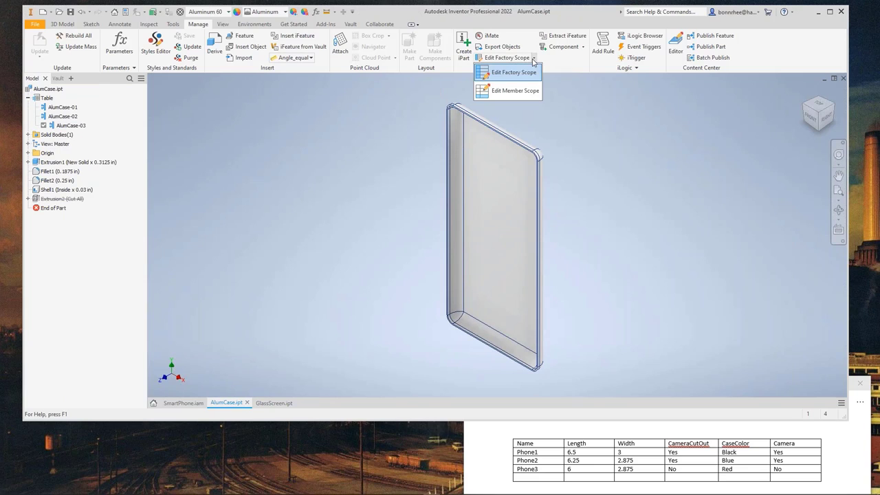
left_click(516, 94)
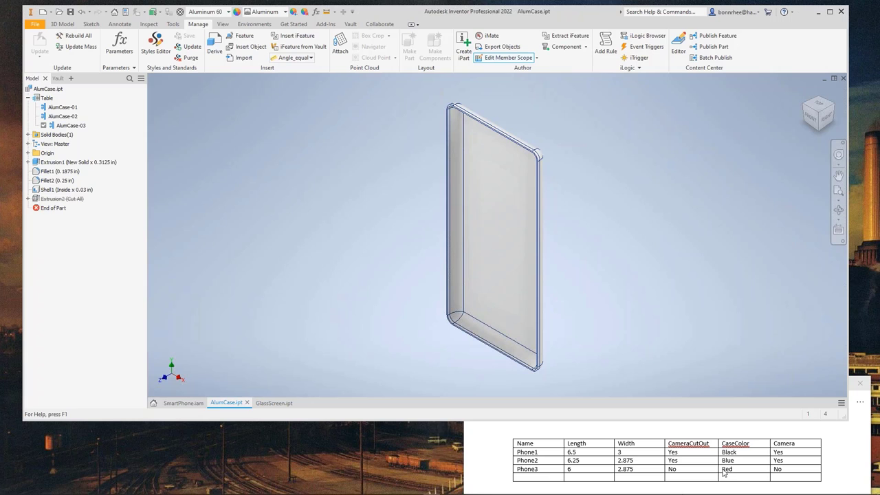
left_click(284, 11)
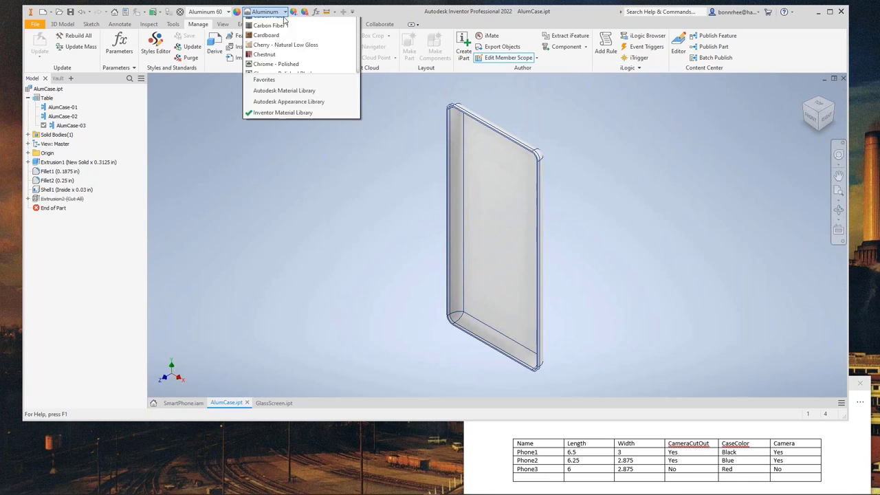
scroll(300, 245, "down", 15)
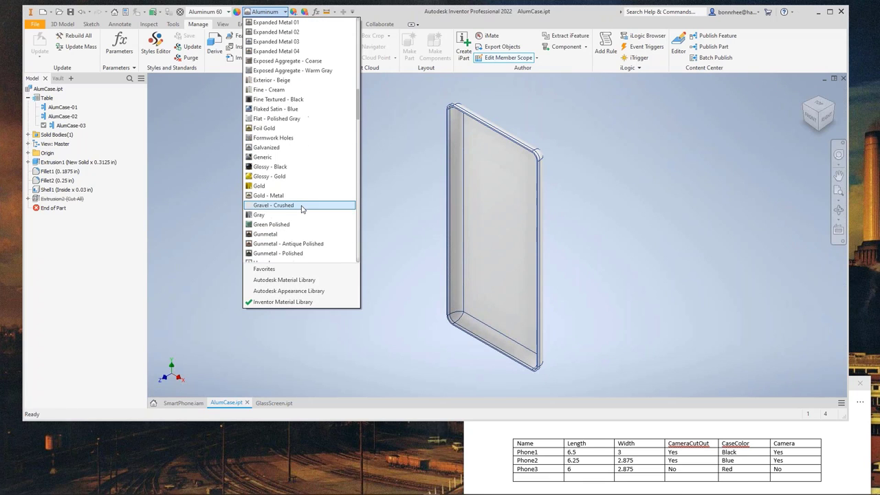
scroll(301, 208, "down", 8)
left_click(301, 252)
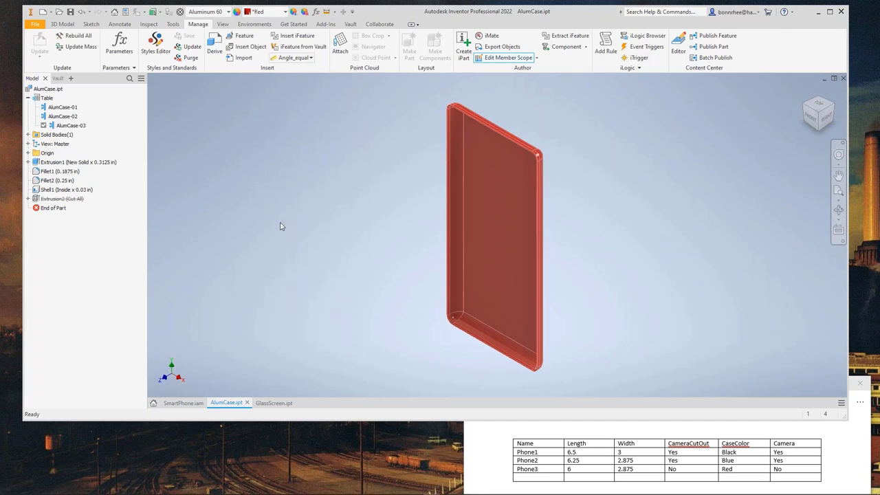
Apply the Blue - Wall Paint - Glossy appearance to member AlumCase-02 and the Black appearance to AlumCase-01
double_click(63, 116)
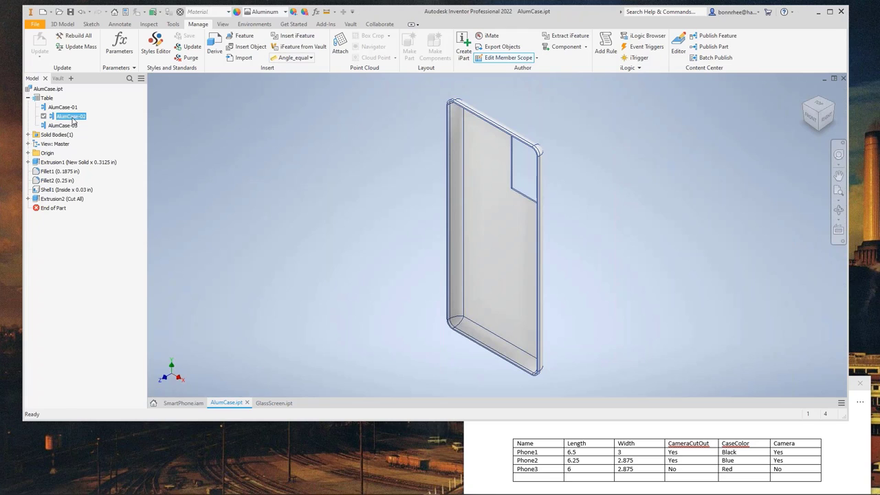
left_click(284, 12)
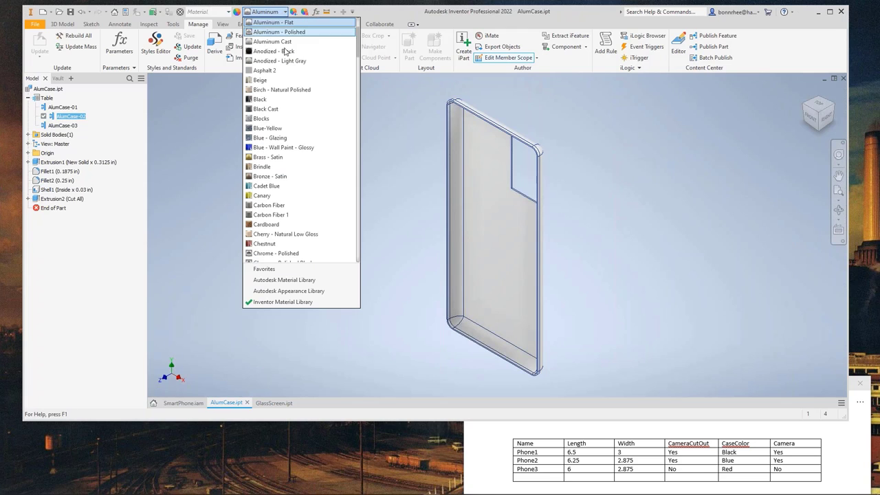
left_click(283, 147)
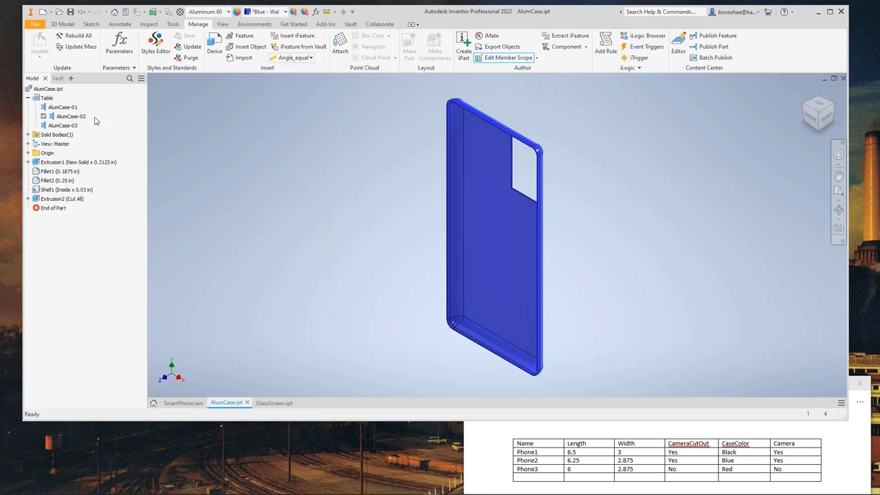
double_click(65, 108)
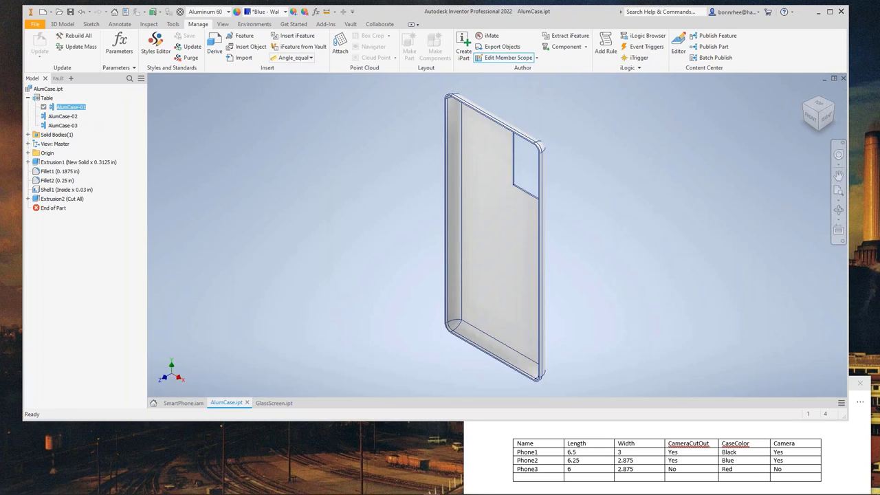
left_click(284, 14)
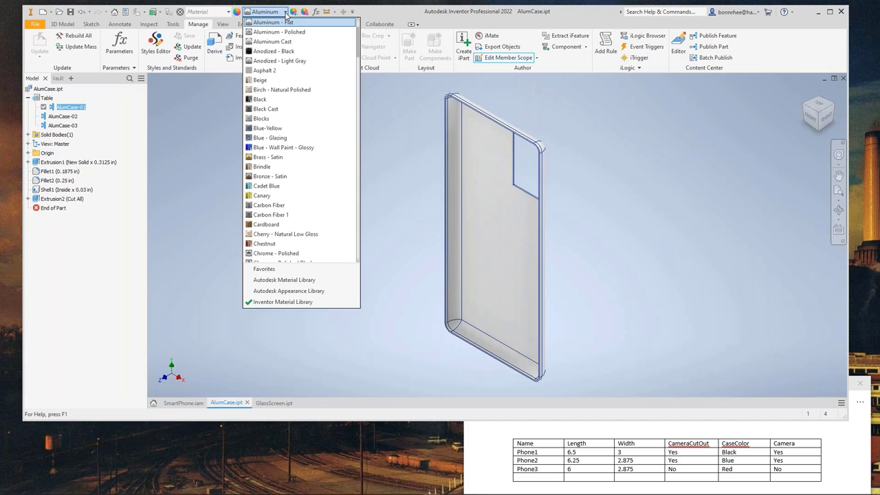
left_click(265, 99)
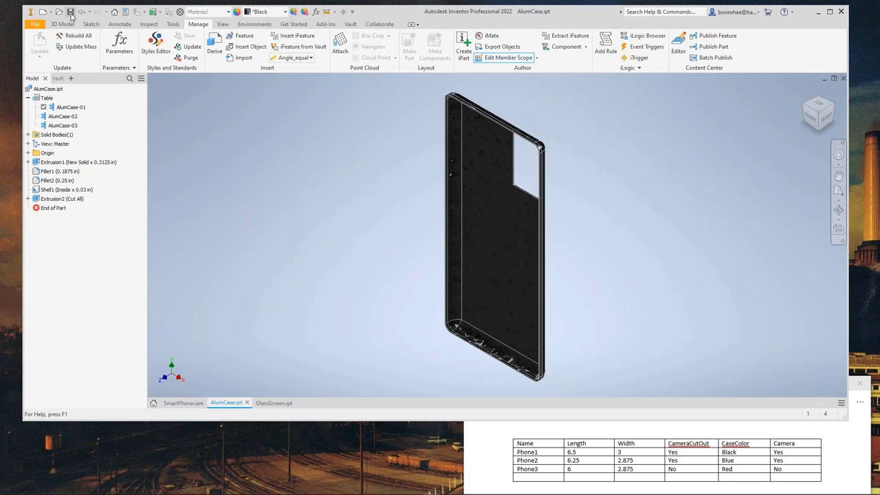
Activate AlumCase-02 and AlumCase-03 to check their colors, and regenerate and save the files of all three AlumCase members
left_click(68, 117)
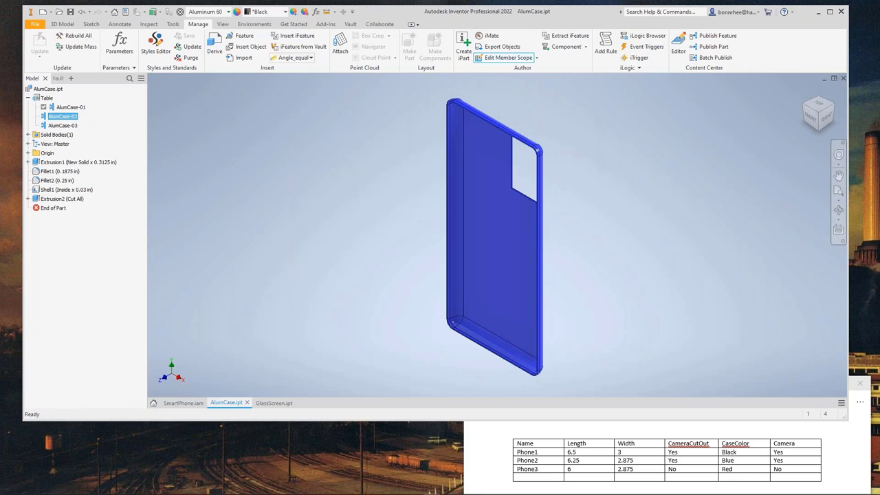
double_click(65, 125)
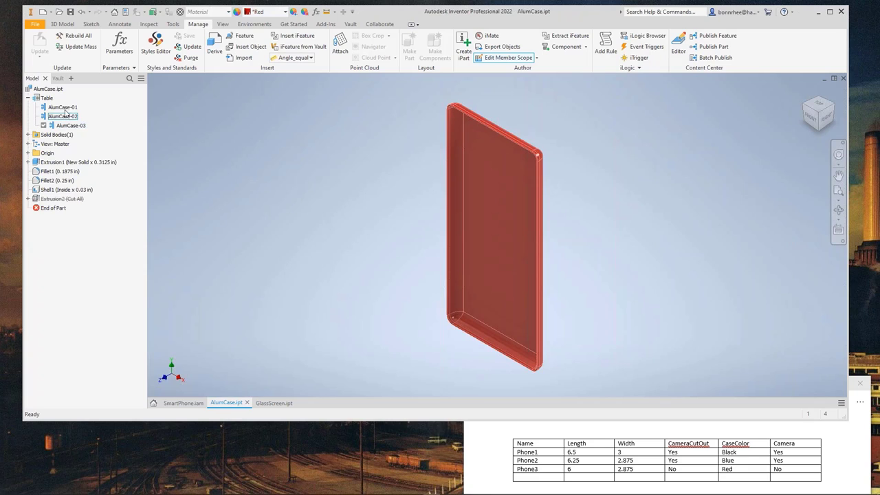
left_click(66, 108)
left_click(66, 116, "ctrl")
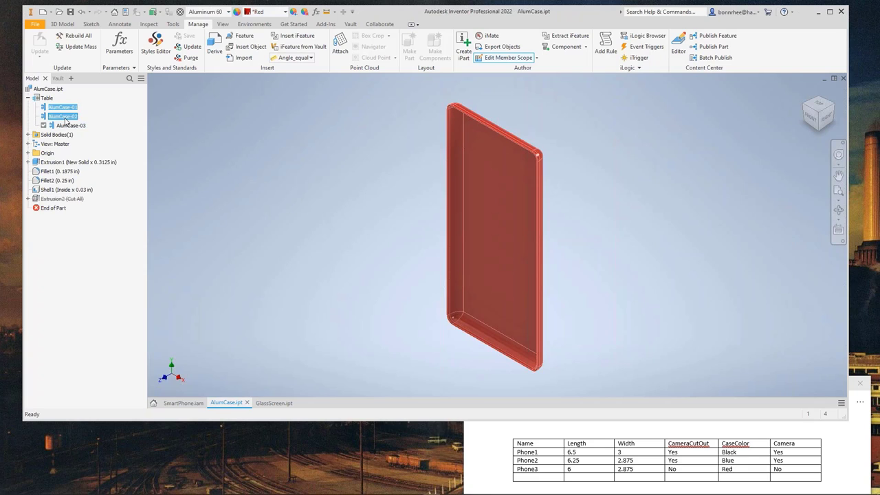
left_click(69, 125, "ctrl")
right_click(69, 128)
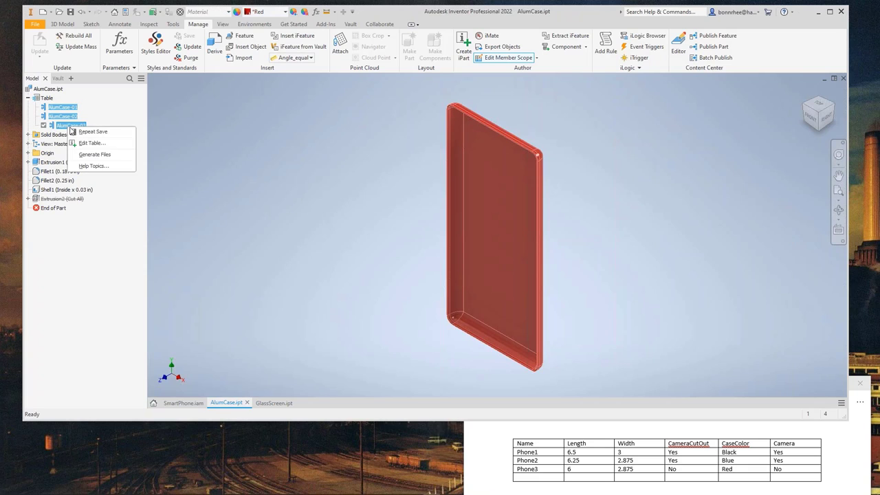
left_click(99, 156)
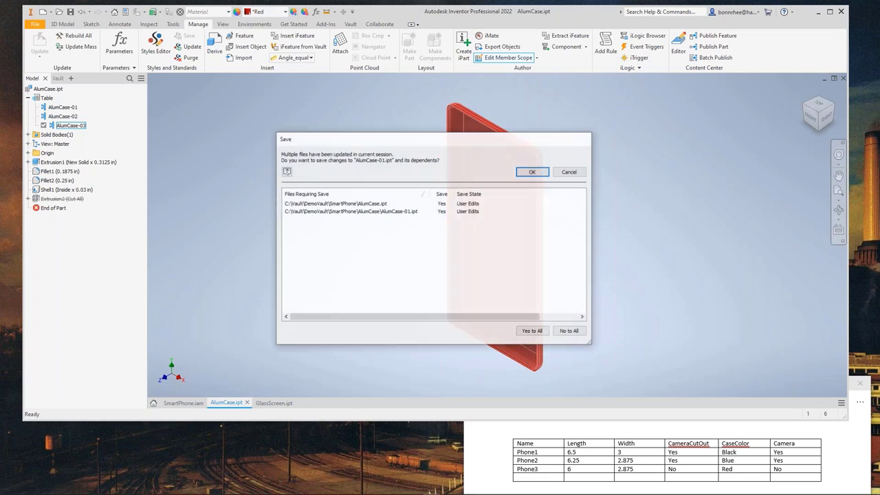
left_click(532, 171)
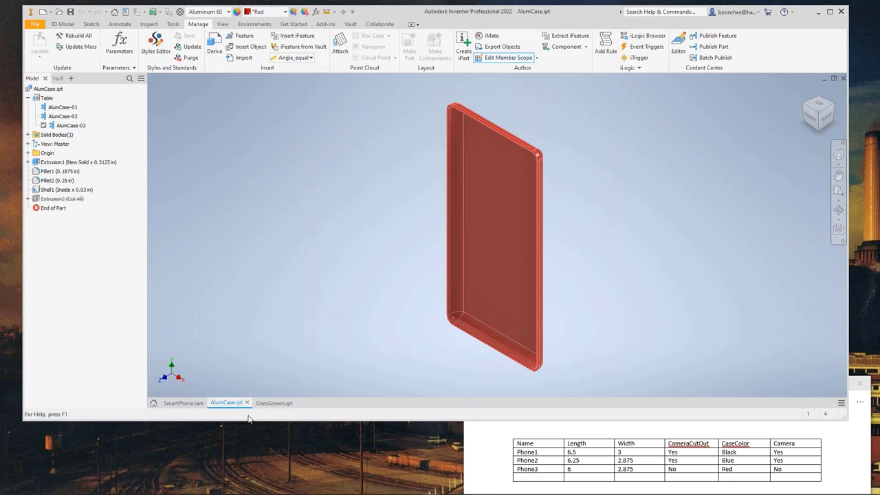
Return to the SmartPhone assembly and examine how the camera sits in the back of the case
left_click(274, 403)
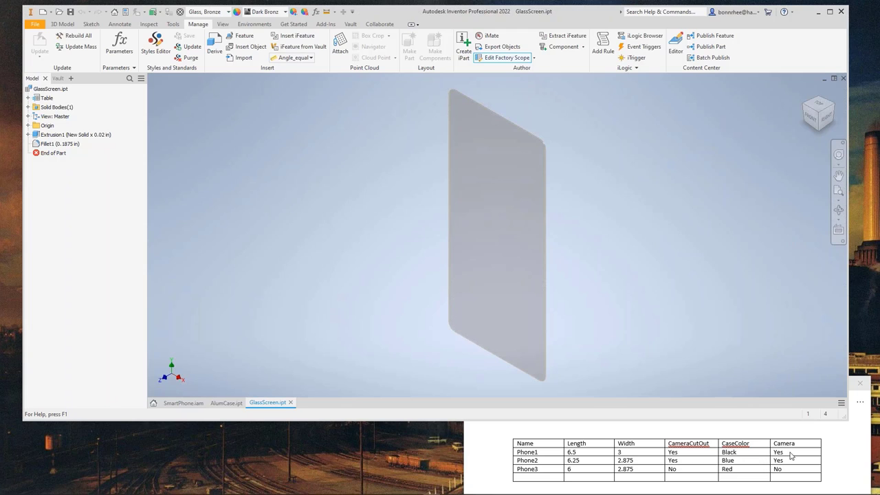
left_click(182, 403)
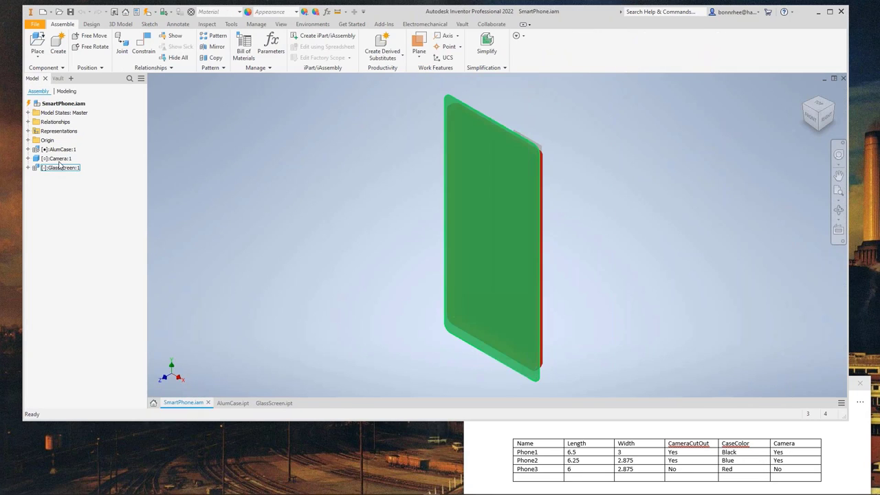
left_click(179, 162)
left_click(57, 158)
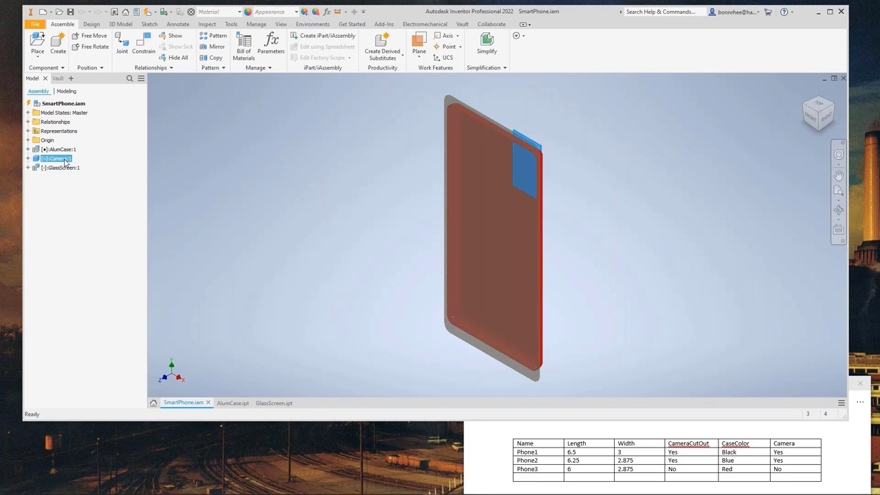
left_click(60, 168)
middle_click_drag(482, 227, 422, 169, "shift")
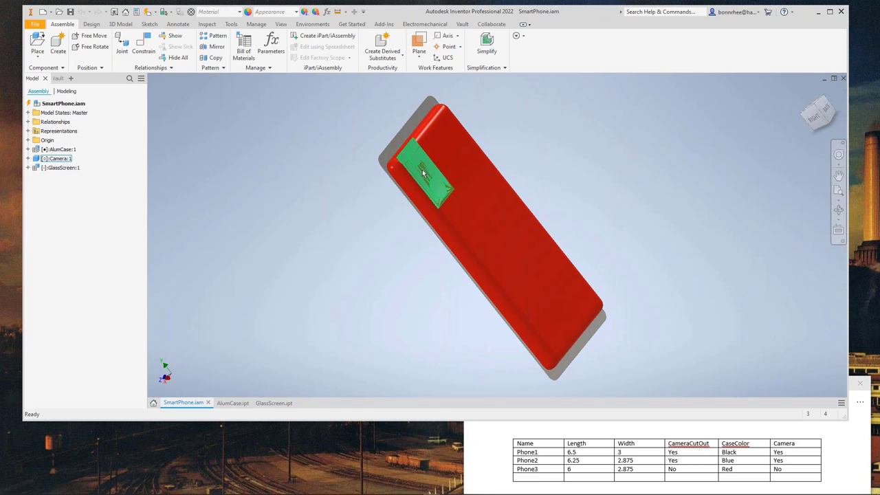
middle_click_drag(444, 198, 405, 189, "shift")
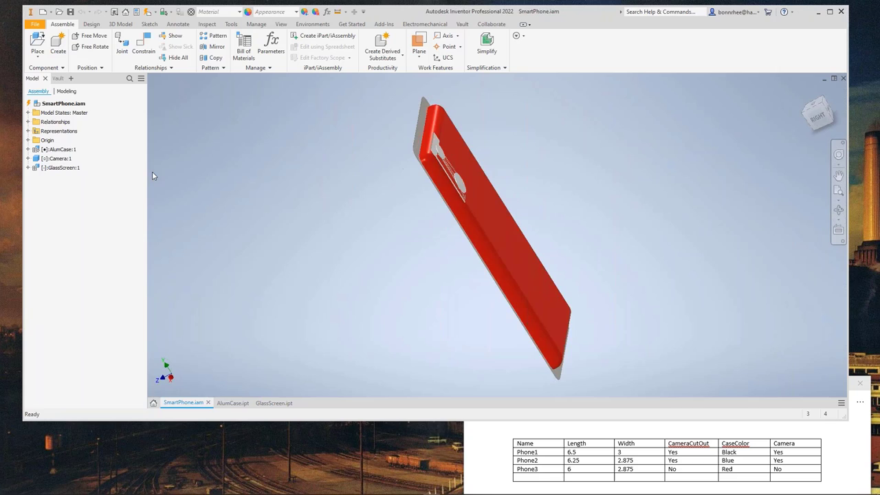
Open the Camera part from the SmartPhone assembly in its own window
right_click(62, 162)
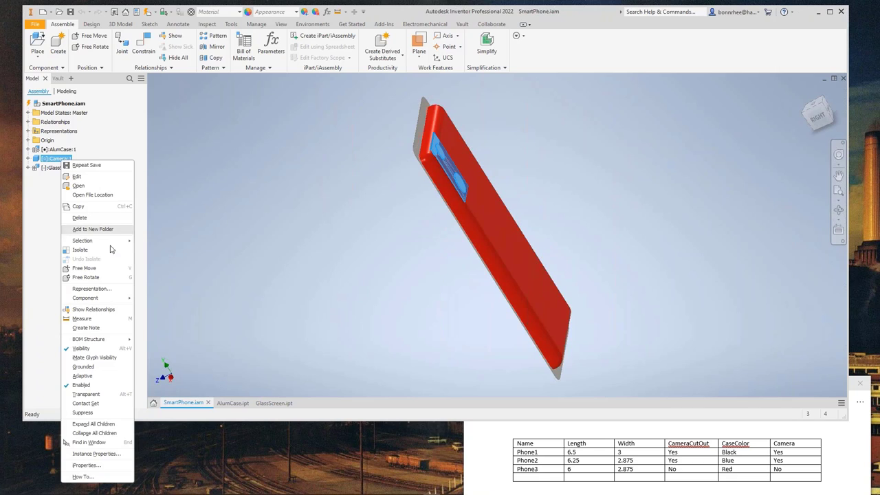
mouse_move(101, 300)
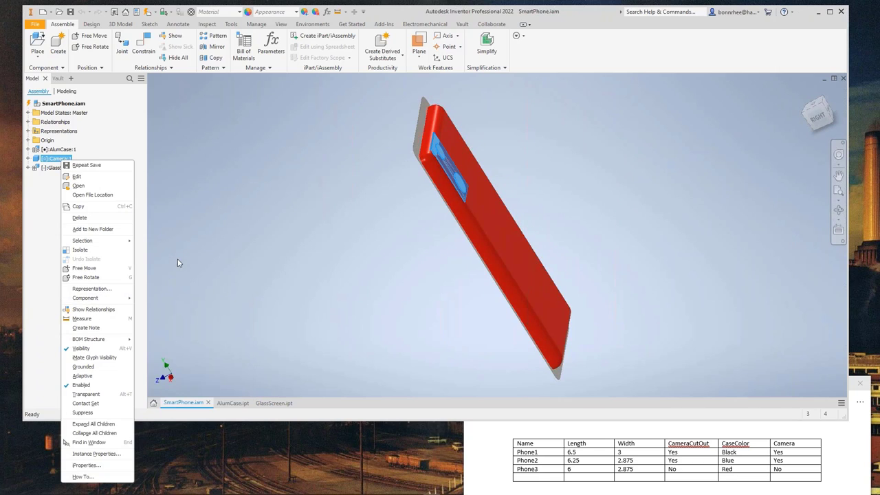
left_click(66, 160)
right_click(66, 160)
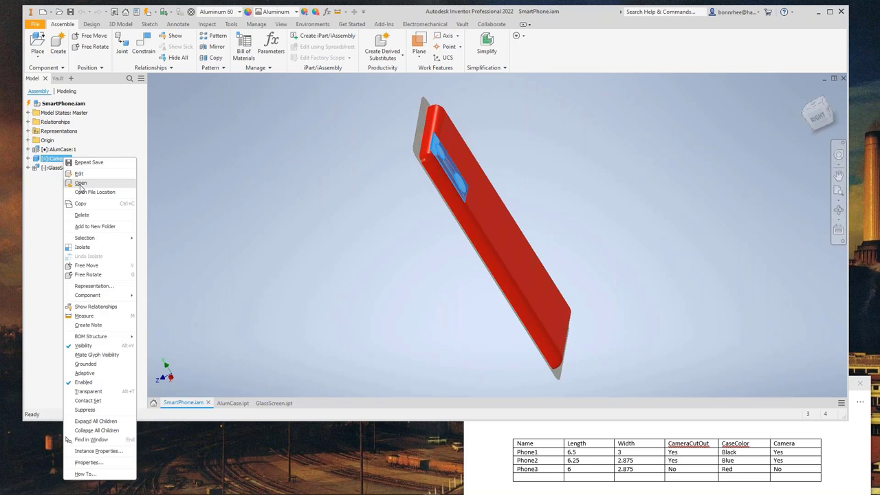
left_click(80, 183)
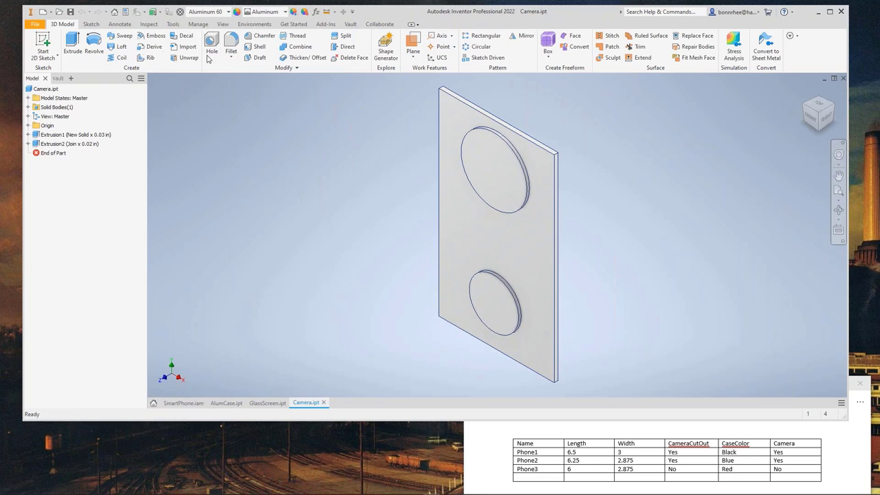
Turn the Camera part into an iPart with three members, Camera-01, Camera-02 and Camera-03
left_click(198, 23)
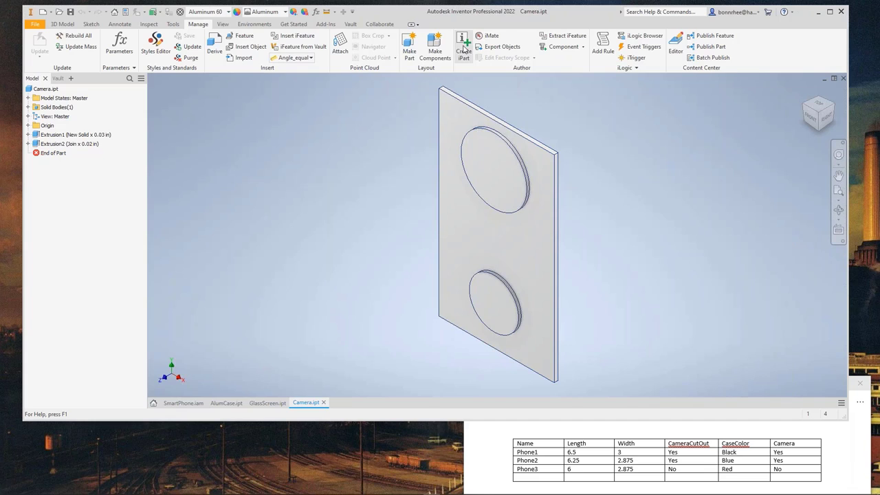
left_click(464, 49)
right_click(147, 252)
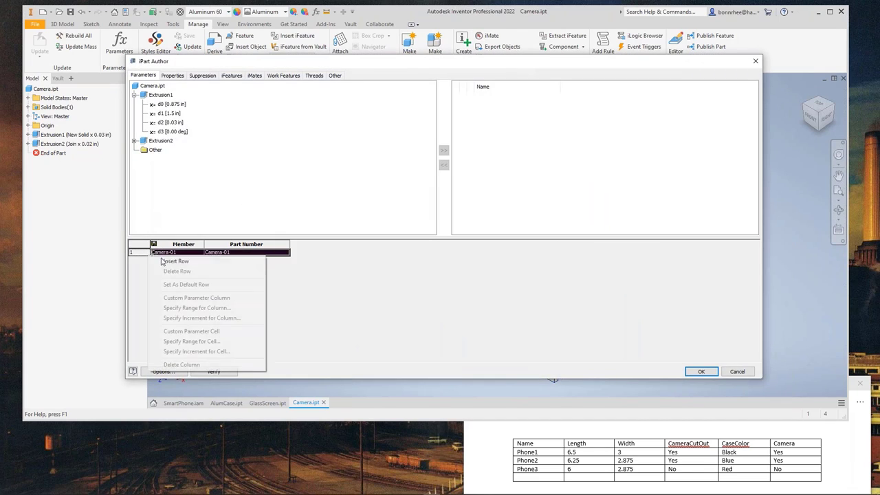
left_click(169, 259)
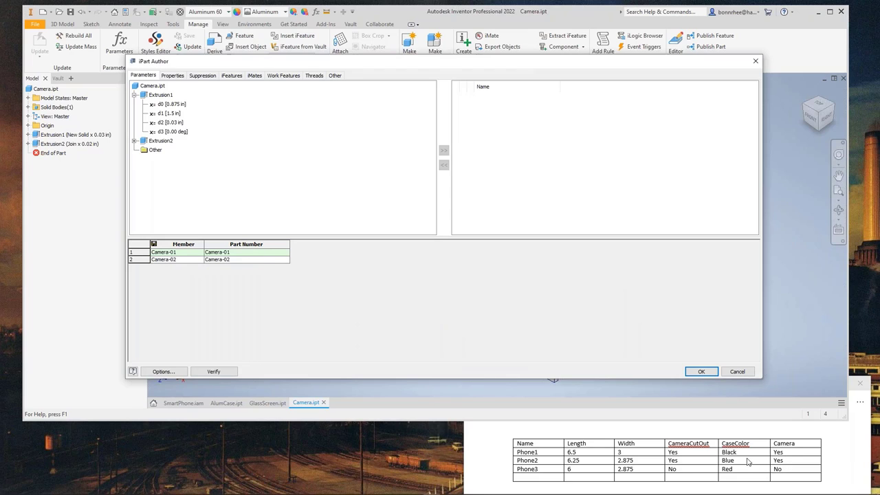
right_click(146, 262)
left_click(165, 270)
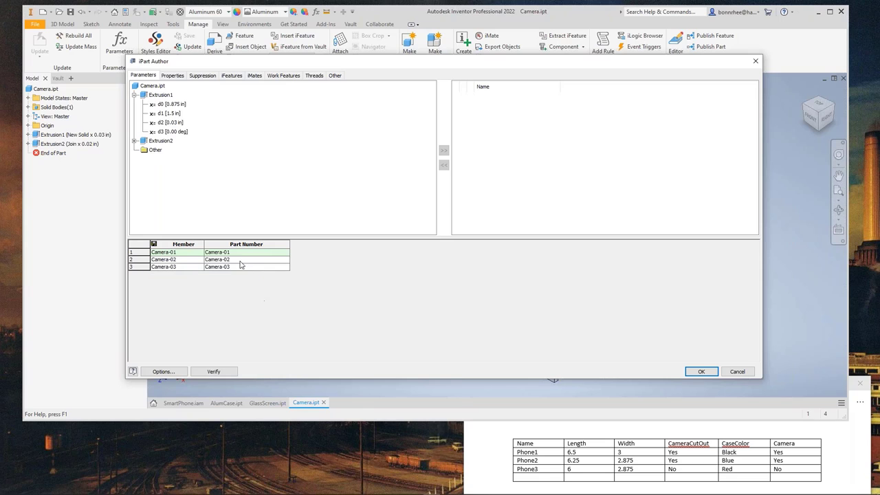
left_click(693, 371)
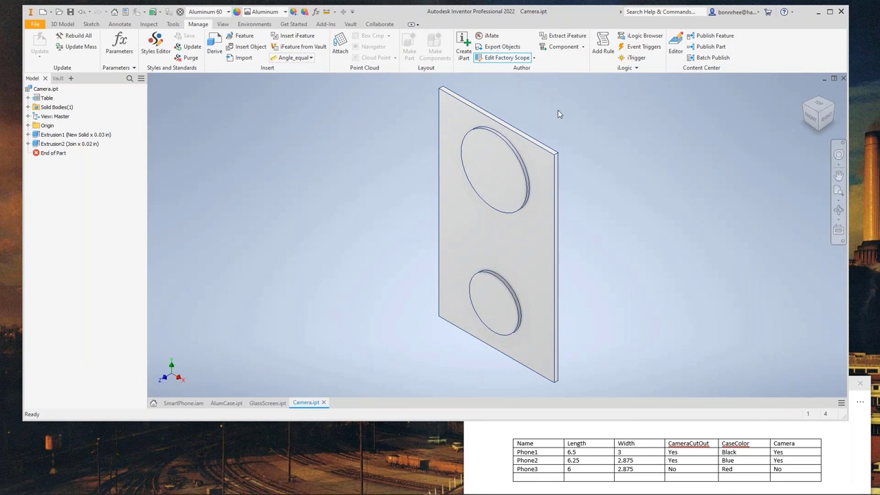
Limit edits to the active Camera member and apply the Black appearance to Camera-01
left_click(532, 59)
left_click(515, 91)
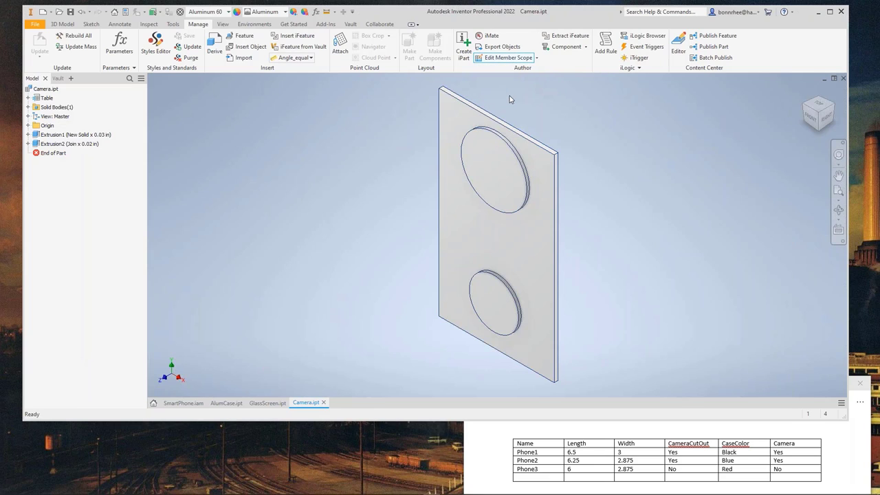
left_click(28, 98)
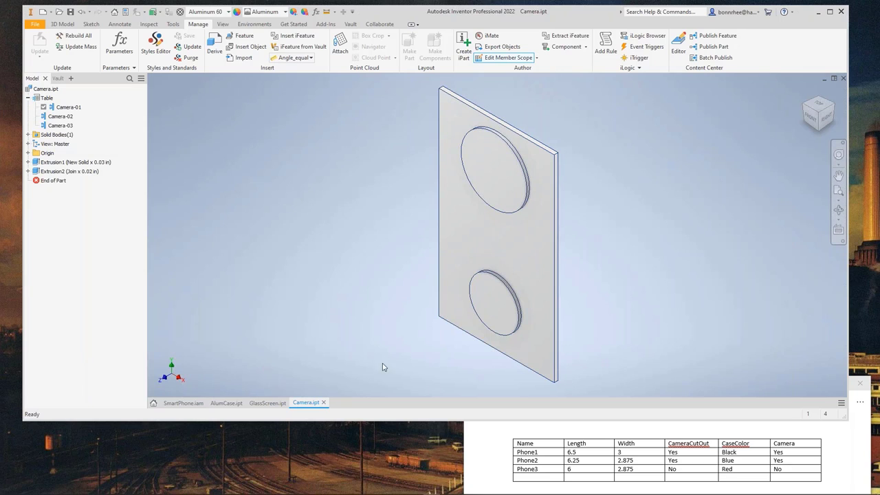
left_click(267, 11)
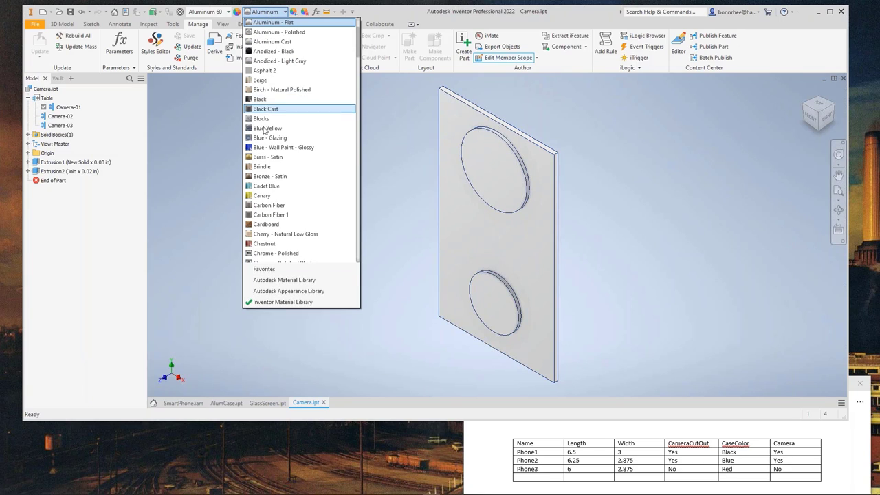
left_click(261, 100)
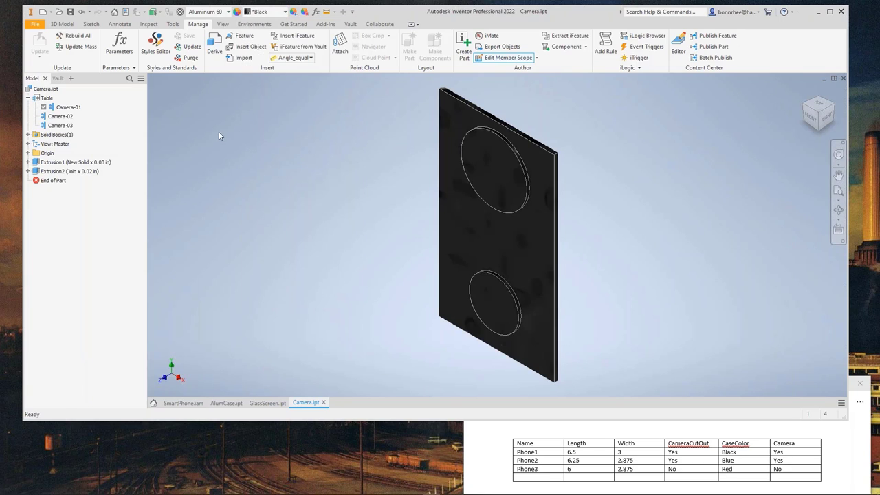
Apply the Blue - Wall Paint - Glossy appearance to member Camera-02 and the Red appearance to Camera-03
double_click(67, 118)
left_click(270, 12)
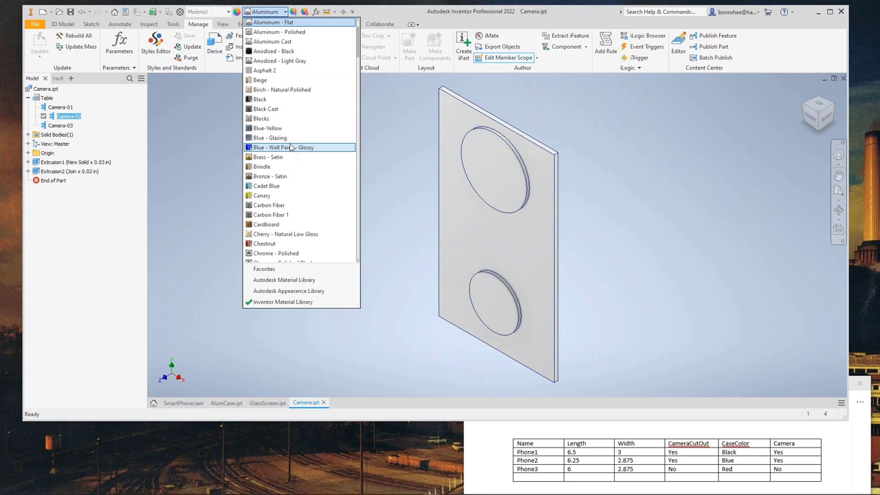
left_click(260, 147)
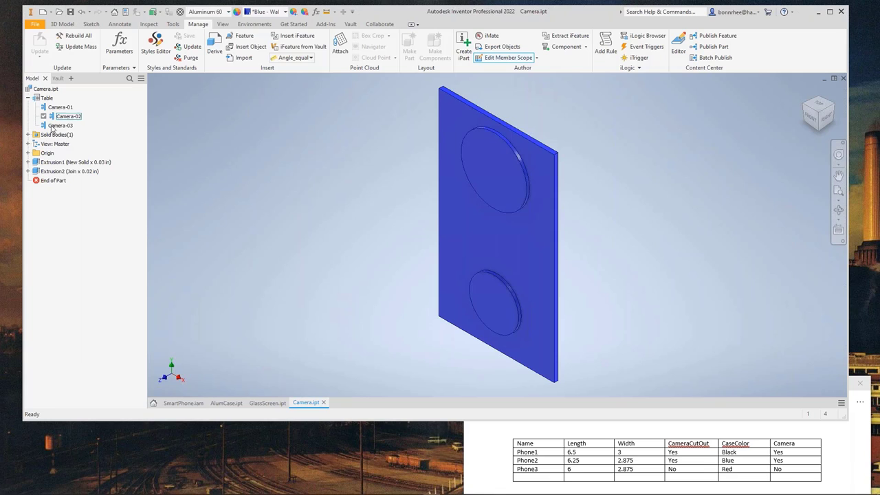
double_click(61, 125)
left_click(268, 12)
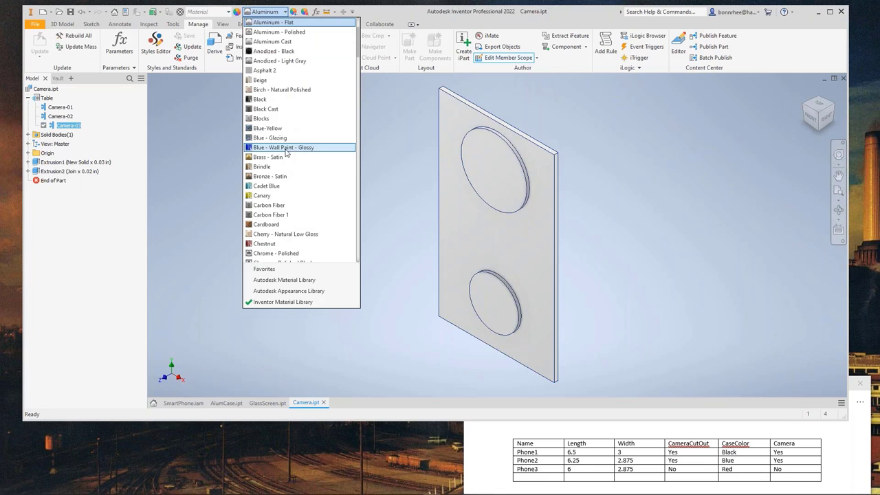
scroll(282, 213, "down", 15)
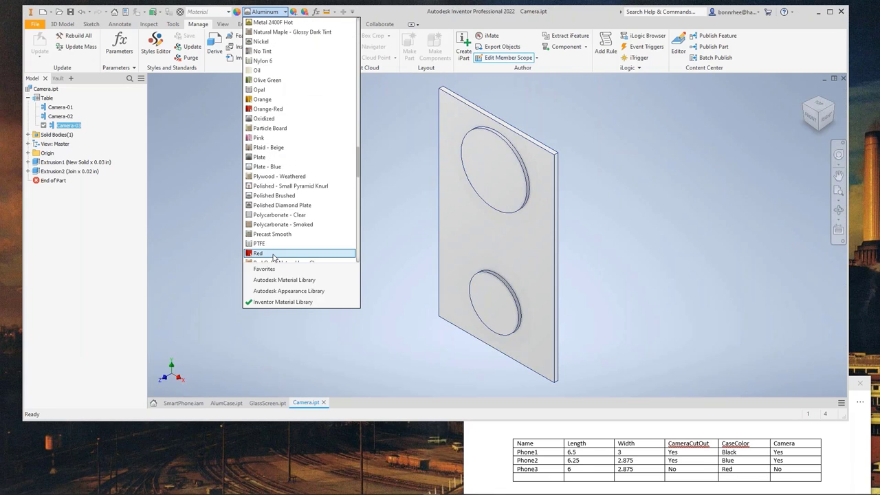
left_click(269, 251)
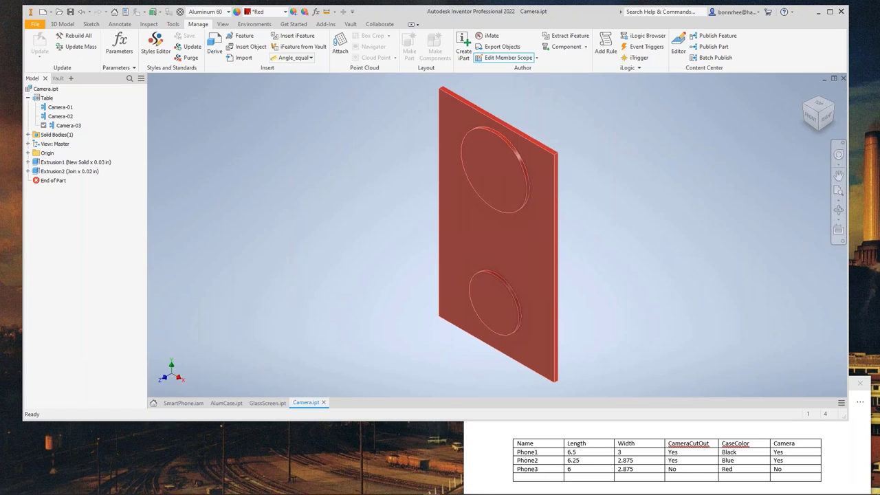
Activate Camera-01, Camera-02 and Camera-03 in turn to check their colors
double_click(58, 108)
double_click(60, 116)
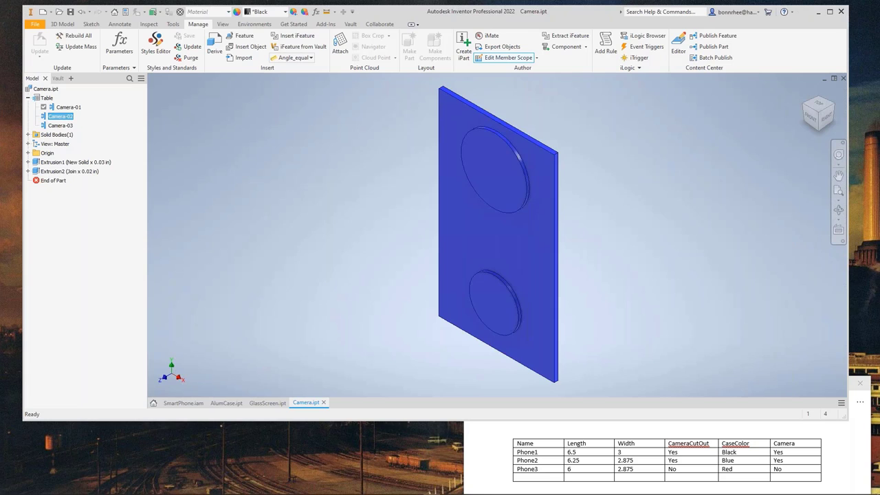
double_click(61, 125)
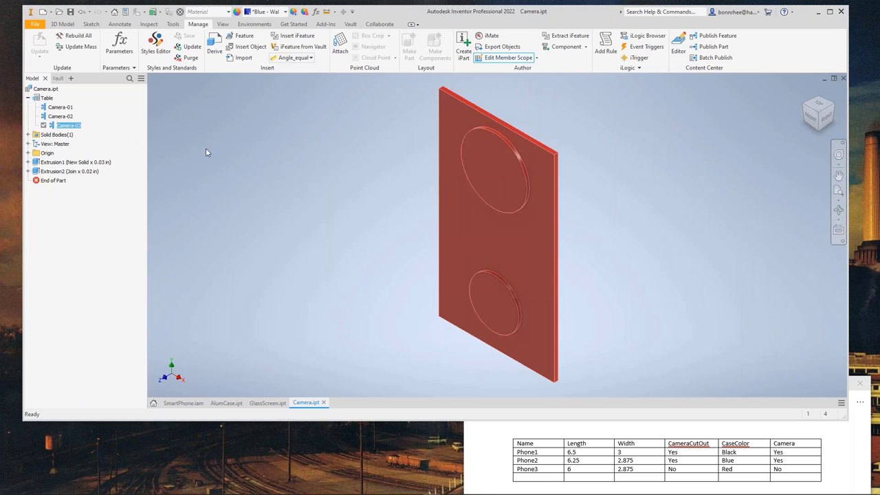
Generate the member files for all three Camera iPart members
left_click(60, 107)
left_click(66, 125, "shift")
right_click(66, 126)
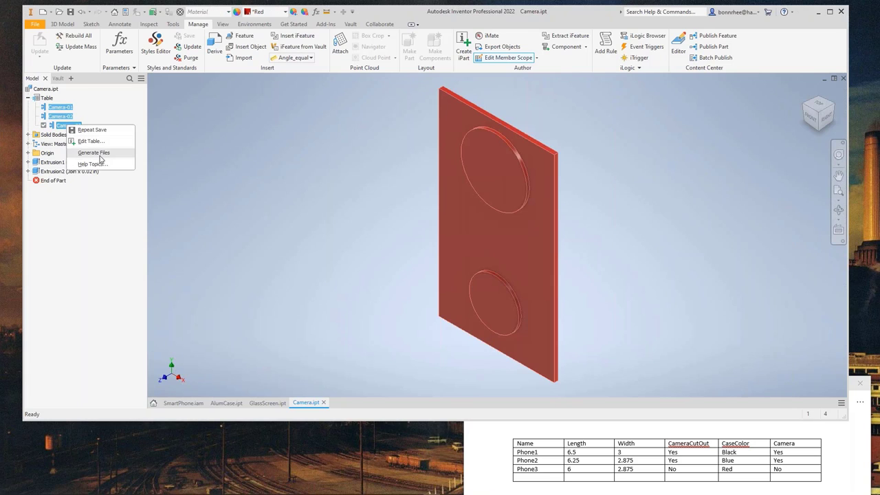
left_click(97, 153)
left_click(530, 171)
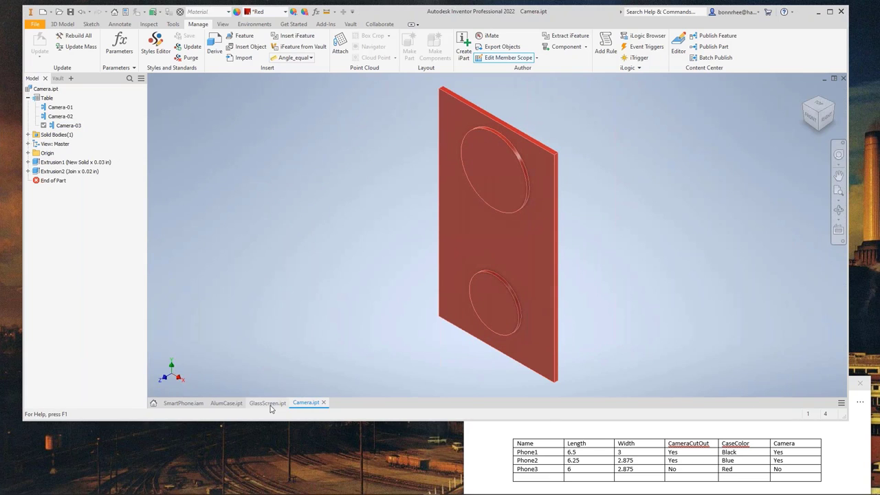
Switch to the GlassScreen part and generate the files of its three iPart members
left_click(259, 406)
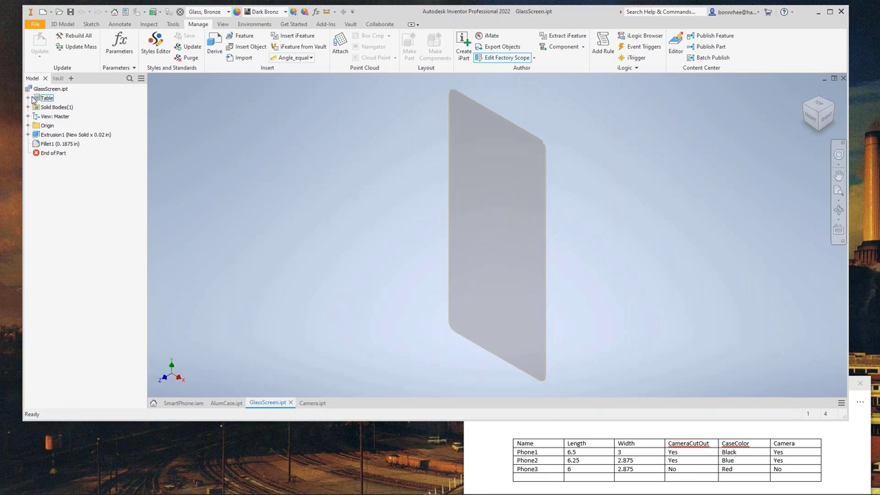
left_click(72, 125, "shift")
right_click(77, 125)
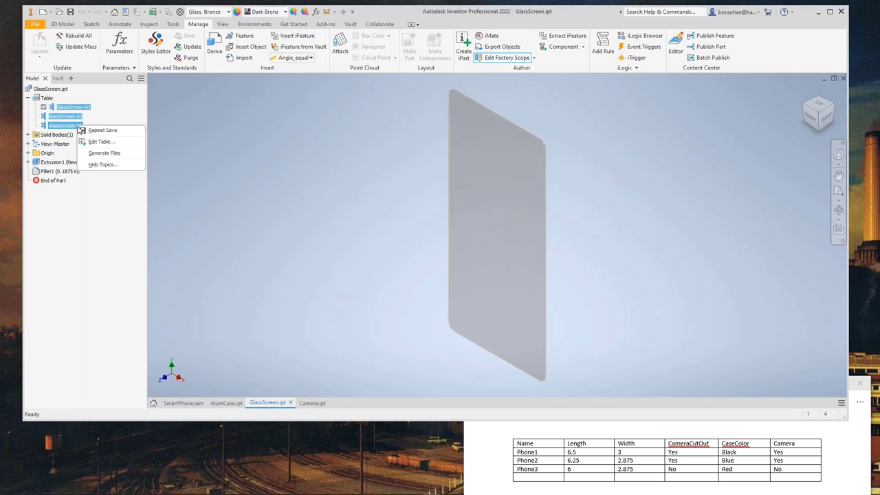
left_click(111, 155)
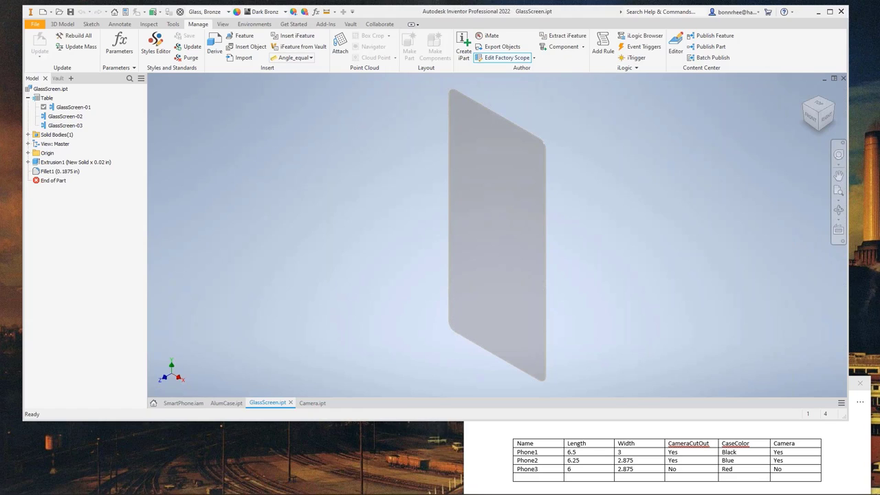
Return to the SmartPhone assembly in the home view and update it, accepting the update errors
left_click(177, 403)
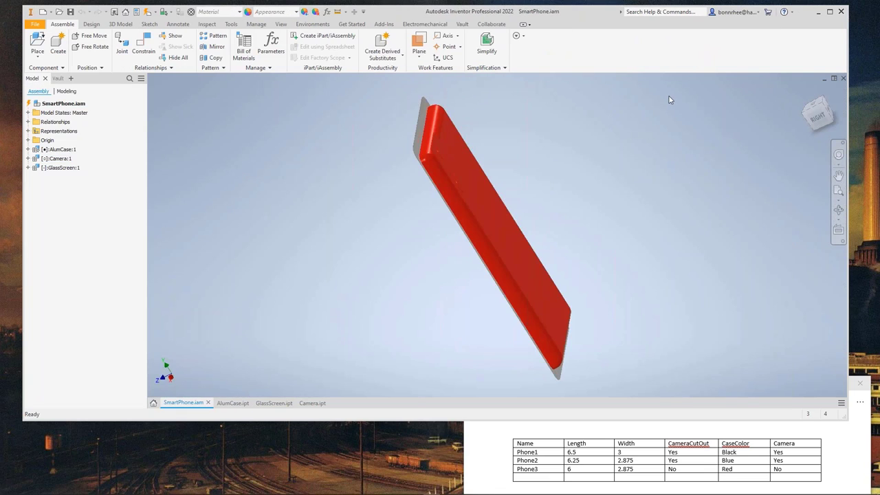
left_click(801, 92)
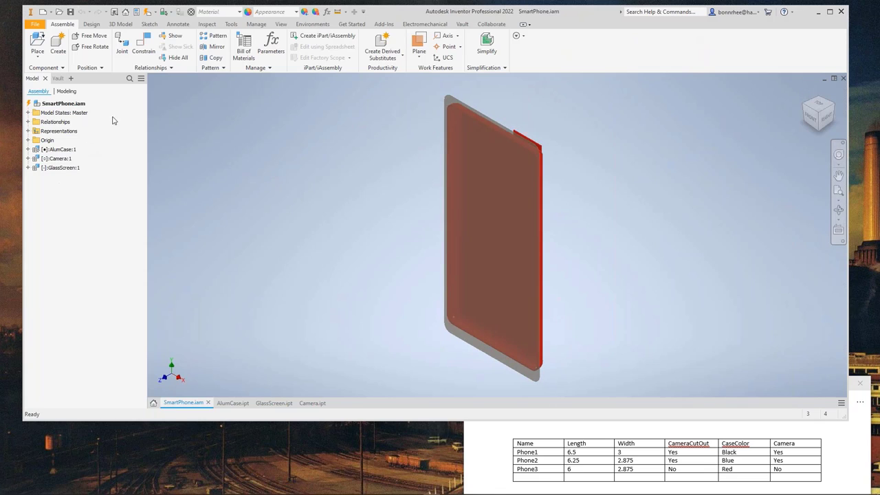
left_click(147, 12)
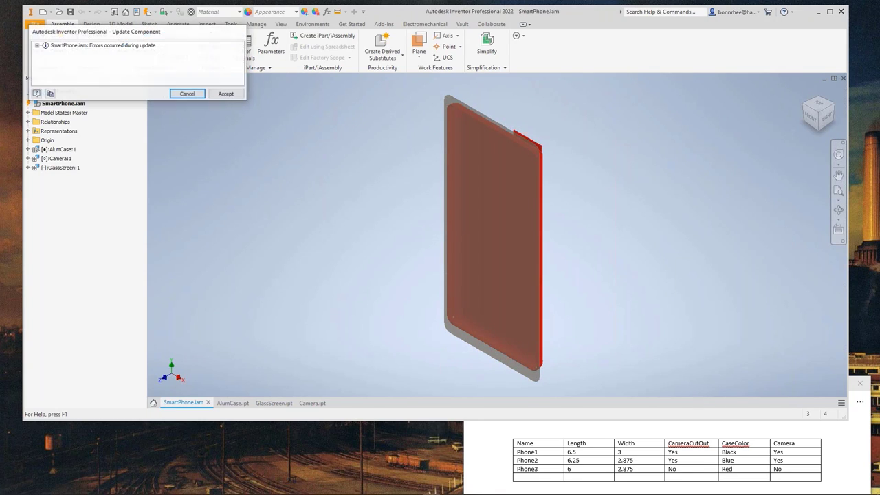
left_click(226, 94)
Examine the constraints of AlumCase, Camera and GlassScreen and how the glass screen and camera sit against the case
left_click(28, 168)
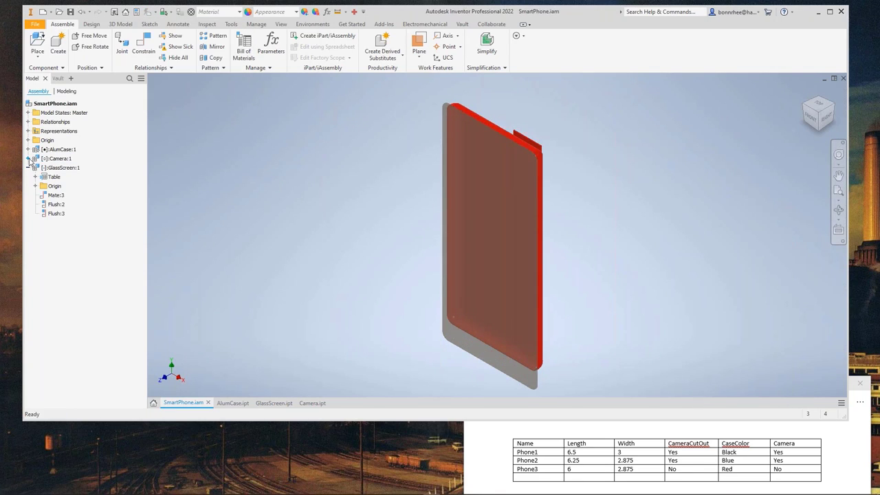
left_click(28, 158)
left_click(28, 149)
left_click(518, 212)
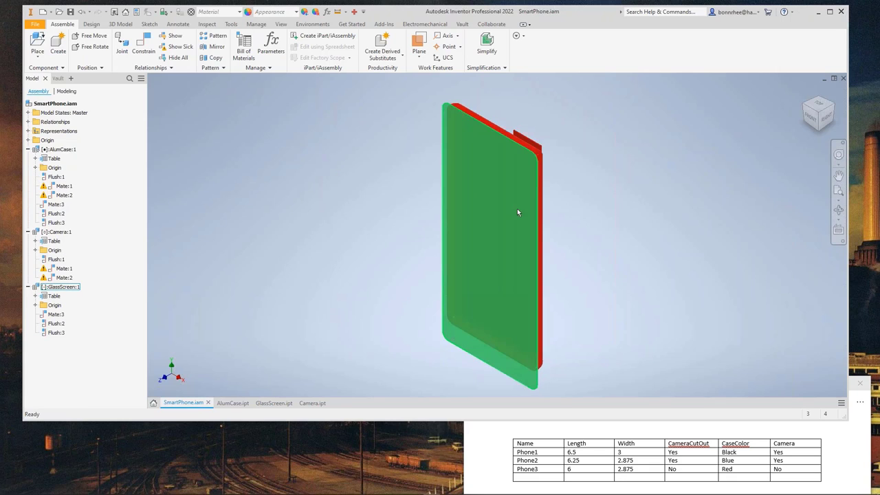
left_click(350, 182)
left_click(500, 167)
middle_click_drag(477, 178, 326, 216, "shift")
middle_click_drag(389, 227, 571, 212, "shift")
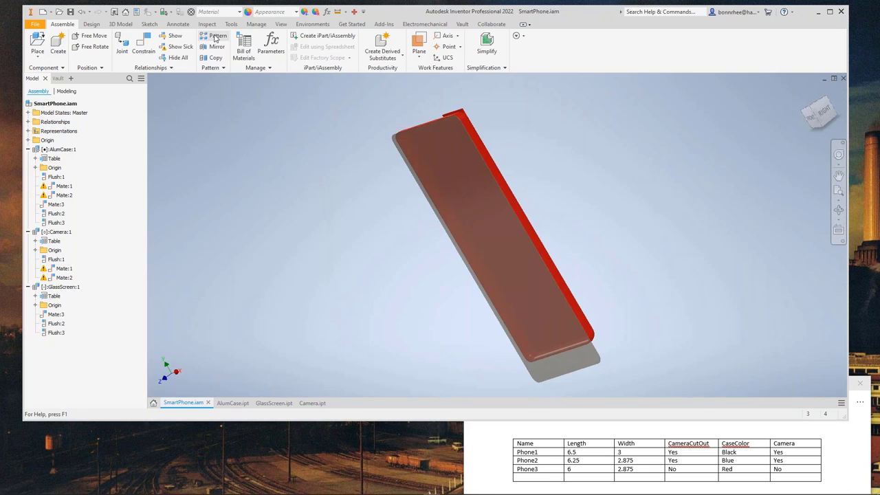
Examine which table options the iAssembly Author offers for AlumCase, Camera and GlassScreen, and leave it without creating an iAssembly
left_click(262, 27)
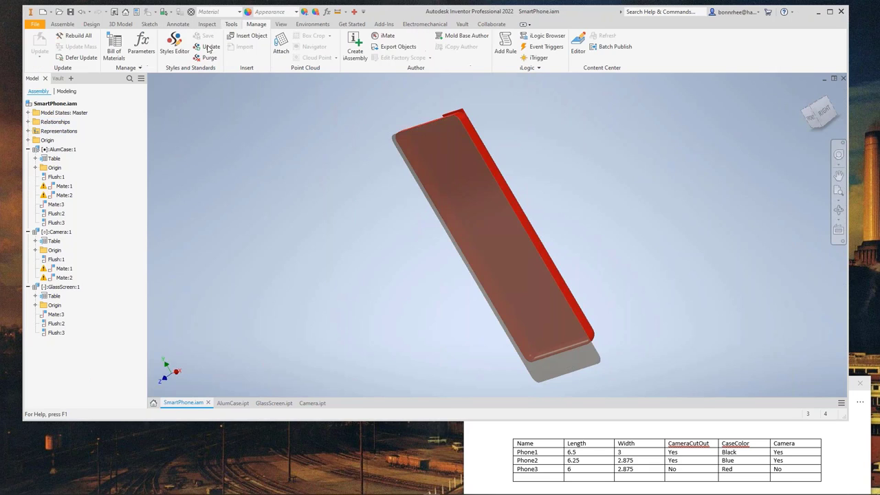
left_click(357, 44)
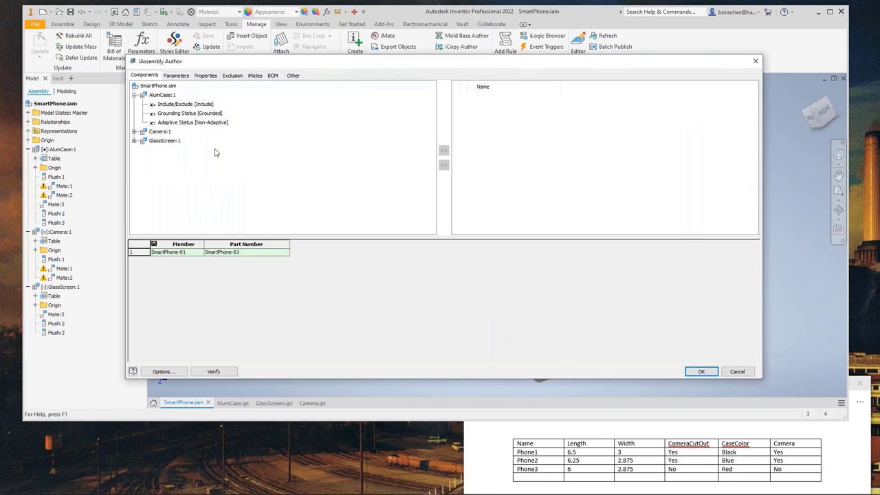
left_click(136, 140)
left_click(134, 131)
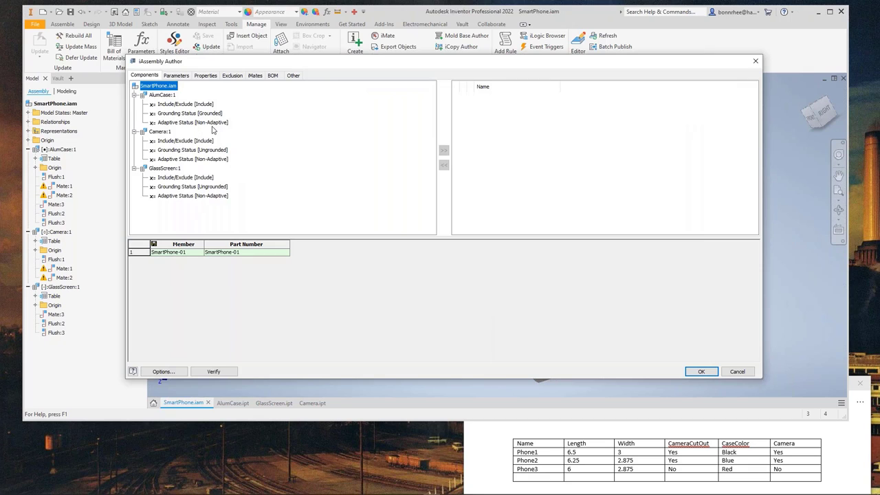
left_click(194, 124)
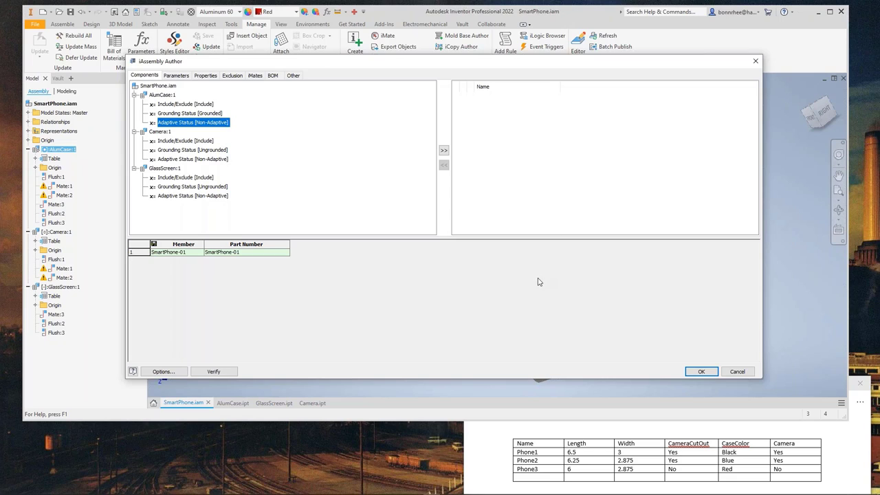
left_click(745, 374)
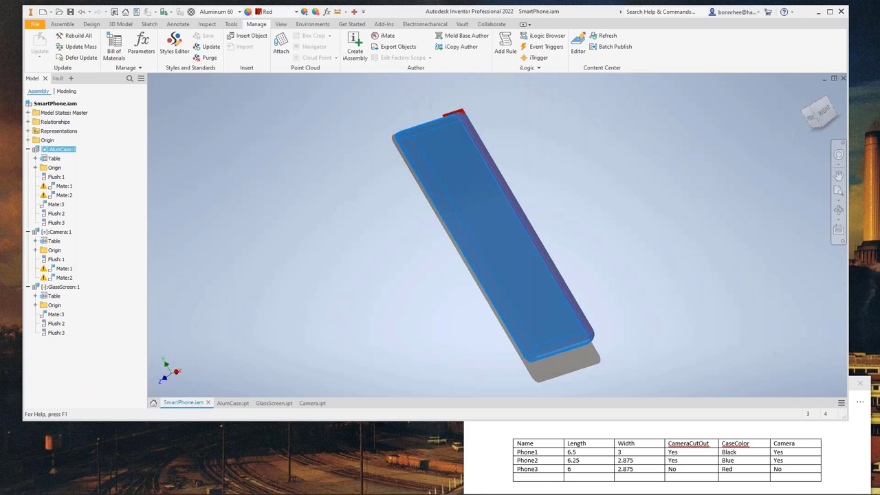
Switch to the PowerPoint slide on changing an assembly to an iAssembly and read the component replacement instruction
key("alt+Tab")
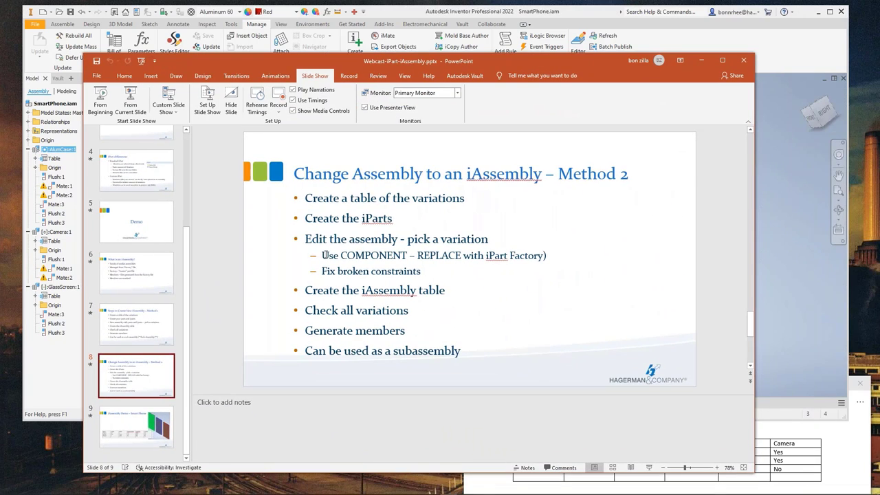
left_click_drag(323, 255, 457, 255)
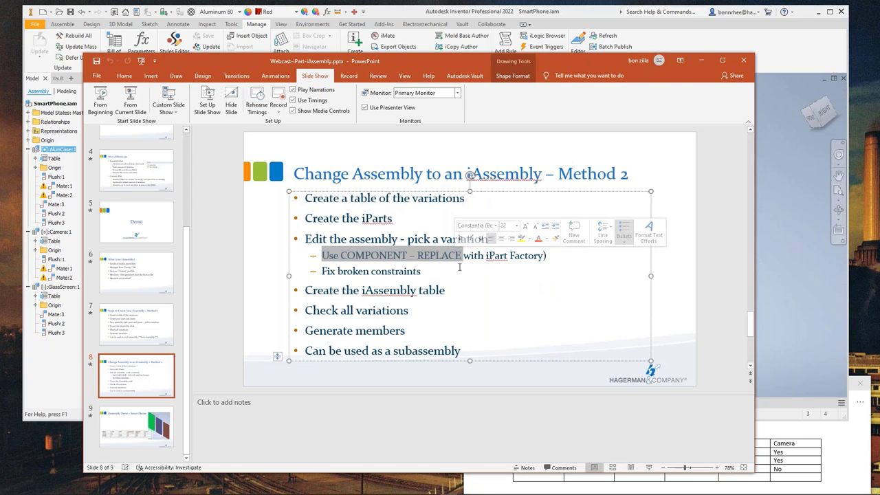
left_click(475, 279)
left_click_drag(547, 255, 417, 255)
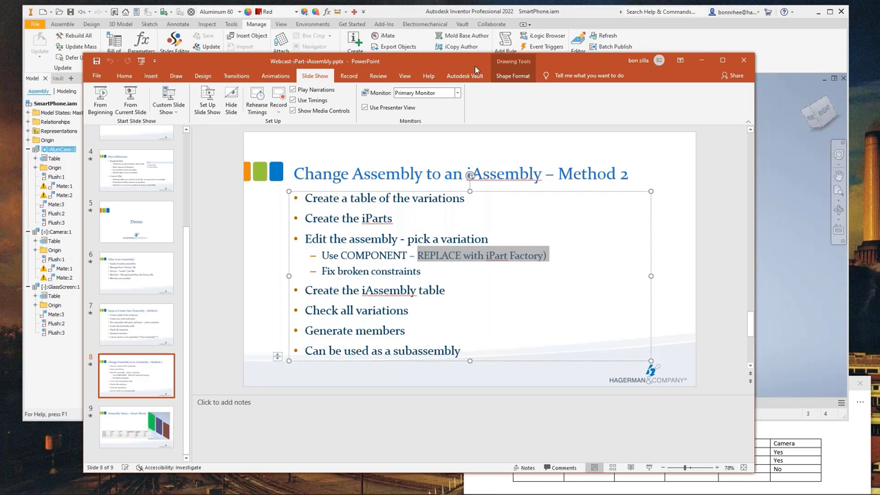
left_click_drag(475, 69, 879, 131)
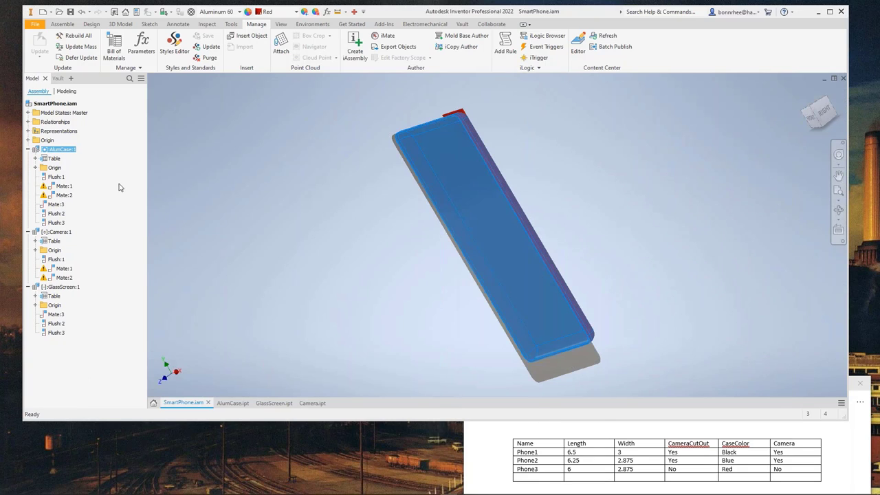
Return to the SmartPhone assembly in Inventor and replace the AlumCase component with member AlumCase-01 of the AlumCase.ipt iPart factory
right_click(66, 150)
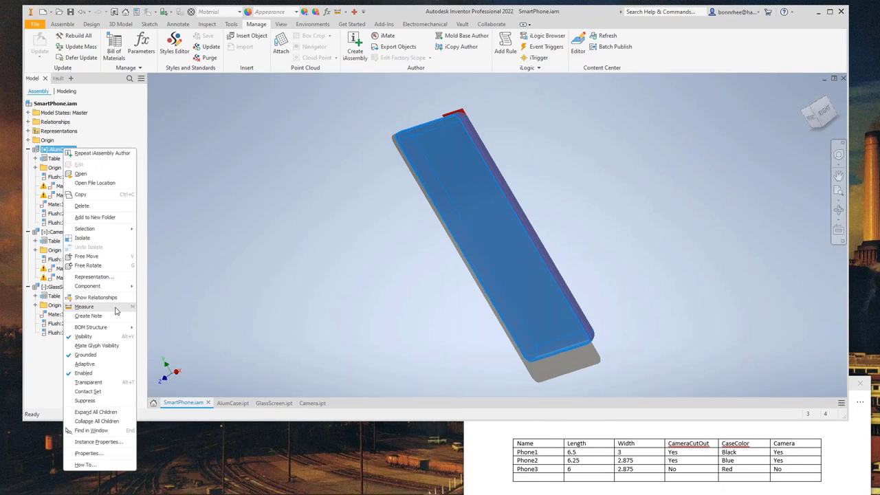
mouse_move(116, 289)
left_click(158, 325)
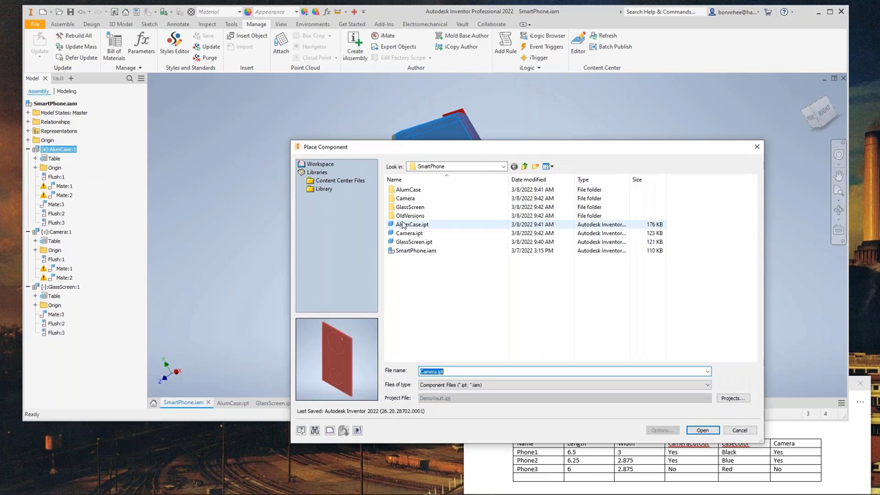
left_click(412, 224)
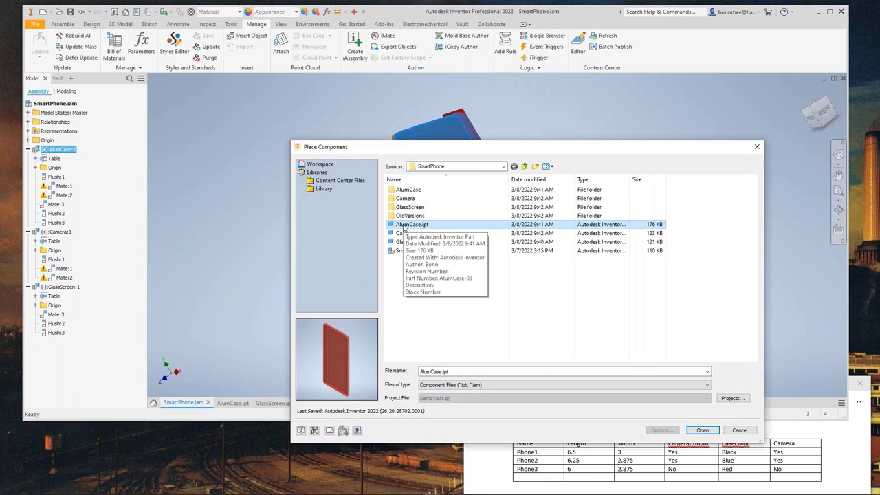
double_click(405, 228)
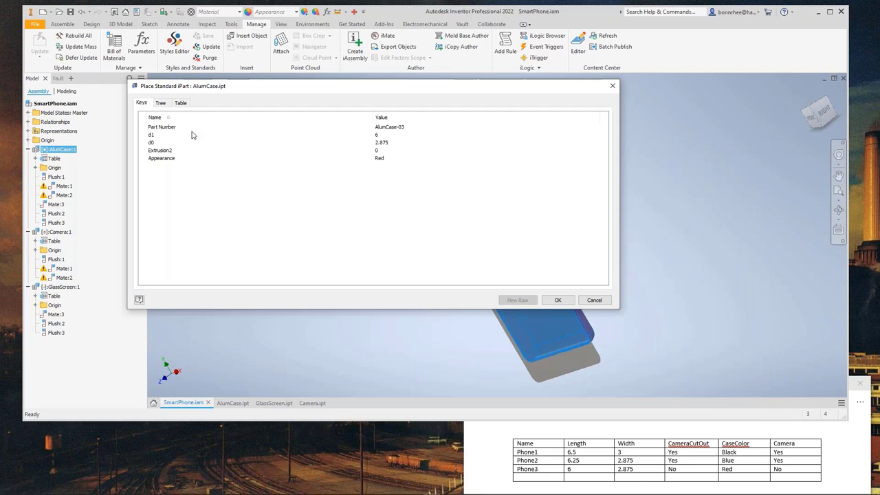
left_click(181, 103)
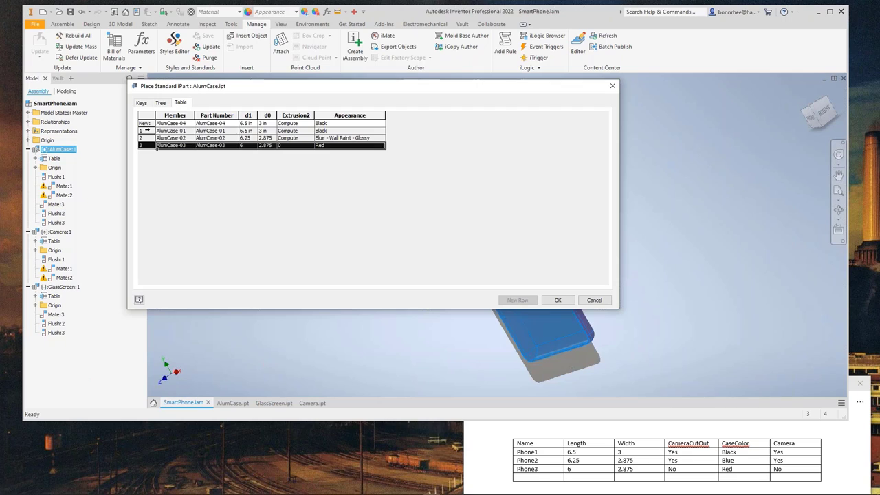
left_click(146, 131)
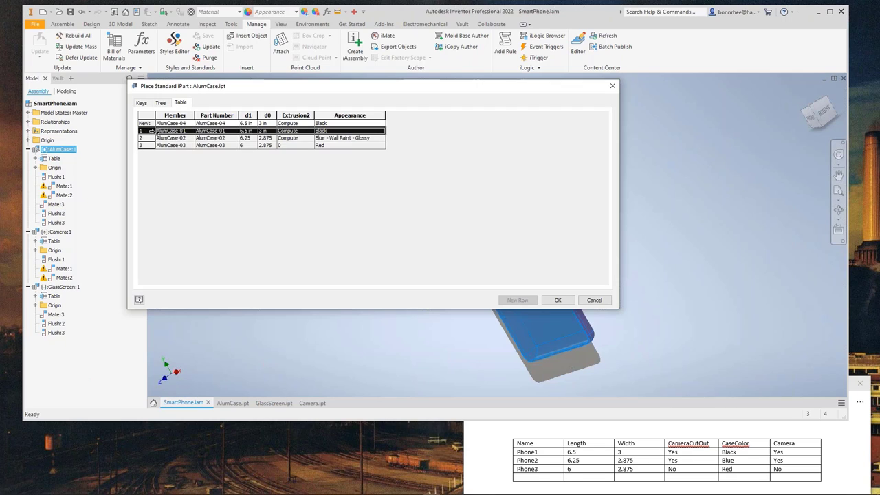
left_click(557, 300)
left_click(226, 94)
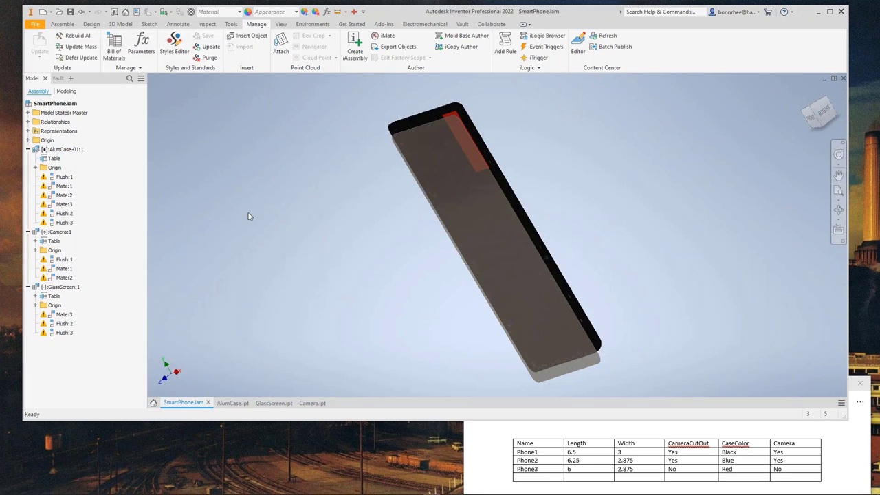
Replace the Camera component with member Camera-01 of the Camera.ipt iPart factory
left_click(57, 232)
right_click(58, 232)
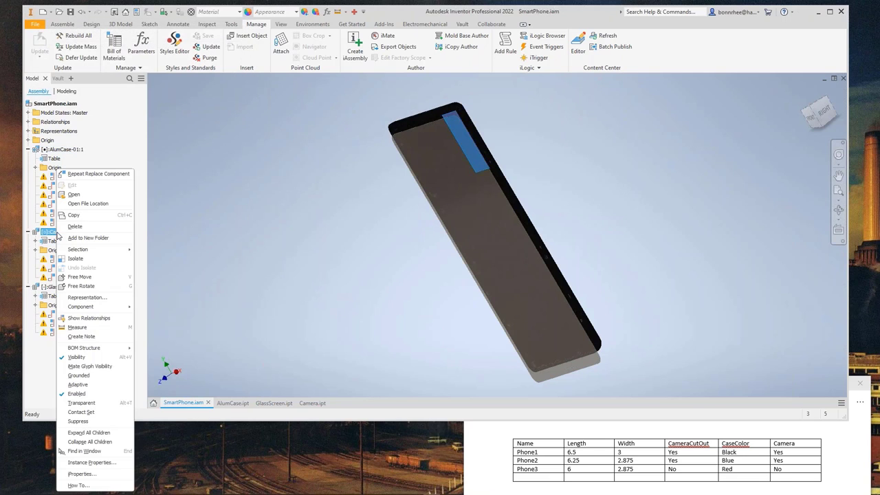
mouse_move(106, 307)
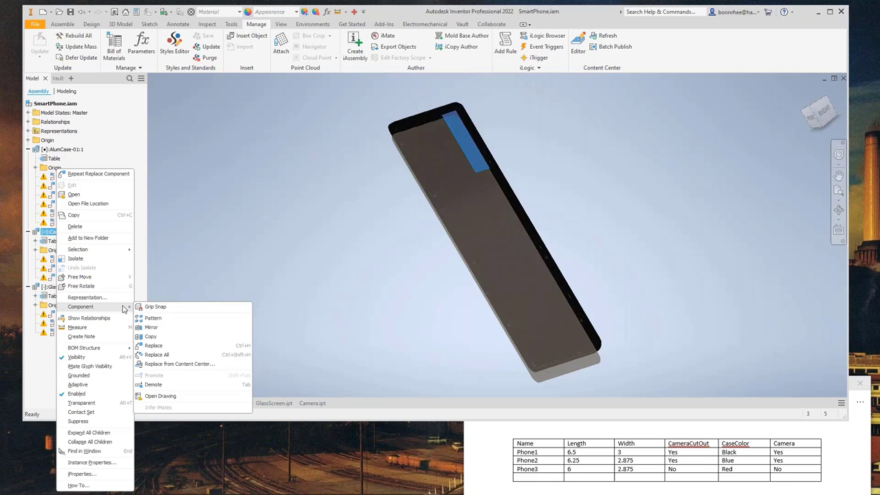
left_click(181, 348)
left_click(427, 233)
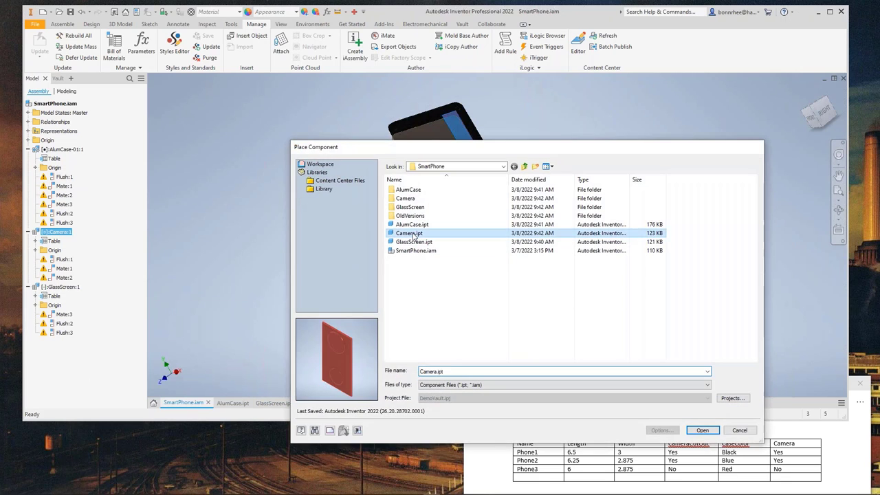
left_click(701, 481)
left_click(181, 102)
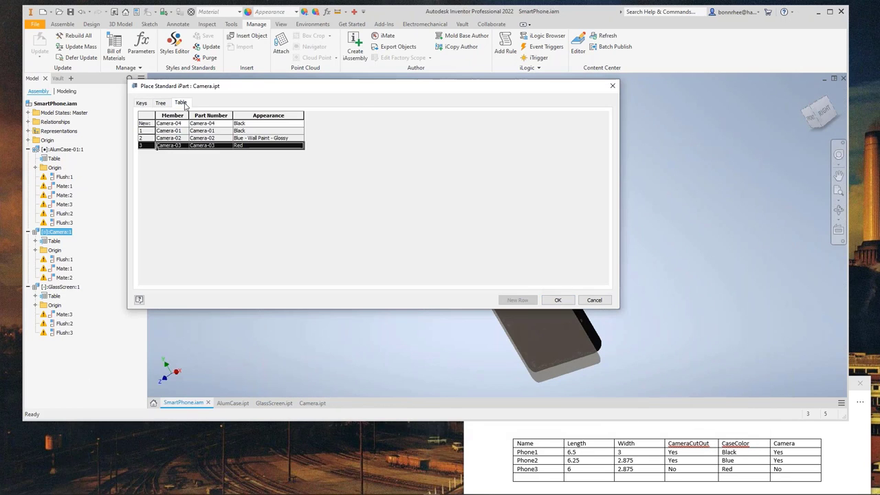
left_click(147, 131)
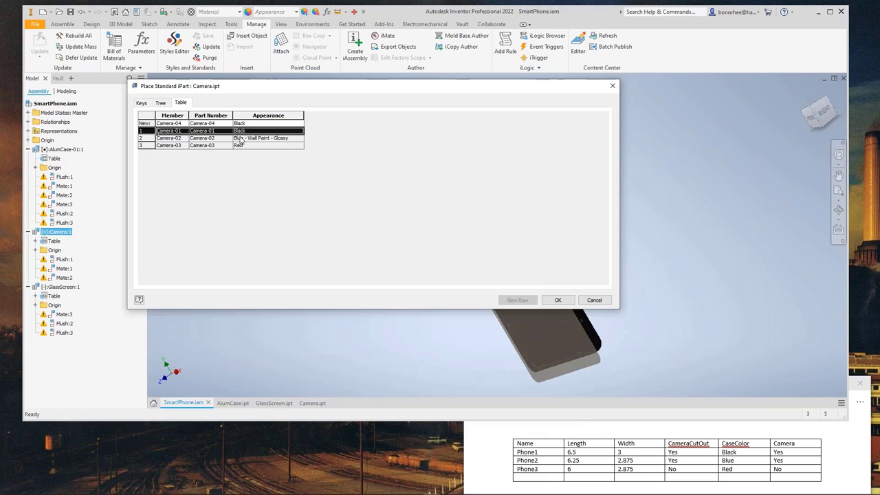
left_click(555, 299)
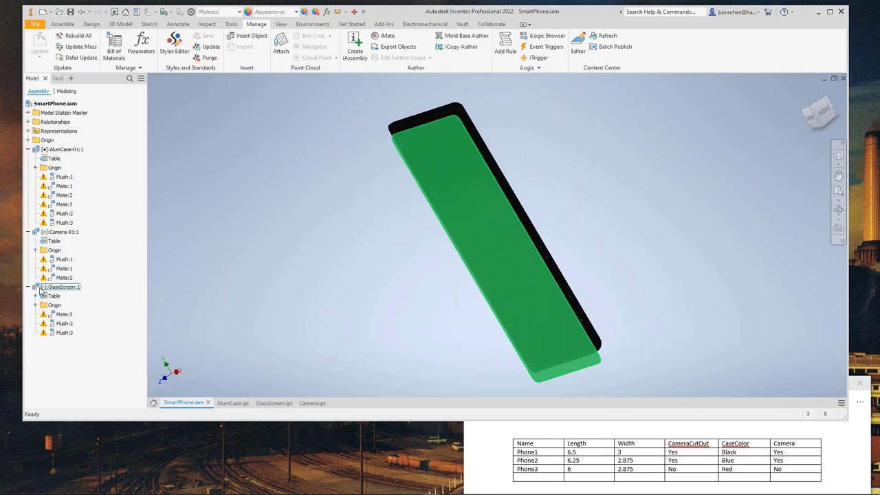
Replace the GlassScreen component with member GlassScreen-01 of the GlassScreen.ipt iPart factory
left_click(60, 287)
right_click(61, 286)
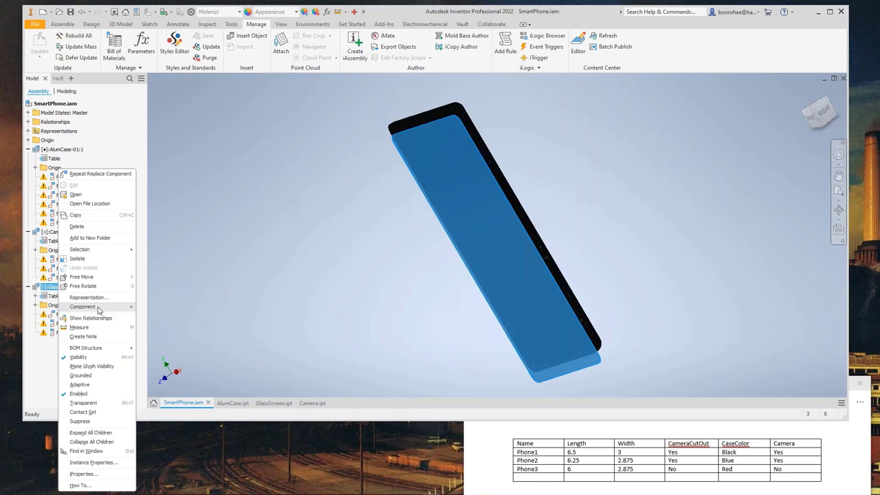
mouse_move(97, 310)
left_click(204, 331)
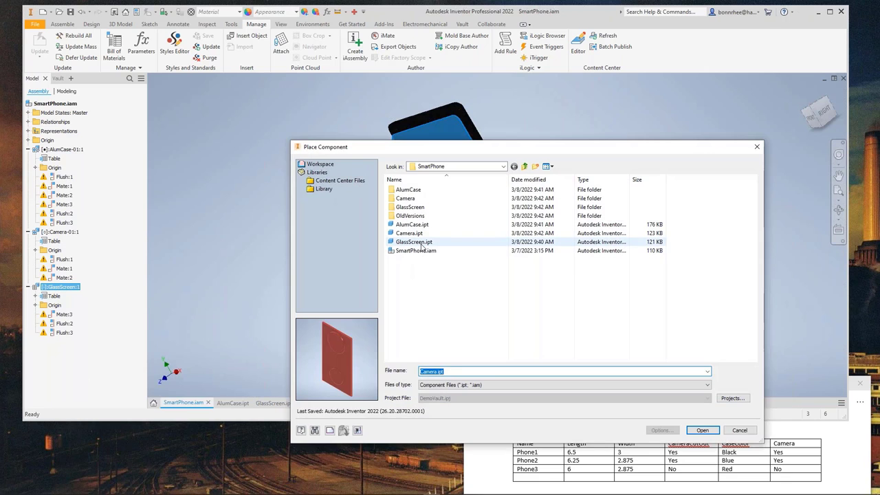
double_click(421, 244)
left_click(181, 103)
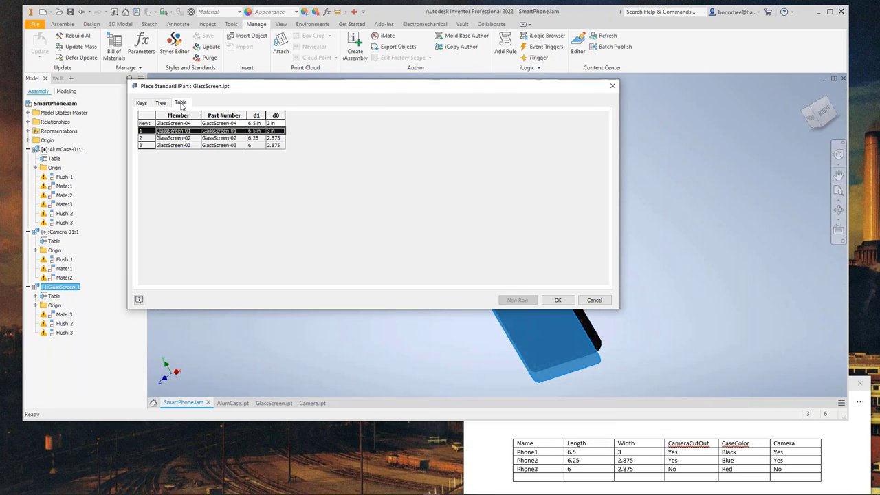
left_click(558, 300)
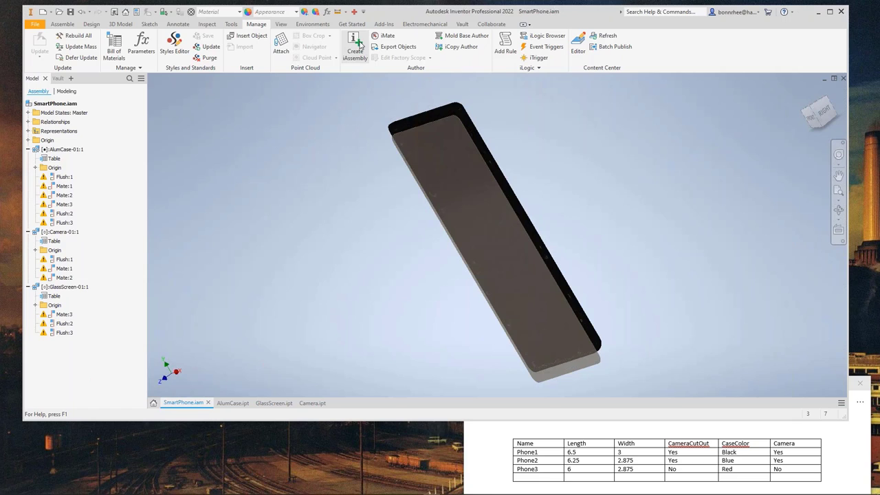
Start authoring the iAssembly with AlumCase's Table Replace as a column, and insert two more member rows
left_click(357, 46)
left_click(184, 132)
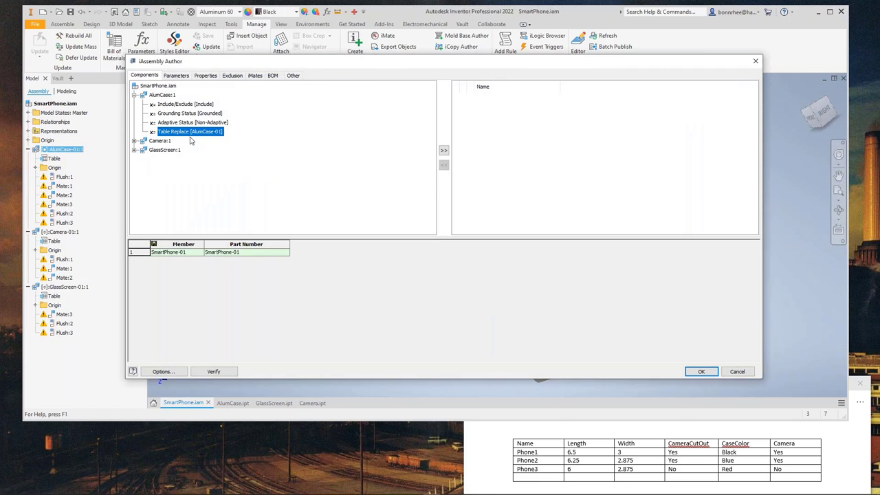
left_click(443, 150)
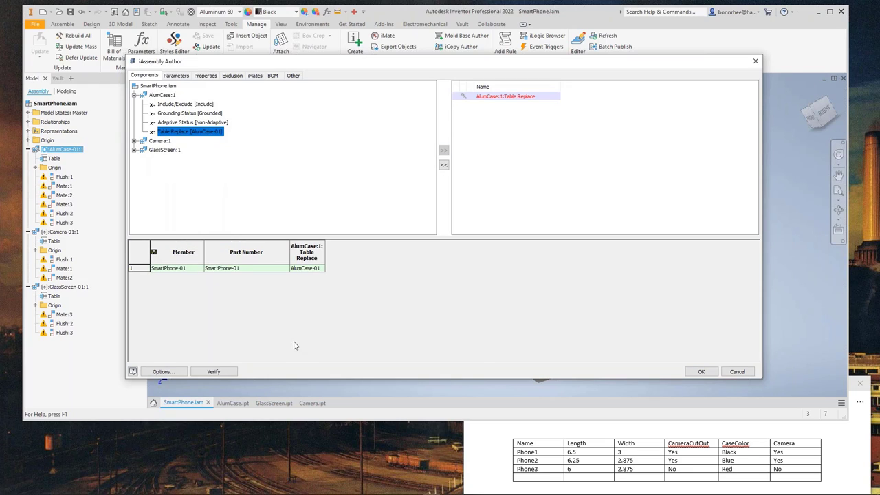
right_click(141, 269)
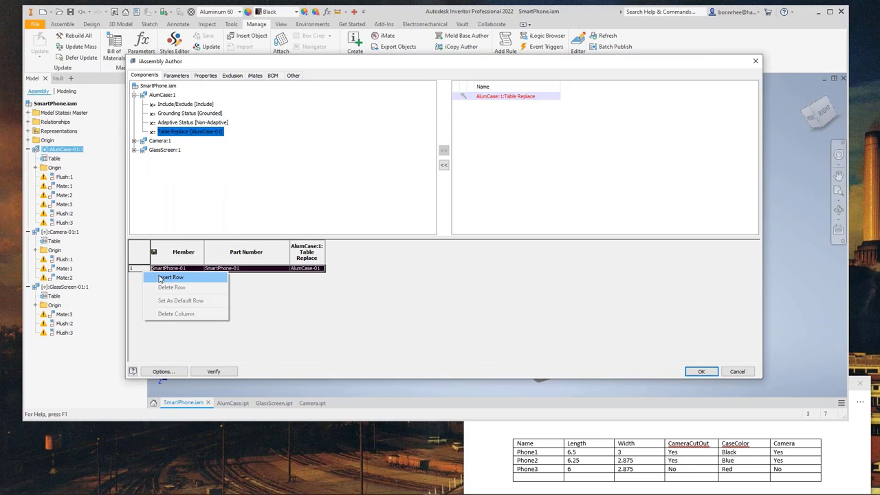
left_click(147, 276)
right_click(145, 276)
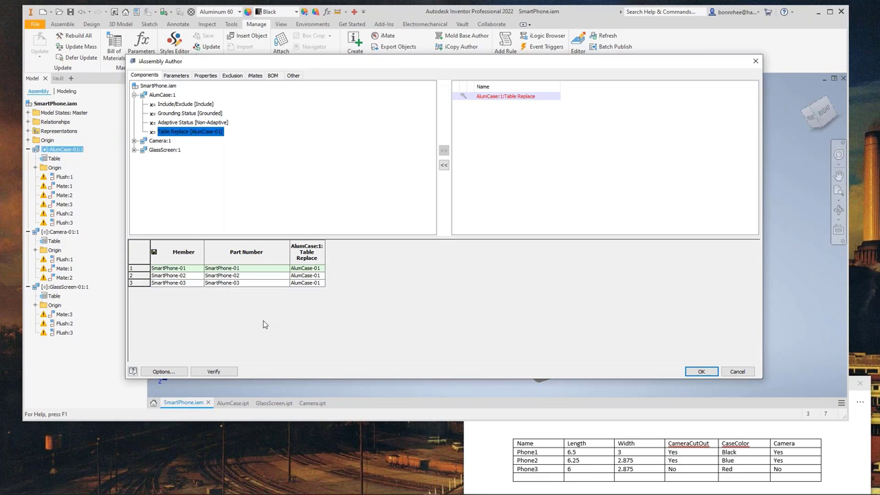
Add the Camera component's Table Replace as a column of the iAssembly table
left_click(134, 140)
left_click(194, 177)
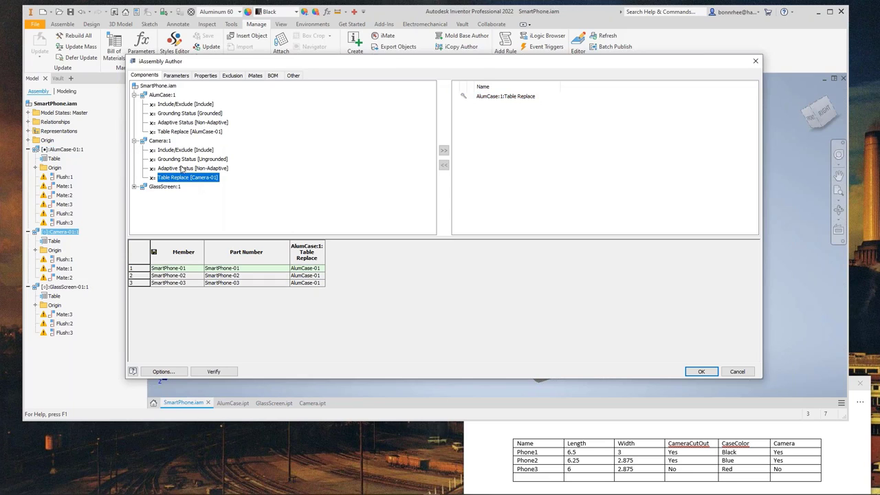
left_click(163, 95)
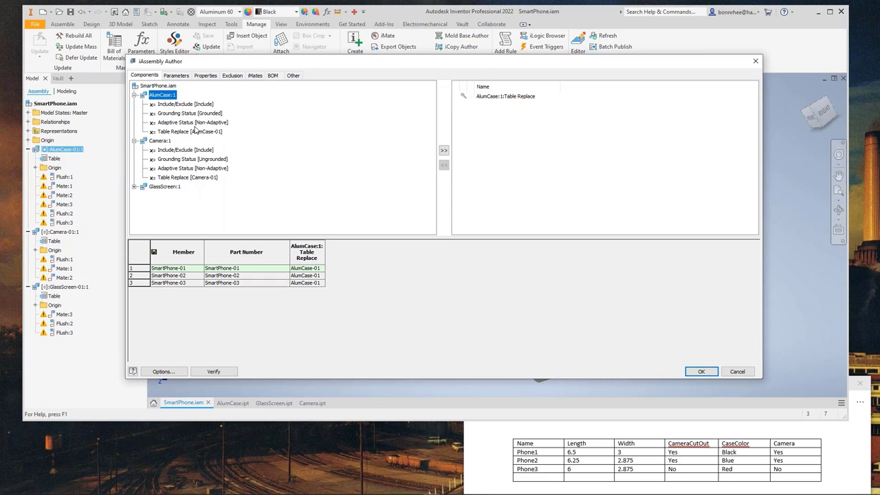
left_click(193, 178)
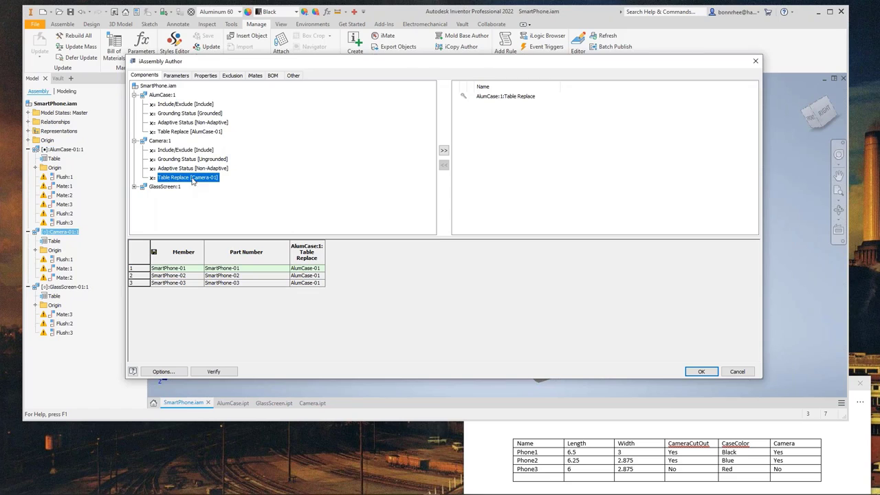
left_click(443, 150)
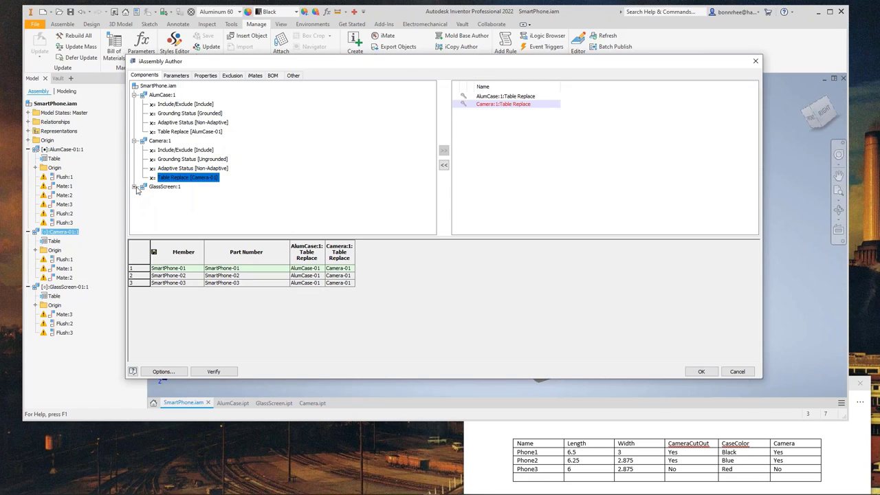
Add the GlassScreen component's Table Replace as a column of the iAssembly table
left_click(135, 187)
left_click(193, 223)
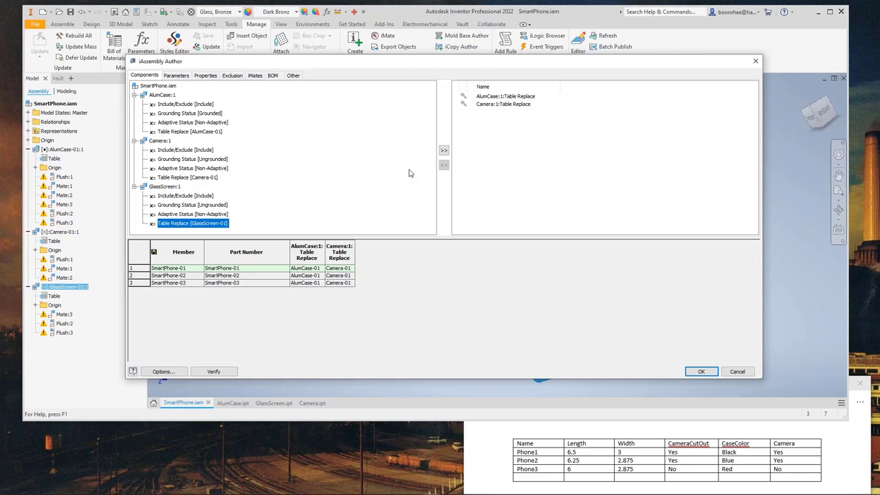
left_click(443, 150)
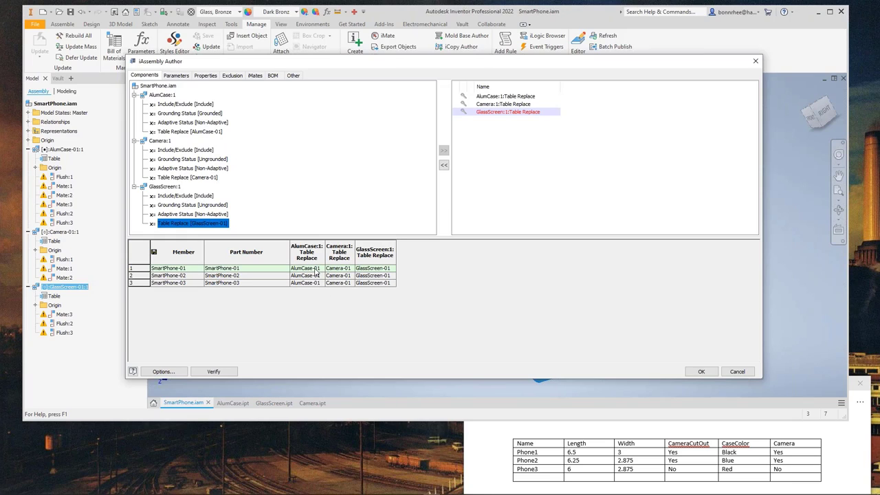
Set the AlumCase Table Replace value of SmartPhone-02 to AlumCase-02 and widen the component columns to show the full names
left_click(318, 315)
left_click(316, 276)
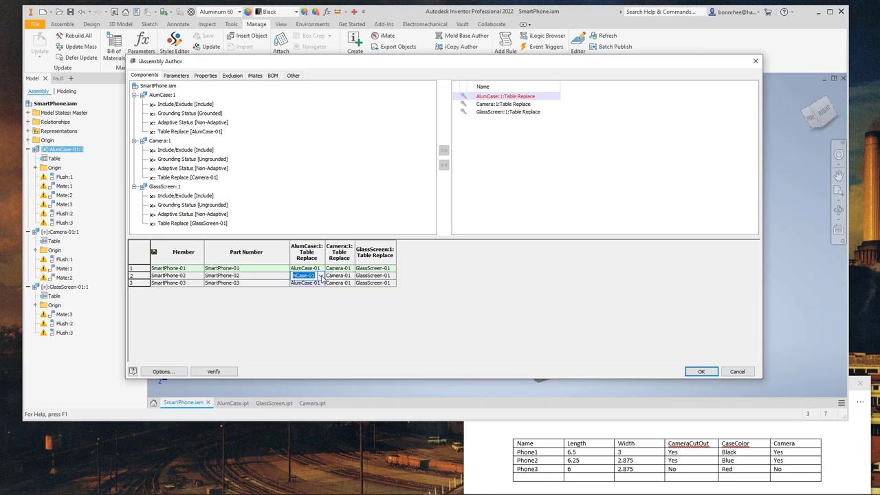
left_click(321, 276)
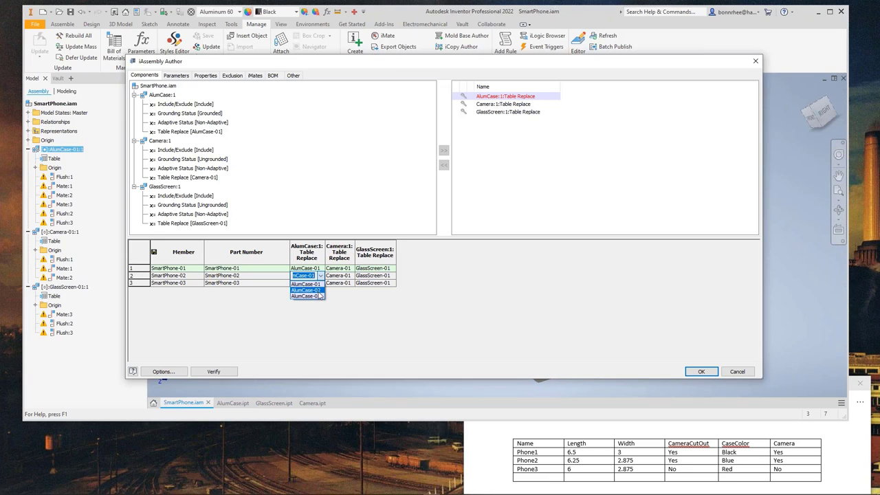
left_click(318, 296)
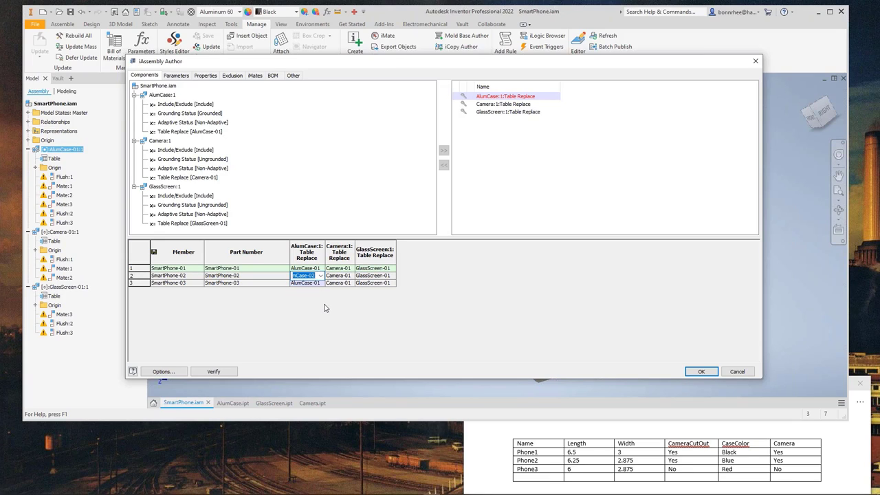
left_click(299, 227)
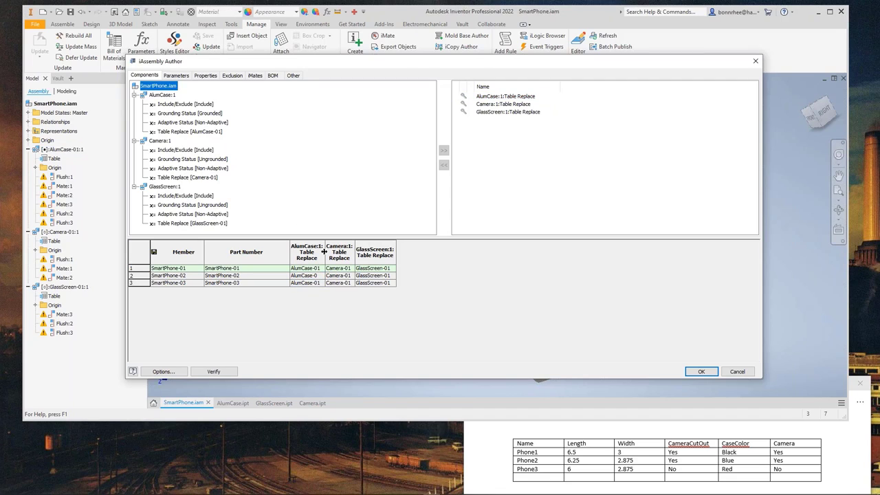
left_click_drag(323, 251, 424, 252)
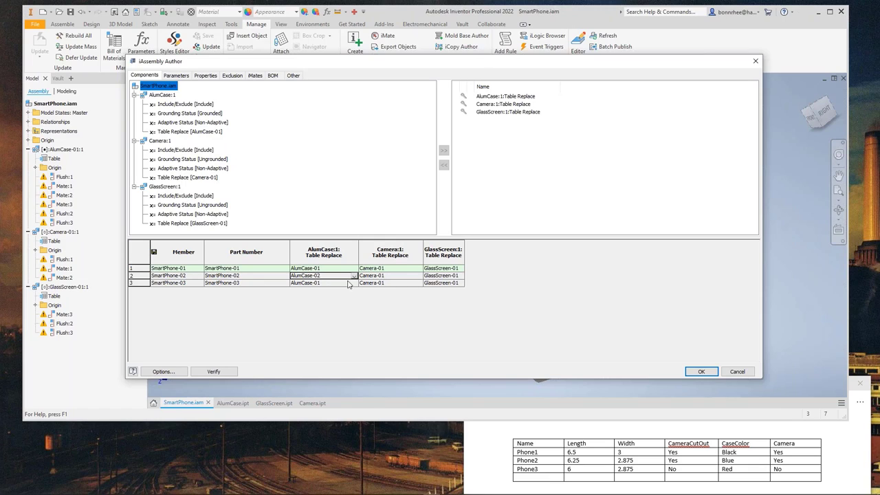
For member SmartPhone-02, set the Camera replacement to Camera-02 and the GlassScreen replacement to GlassScreen-02
left_click(400, 278)
left_click(418, 274)
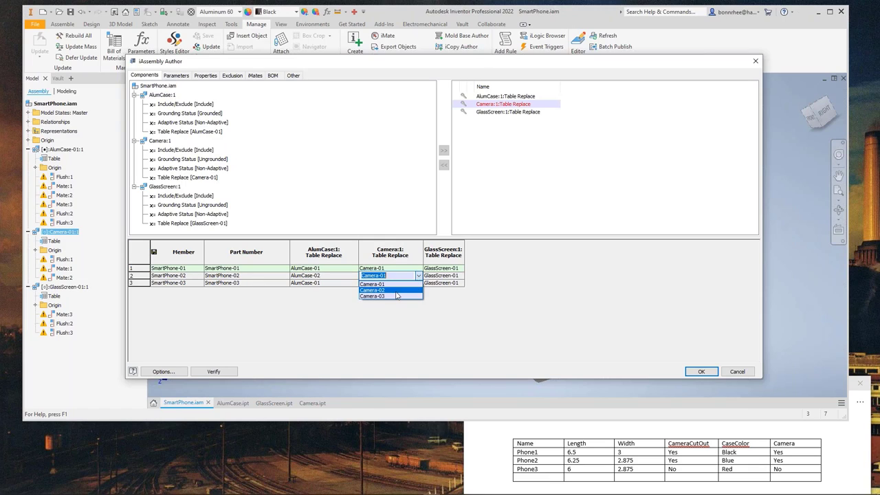
left_click(385, 289)
left_click(445, 275)
left_click(459, 275)
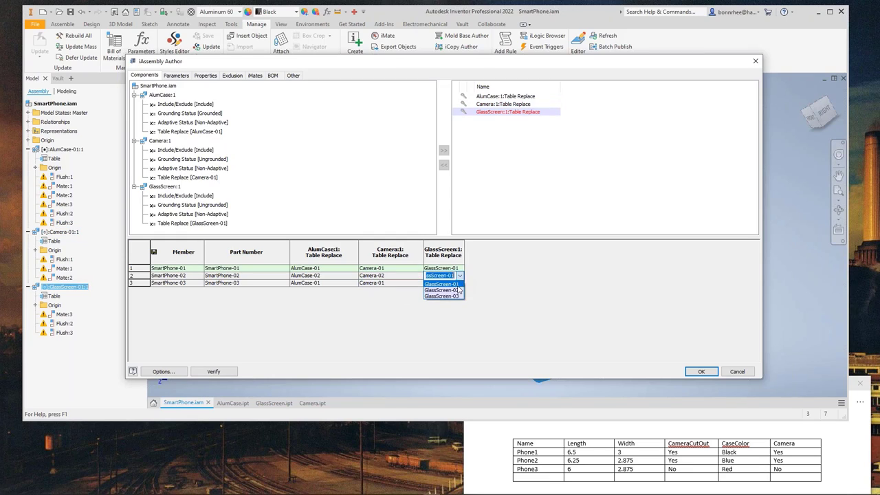
left_click(441, 290)
For member SmartPhone-03, set the AlumCase replacement to AlumCase-03 and the Camera replacement to Camera-03
left_click(346, 282)
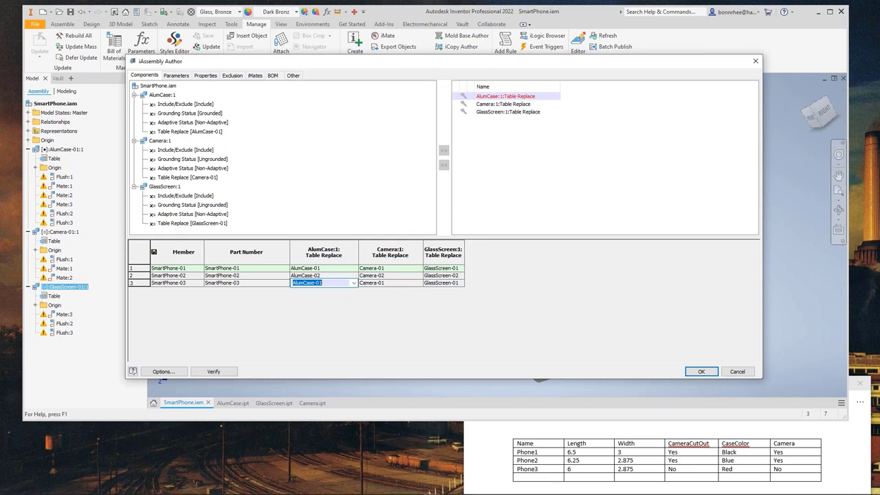
left_click(353, 283)
left_click(344, 304)
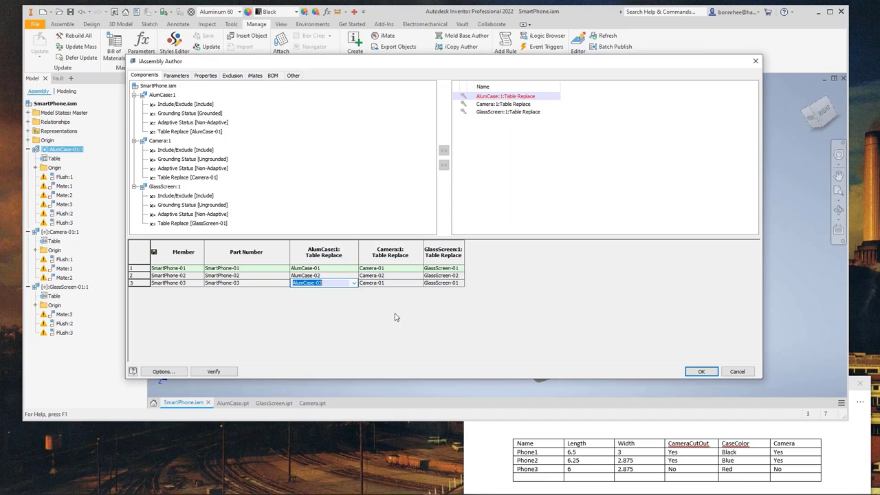
left_click(415, 284)
left_click(418, 283)
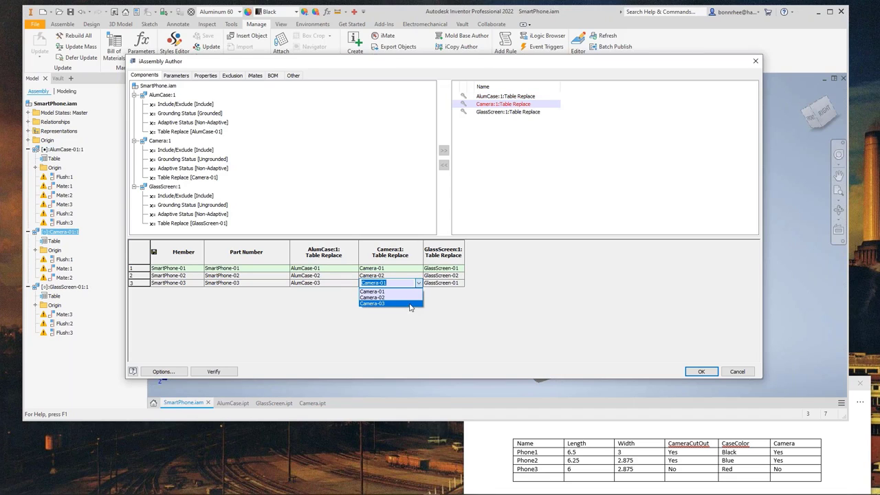
left_click(411, 305)
Set the GlassScreen replacement of SmartPhone-03 to GlassScreen-03, then verify the table and create the iAssembly
left_click(458, 284)
left_click(458, 284)
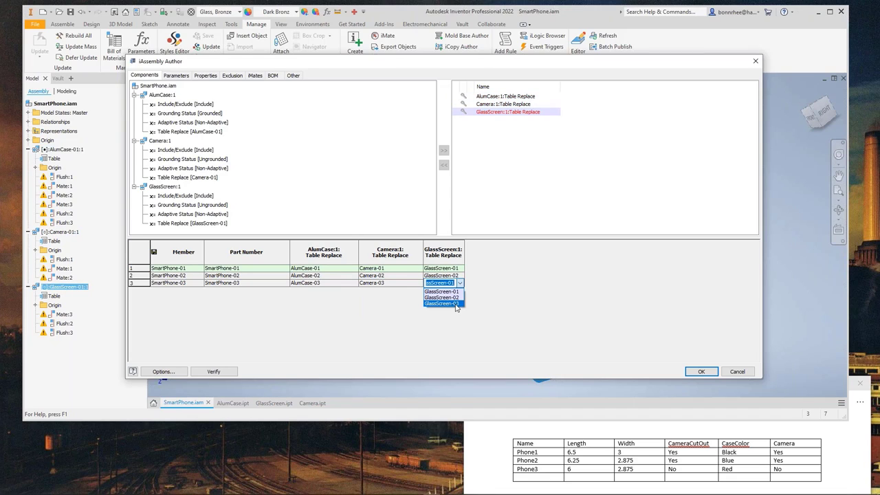
left_click(454, 304)
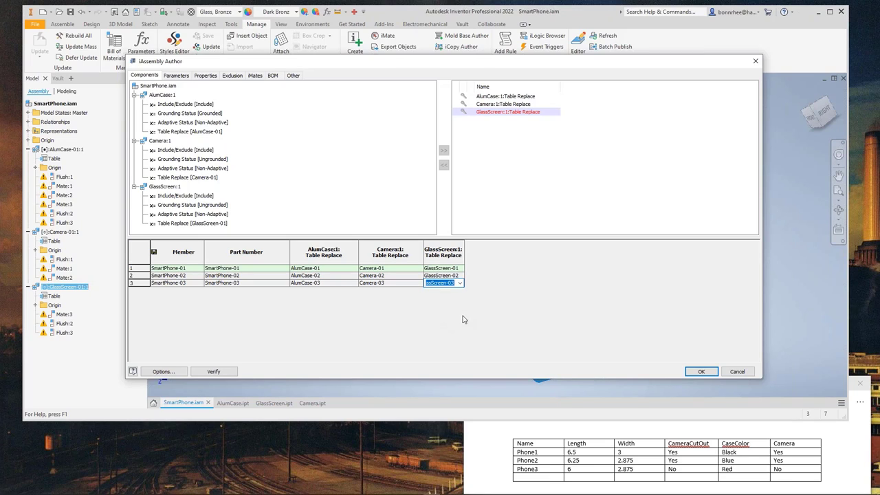
left_click(213, 371)
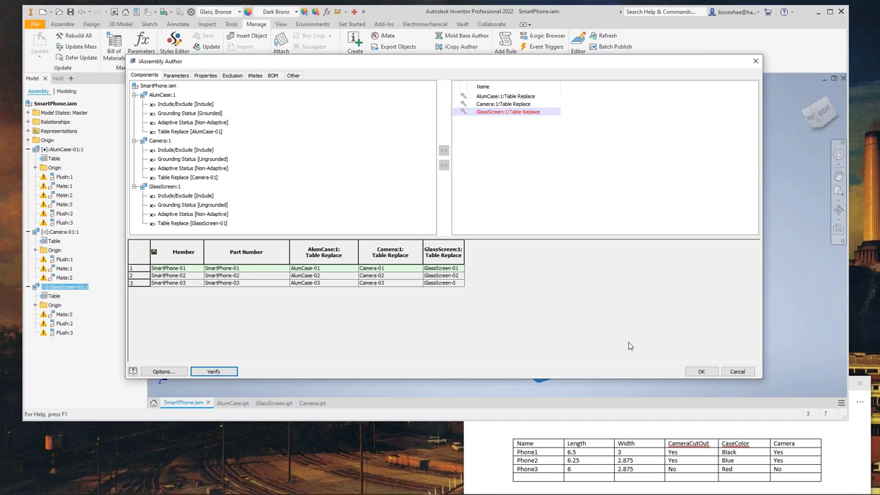
left_click(701, 372)
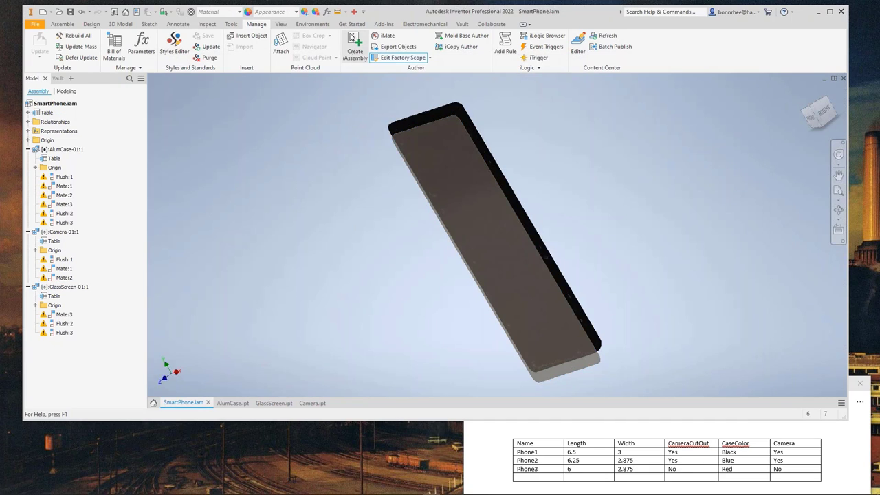
Open the assembly in the BIM Content environment, examine the building component export tools, and return to the assembly
left_click(315, 27)
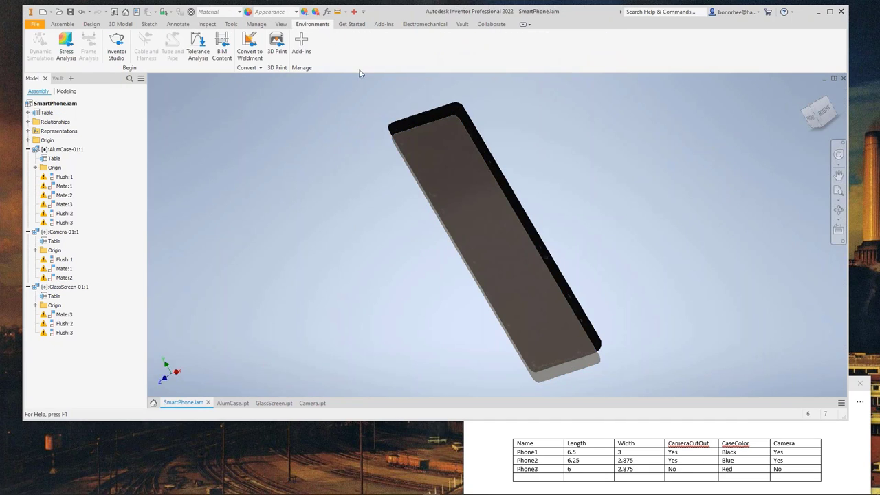
left_click(223, 54)
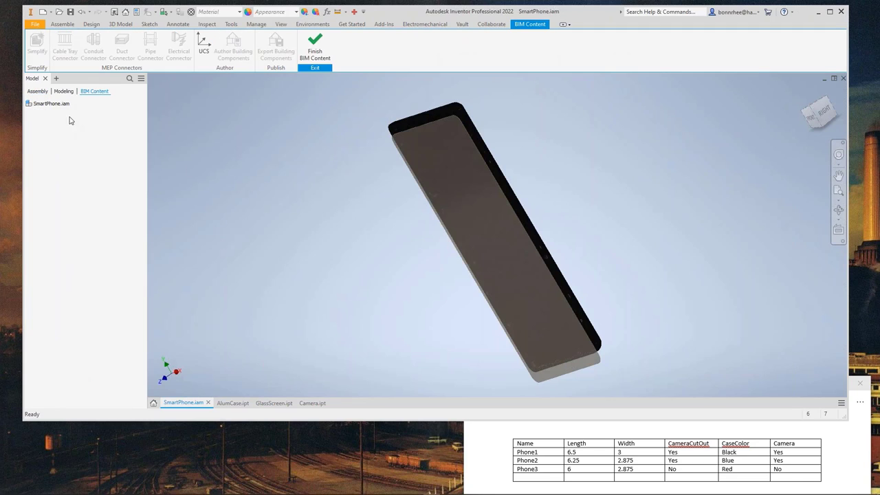
left_click(51, 103)
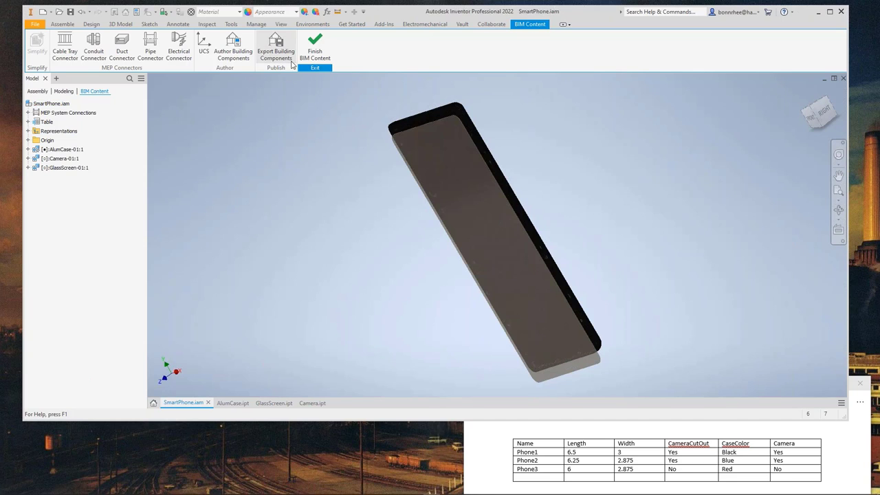
left_click(314, 55)
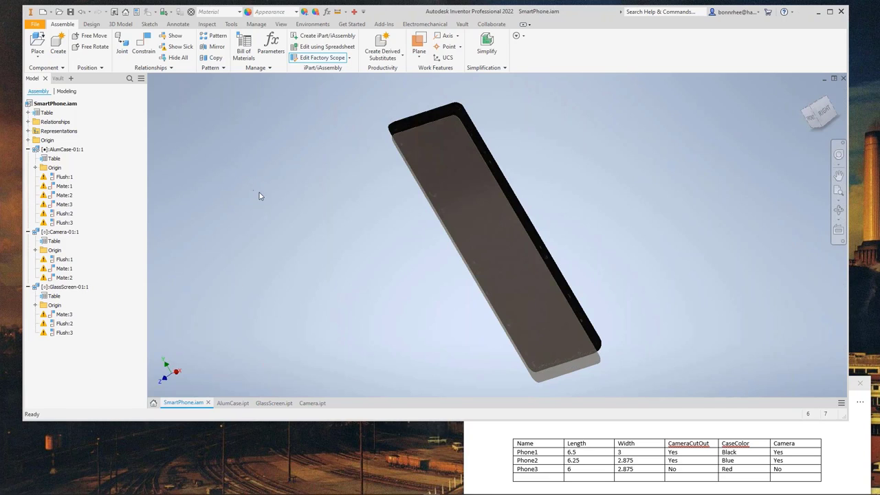
Activate members SmartPhone-02 and SmartPhone-03 of the iAssembly table in turn and inspect the phone's back
left_click(28, 112)
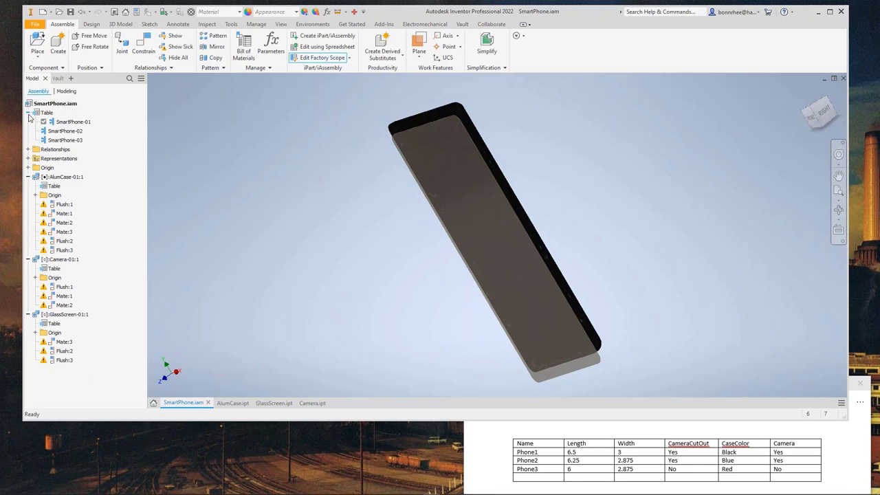
double_click(61, 131)
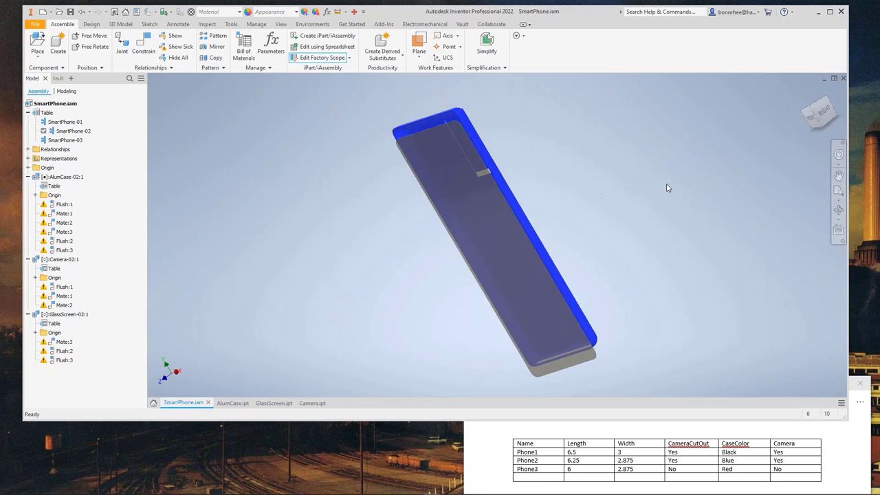
middle_click_drag(458, 275, 402, 288, "shift")
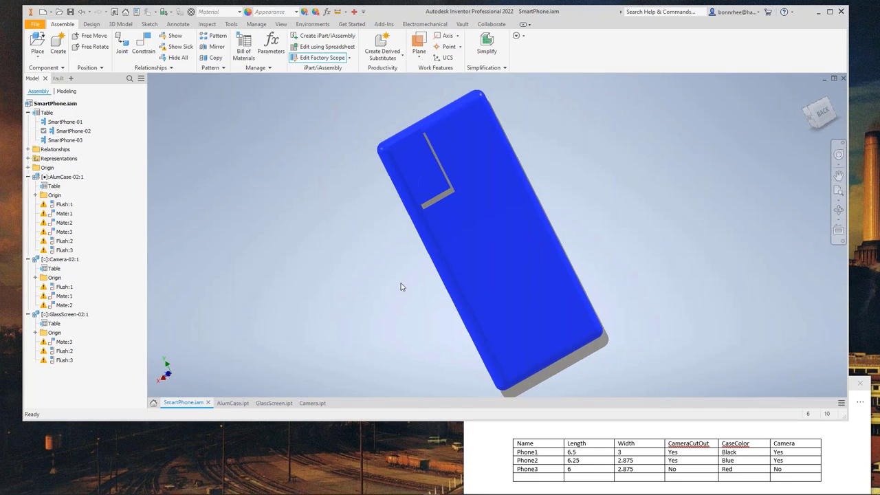
double_click(65, 140)
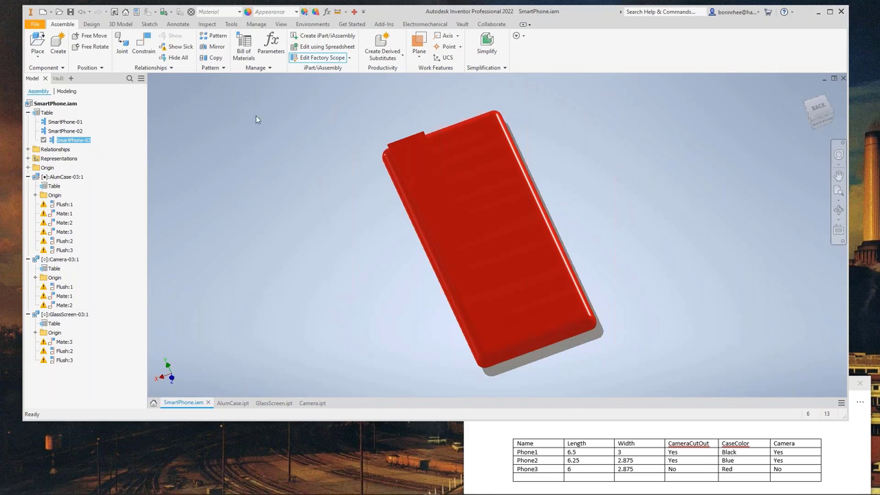
Pull the Camera component off the case's corner and activate SmartPhone-01, SmartPhone-02 and SmartPhone-03 in turn
left_click_drag(399, 148, 368, 121)
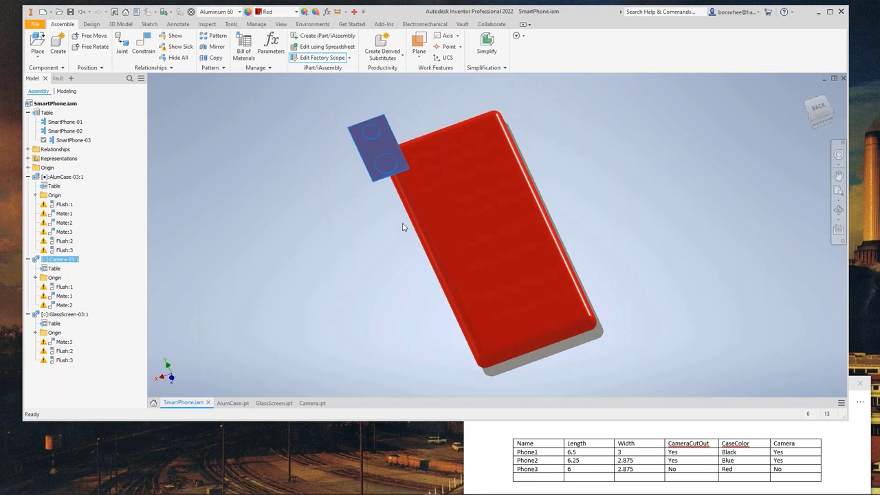
double_click(66, 121)
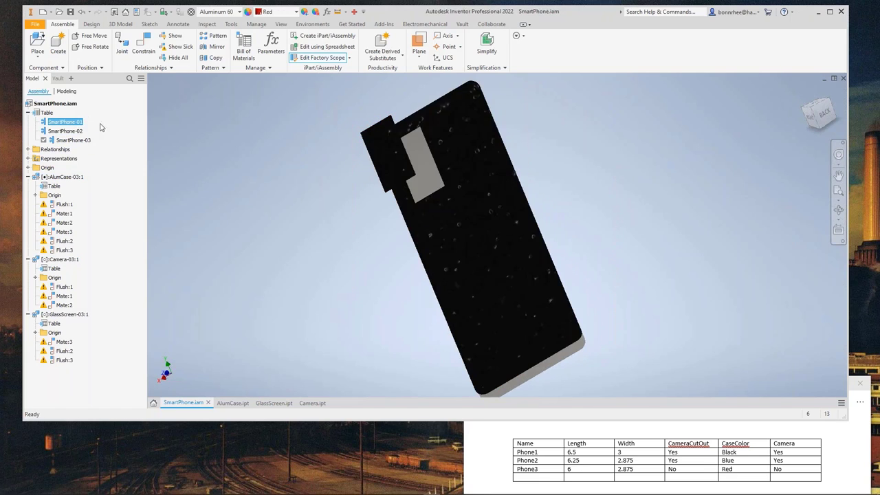
double_click(67, 131)
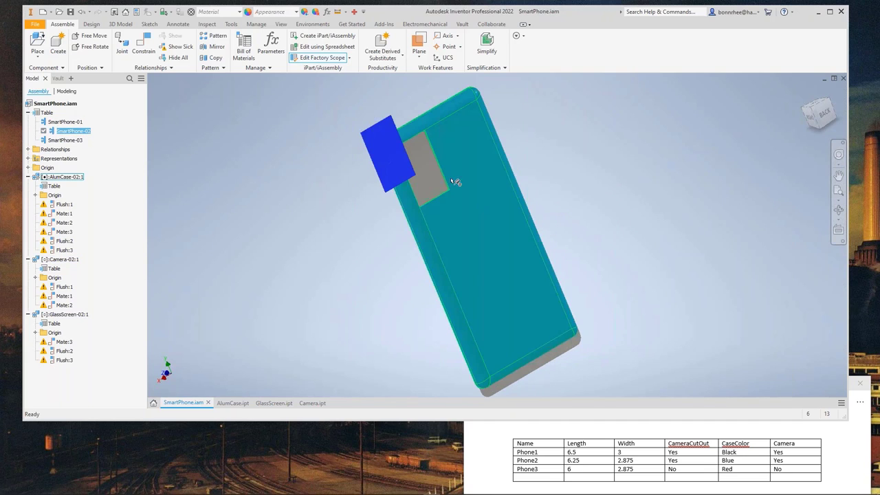
middle_click_drag(348, 245, 428, 226, "shift")
double_click(76, 141)
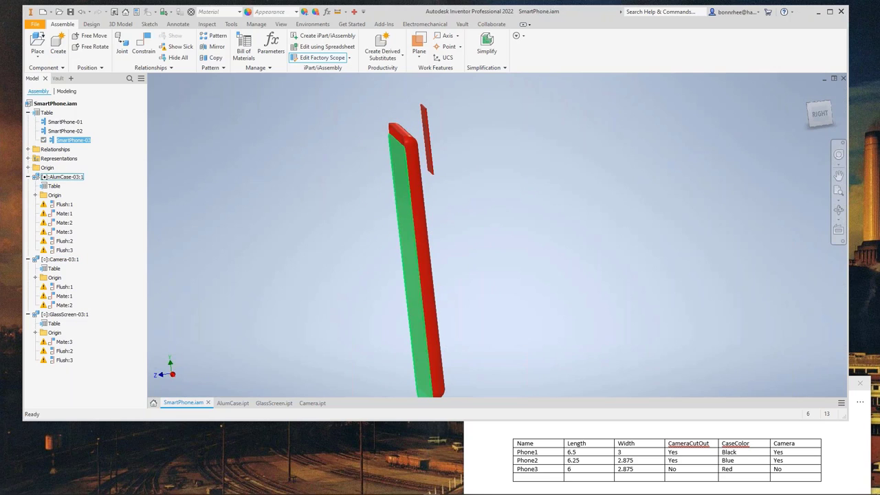
Edit the iAssembly table and add the Camera component's Include/Exclude status as a column
left_click(46, 112)
right_click(46, 112)
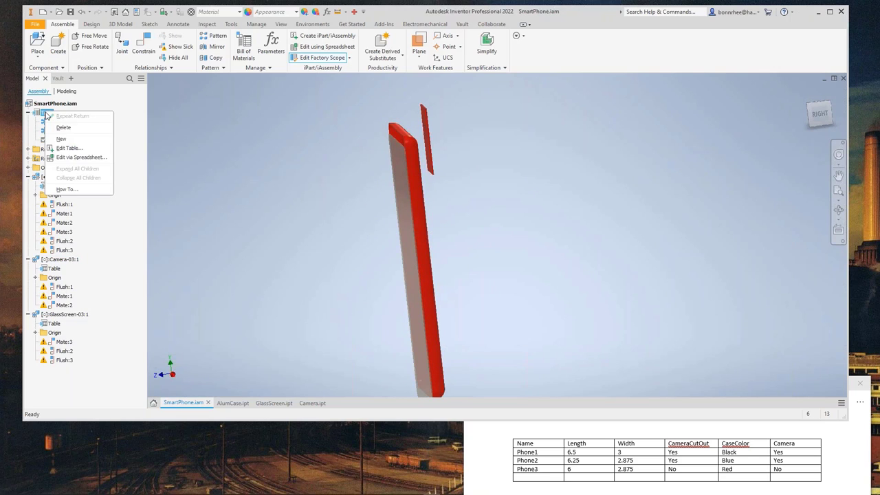
left_click(73, 148)
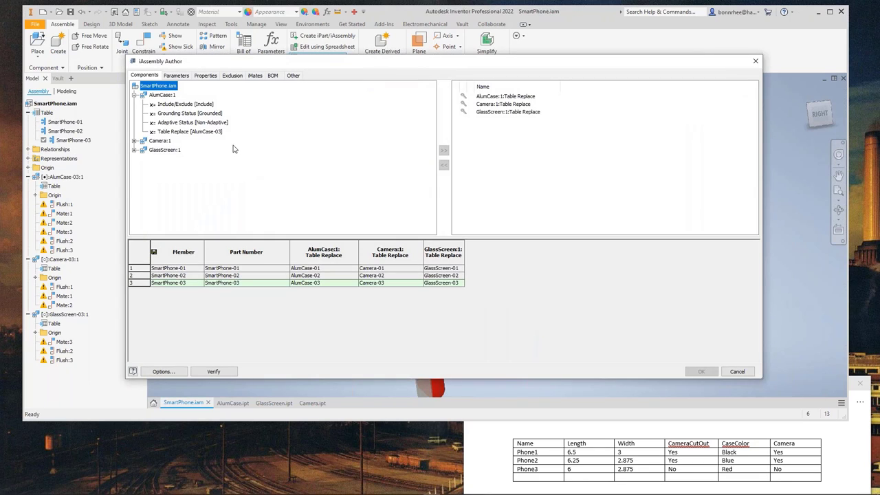
left_click(232, 76)
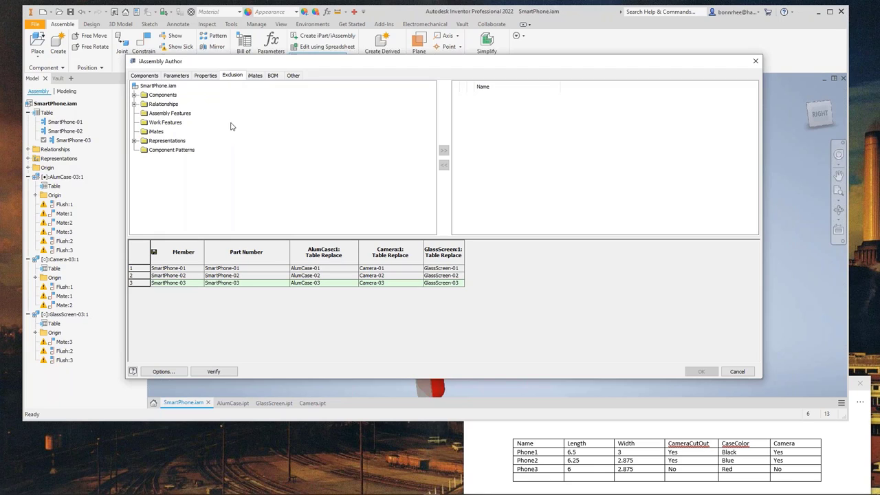
left_click(135, 95)
left_click(135, 94)
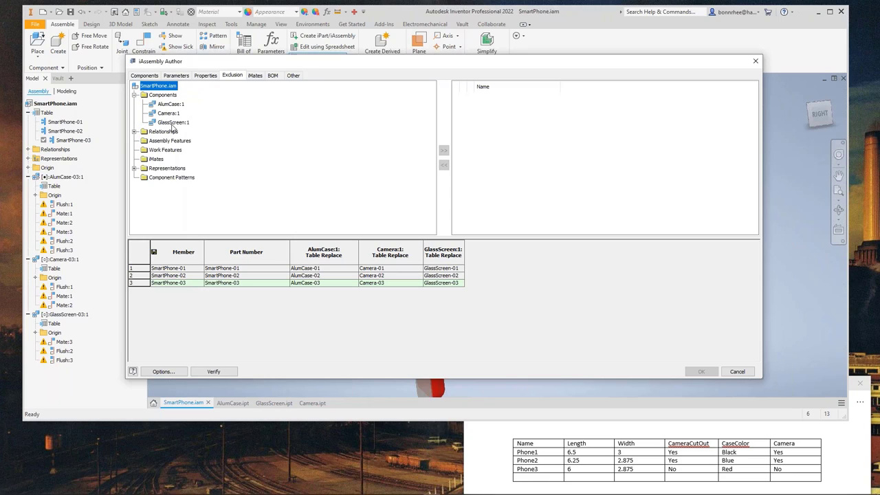
double_click(170, 114)
Try to exclude Camera:1 from member SmartPhone-03 in the iAssembly table, and activate SmartPhone-02 and SmartPhone-03 in turn to check
left_click(488, 268)
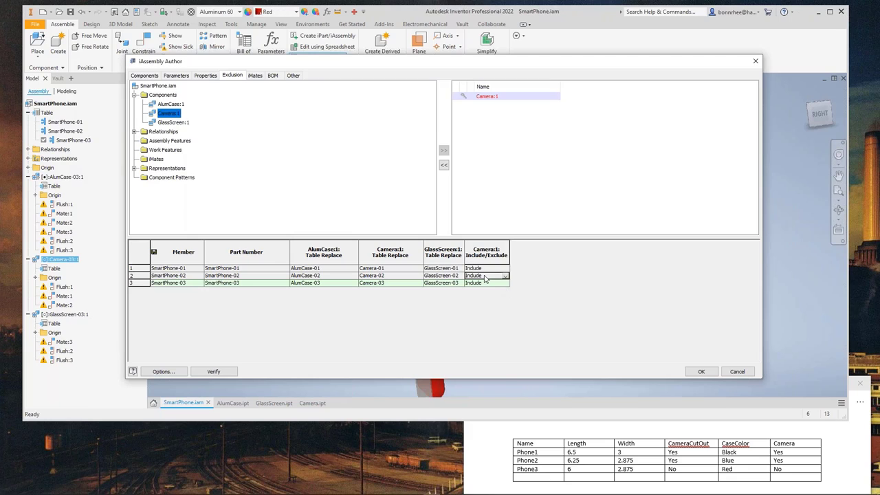
left_click(488, 268)
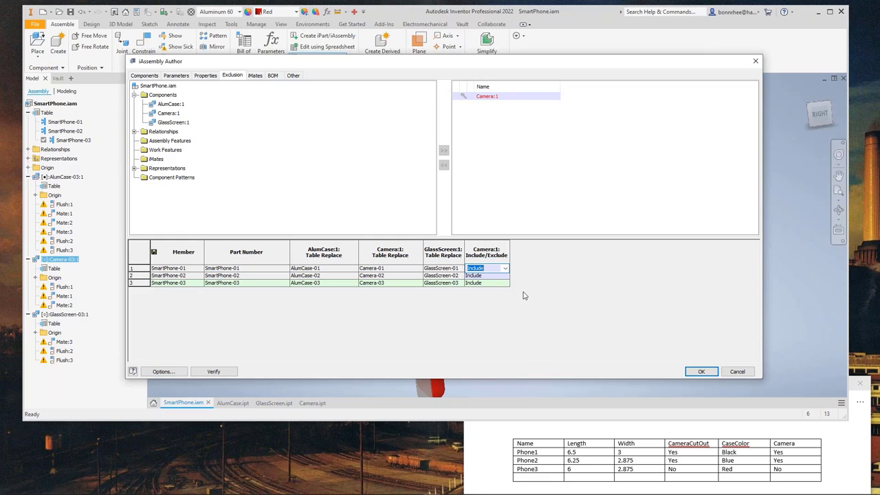
left_click(485, 276)
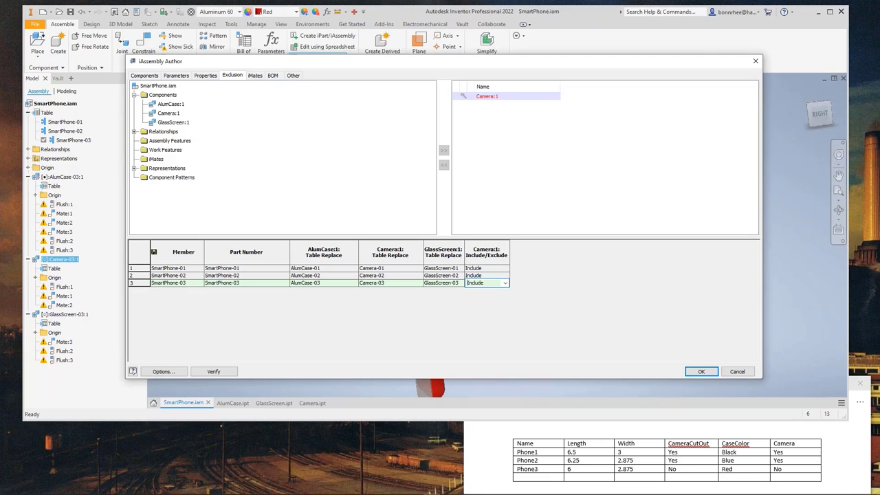
left_click(485, 282)
left_click(505, 283)
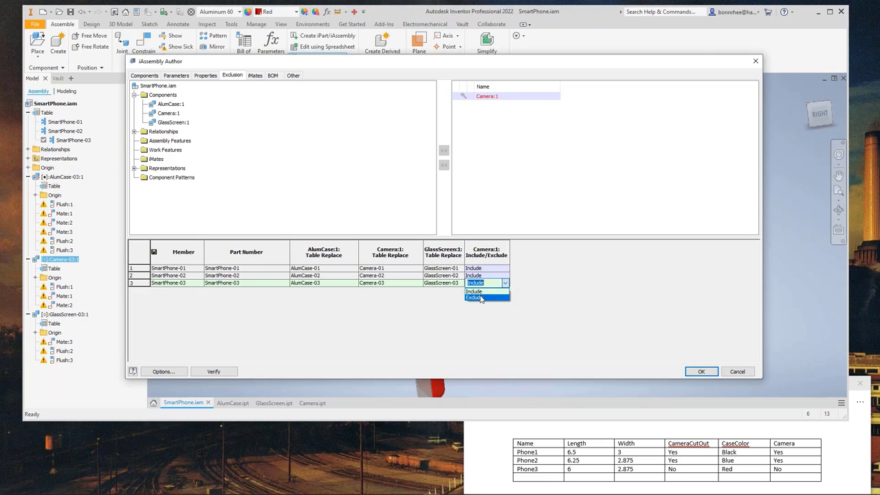
left_click(476, 293)
left_click(700, 371)
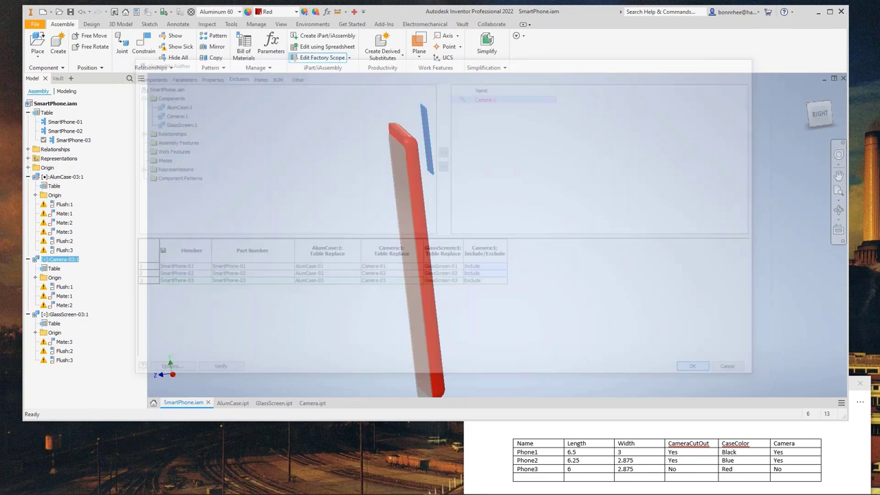
left_click(226, 94)
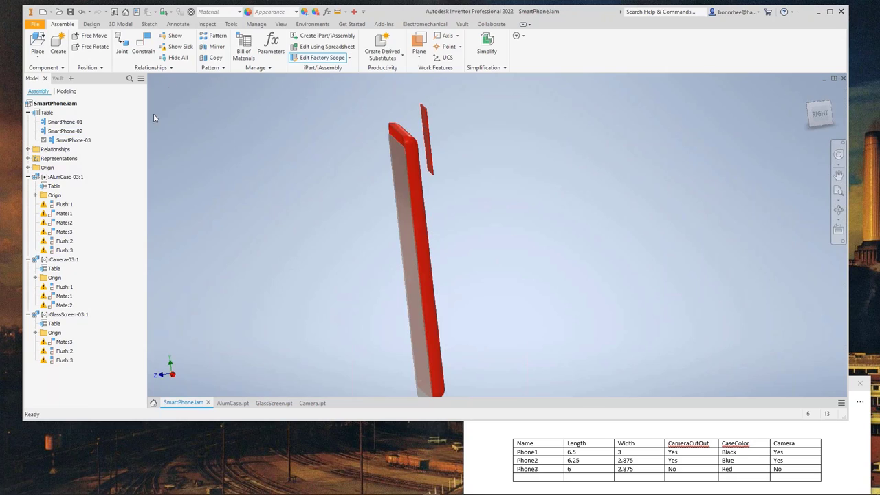
double_click(67, 132)
double_click(69, 140)
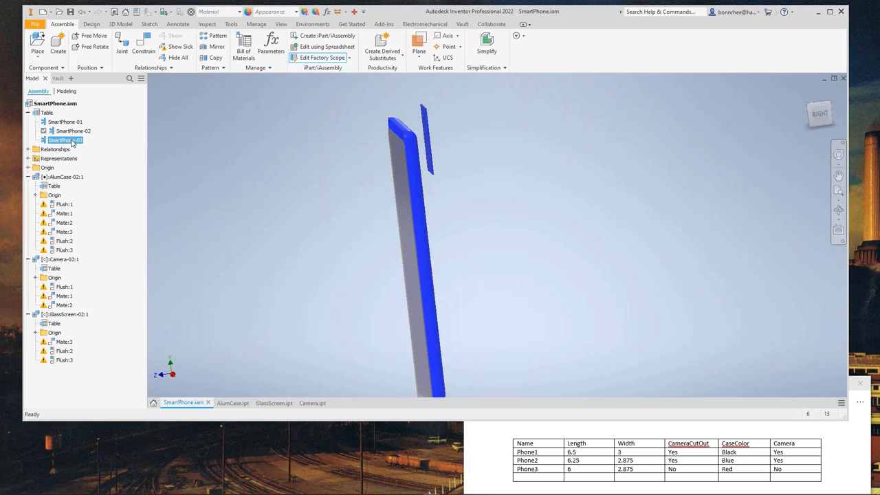
Reopen the iAssembly table and add the Include/Exclude column for Camera:1 again
left_click(46, 113)
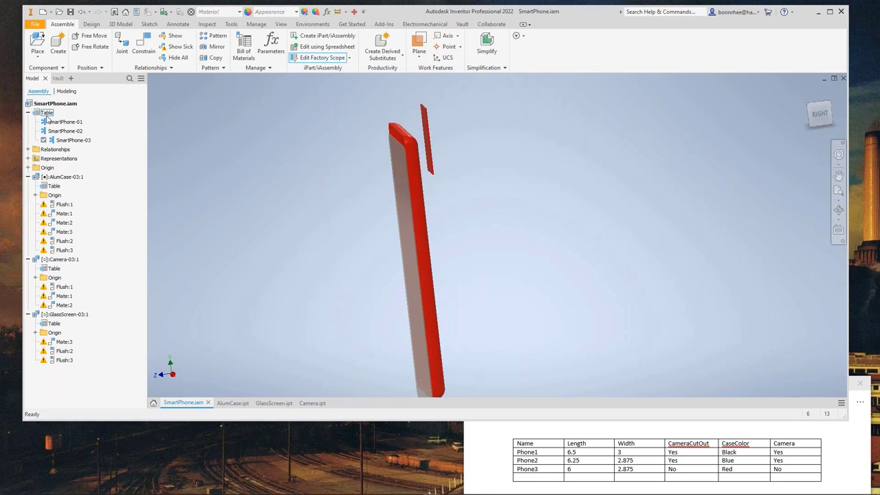
right_click(47, 114)
left_click(69, 150)
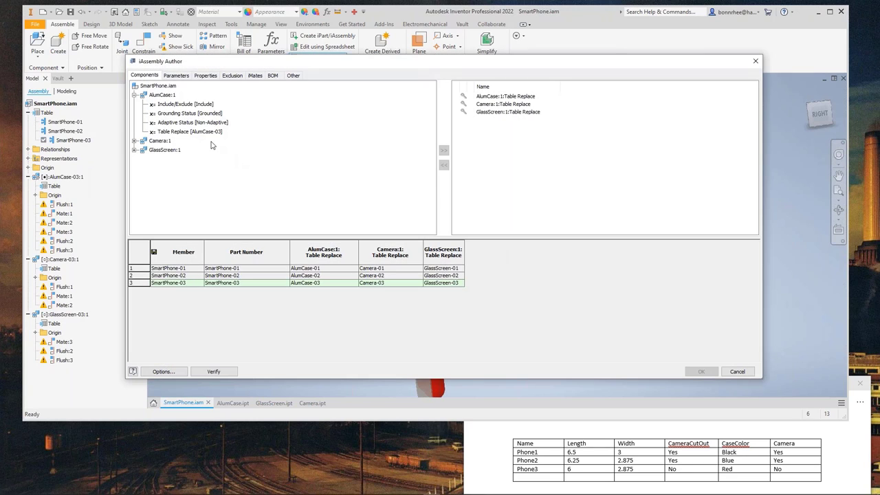
left_click(234, 78)
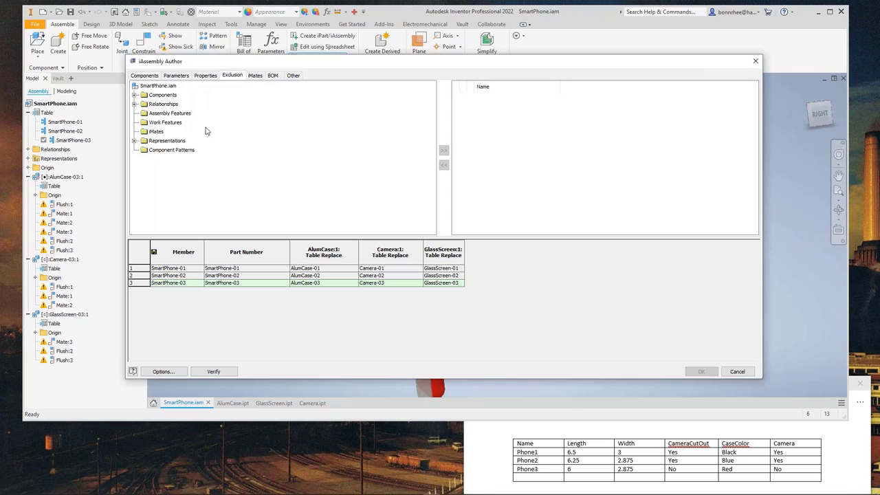
left_click(135, 95)
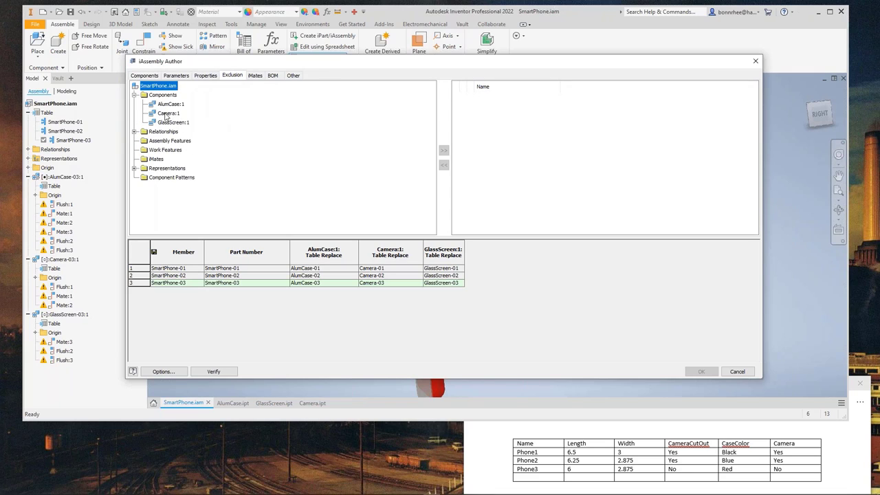
double_click(167, 113)
Set Camera:1 to Exclude for SmartPhone-03, verify the table, and try to apply it
left_click(485, 283)
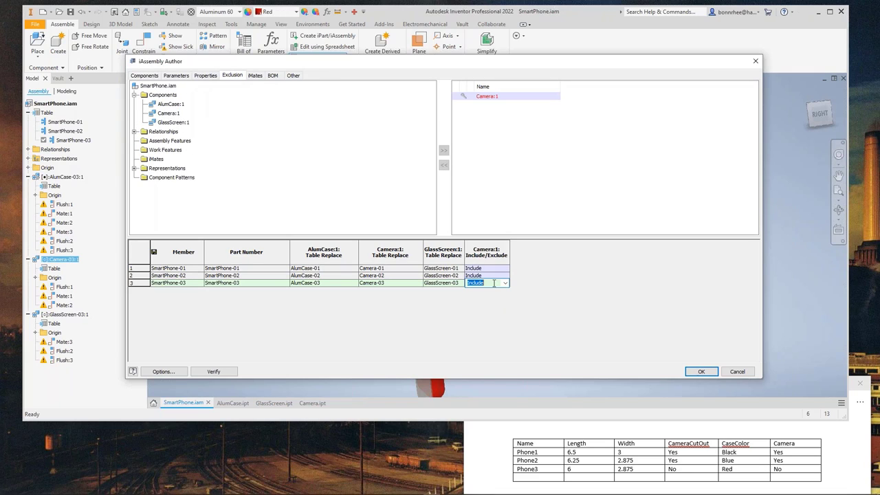
left_click(506, 283)
left_click(491, 298)
left_click(494, 215)
left_click(221, 371)
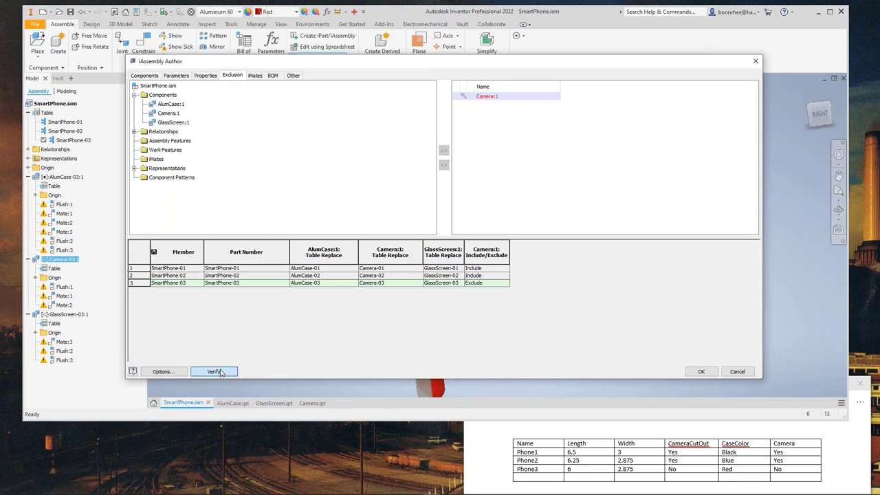
left_click(700, 372)
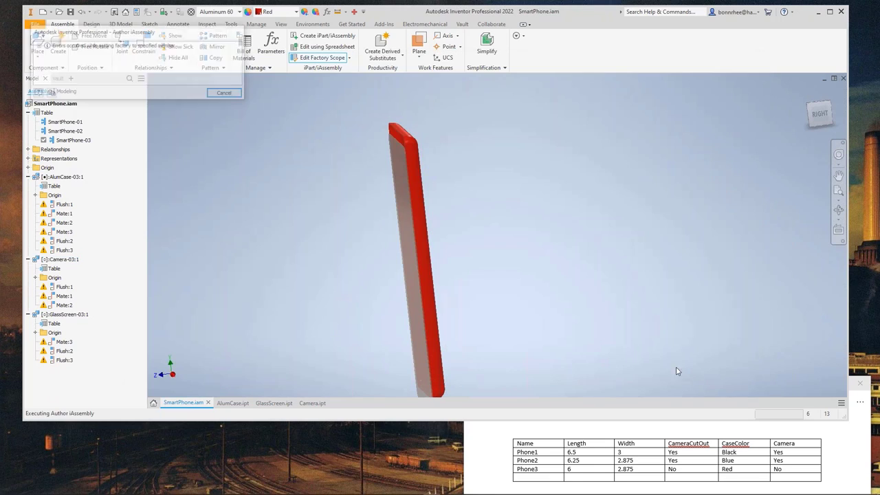
left_click(226, 95)
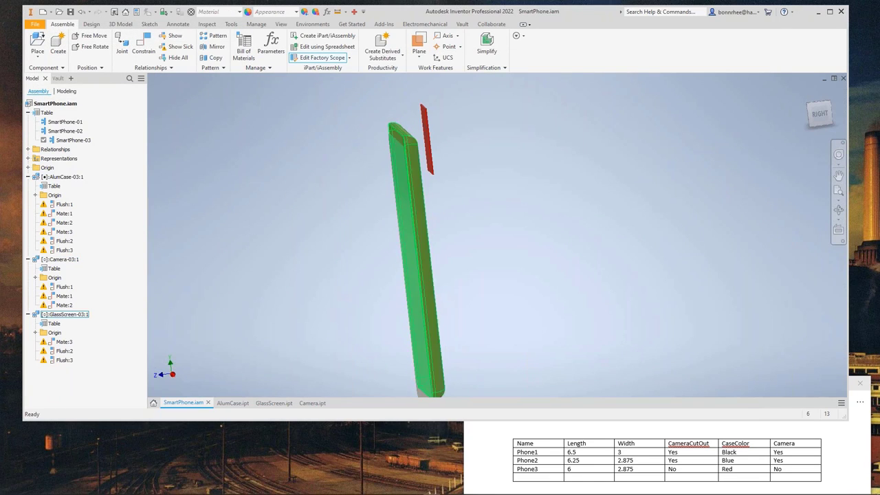
Delete all the failing mate and flush relationships listed under the AlumCase component
left_click(64, 204)
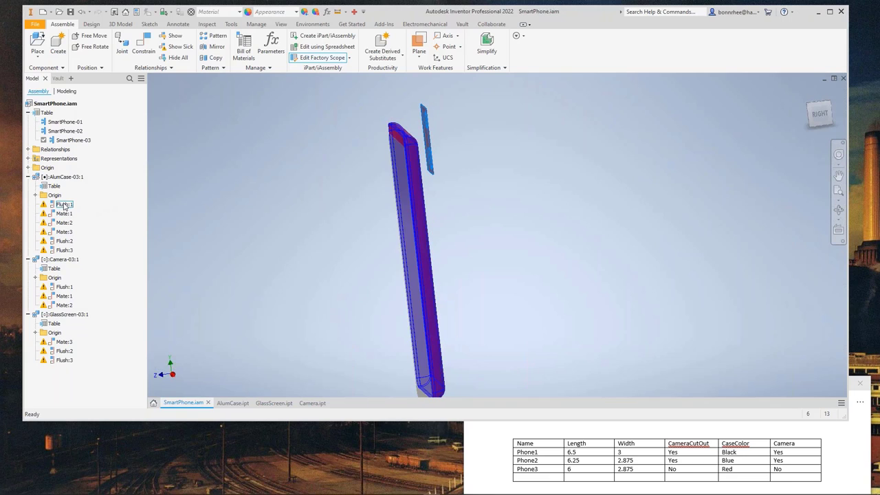
left_click(69, 251, "shift")
right_click(69, 253)
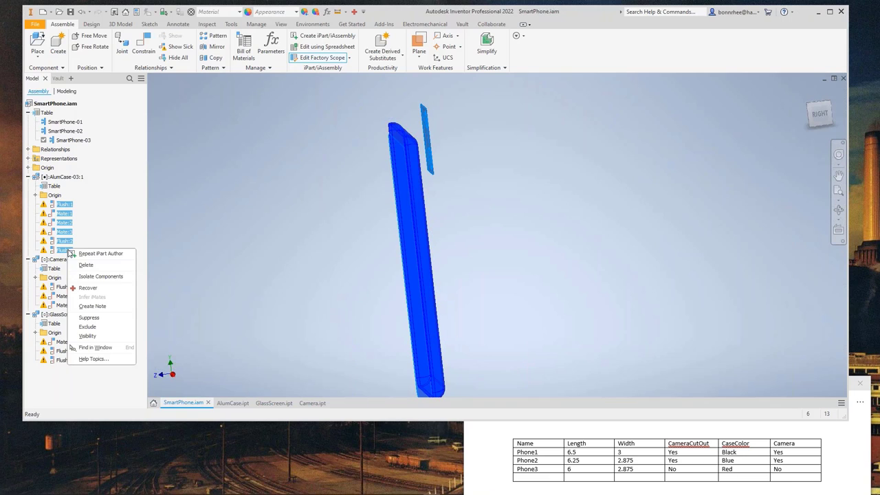
left_click(110, 266)
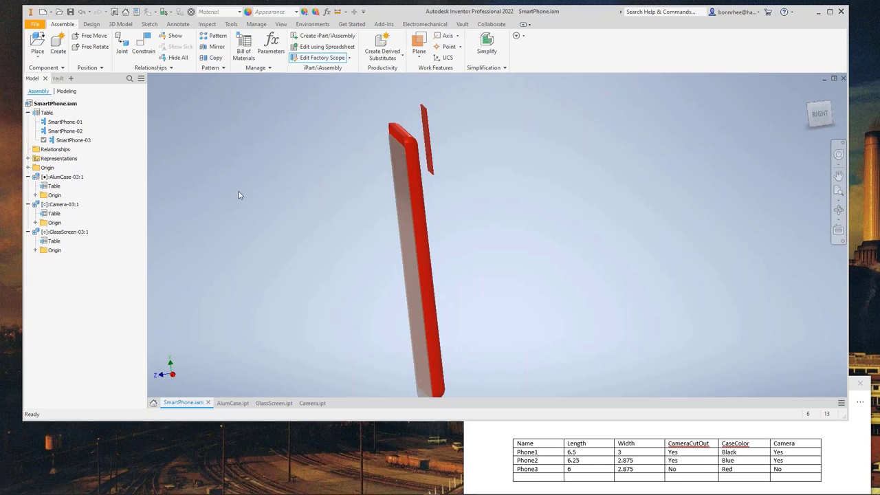
Edit the iAssembly table and add an Include/Exclude column for Camera:1 from the component exclusions
right_click(47, 113)
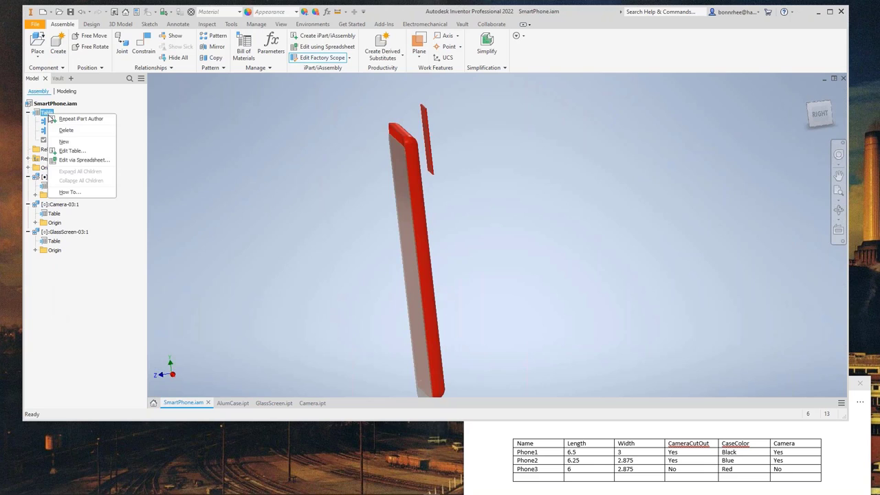
left_click(69, 151)
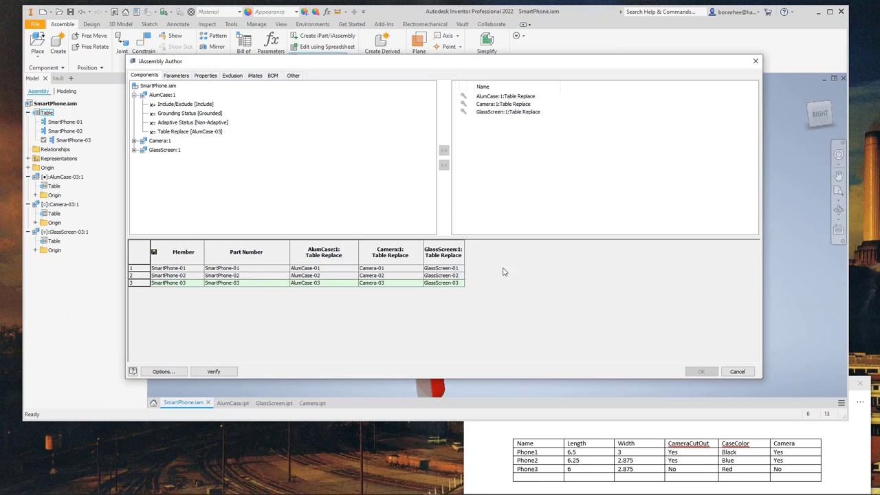
left_click(211, 76)
left_click(233, 76)
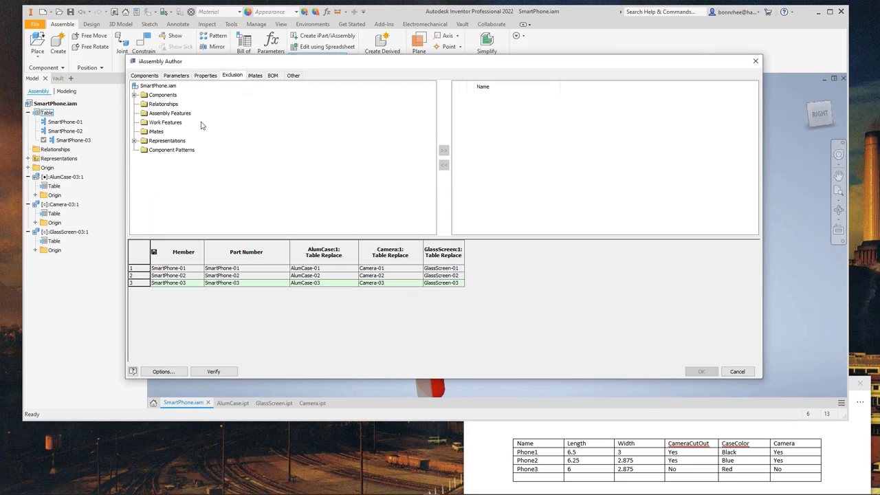
left_click(135, 95)
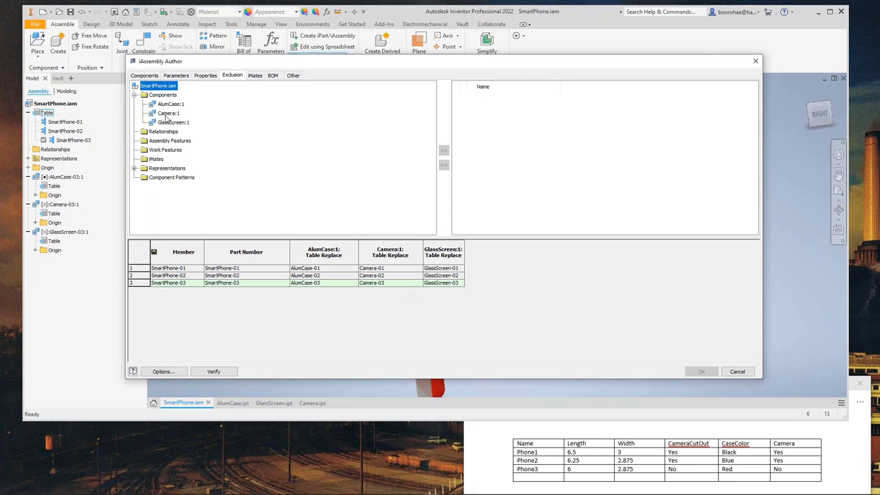
double_click(169, 112)
Set Camera:1 to Exclude for member SmartPhone-03, verify the table and apply the changes
left_click(487, 283)
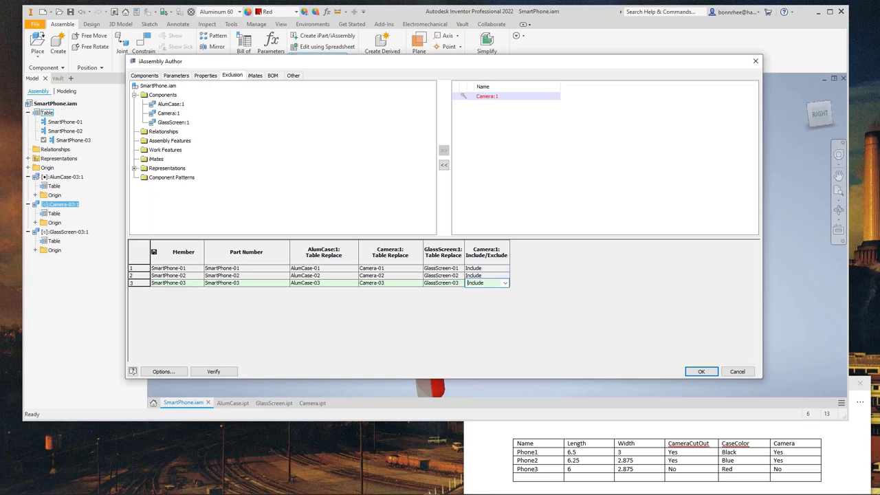
left_click(506, 284)
left_click(489, 298)
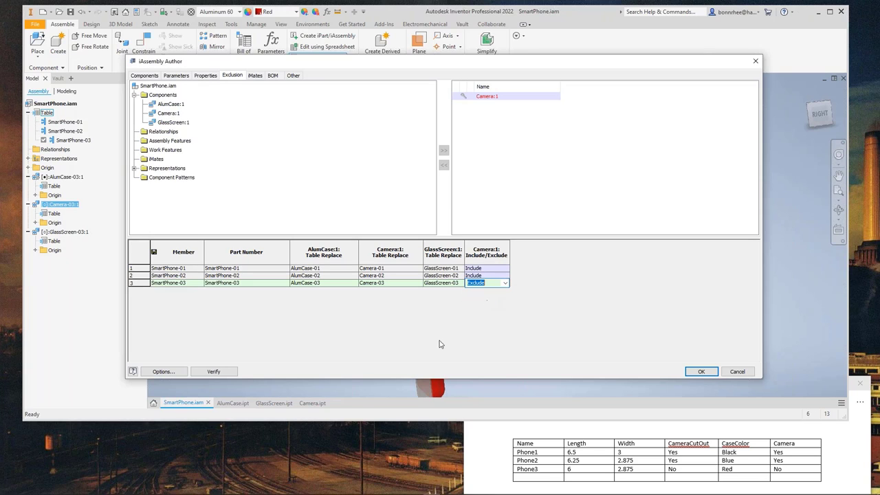
left_click(213, 372)
left_click(700, 372)
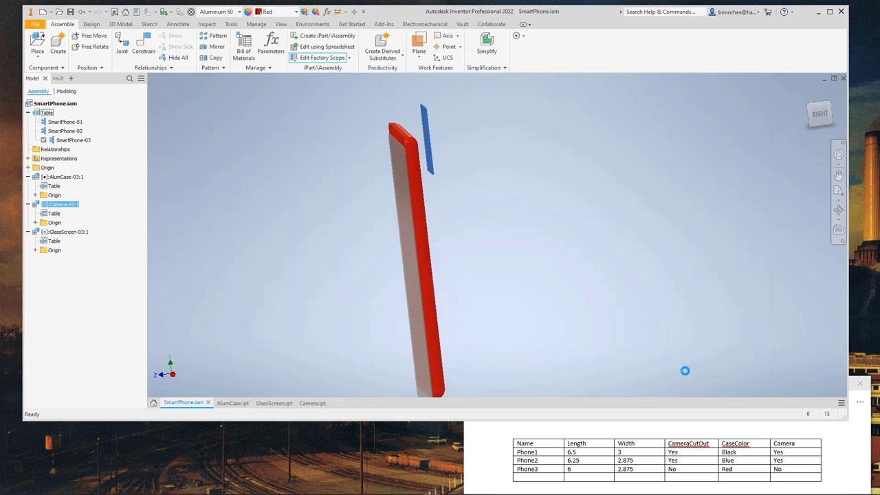
Activate members SmartPhone-02, SmartPhone-01 and SmartPhone-03 in turn to check whether each shows the camera
double_click(76, 130)
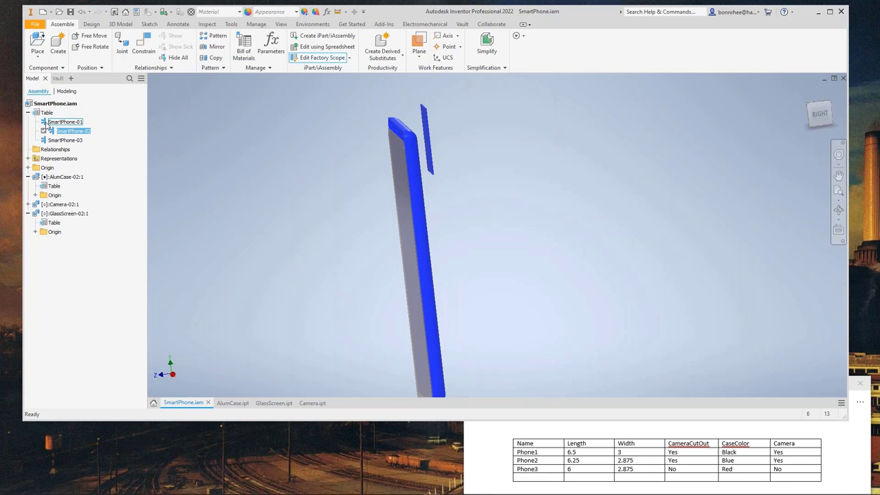
double_click(67, 122)
double_click(66, 140)
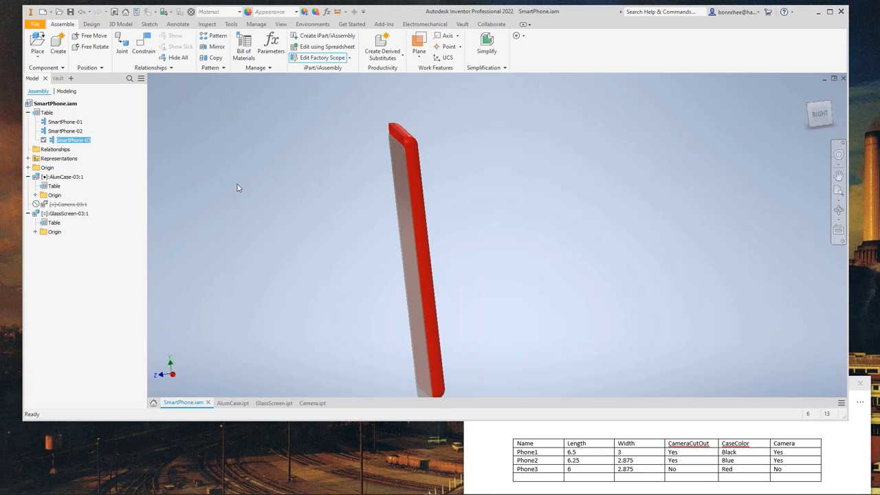
middle_click_drag(312, 206, 342, 208, "shift")
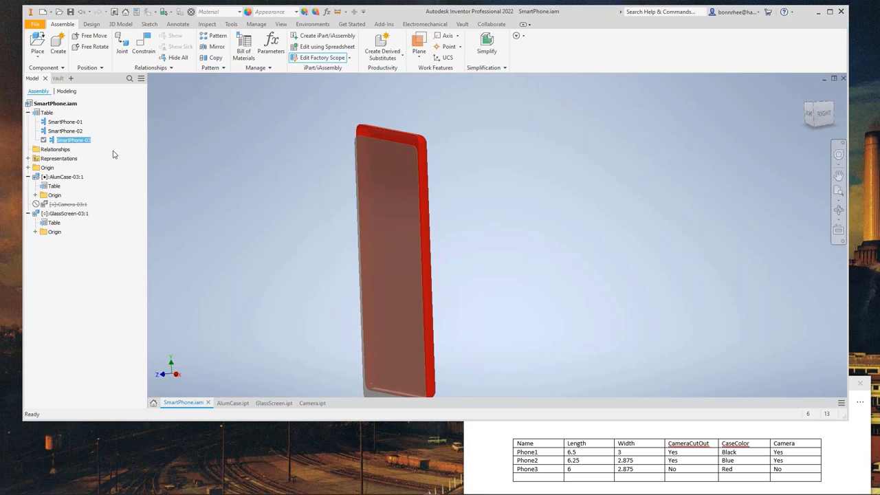
Activate member SmartPhone-01 and move the Camera component over the cutout in the case's corner
left_click(61, 122)
double_click(48, 124)
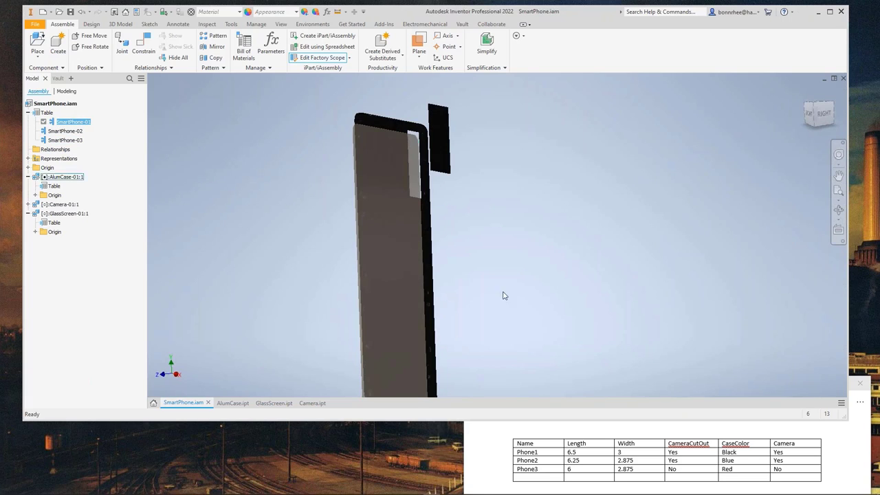
left_click(416, 184)
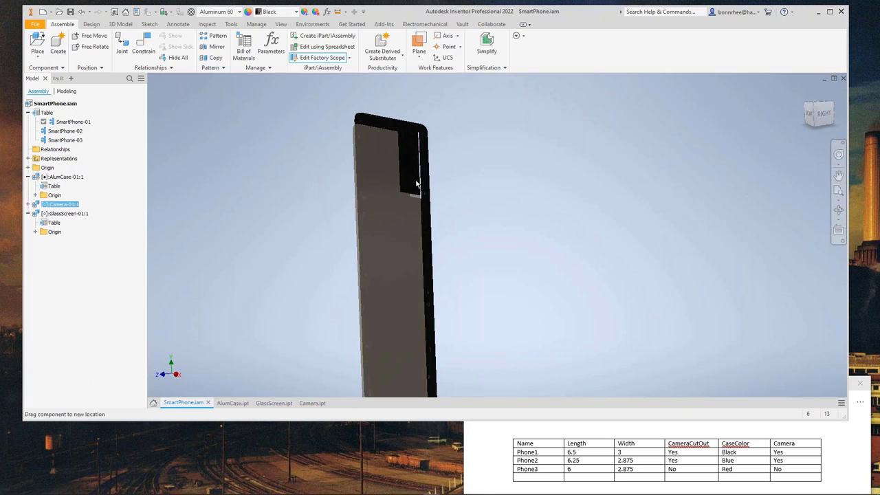
Activate members SmartPhone-02 and SmartPhone-03 in turn and inspect the phone without the camera from the side
double_click(48, 131)
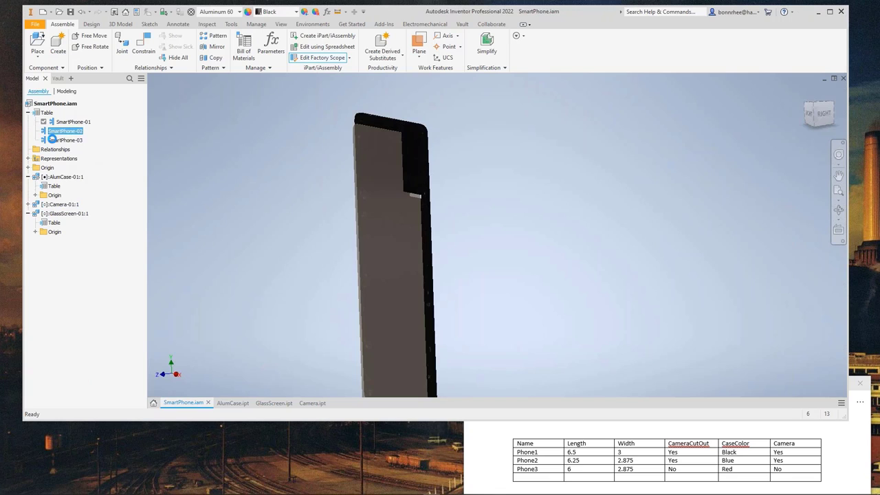
double_click(52, 140)
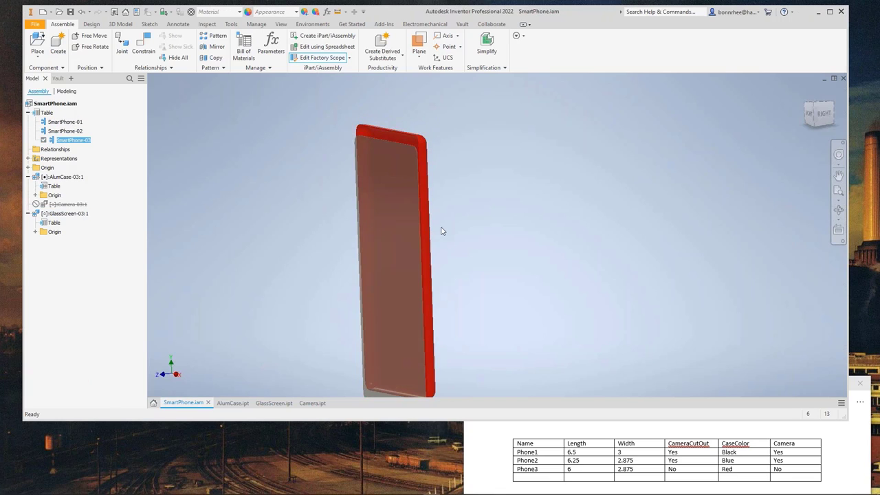
middle_click_drag(440, 230, 420, 224, "shift")
left_click(401, 226)
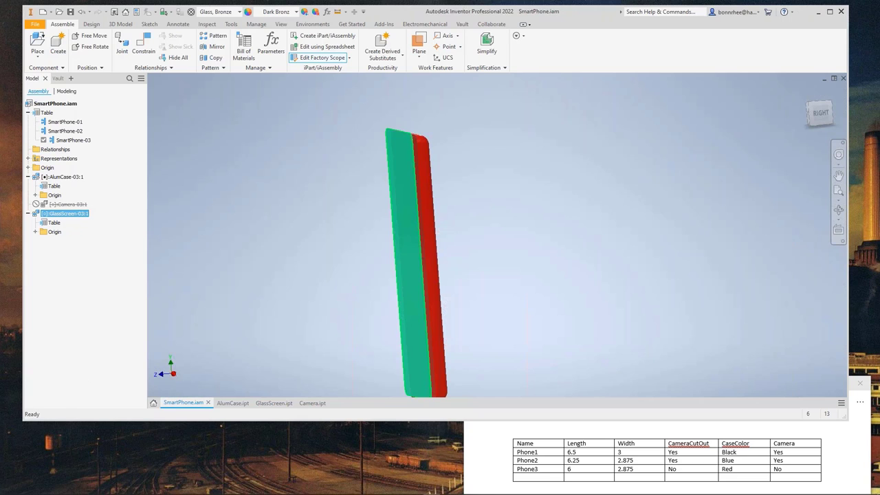
left_click(79, 321)
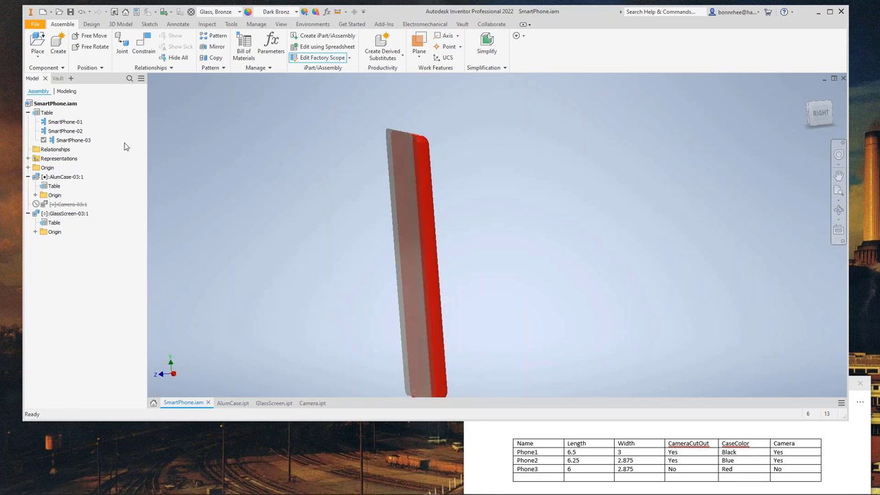
Create a new assembly from the Standard.iam template and start placing SmartPhone.iam from the SmartPhone folder
left_click(42, 12)
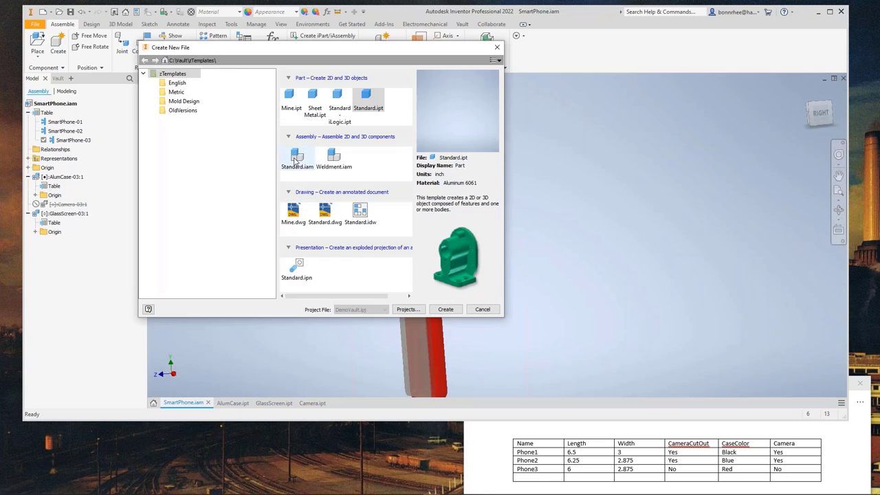
double_click(295, 160)
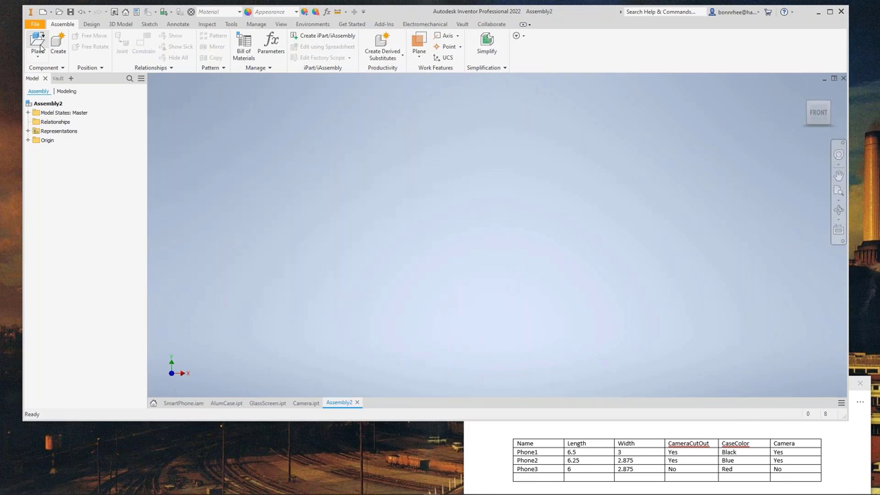
left_click(37, 45)
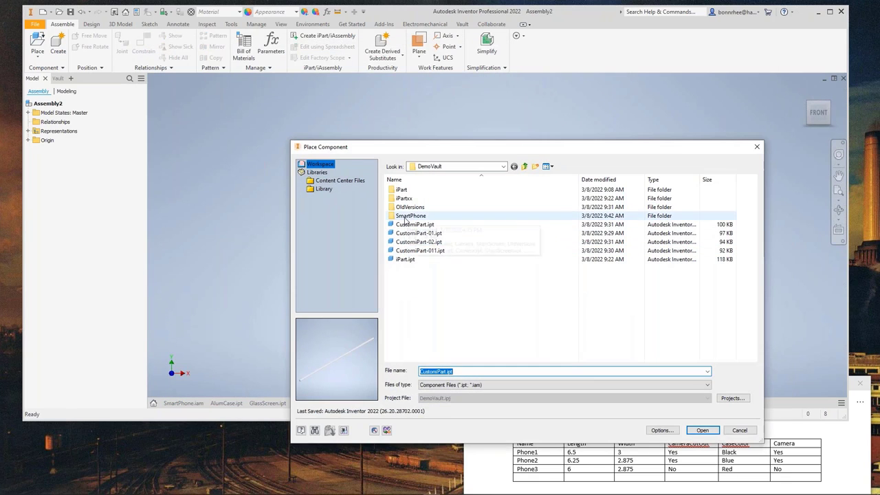
double_click(405, 217)
left_click(411, 251)
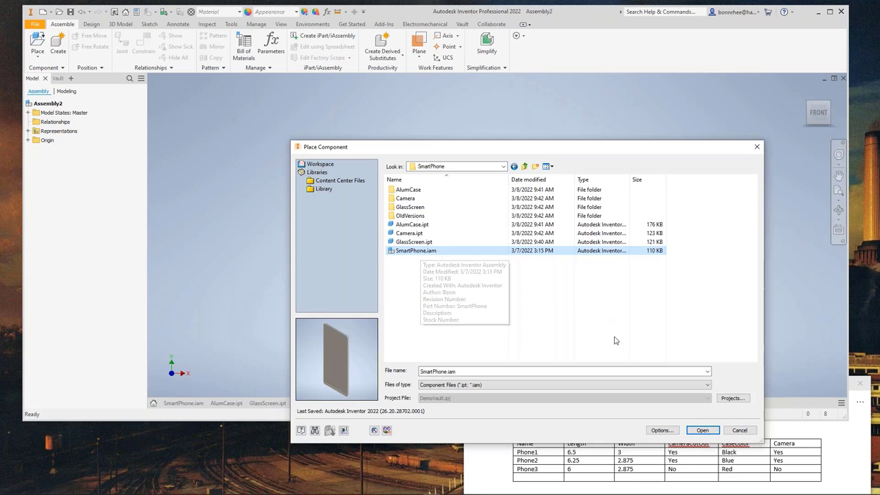
left_click(702, 430)
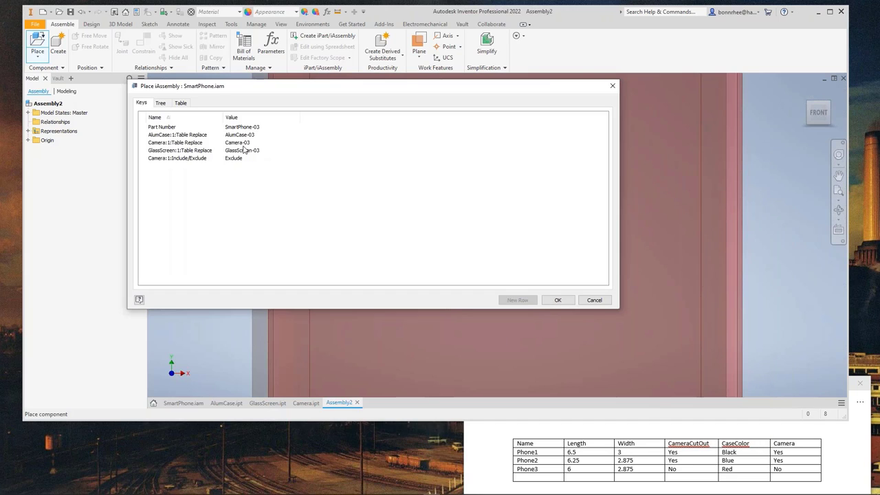
Choose member SmartPhone-01 from the iAssembly table, save the files involved, place three instances beside each other and finish placing
left_click(180, 102)
left_click(154, 142)
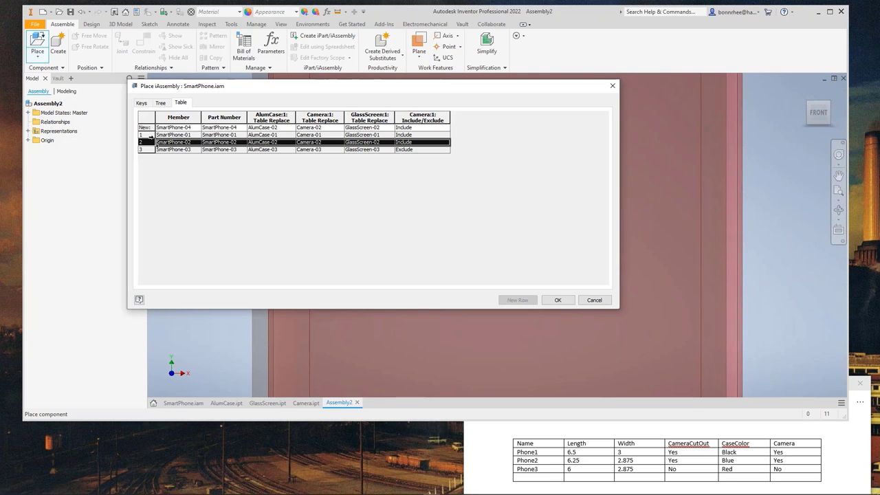
left_click(153, 135)
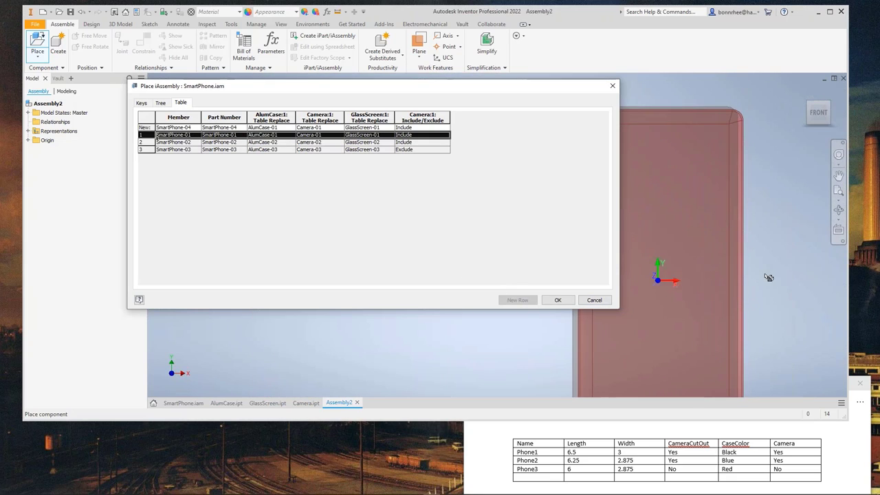
left_click(392, 263)
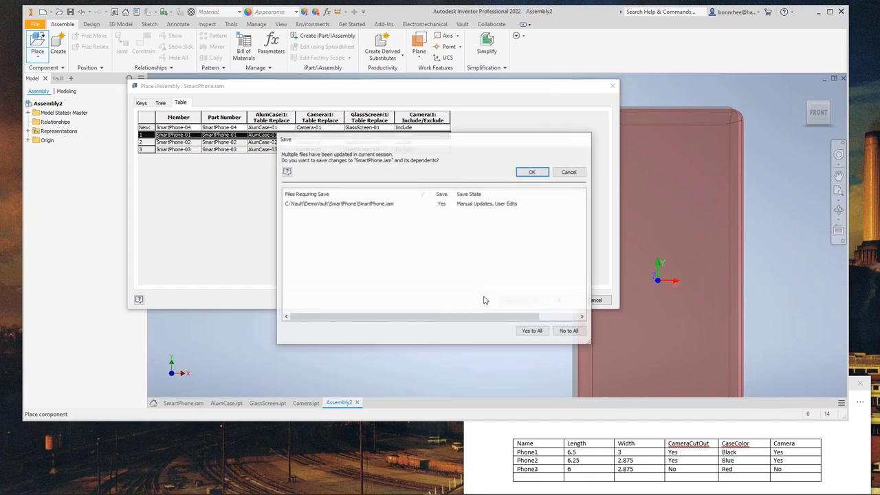
left_click(530, 172)
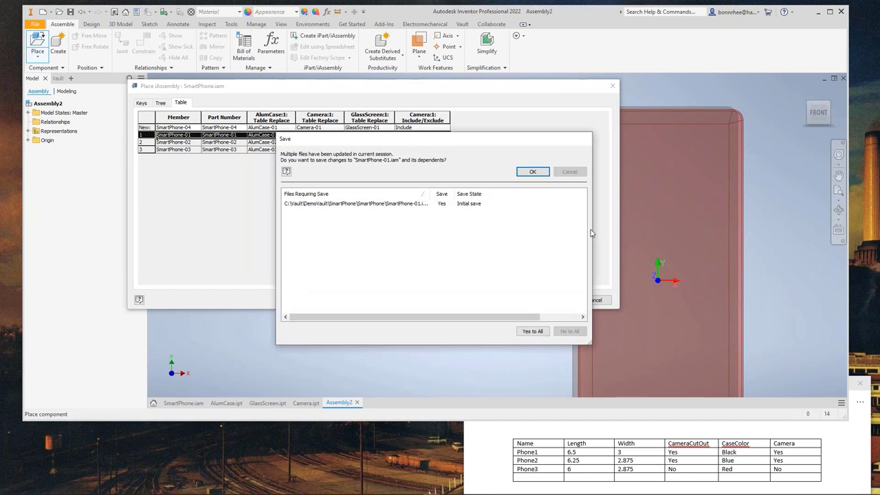
left_click(531, 173)
left_click(734, 264)
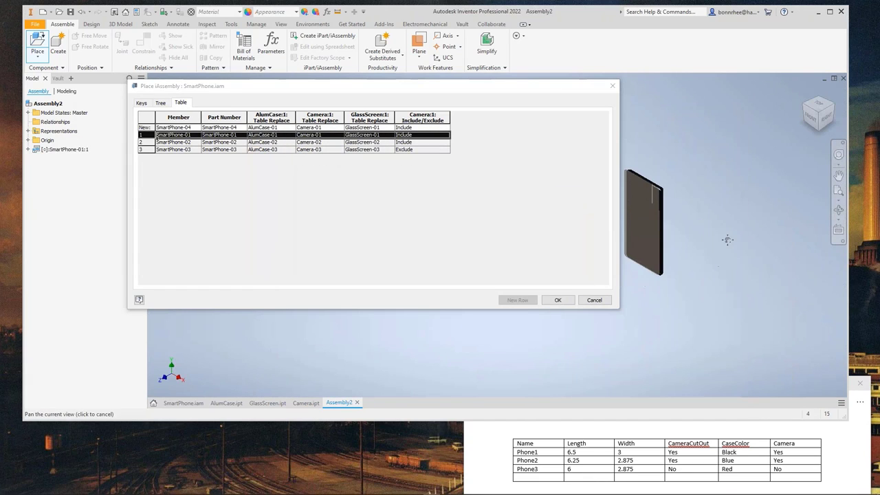
left_click(733, 242)
left_click(698, 282)
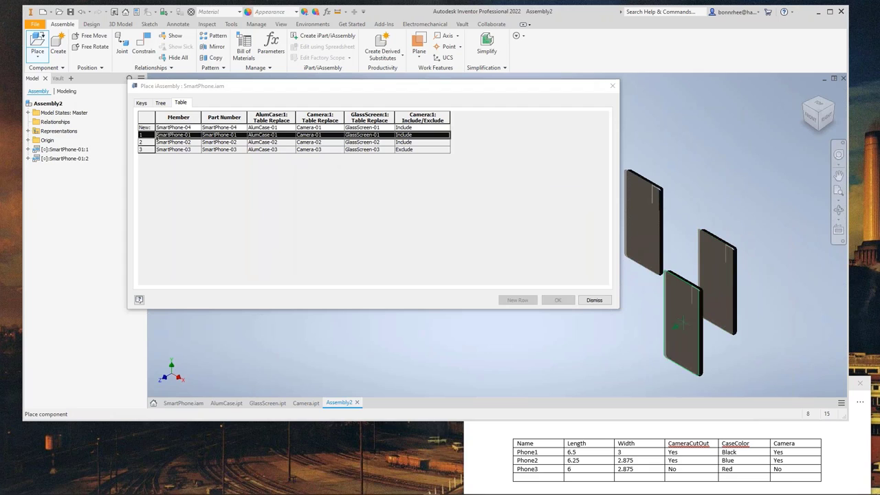
left_click(592, 299)
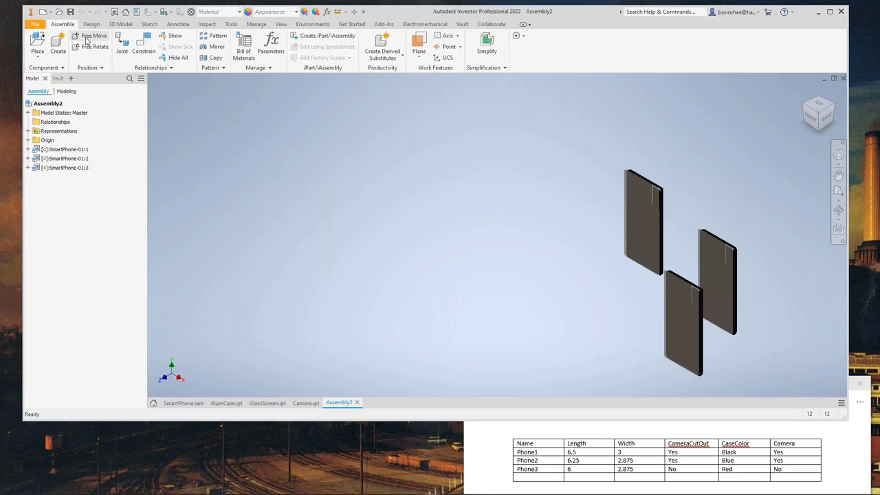
Open CustomiPart.ipt from the workspace and expand its table to view the iPart members
left_click(59, 12)
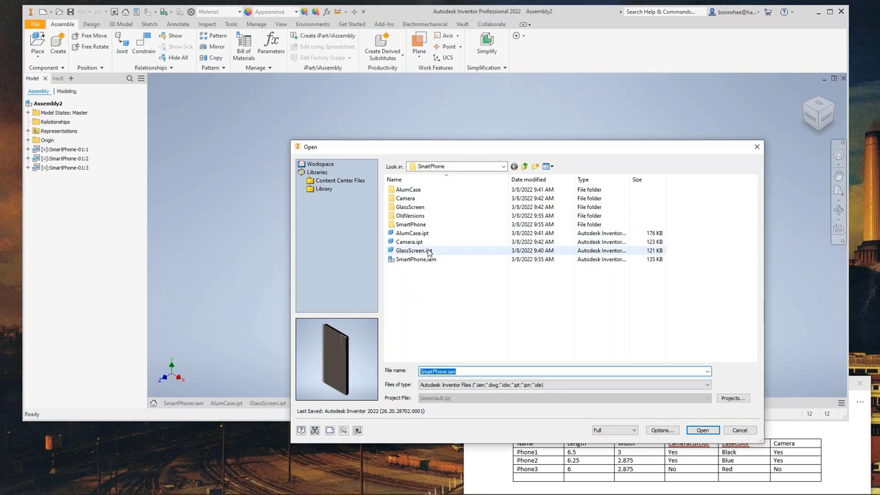
left_click(334, 165)
double_click(416, 225)
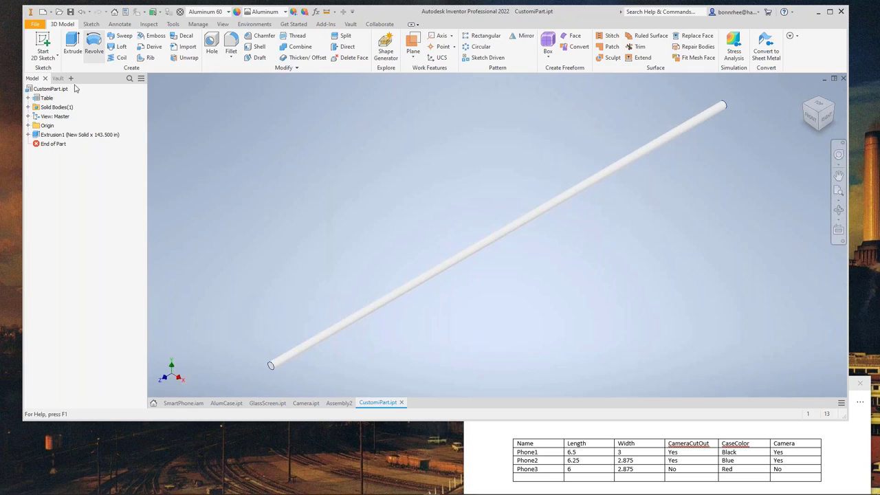
left_click(29, 99)
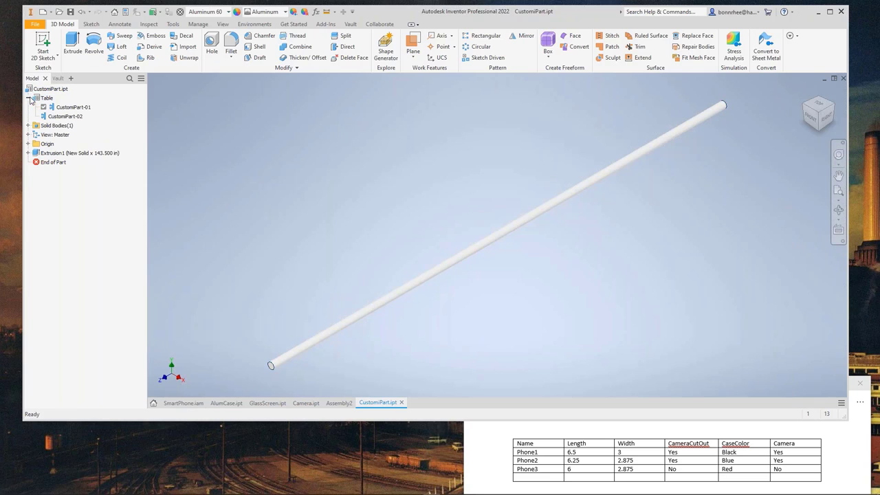
Return to Assembly2, review the custom iPart placement options for CustomiPart.ipt and cancel without placing it
left_click(339, 403)
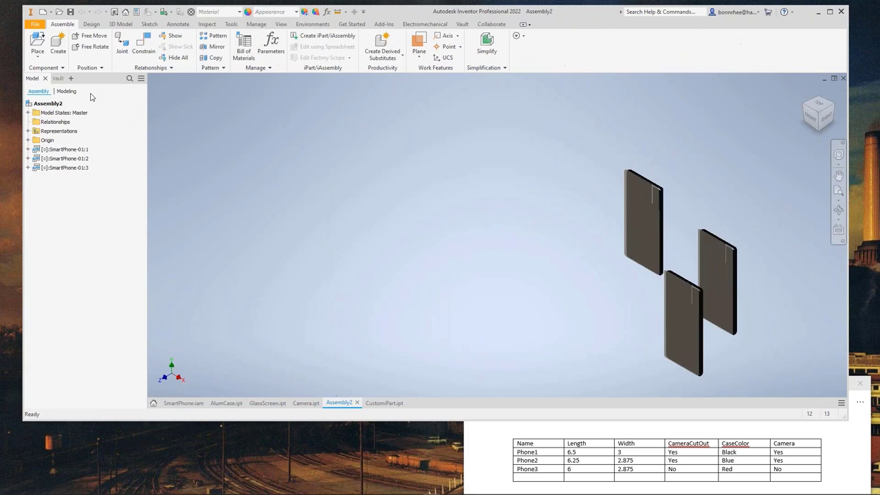
left_click(41, 44)
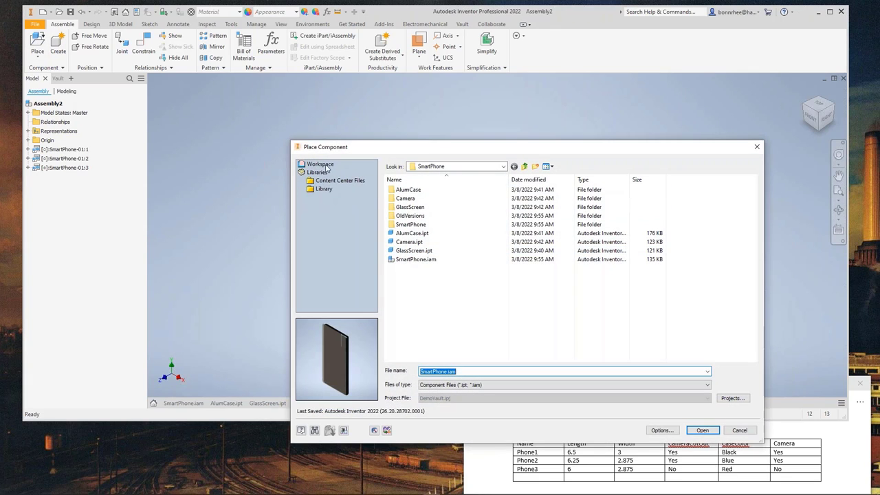
left_click(321, 163)
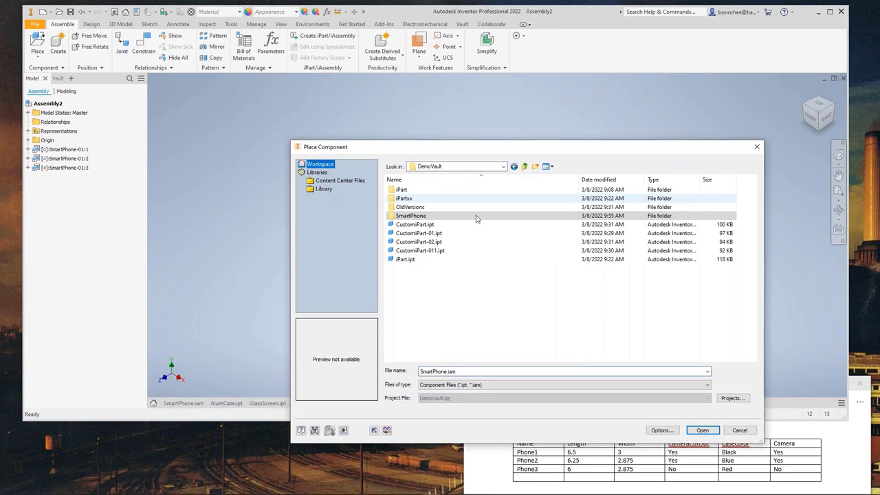
double_click(477, 224)
left_click(464, 244)
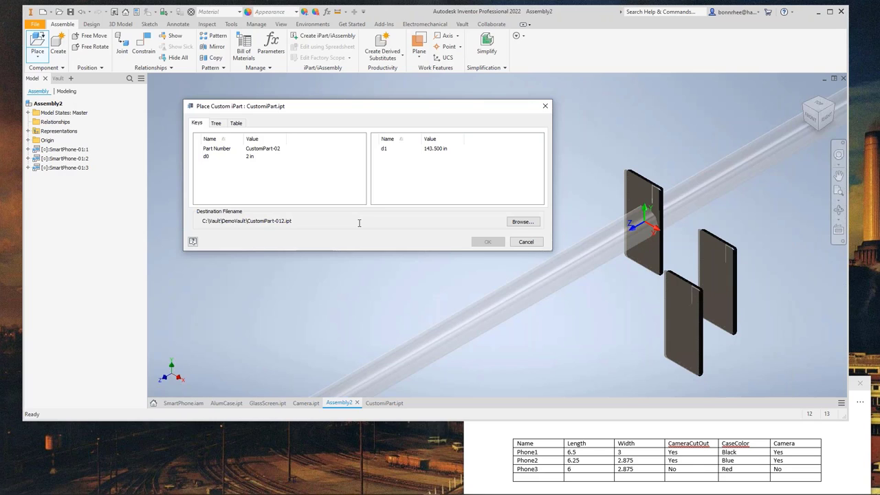
left_click(526, 242)
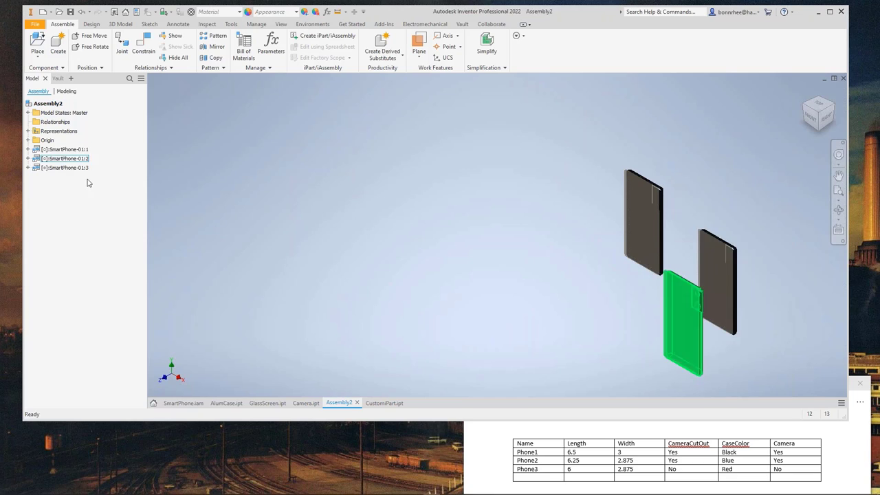
Return to SmartPhone.iam and switch the iAssembly editing mode to Edit Member Scope
left_click(179, 404)
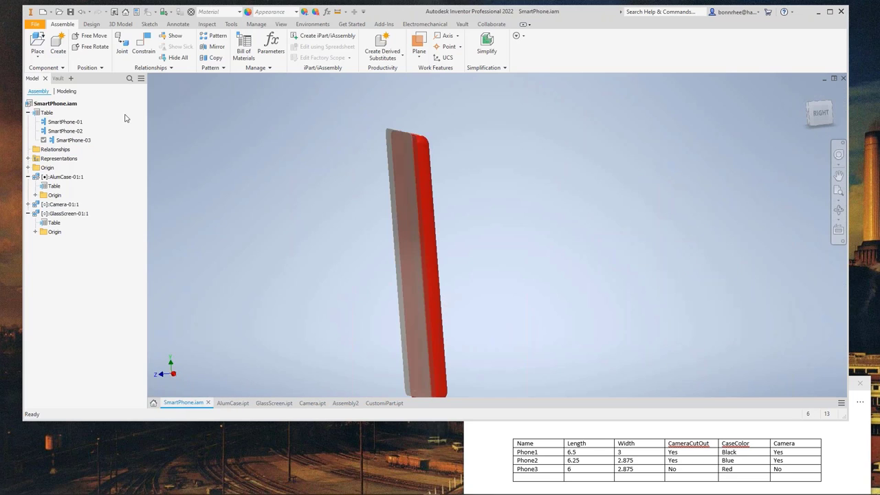
left_click(47, 113)
right_click(47, 112)
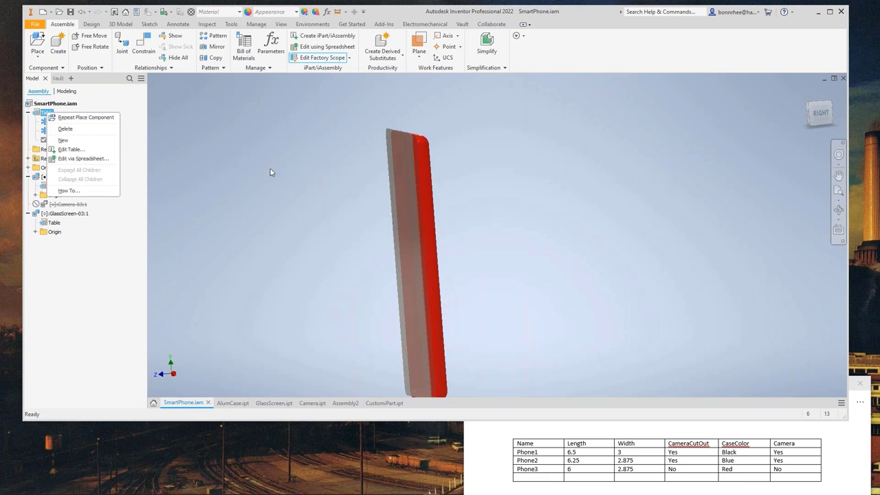
key("Escape")
left_click(348, 58)
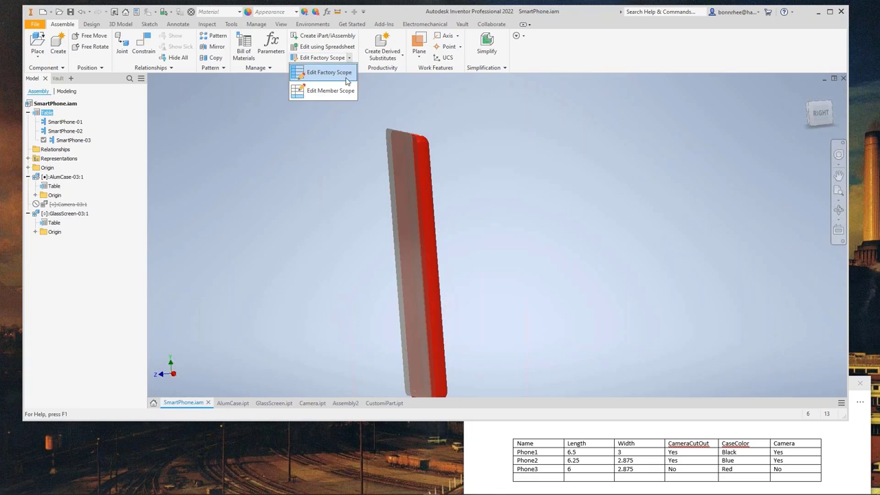
left_click(331, 91)
Select the AlumCase-03 component and expand the assembly's Representations and Origin folders to review their contents
left_click(62, 178)
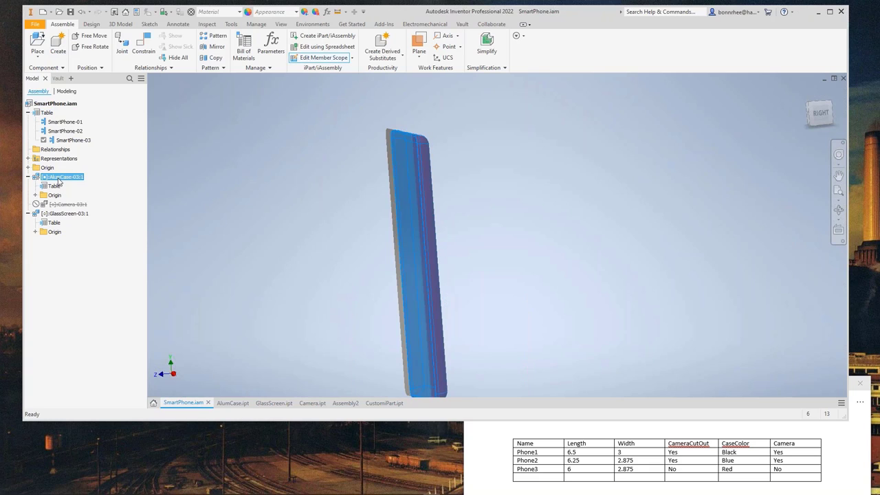
right_click(61, 178)
left_click(209, 173)
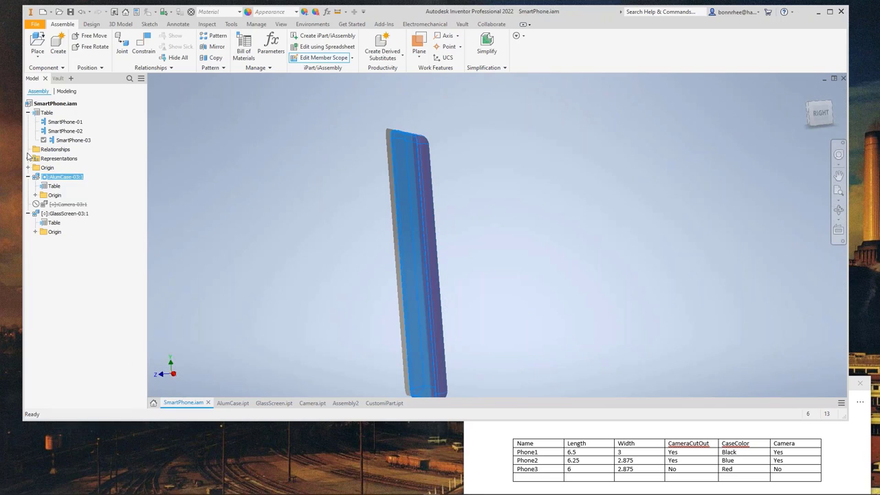
left_click(28, 158)
left_click(28, 185)
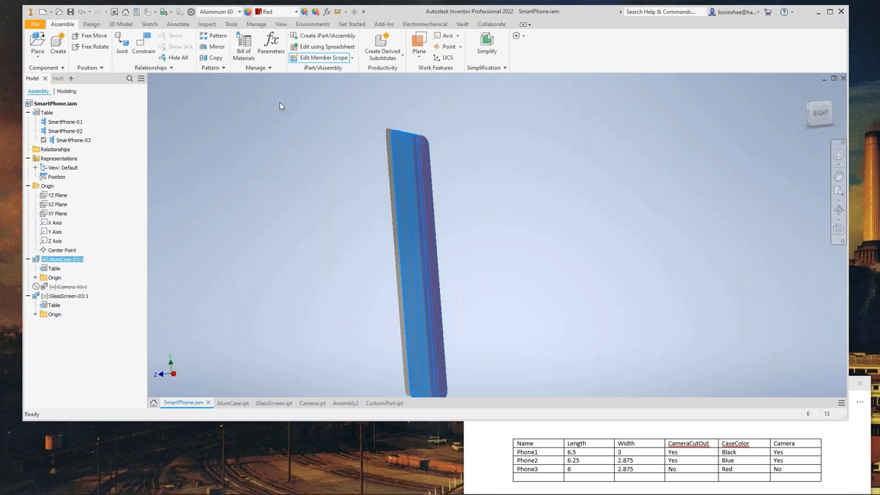
Exclude the AlumCase-03 component from the active member SmartPhone-03
right_click(39, 150)
key("Escape")
left_click(50, 159)
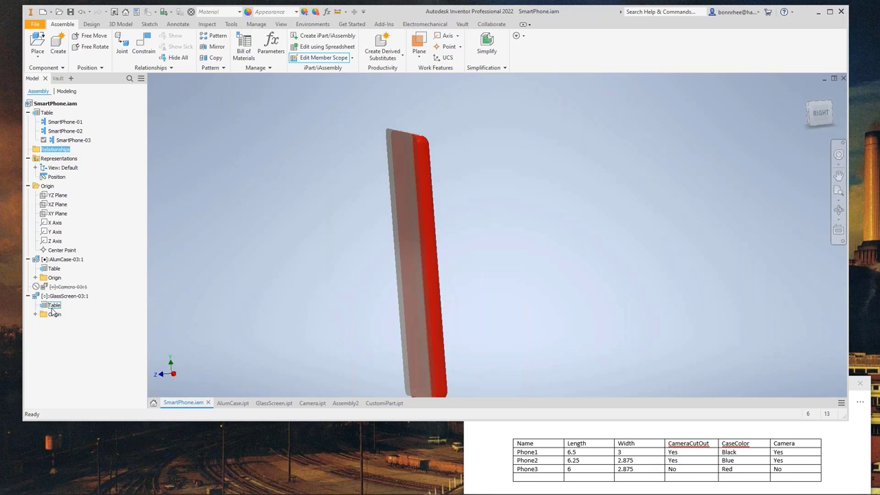
right_click(65, 259)
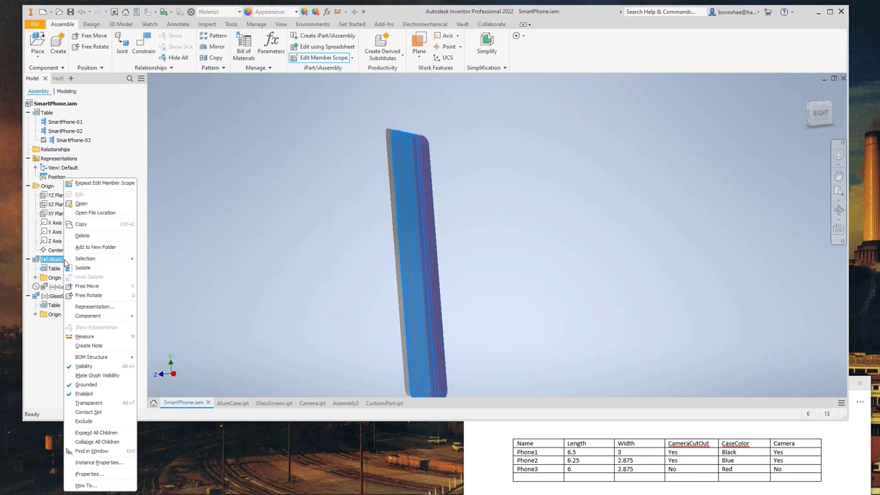
left_click(84, 421)
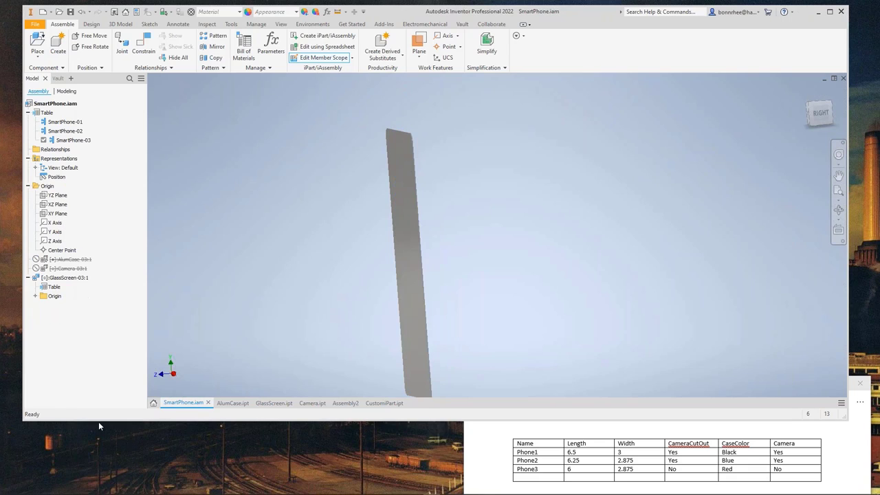